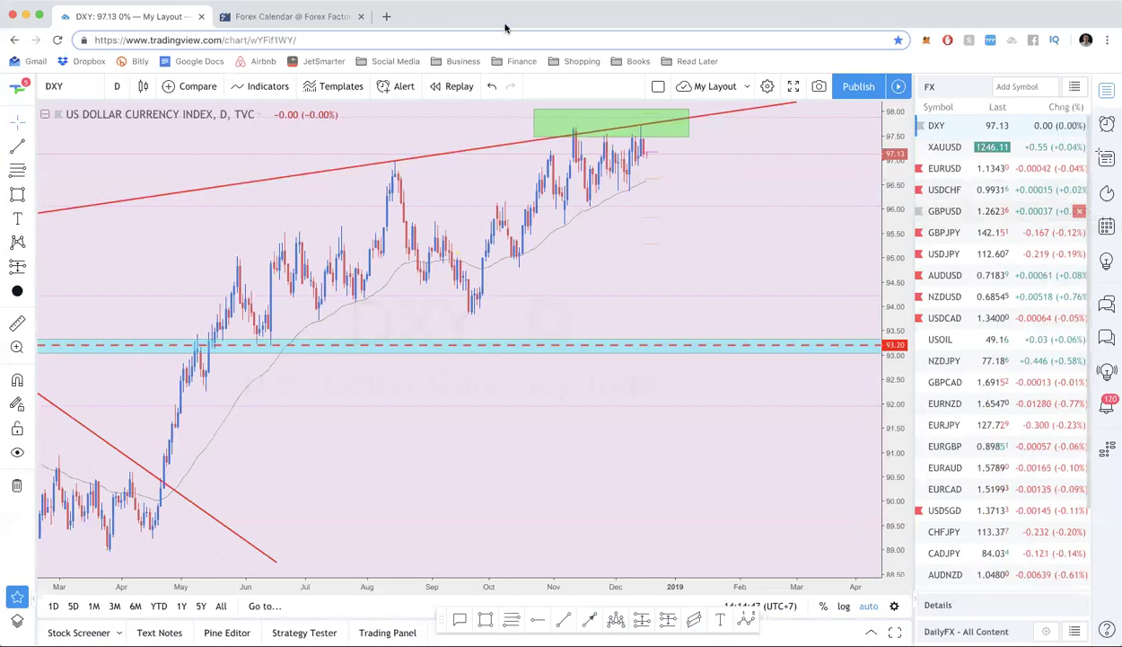
# Step: Switch to the Forex Factory calendar, reload it and examine the week's high-impact events, especially the Dec 20 FOMC releases and Federal Funds Rate forecast
pyautogui.click(270, 17)
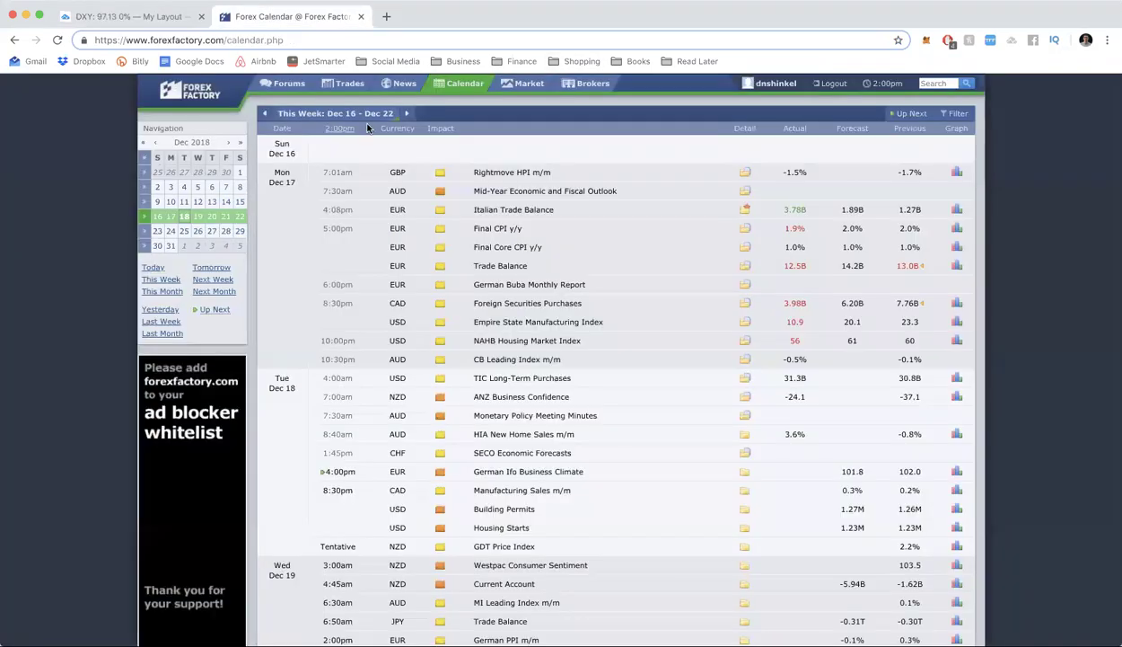
pyautogui.press('super+r')
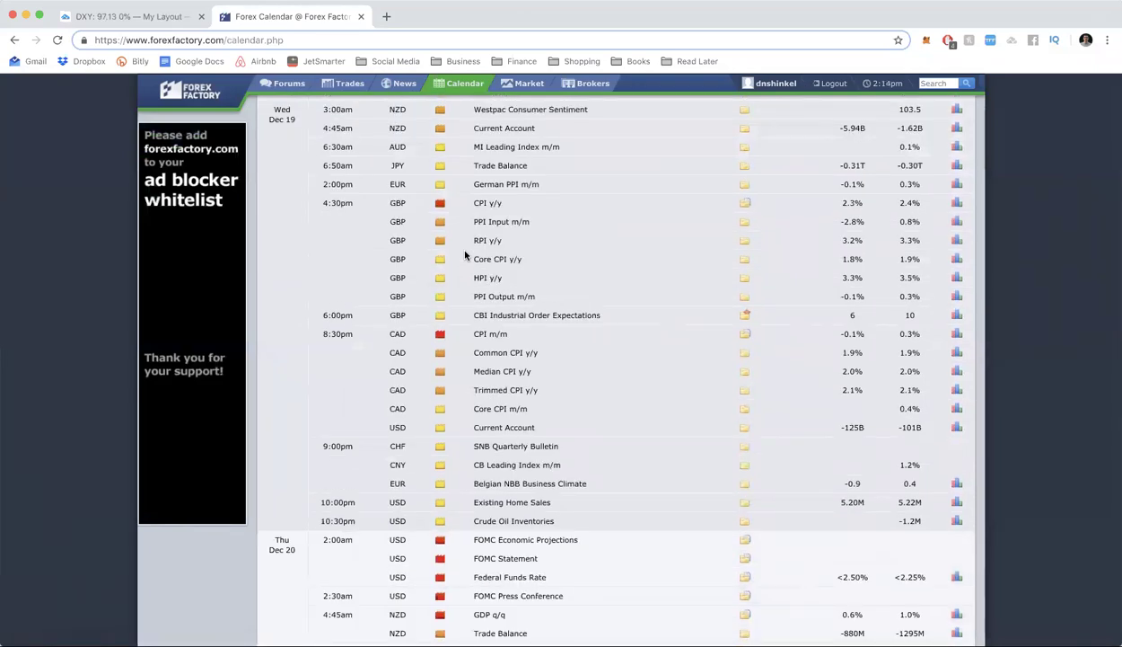
pyautogui.scroll(-3, 464, 256)
pyautogui.scroll(-2, 464, 256)
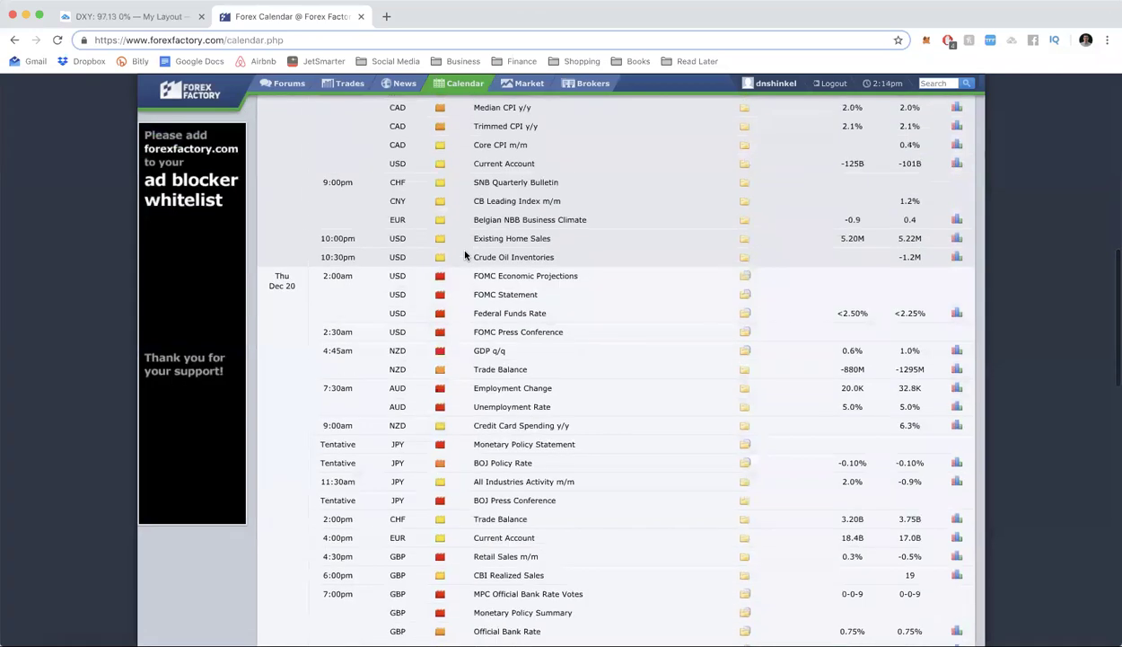
pyautogui.scroll(-10, 464, 256)
pyautogui.scroll(10, 464, 256)
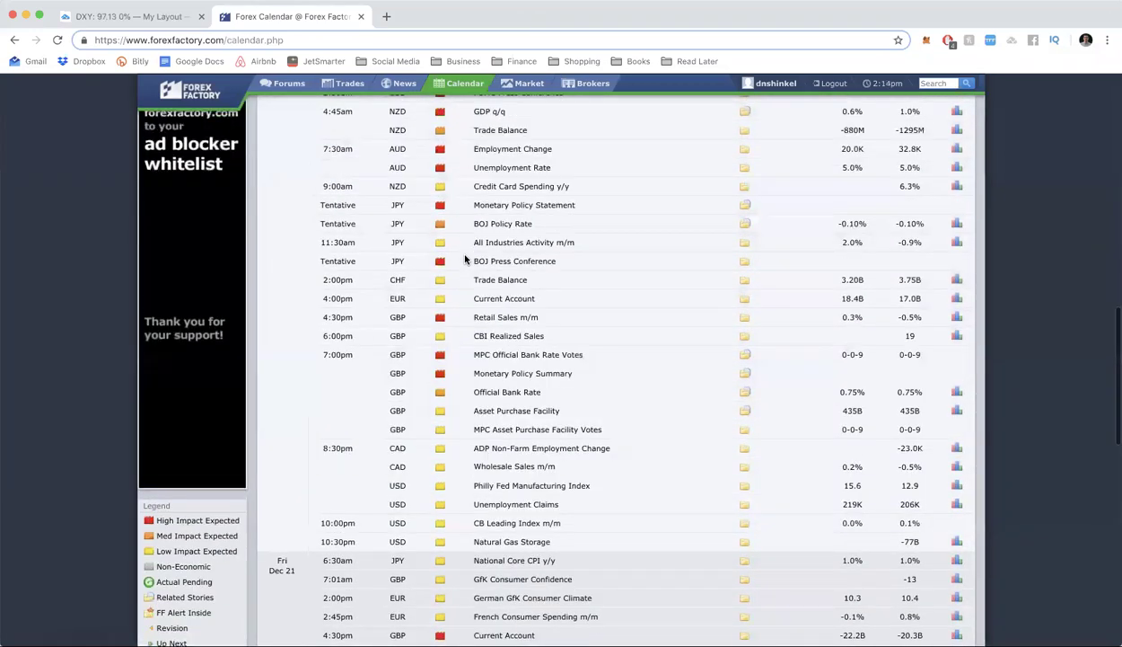
pyautogui.scroll(5, 464, 259)
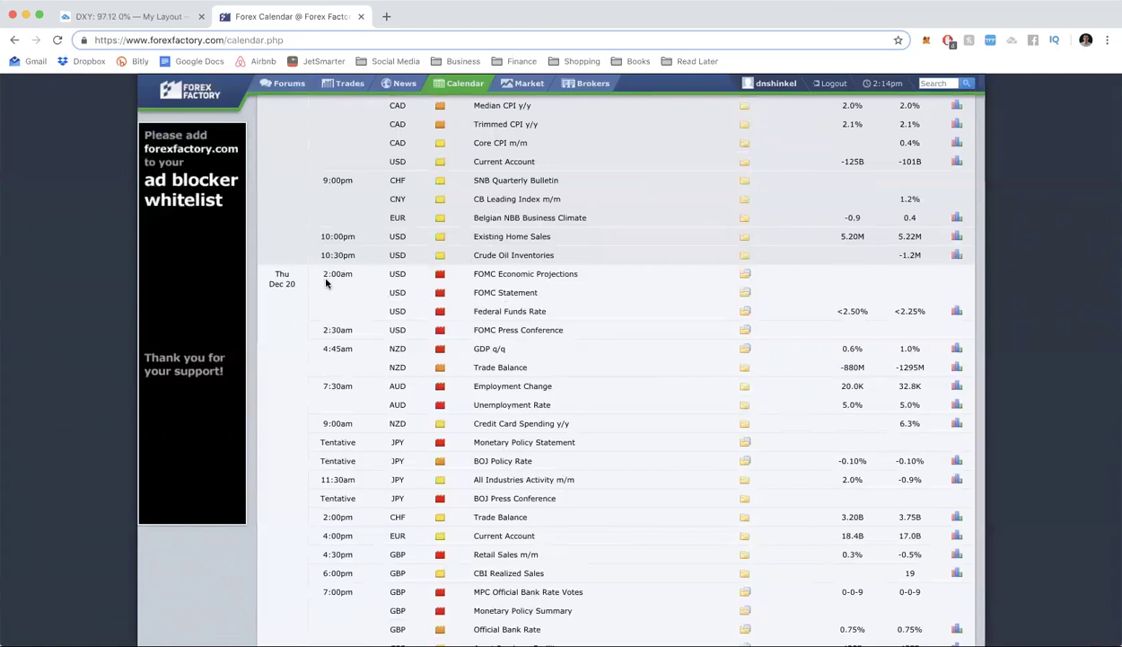
pyautogui.moveTo(311, 271); pyautogui.dragTo(925, 309)
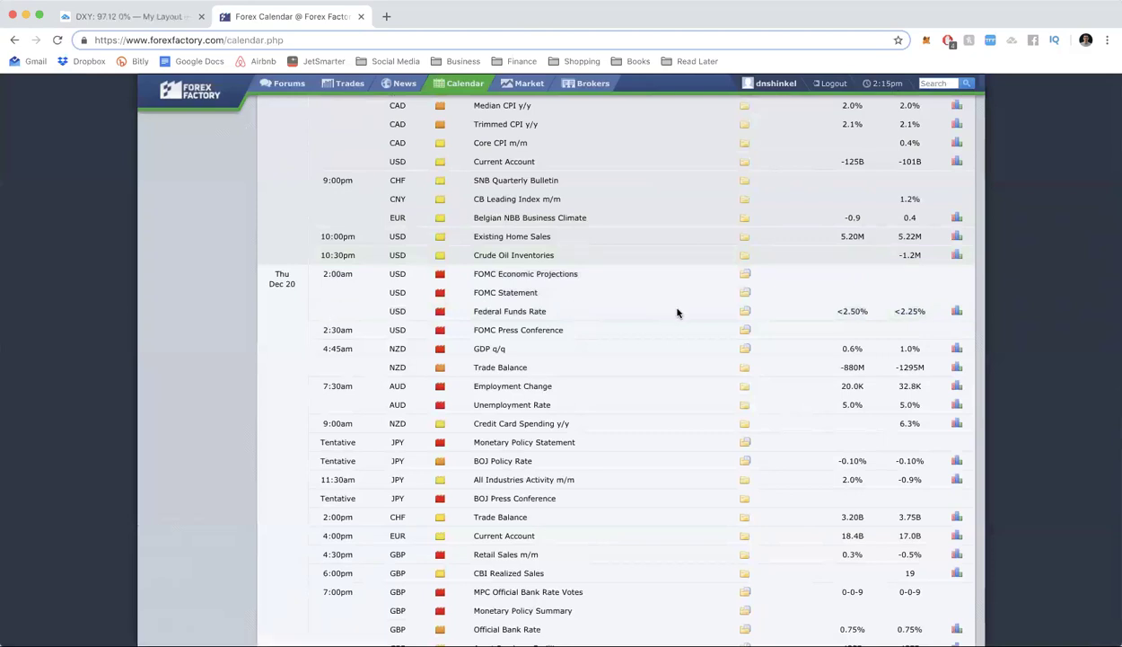
pyautogui.moveTo(850, 306); pyautogui.dragTo(813, 305)
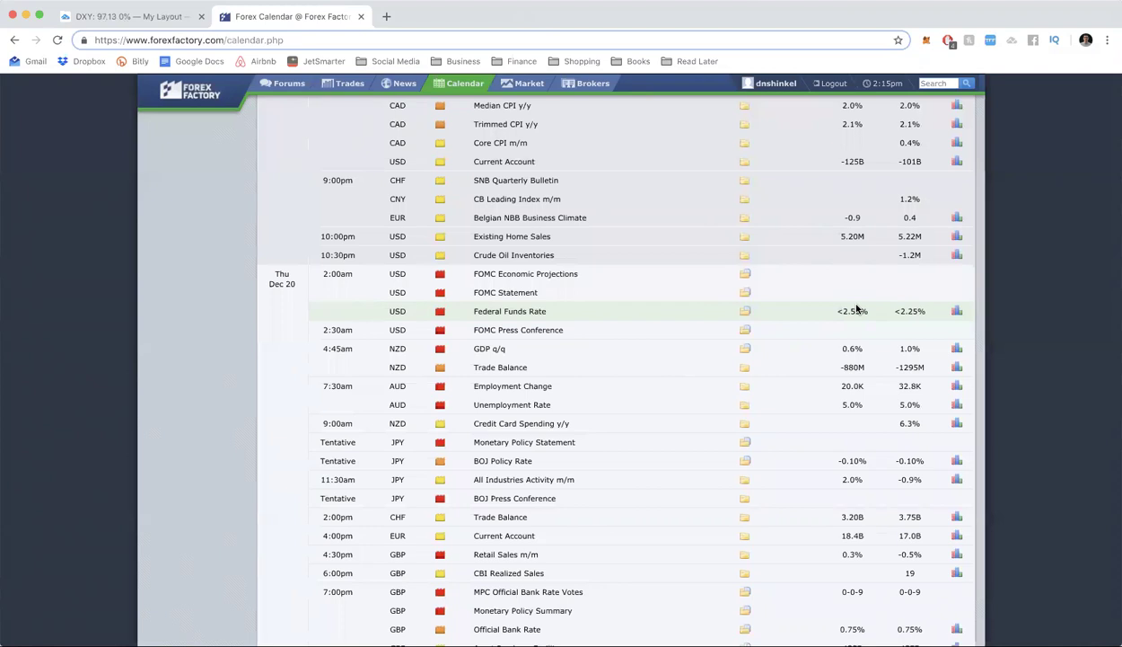
# Step: Switch to the DXY daily chart in TradingView and examine the November and December candles near the green resistance zone
pyautogui.click(158, 17)
pyautogui.scroll(5, 350, 193)
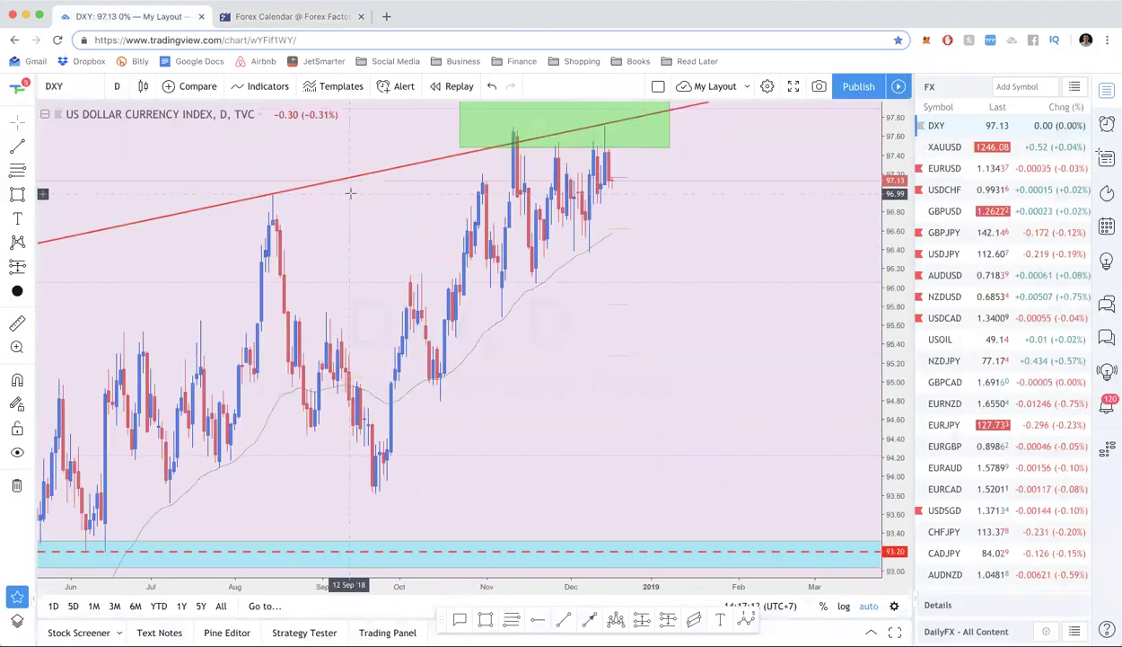
pyautogui.scroll(-5, 350, 192)
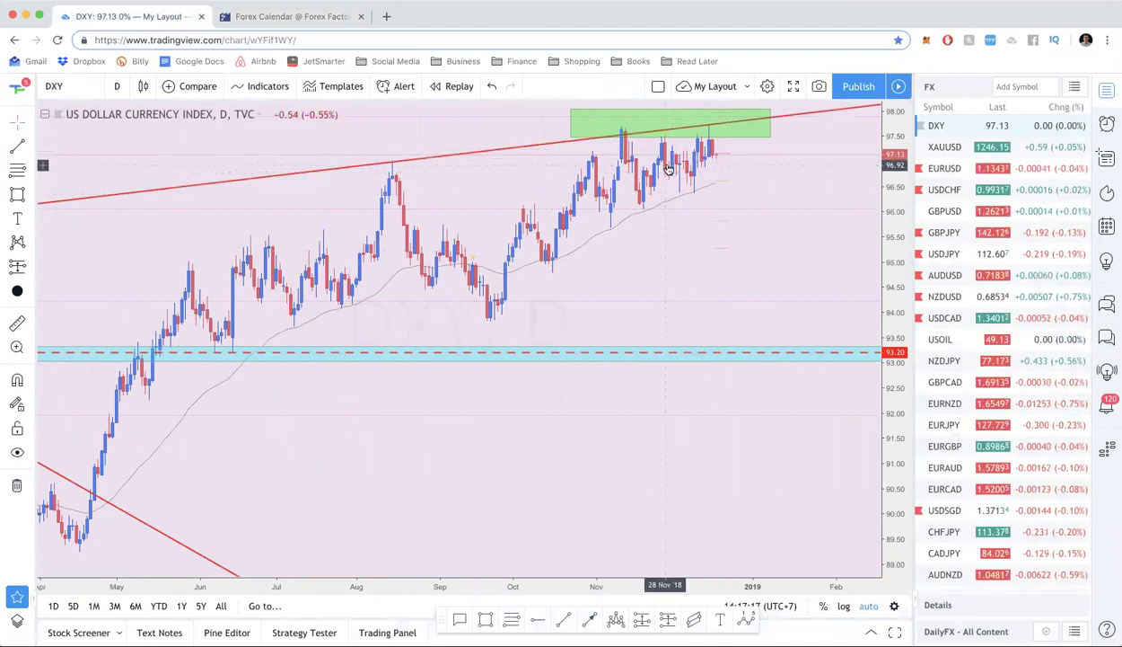
pyautogui.scroll(3, 688, 160)
pyautogui.scroll(4, 687, 159)
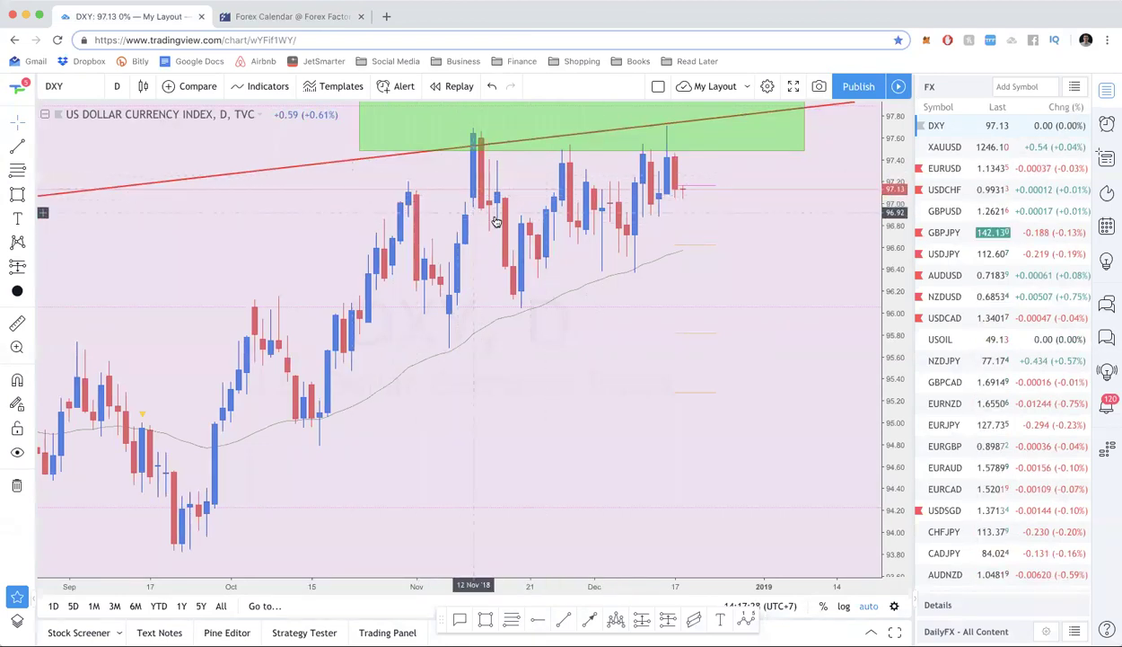
pyautogui.scroll(-3, 515, 269)
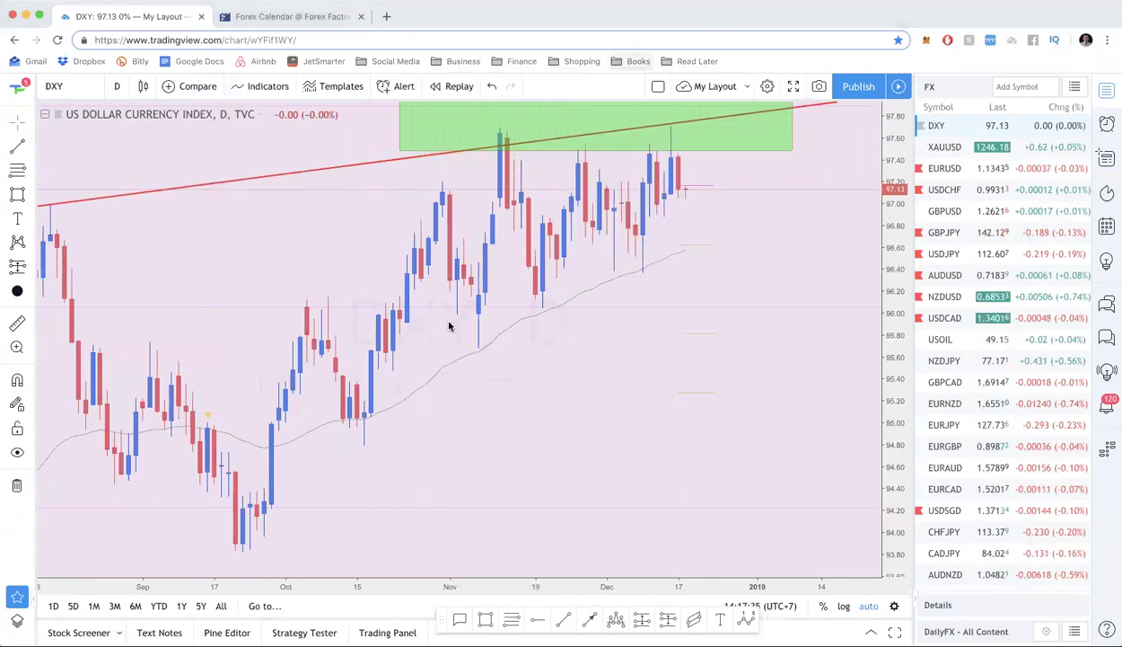
# Step: Draw freehand arcs under the three rising swing lows of November and December and over the mid-November peak
pyautogui.moveTo(447, 315); pyautogui.dragTo(505, 309)
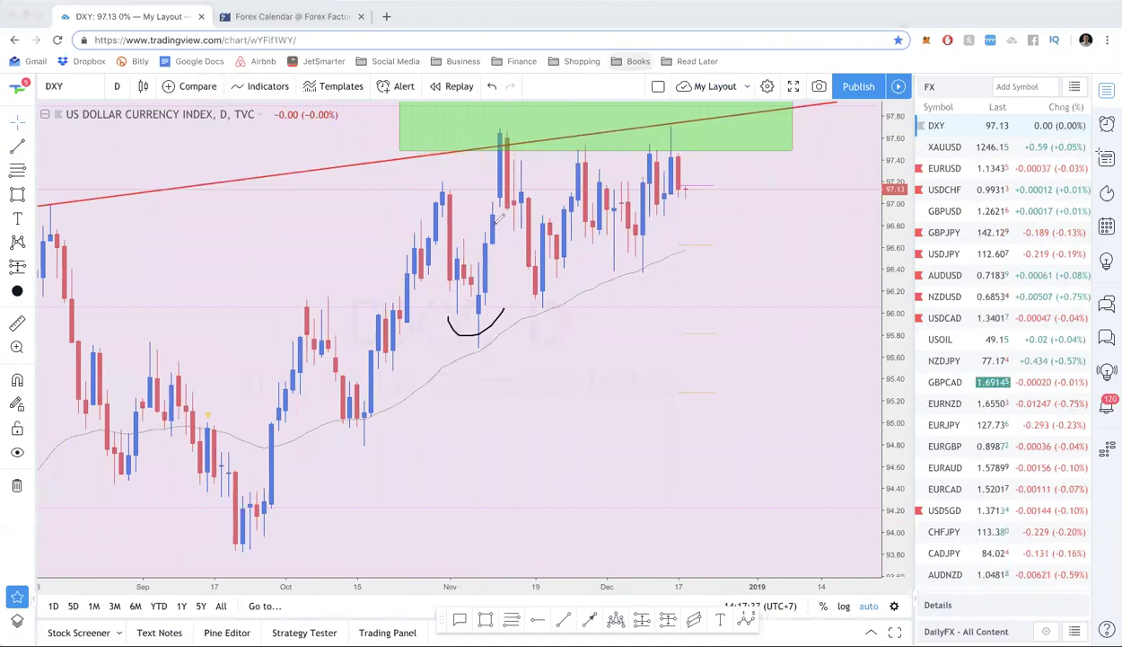
pyautogui.moveTo(481, 148); pyautogui.dragTo(519, 135)
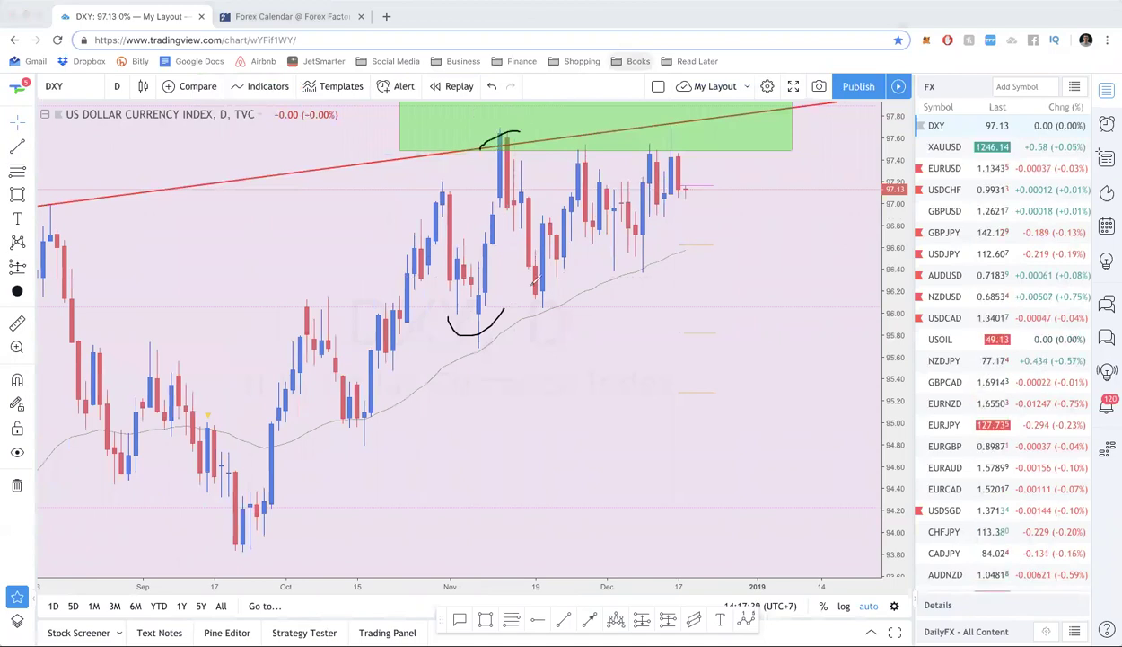
pyautogui.moveTo(525, 281); pyautogui.dragTo(555, 282)
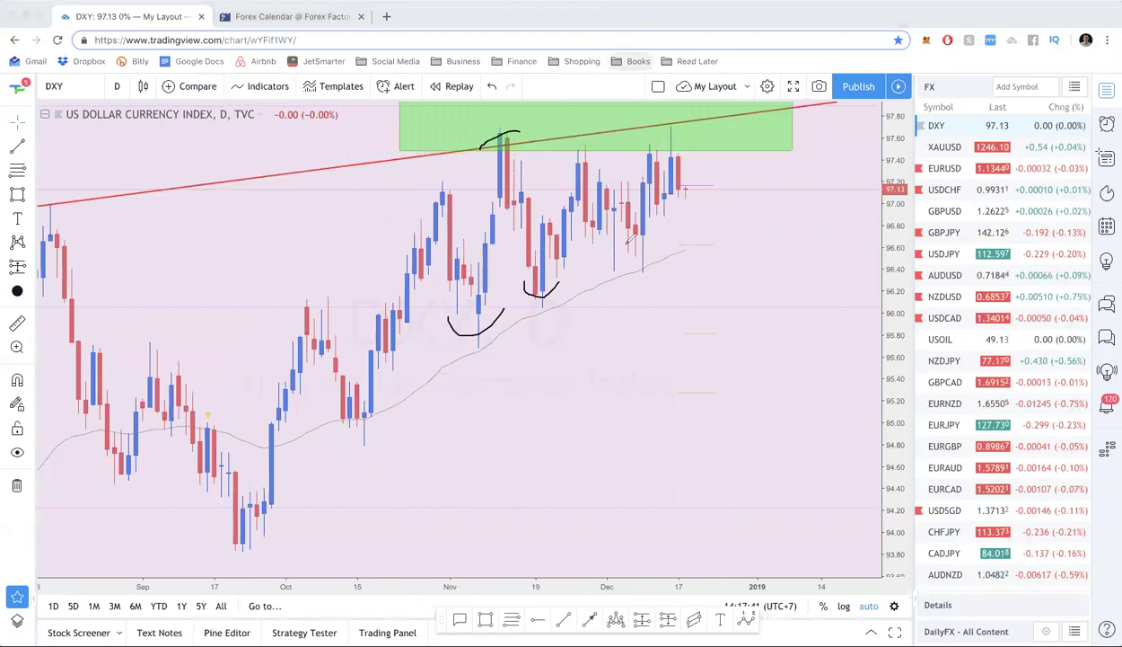
pyautogui.moveTo(601, 235); pyautogui.dragTo(664, 215)
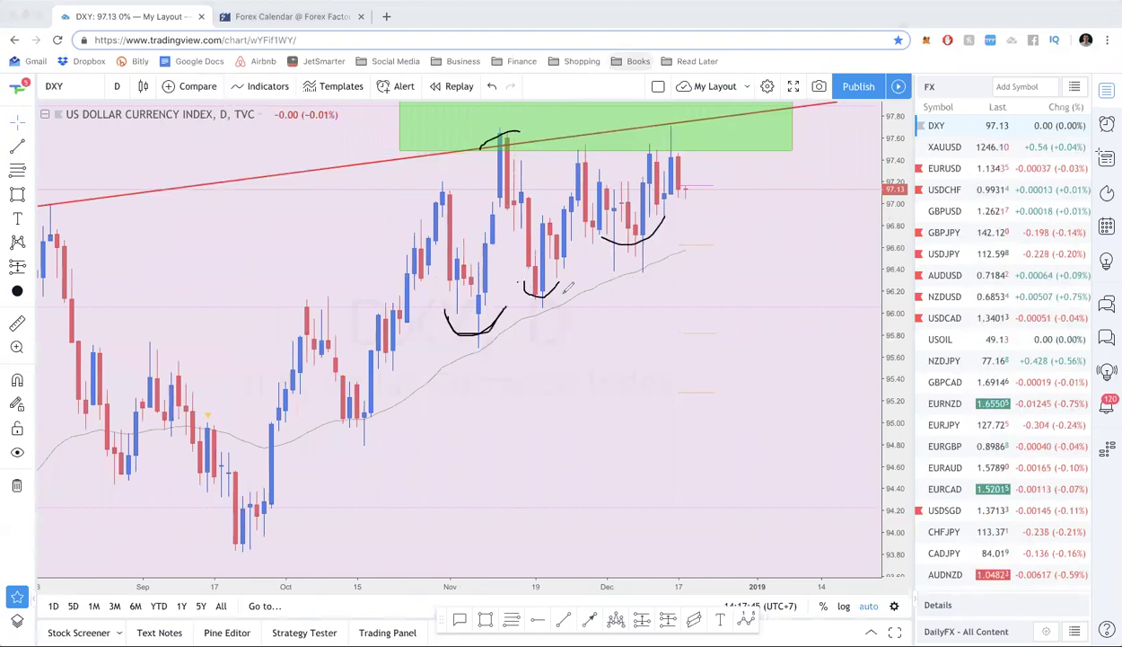
pyautogui.moveTo(569, 286); pyautogui.dragTo(569, 282)
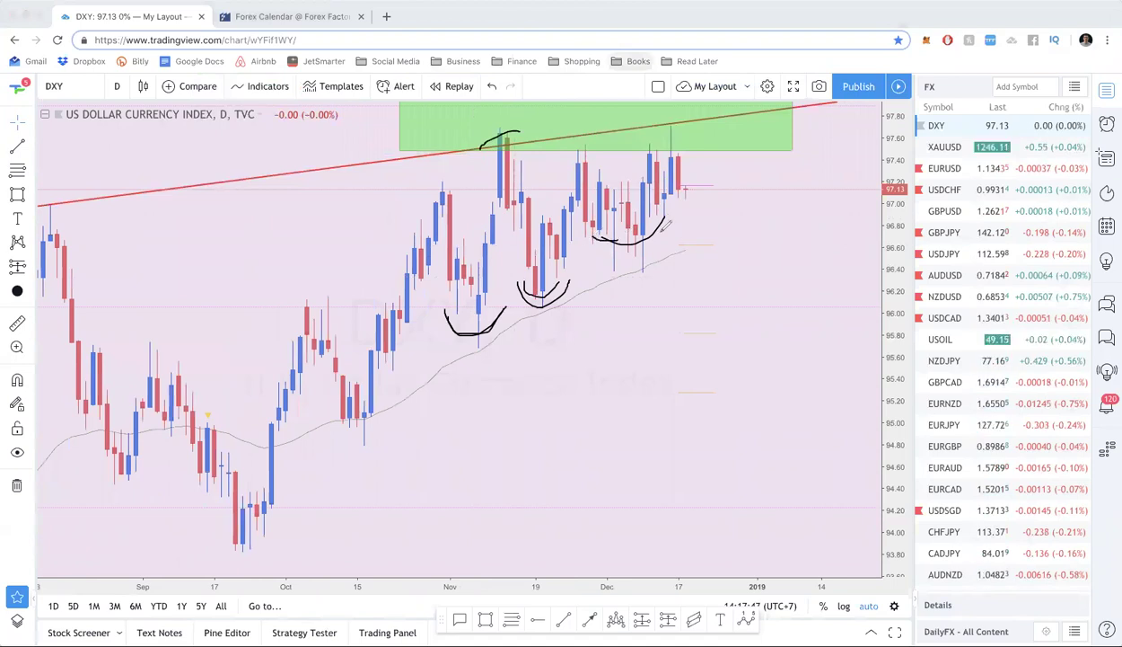
pyautogui.moveTo(666, 226); pyautogui.dragTo(682, 196)
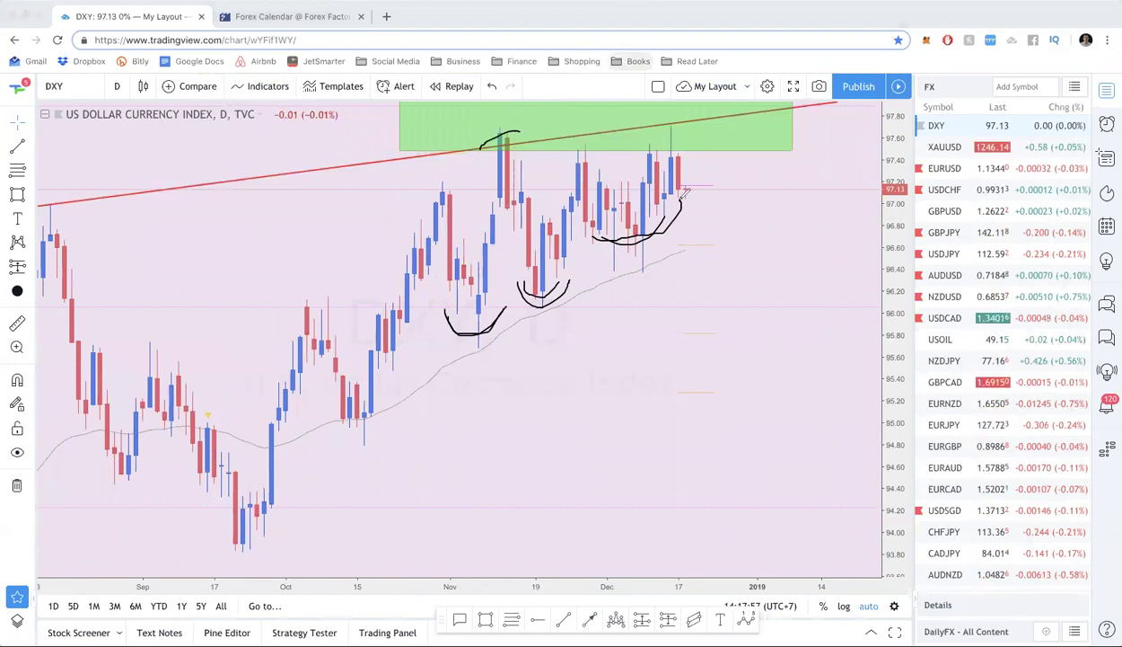
# Step: Draw freehand arcs over the swing highs from October to December and a horizontal resistance line across the last three tops
pyautogui.moveTo(461, 202)
pyautogui.mouseDown()
pyautogui.moveTo(431, 193)
pyautogui.moveTo(411, 216)
pyautogui.mouseUp()
pyautogui.moveTo(339, 313)
pyautogui.mouseDown()
pyautogui.moveTo(298, 295)
pyautogui.moveTo(275, 325)
pyautogui.mouseUp()
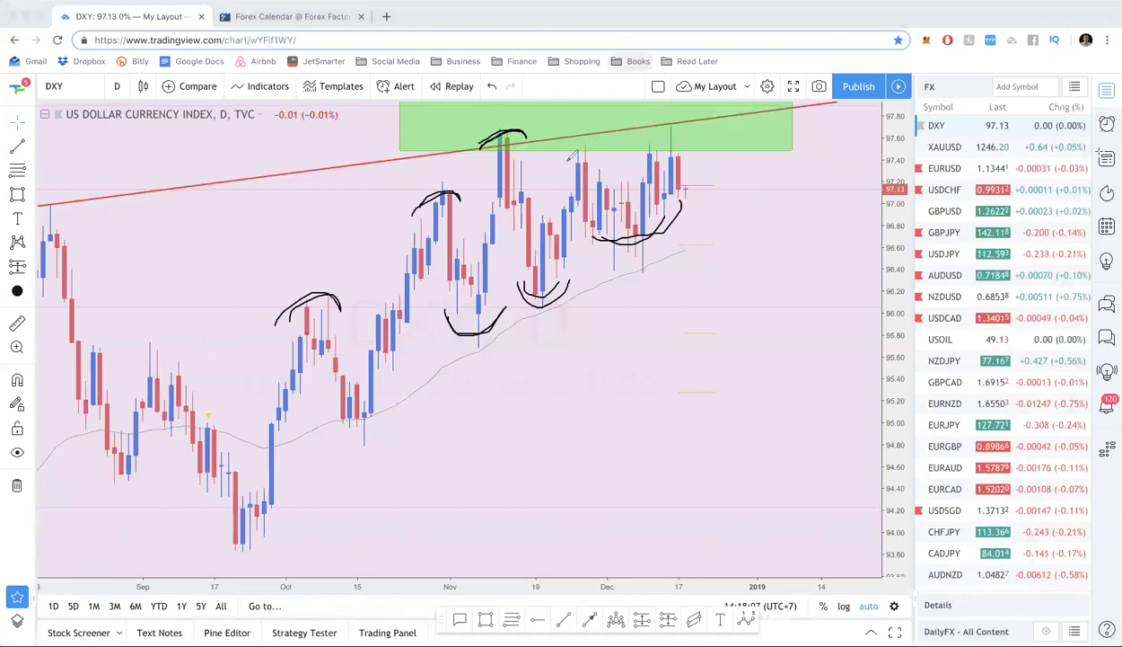
pyautogui.moveTo(559, 175)
pyautogui.mouseDown()
pyautogui.moveTo(611, 152)
pyautogui.moveTo(688, 144)
pyautogui.mouseUp()
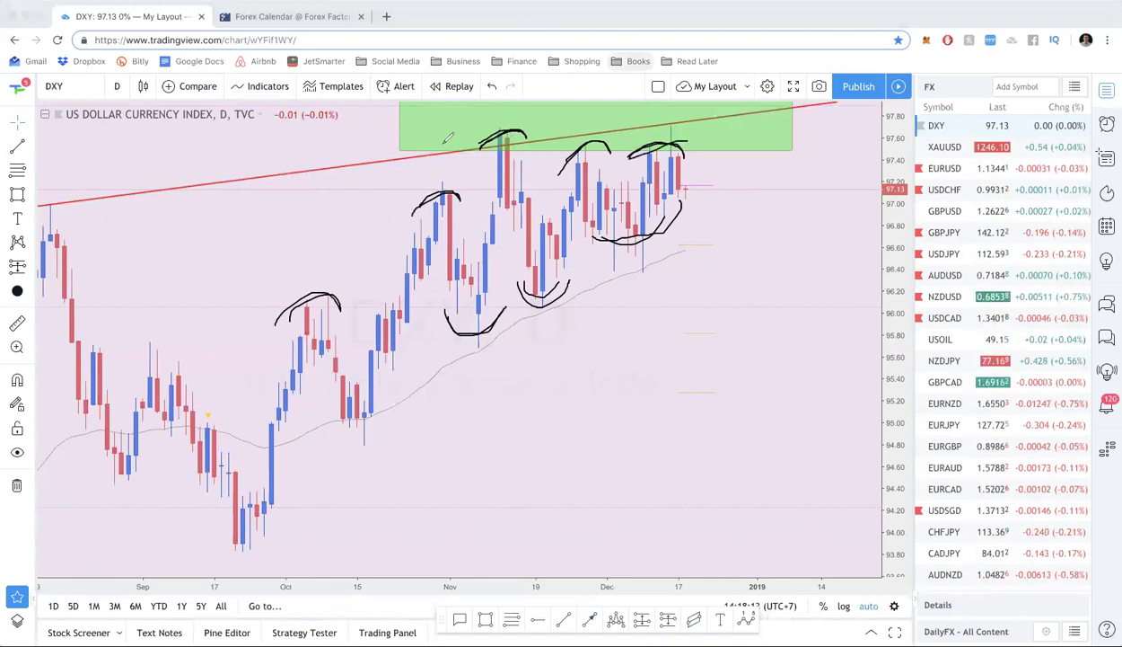
pyautogui.moveTo(443, 145); pyautogui.dragTo(450, 145)
pyautogui.moveTo(616, 142); pyautogui.dragTo(746, 132)
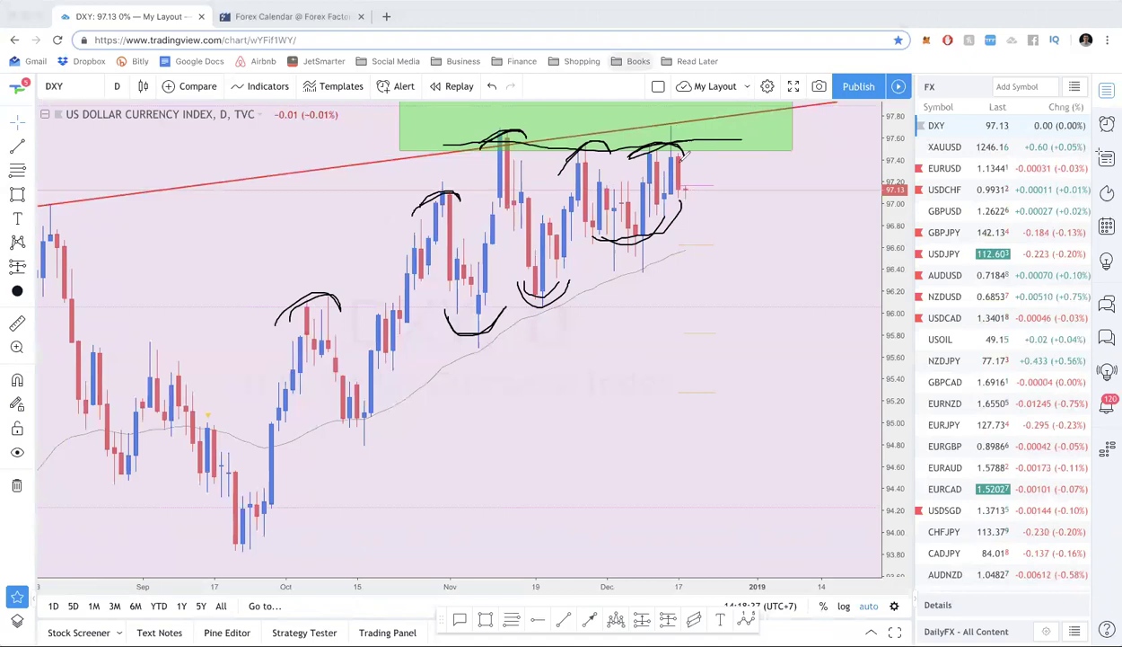
pyautogui.moveTo(492, 153)
pyautogui.mouseDown()
pyautogui.moveTo(472, 215)
pyautogui.moveTo(539, 276)
pyautogui.moveTo(669, 236)
pyautogui.moveTo(685, 139)
pyautogui.mouseUp()
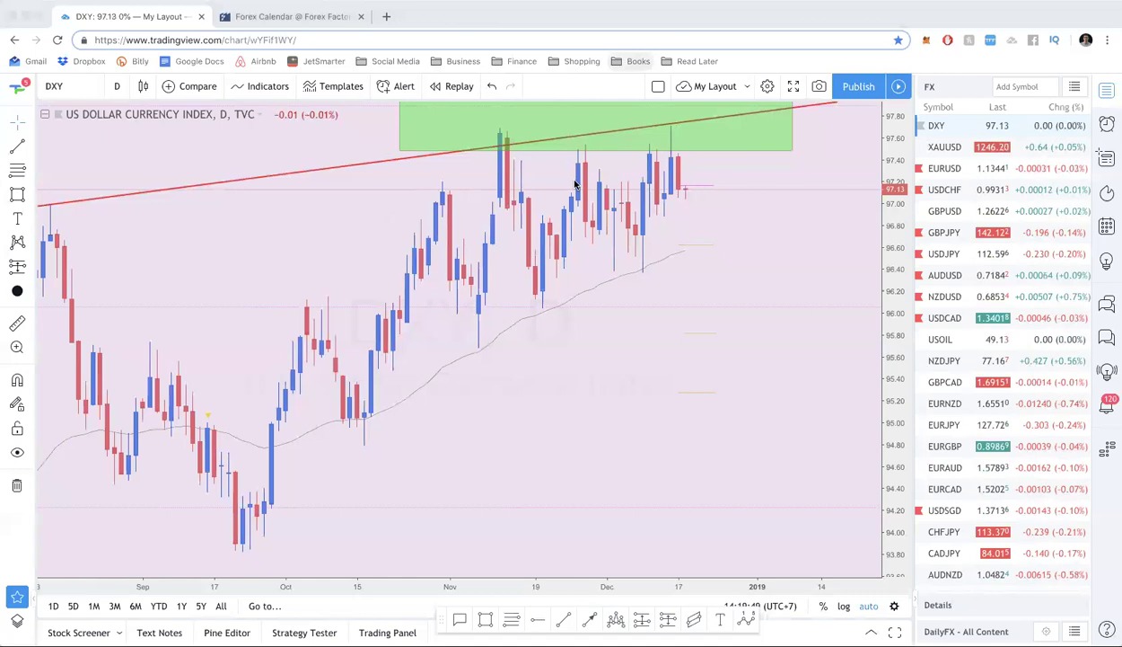
# Step: Outline the mid-November bullish candle and the bearish candle after it, point an arrow at them, and trace the drop to the next low
pyautogui.scroll(-1, 671, 276)
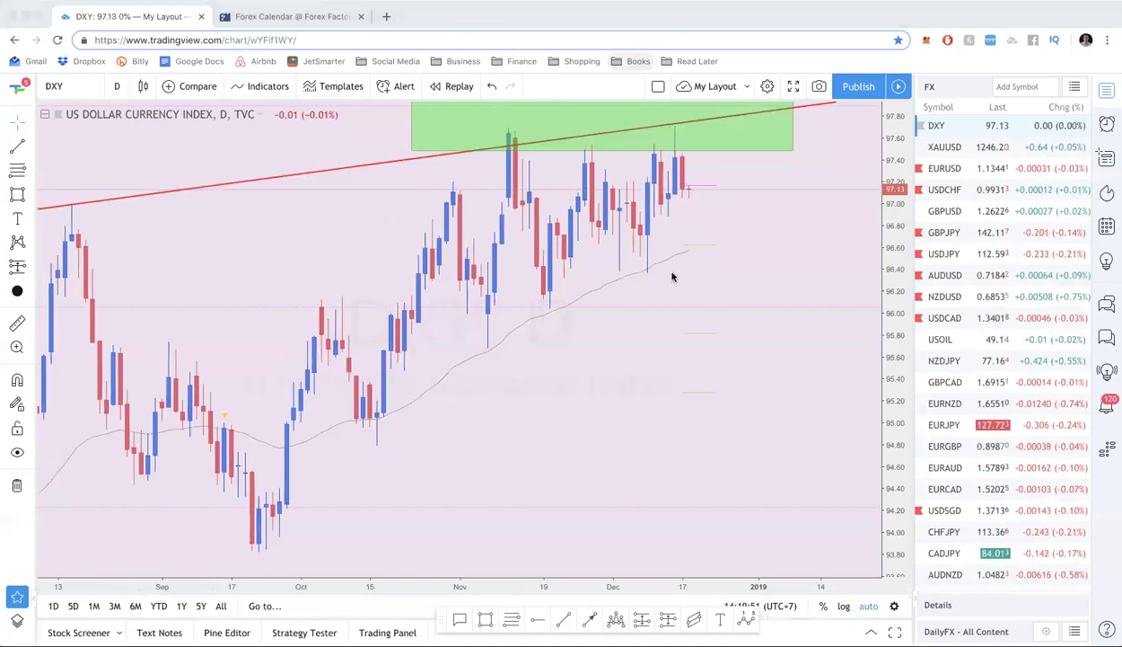
pyautogui.scroll(-3, 672, 277)
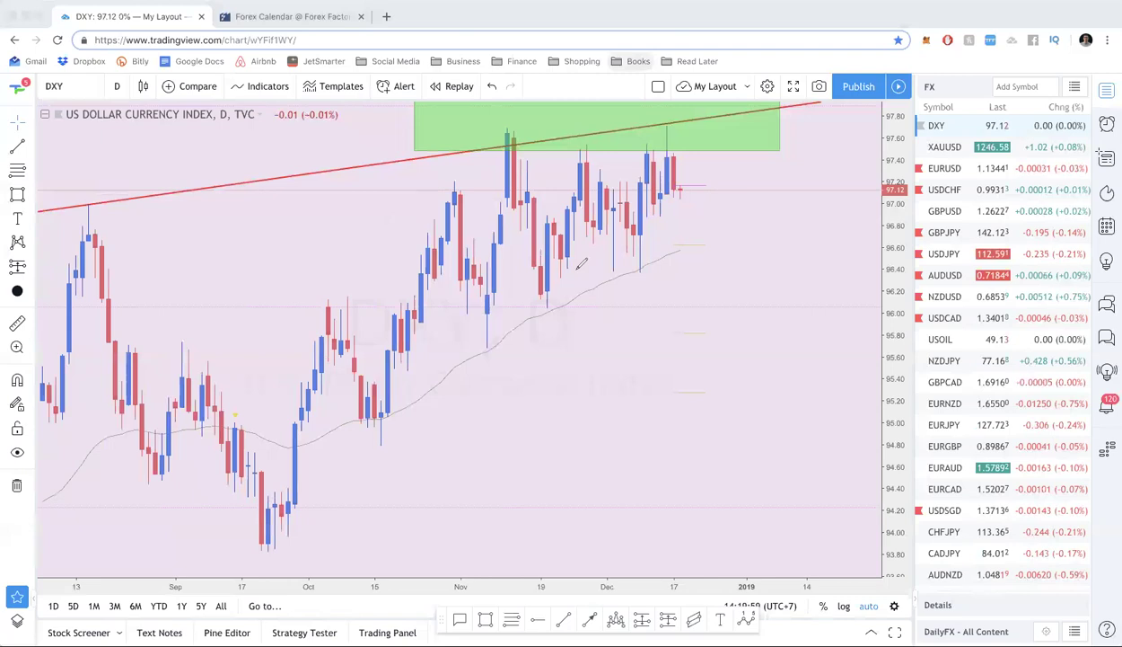
pyautogui.moveTo(521, 132)
pyautogui.mouseDown()
pyautogui.moveTo(508, 156)
pyautogui.moveTo(503, 260)
pyautogui.moveTo(557, 252)
pyautogui.moveTo(531, 133)
pyautogui.mouseUp()
pyautogui.hotkey('ctrl', 'z')
pyautogui.moveTo(506, 131)
pyautogui.mouseDown()
pyautogui.moveTo(495, 128)
pyautogui.moveTo(494, 143)
pyautogui.moveTo(503, 199)
pyautogui.mouseUp()
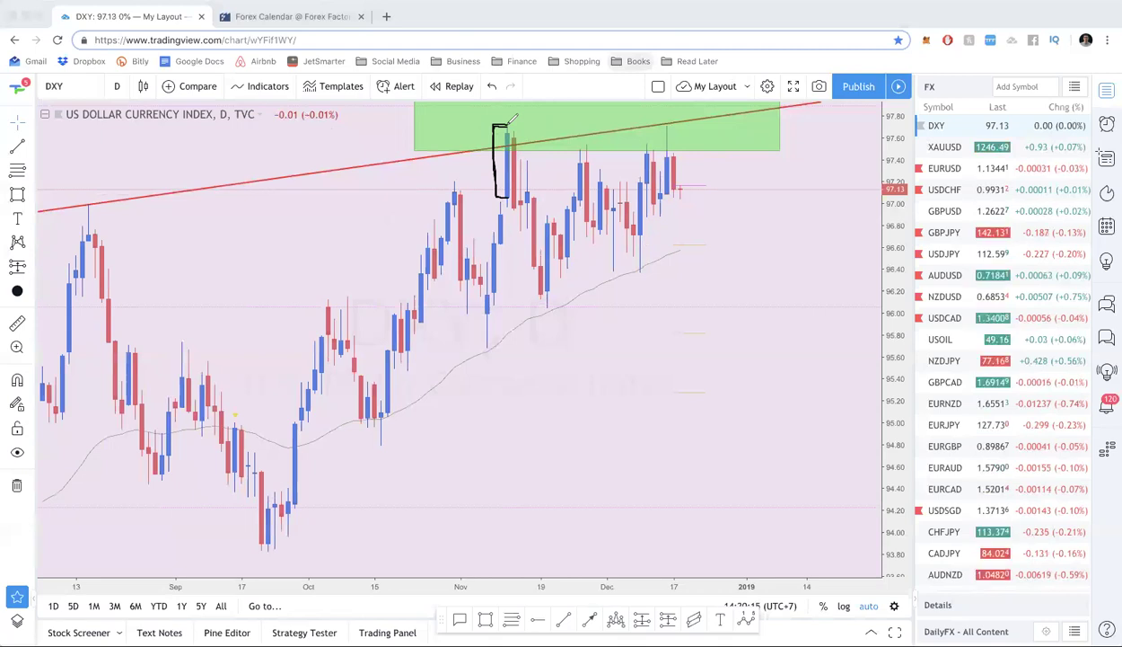
pyautogui.moveTo(447, 163)
pyautogui.mouseDown()
pyautogui.moveTo(494, 144)
pyautogui.moveTo(485, 155)
pyautogui.mouseUp()
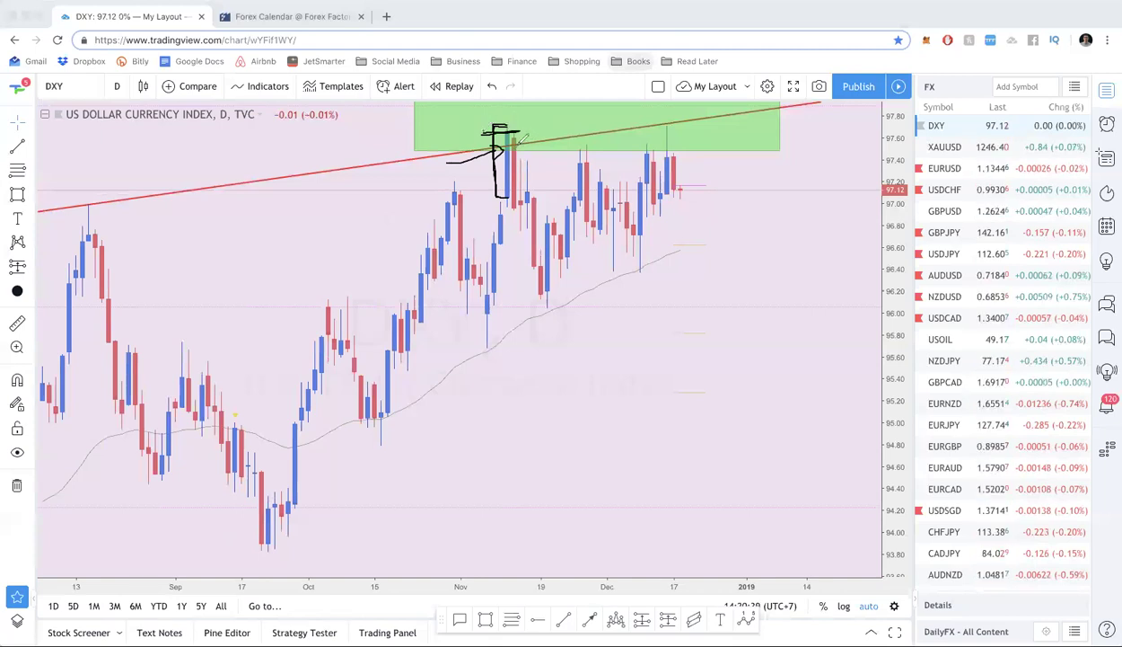
pyautogui.moveTo(510, 206); pyautogui.dragTo(528, 172)
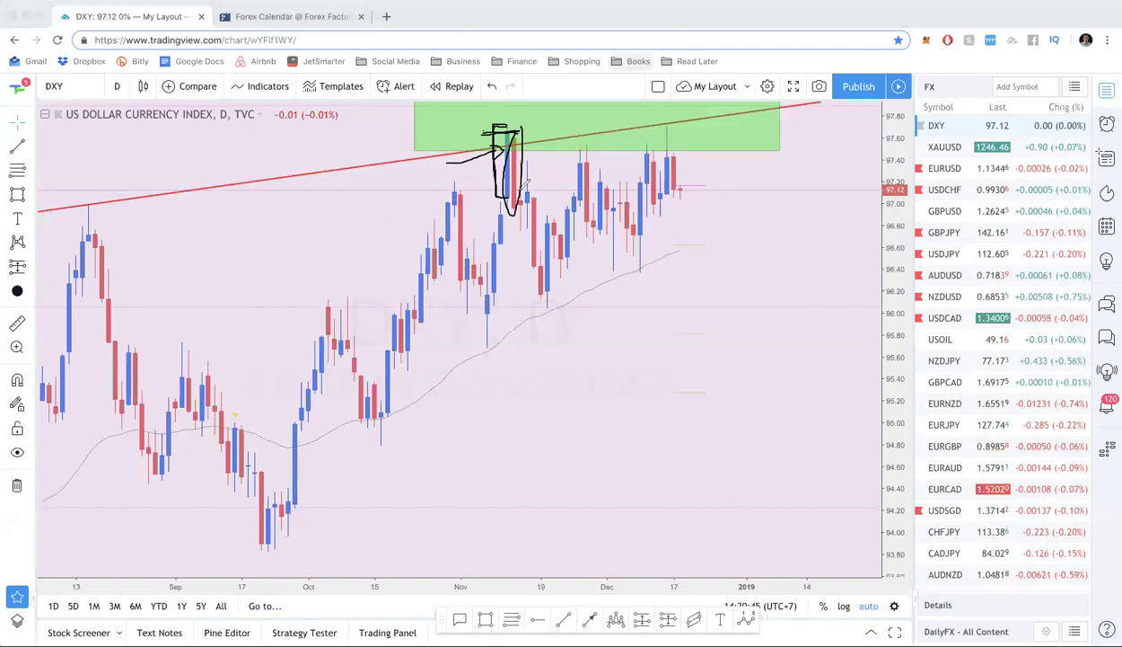
pyautogui.moveTo(515, 205); pyautogui.dragTo(539, 295)
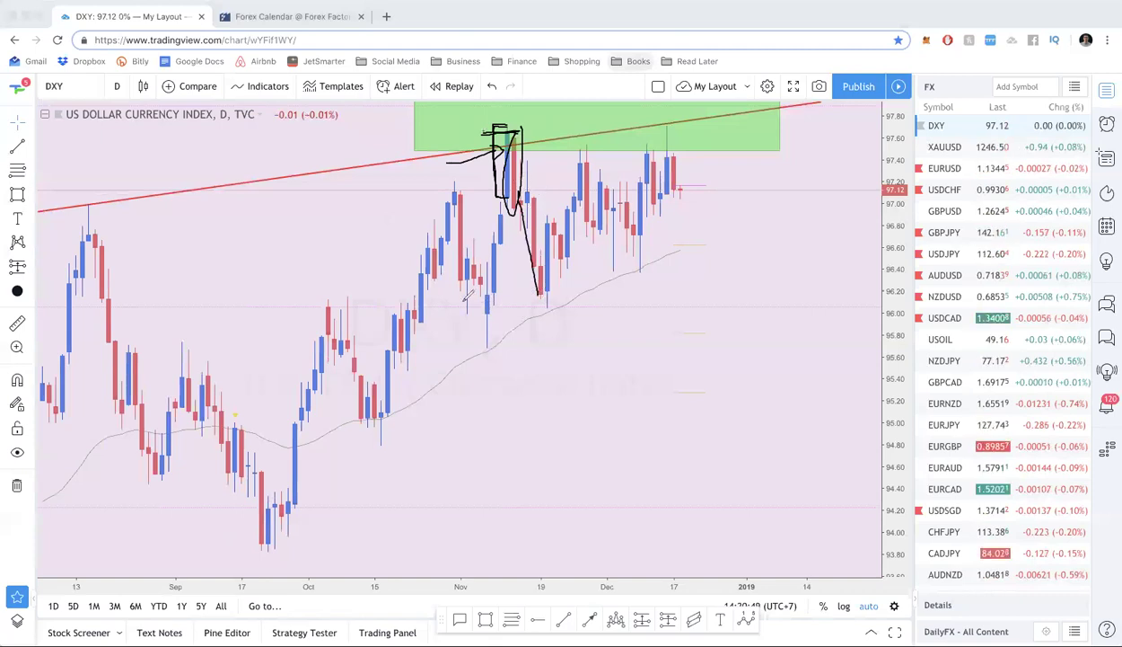
# Step: Draw arcs under the September, October and early-November lows, sketch a circled hypothetical lower low, and undo the latest strokes
pyautogui.moveTo(230, 529); pyautogui.dragTo(331, 517)
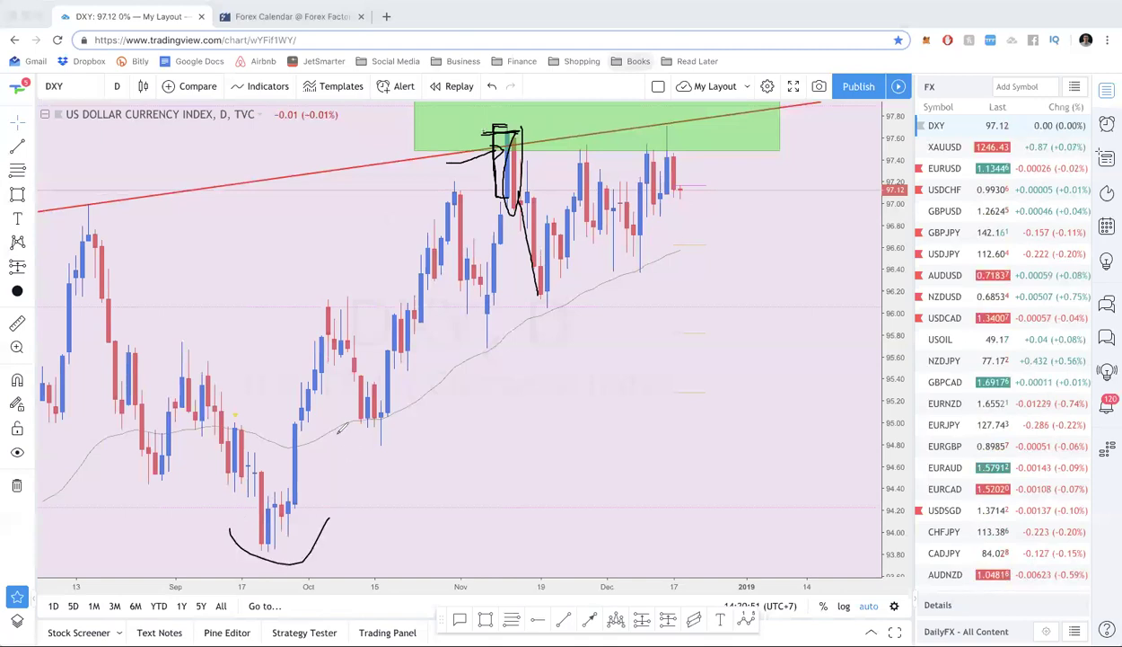
pyautogui.moveTo(462, 301); pyautogui.dragTo(500, 307)
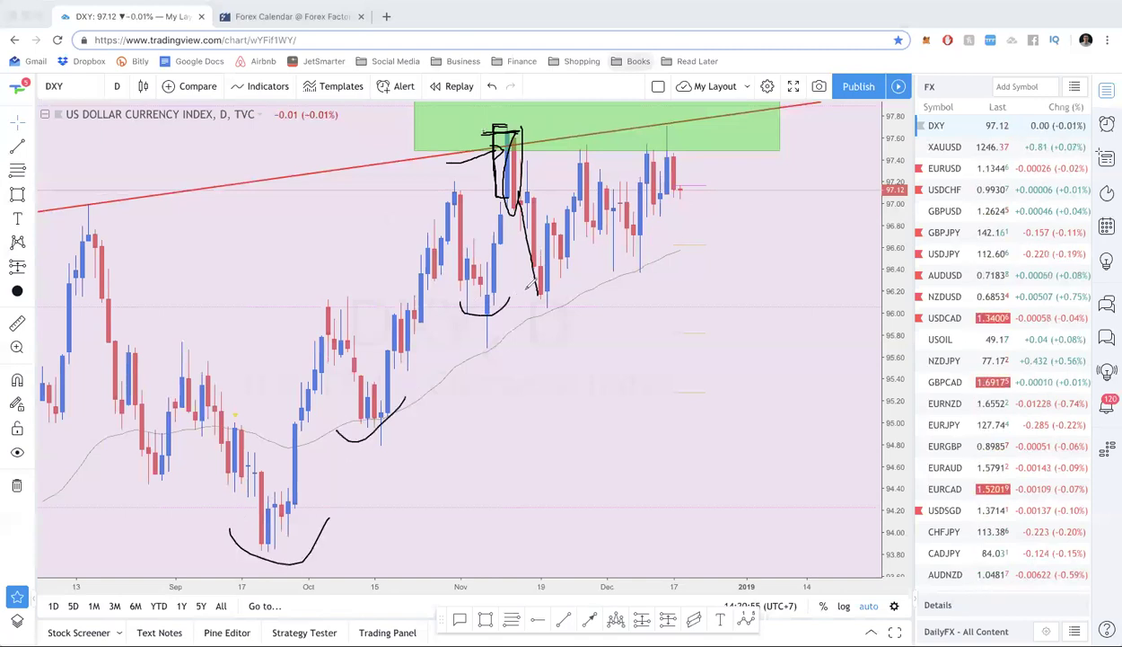
pyautogui.moveTo(543, 305)
pyautogui.mouseDown()
pyautogui.moveTo(549, 343)
pyautogui.moveTo(585, 351)
pyautogui.mouseUp()
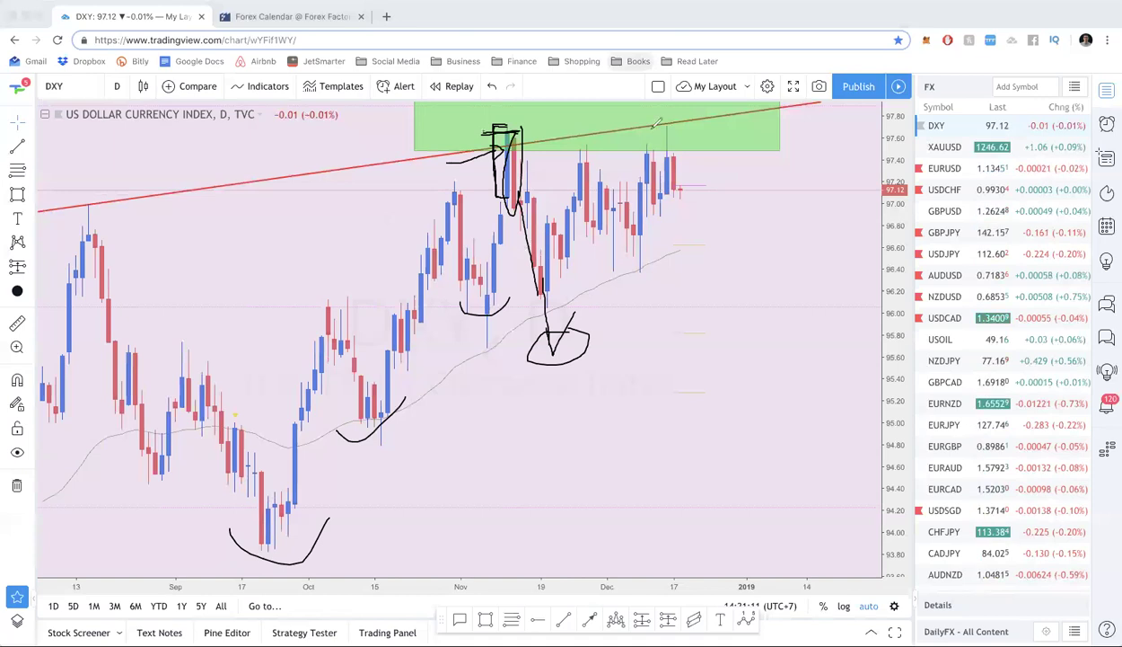
pyautogui.hotkey('ctrl', 'z')
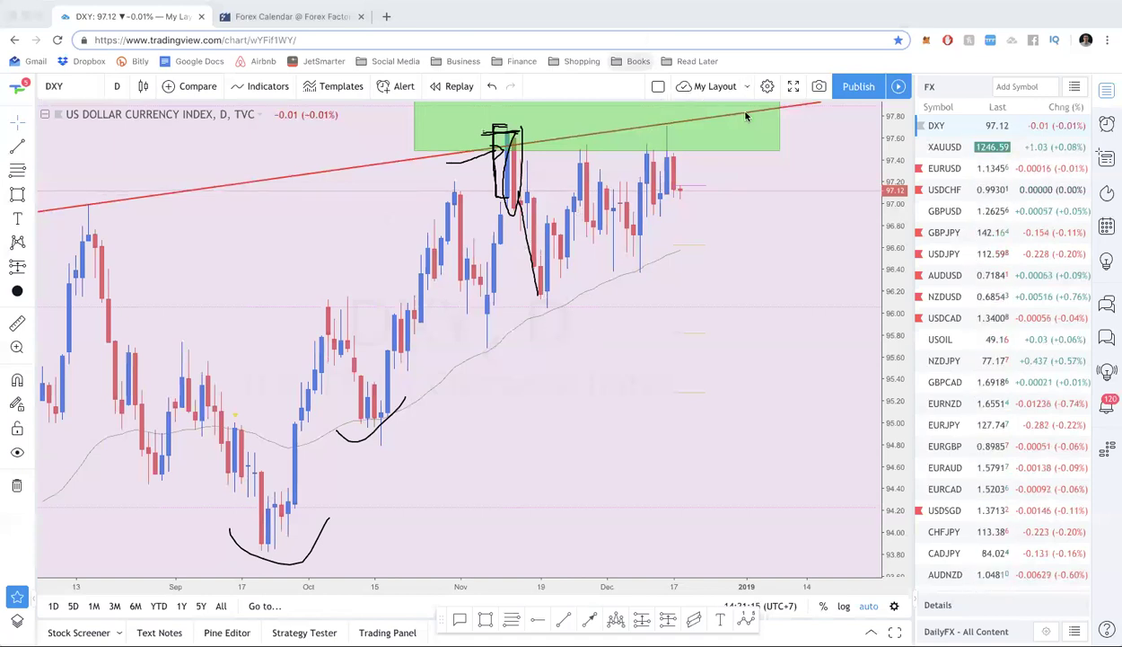
# Step: Clear the annotations, mark the two November swing lows with freehand arcs, and trace the rally to the late-November high
pyautogui.press('Escape')
pyautogui.moveTo(523, 284)
pyautogui.mouseDown()
pyautogui.moveTo(543, 292)
pyautogui.moveTo(564, 279)
pyautogui.moveTo(531, 282)
pyautogui.mouseUp()
pyautogui.moveTo(457, 304)
pyautogui.mouseDown()
pyautogui.moveTo(485, 316)
pyautogui.moveTo(458, 307)
pyautogui.mouseUp()
pyautogui.moveTo(539, 286); pyautogui.dragTo(581, 167)
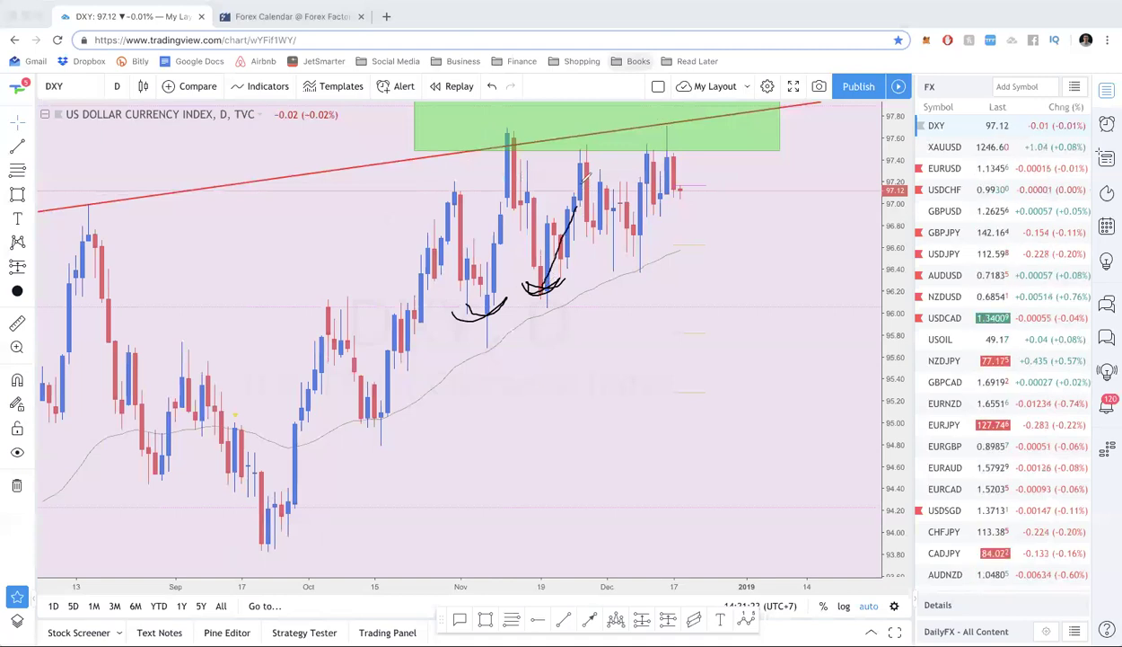
# Step: Draw resistance lines along the tops near the green zone and circle the late-November pullback and the whole December consolidation
pyautogui.moveTo(486, 159)
pyautogui.mouseDown()
pyautogui.moveTo(586, 151)
pyautogui.moveTo(567, 200)
pyautogui.moveTo(593, 240)
pyautogui.moveTo(602, 134)
pyautogui.mouseUp()
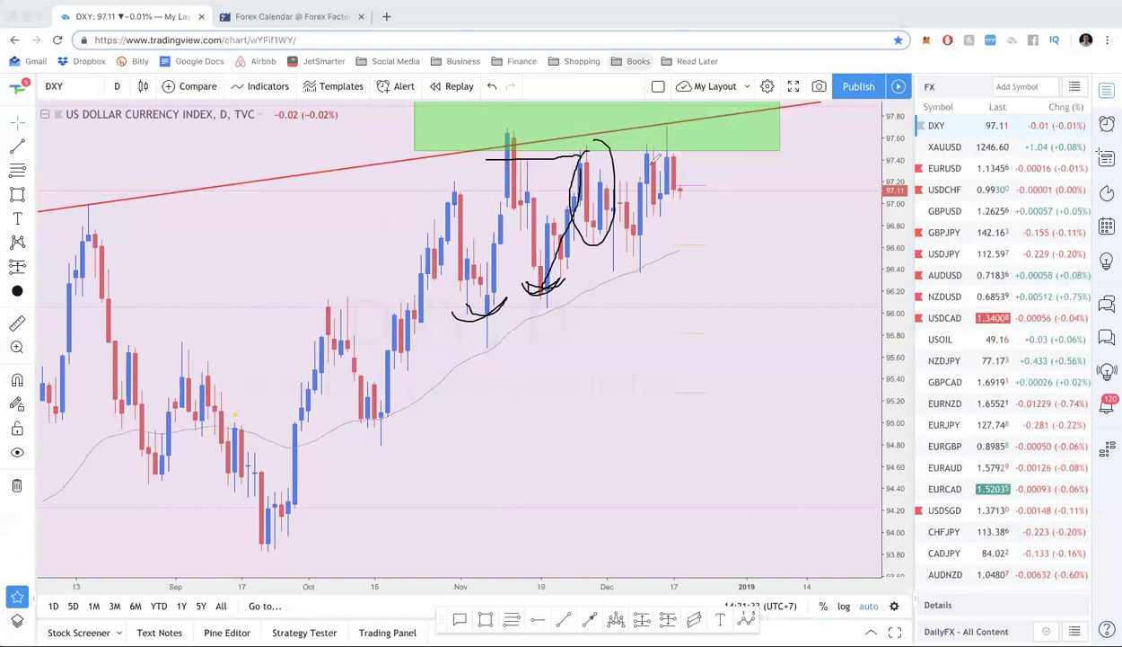
pyautogui.moveTo(684, 149); pyautogui.dragTo(588, 141)
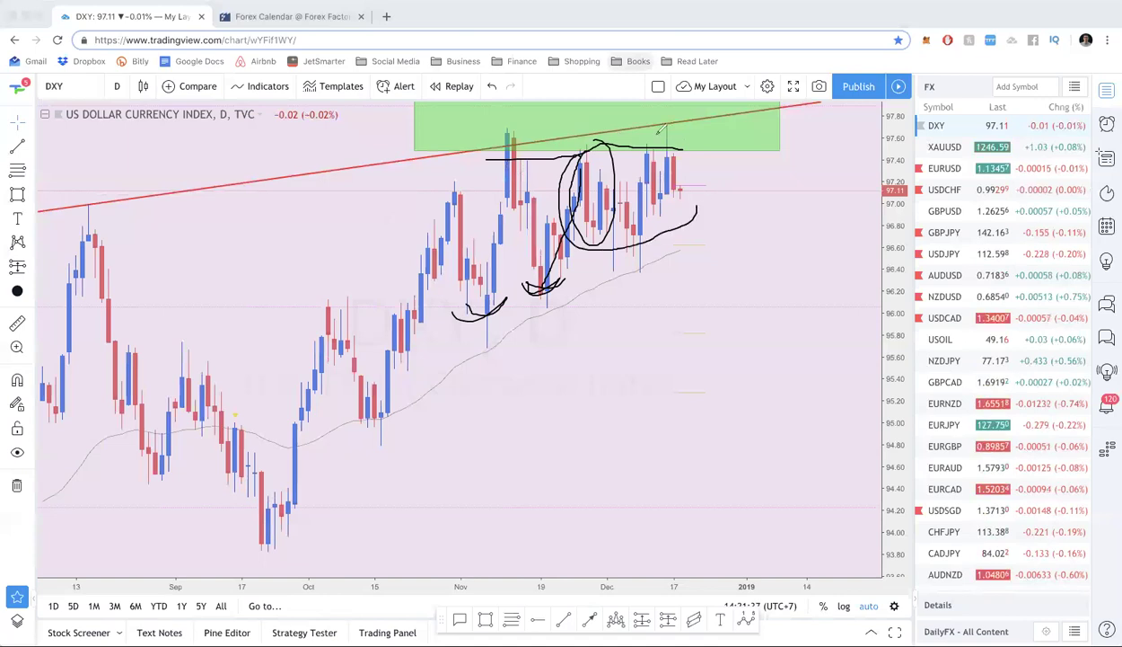
pyautogui.moveTo(665, 236); pyautogui.dragTo(648, 126)
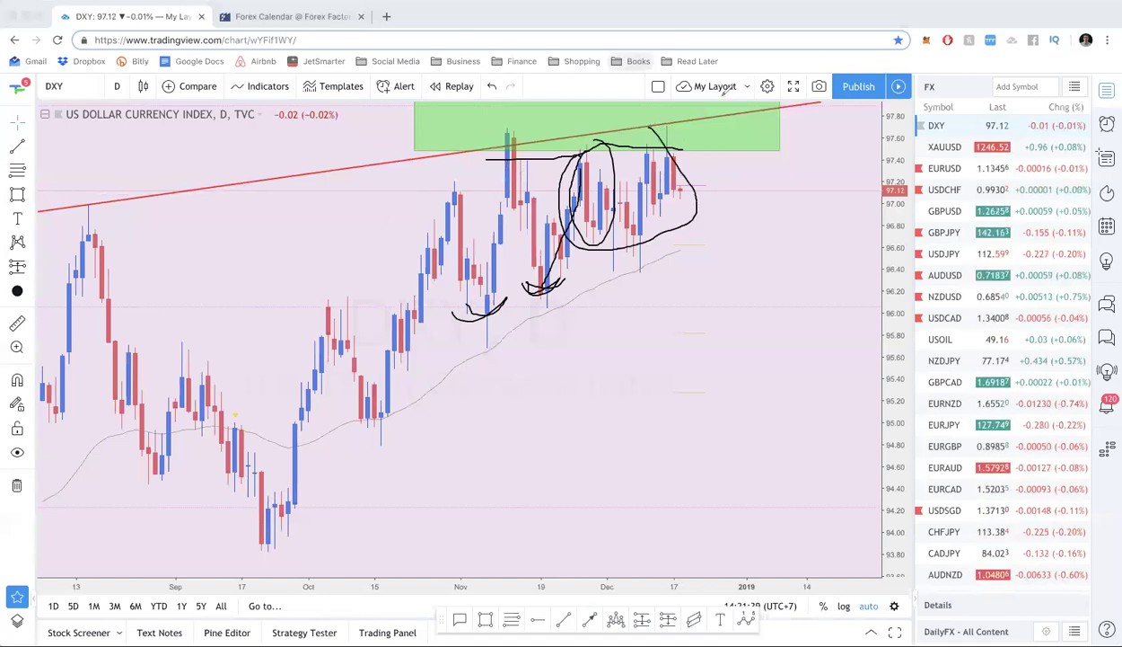
# Step: Clear the annotations, draw converging support and resistance lines around the November–December price action, and trace the swings between them
pyautogui.press('Escape')
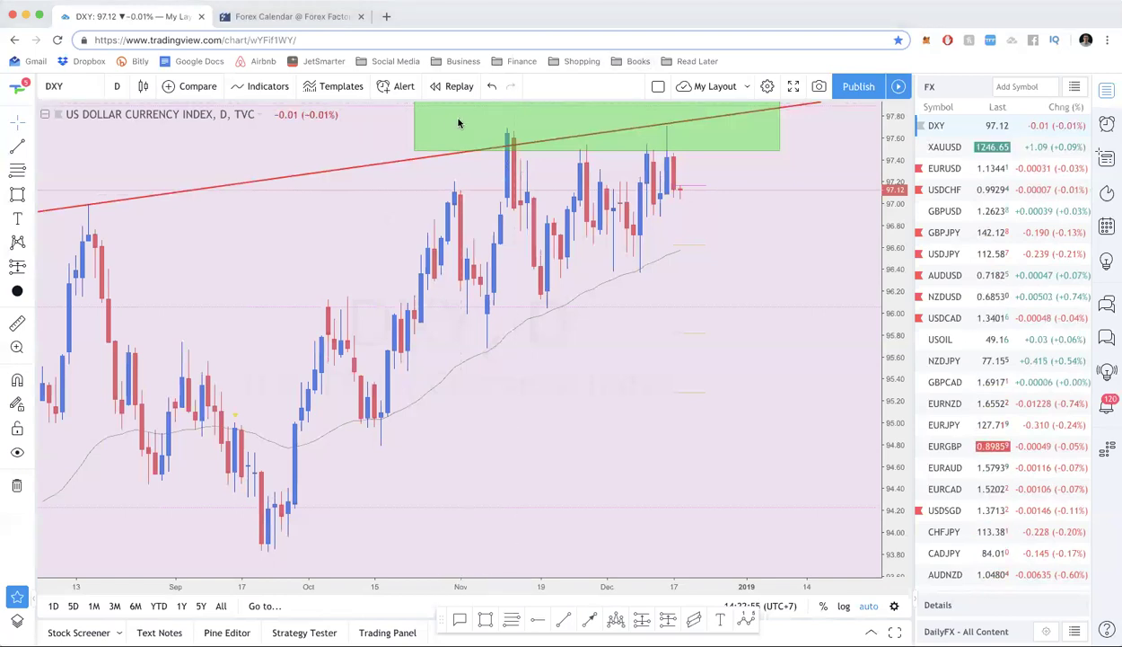
pyautogui.moveTo(485, 301); pyautogui.dragTo(694, 180)
pyautogui.moveTo(489, 133)
pyautogui.mouseDown()
pyautogui.moveTo(666, 142)
pyautogui.moveTo(697, 154)
pyautogui.mouseUp()
pyautogui.moveTo(485, 286)
pyautogui.mouseDown()
pyautogui.moveTo(508, 144)
pyautogui.moveTo(549, 247)
pyautogui.moveTo(593, 164)
pyautogui.mouseUp()
pyautogui.moveTo(606, 220)
pyautogui.mouseDown()
pyautogui.moveTo(648, 160)
pyautogui.moveTo(669, 191)
pyautogui.moveTo(690, 164)
pyautogui.mouseUp()
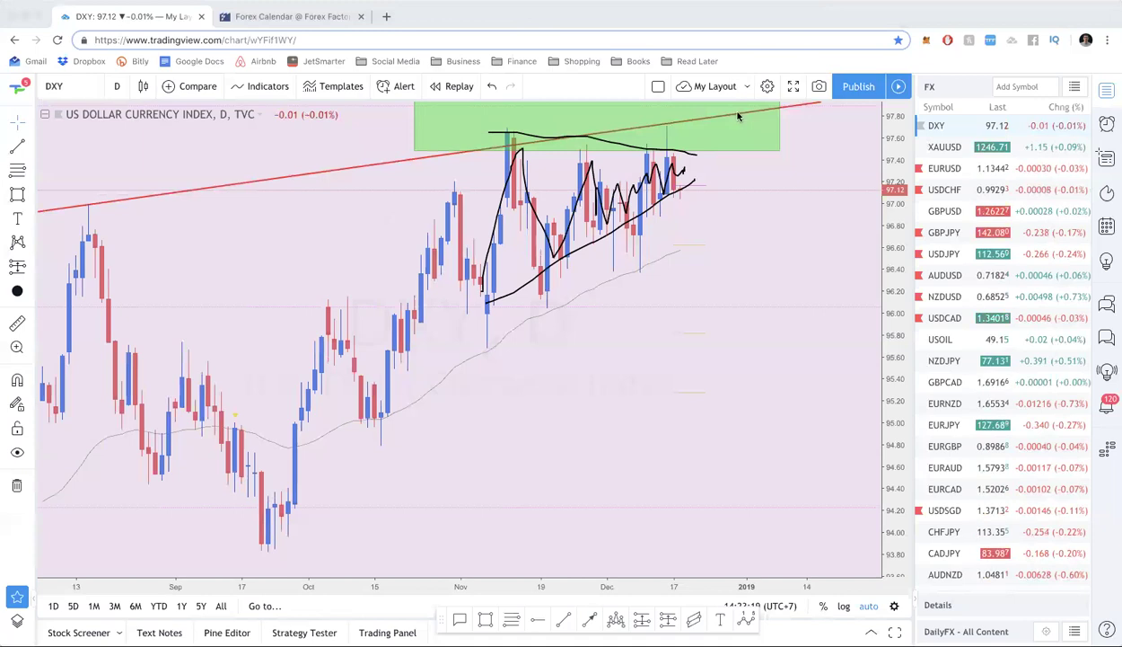
# Step: Clear the freehand strokes and switch the DXY chart to the weekly interval
pyautogui.press('Escape')
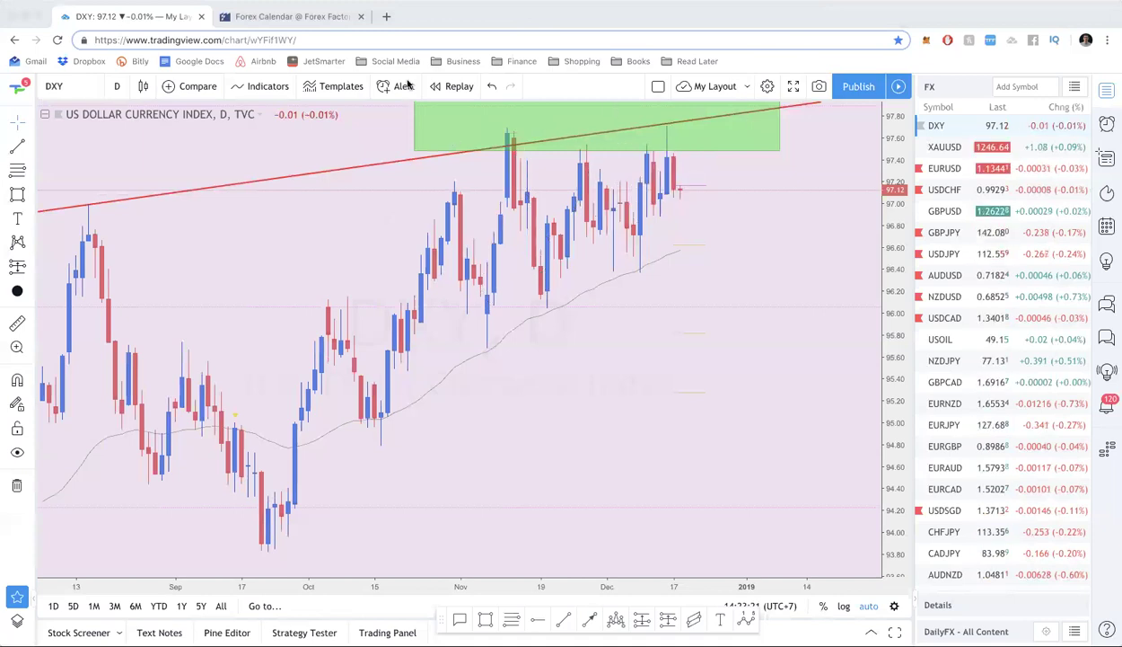
pyautogui.scroll(-5, 385, 282)
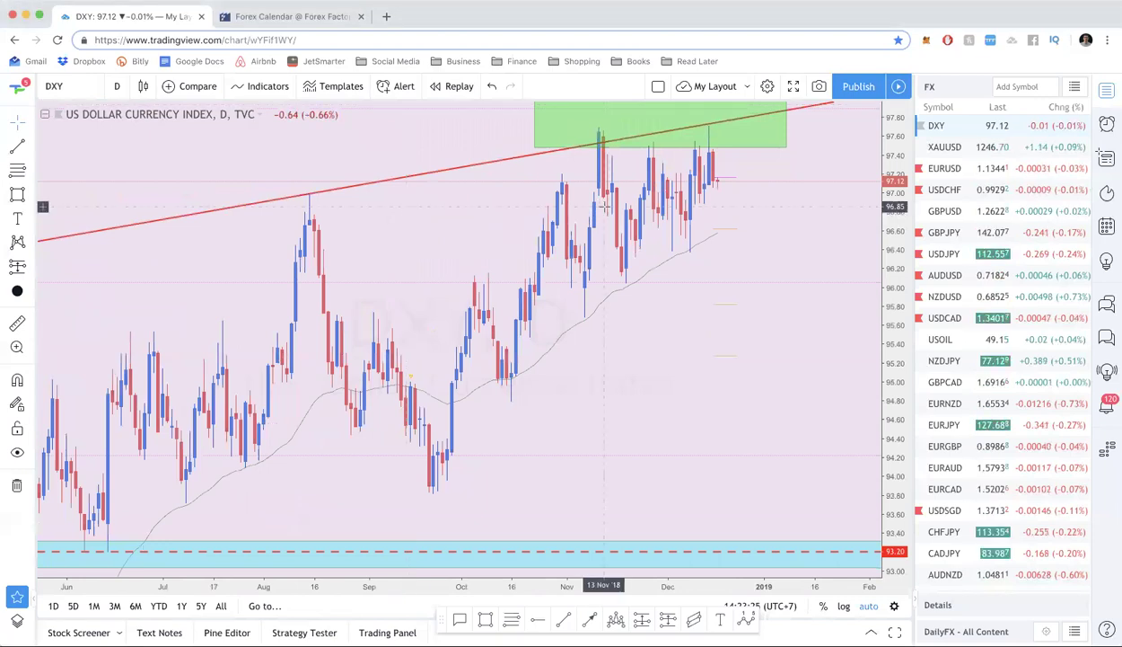
pyautogui.scroll(3, 600, 216)
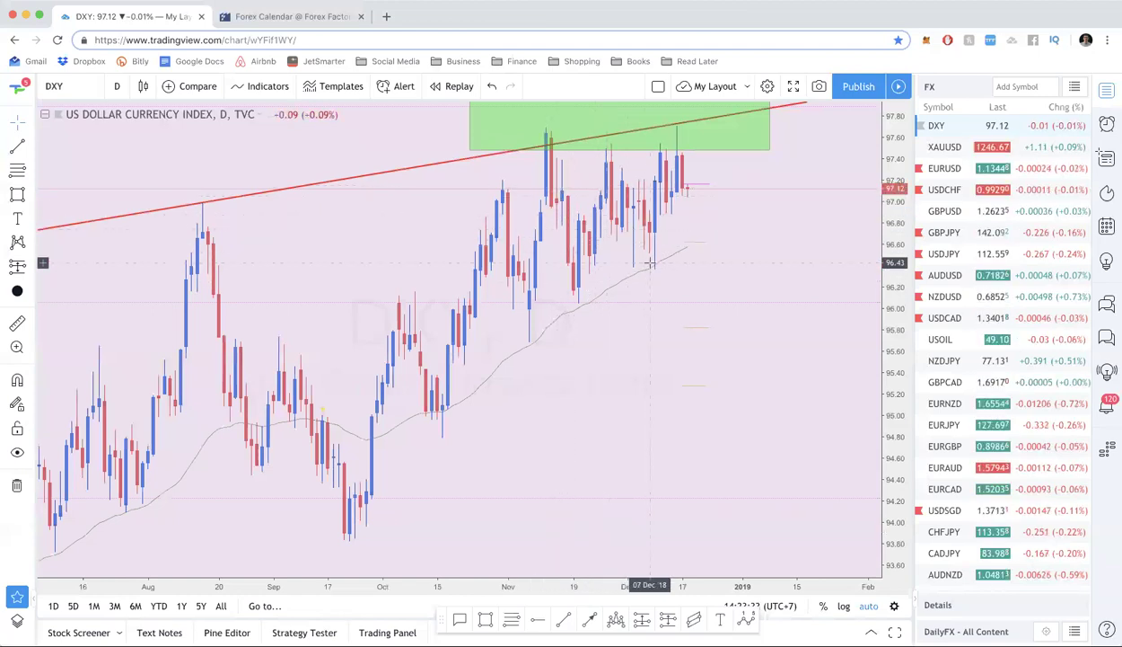
pyautogui.scroll(2, 643, 261)
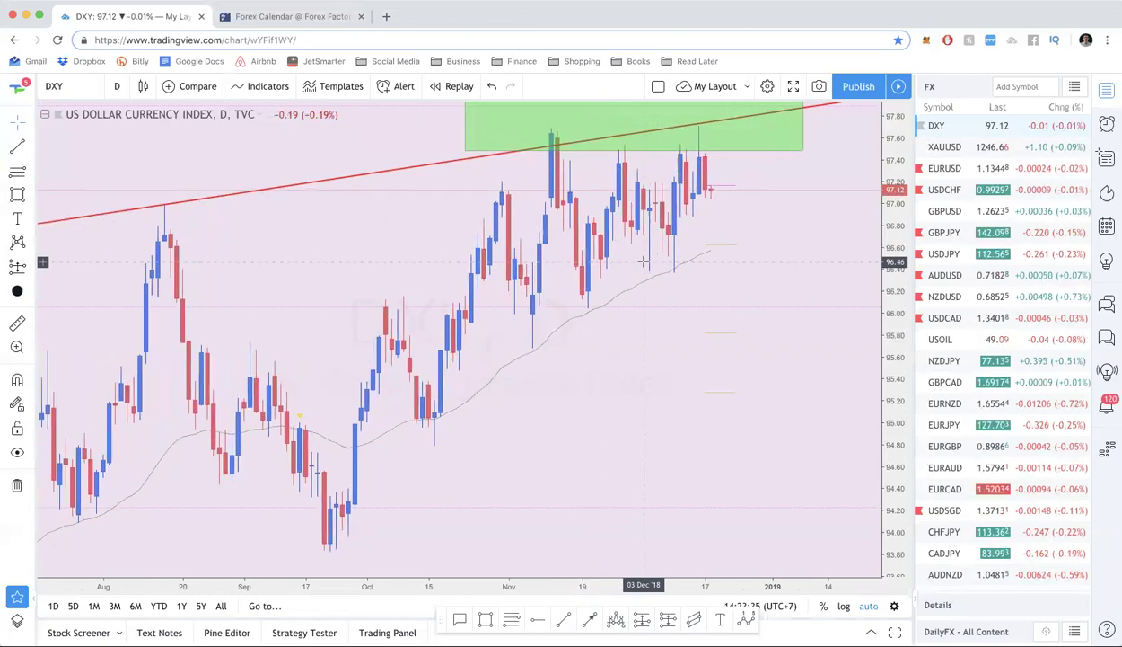
pyautogui.write('1D')
pyautogui.press('Return')
pyautogui.write('1')
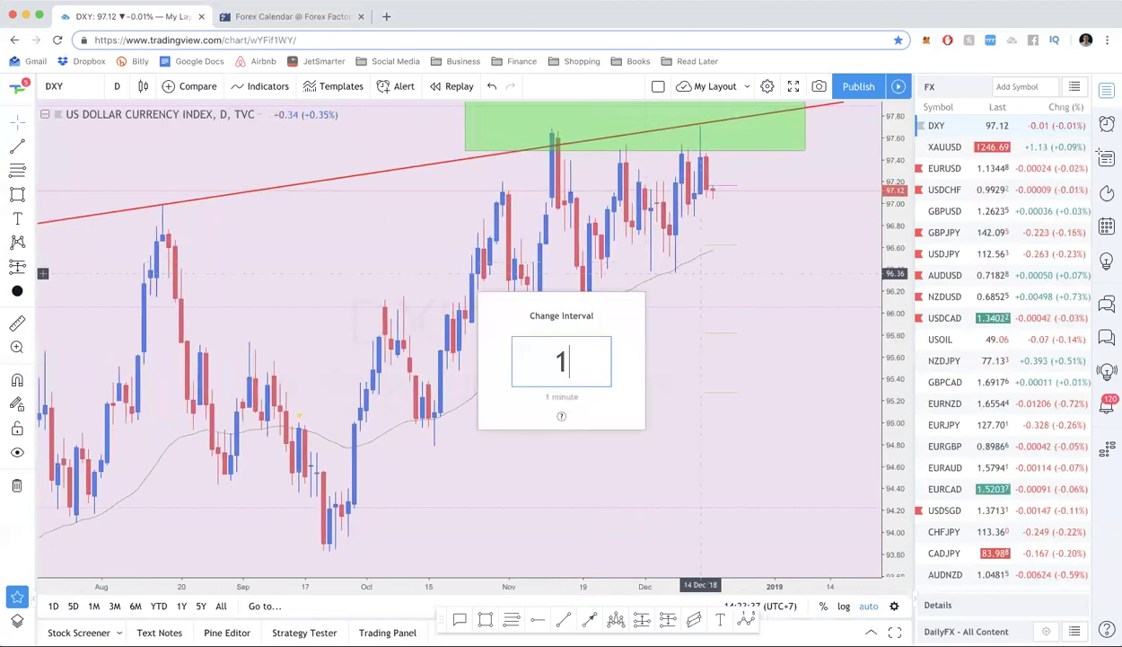
pyautogui.write('W')
pyautogui.press('Return')
# Step: Draw an inverse head and shoulders pattern from the January 2017 high through the September 2017, February 2018 and September 2018 lows, ending near 103
pyautogui.scroll(5, 679, 267)
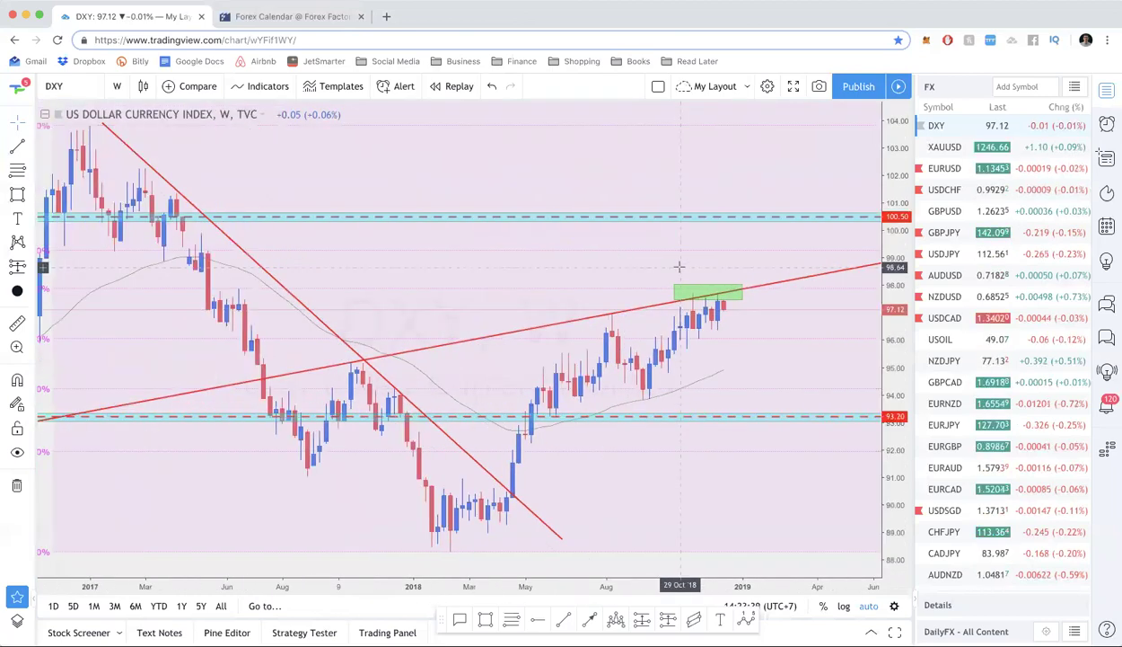
pyautogui.scroll(4, 679, 267)
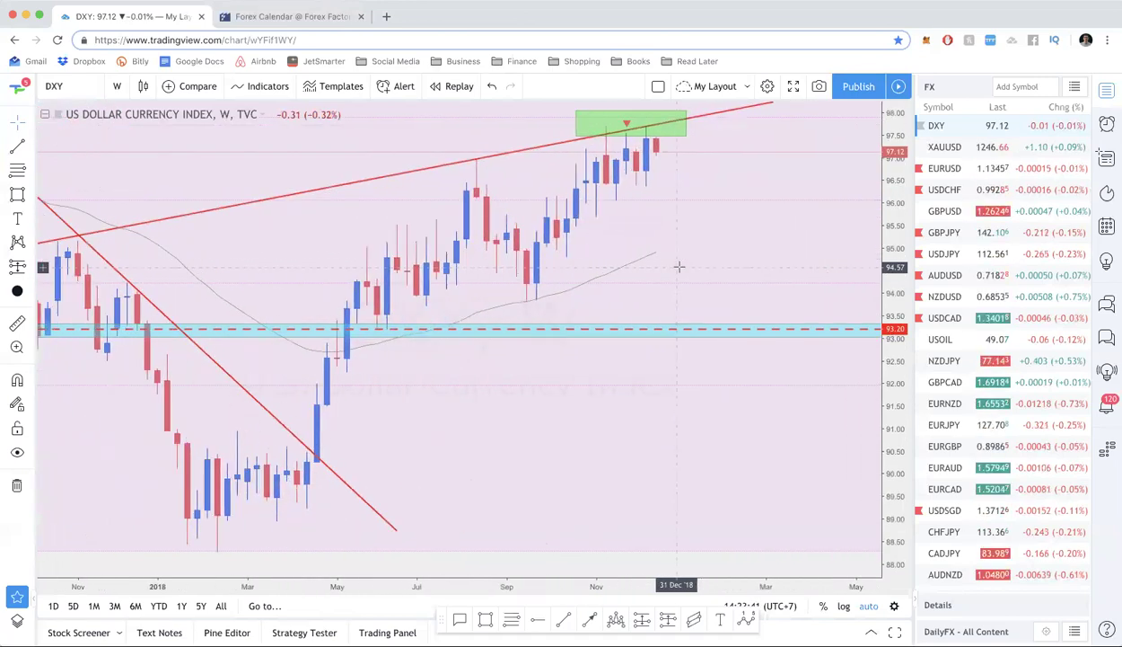
pyautogui.scroll(2, 679, 266)
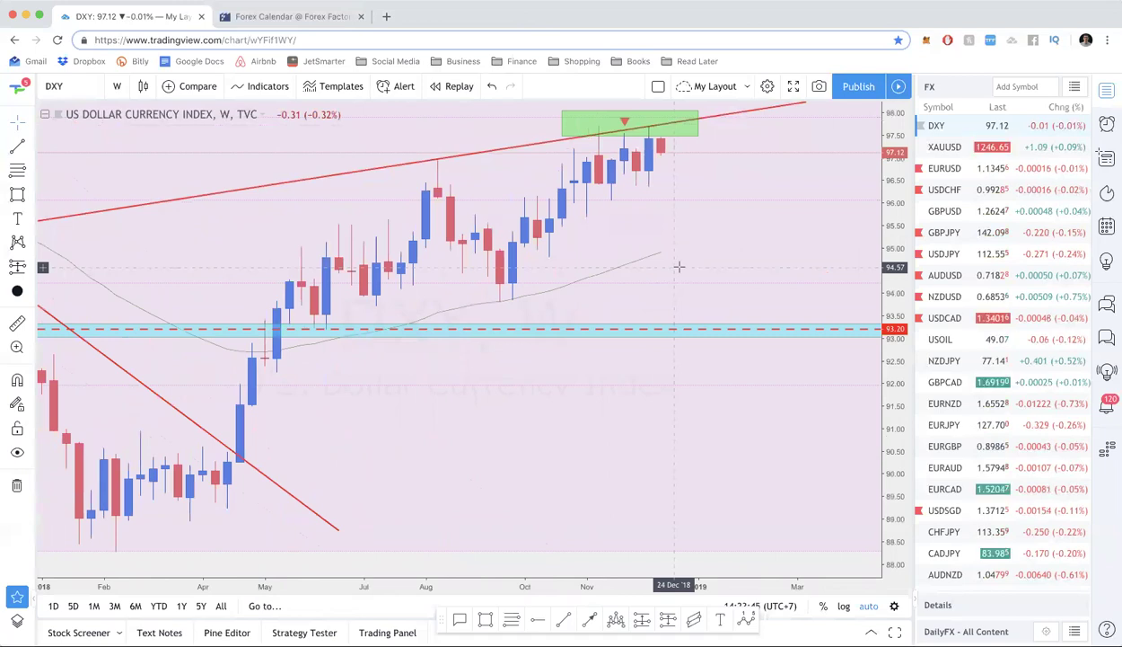
pyautogui.scroll(-6, 679, 267)
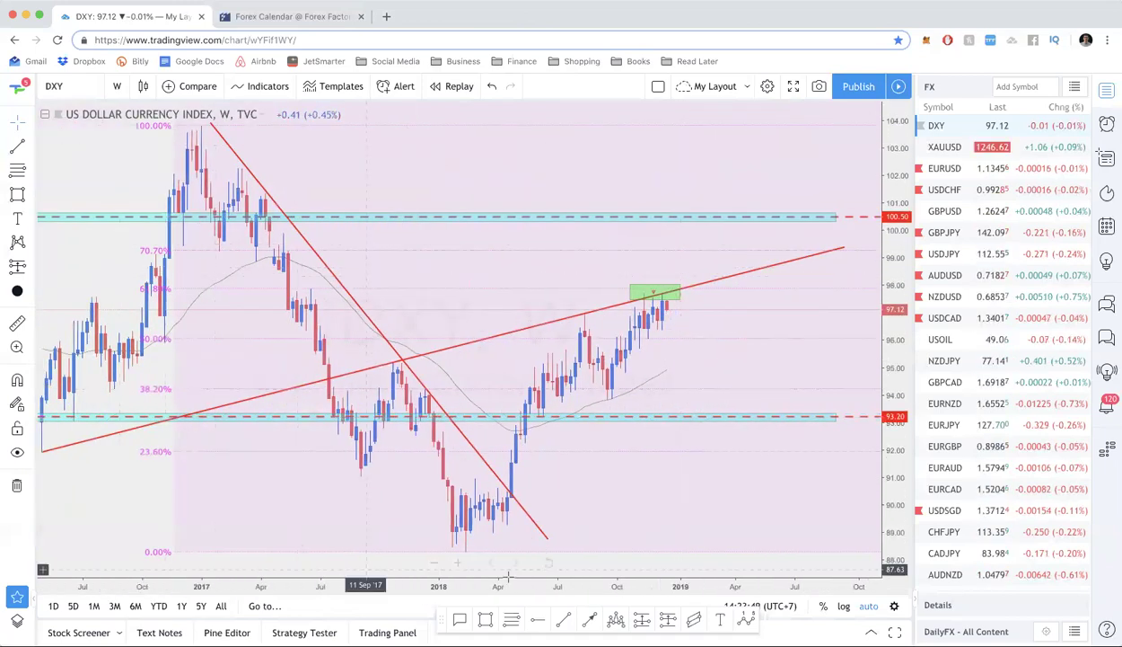
pyautogui.click(616, 619)
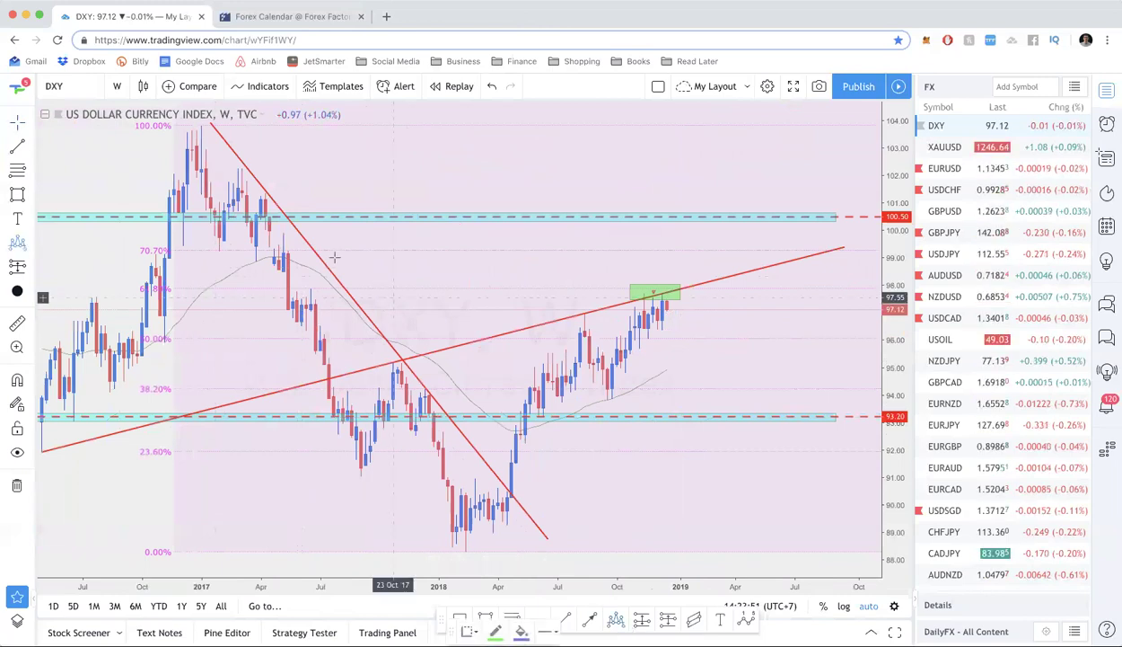
pyautogui.click(201, 128)
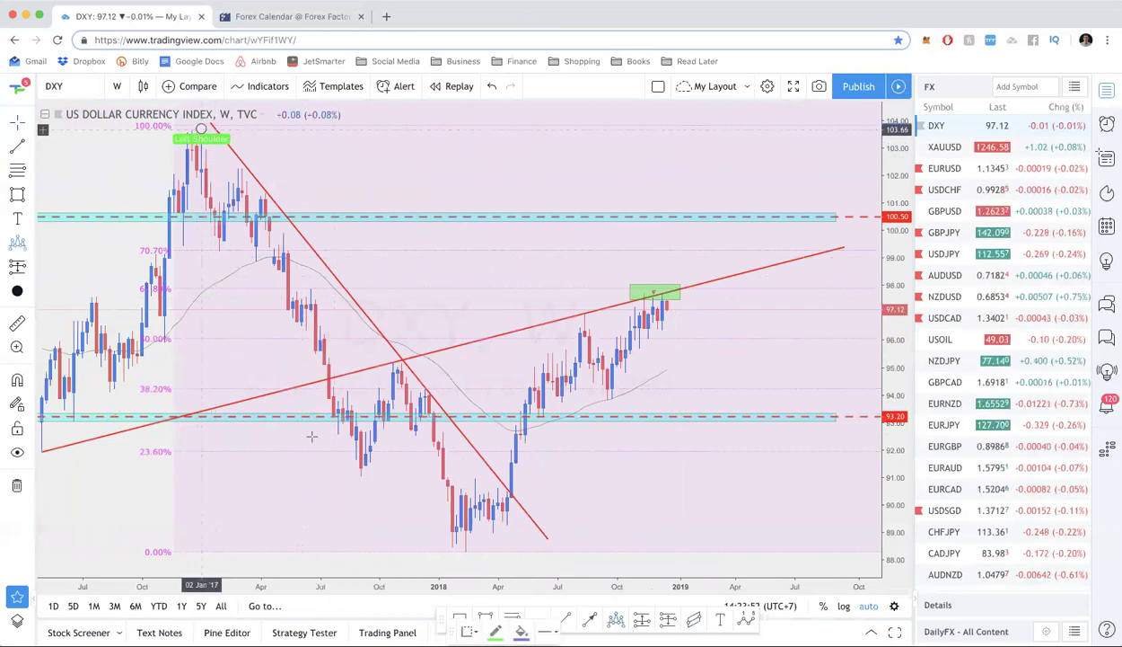
pyautogui.click(365, 474)
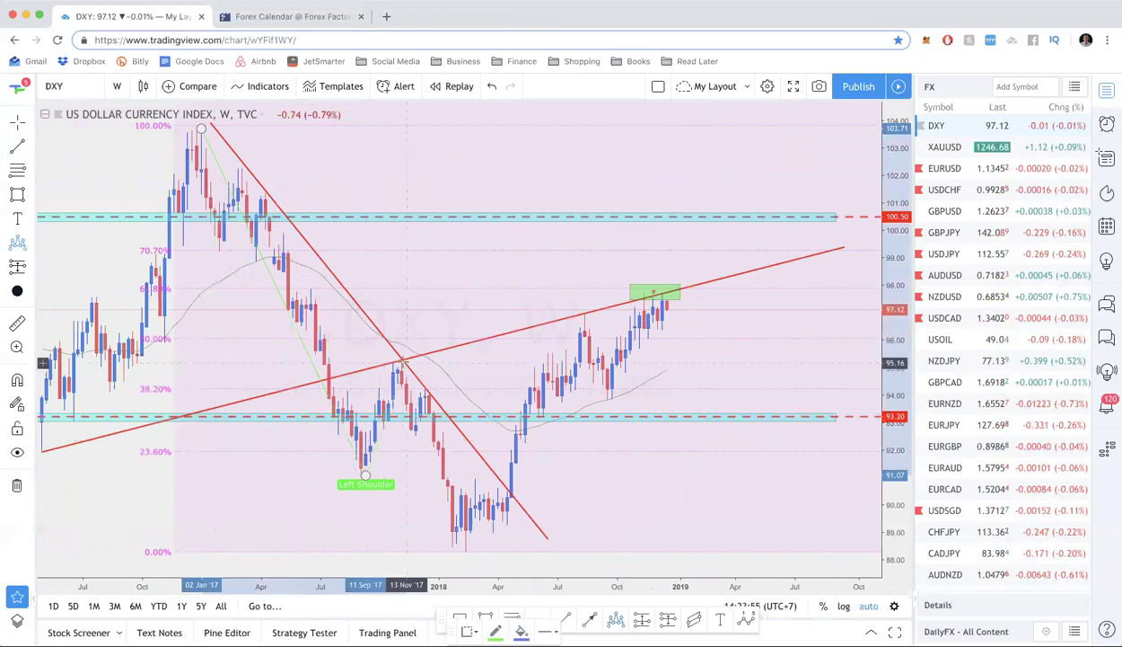
pyautogui.click(398, 361)
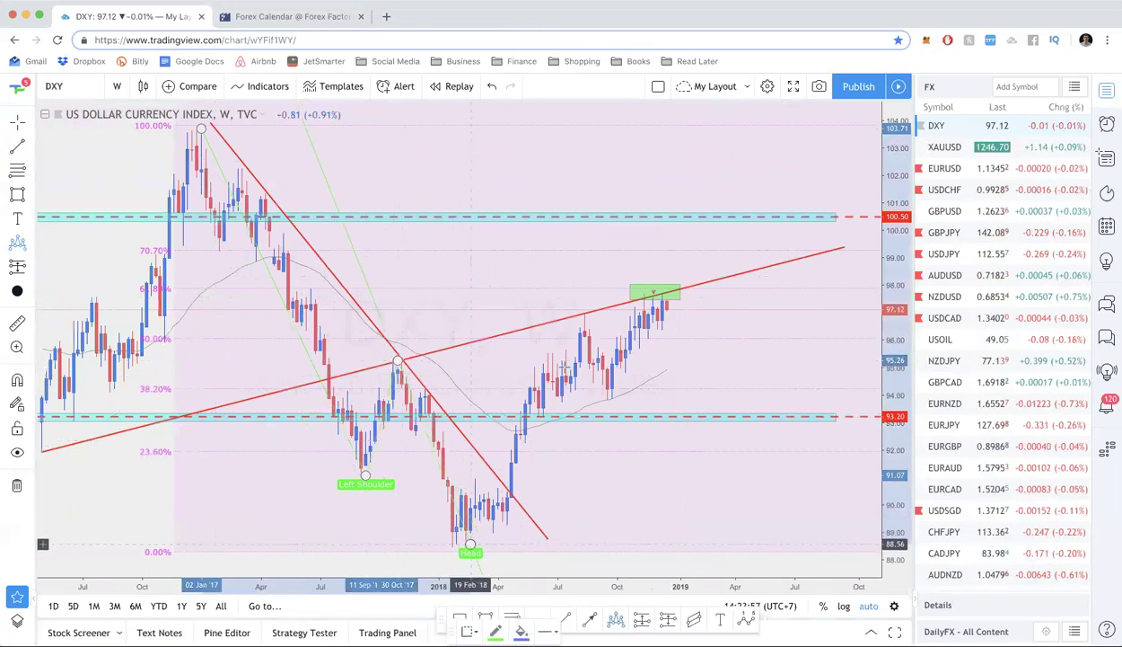
pyautogui.click(470, 544)
pyautogui.click(585, 314)
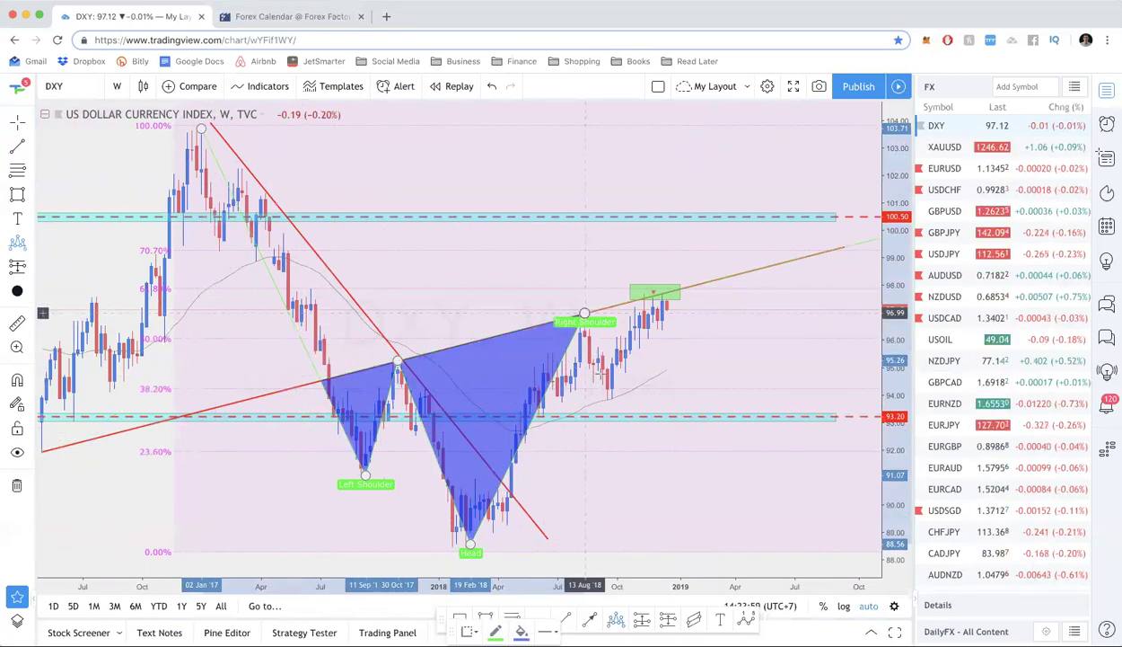
pyautogui.click(725, 148)
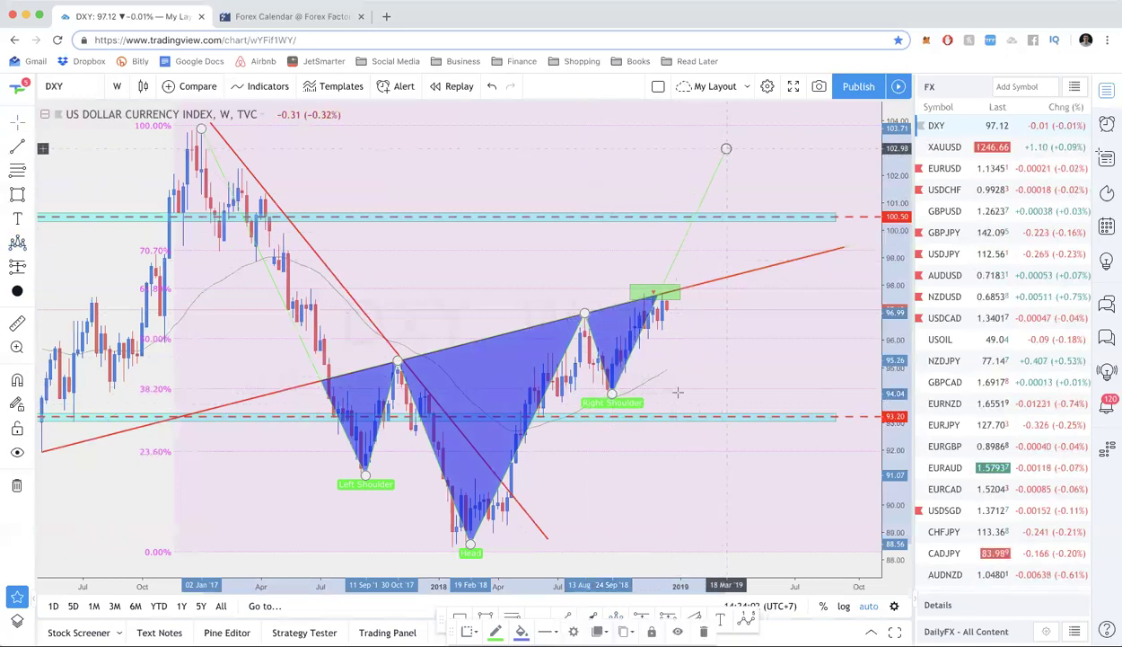
pyautogui.click(639, 323)
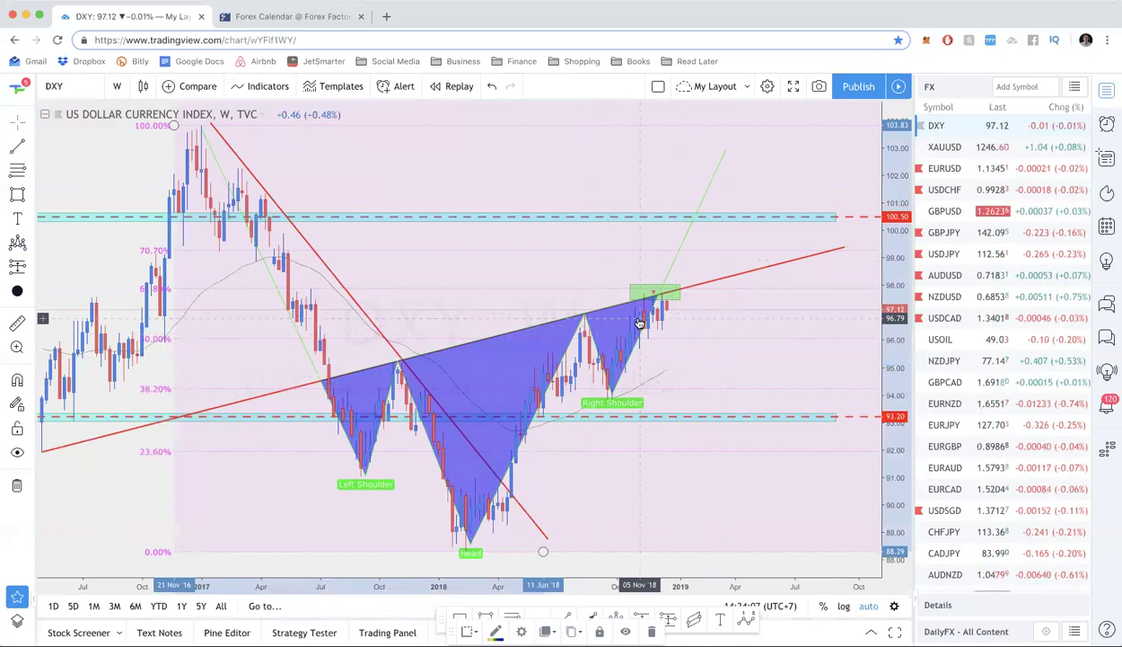
# Step: Examine the November weekly candles at the neckline and green zone in relation to the whole inverse head and shoulders pattern
pyautogui.scroll(2, 639, 323)
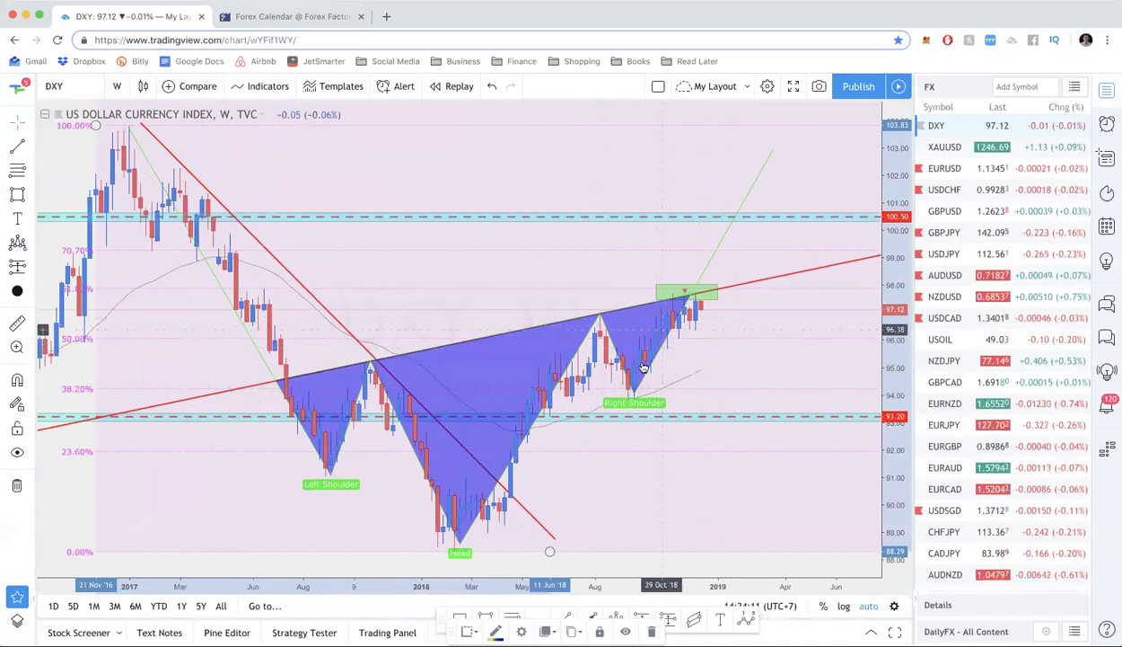
pyautogui.scroll(4, 666, 353)
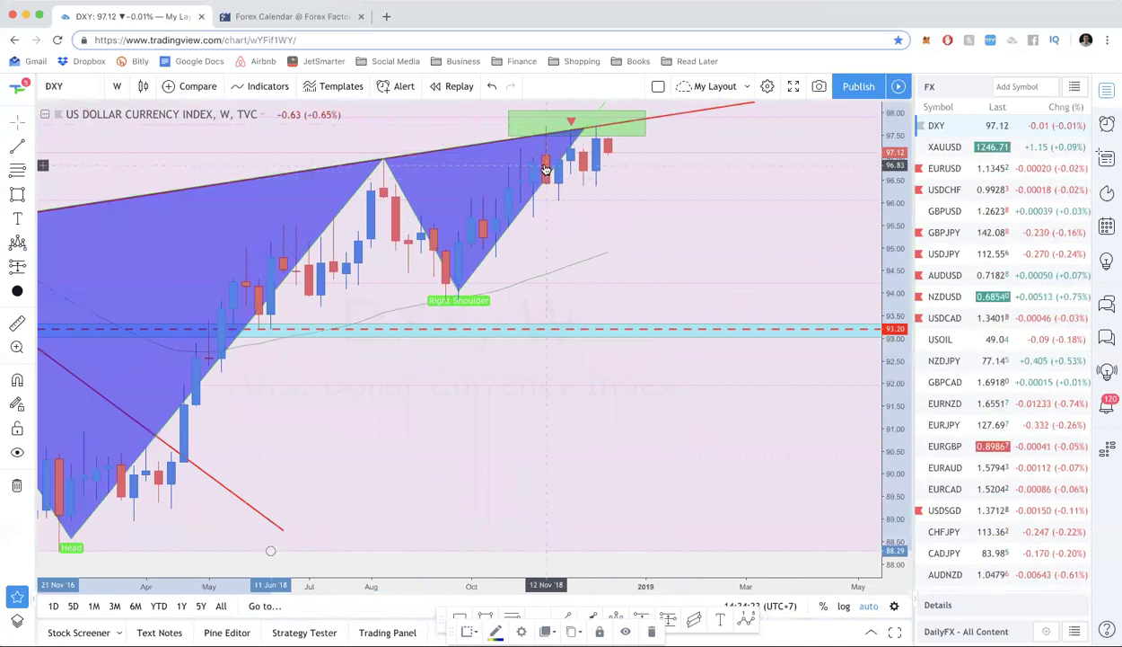
pyautogui.scroll(5, 545, 168)
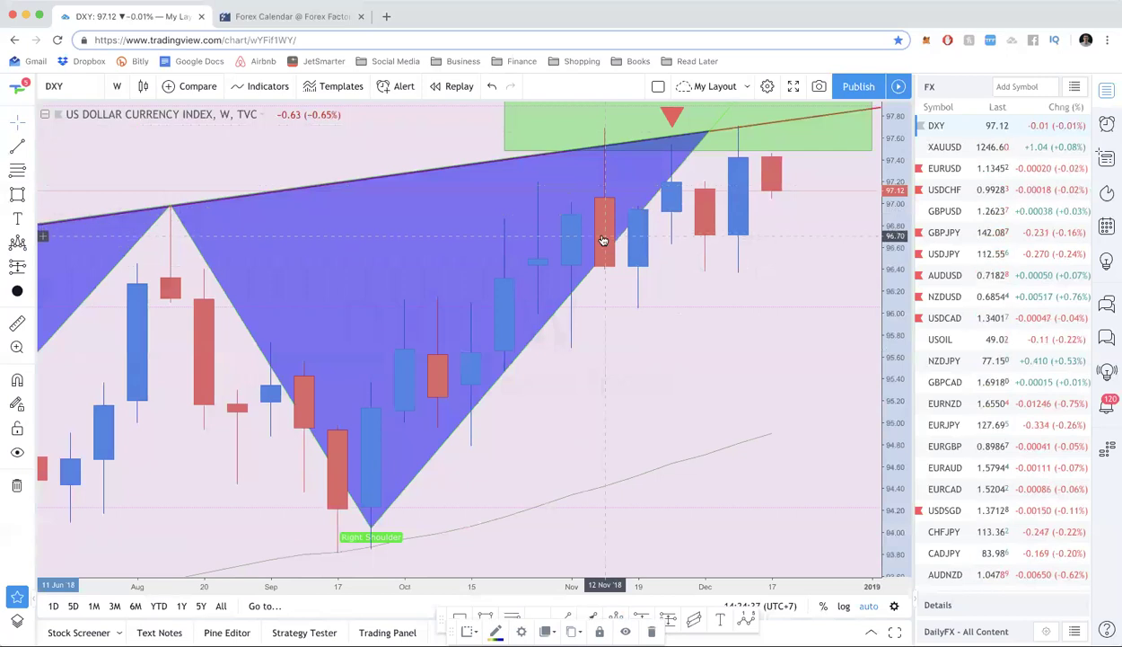
pyautogui.scroll(-10, 603, 241)
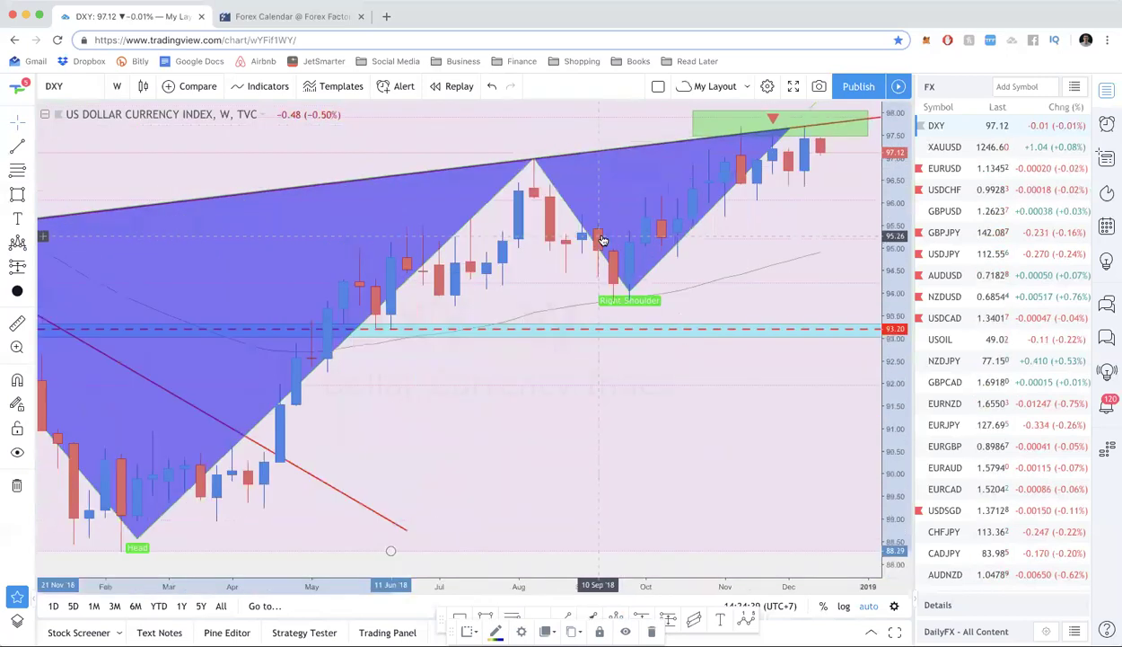
pyautogui.scroll(-5, 604, 241)
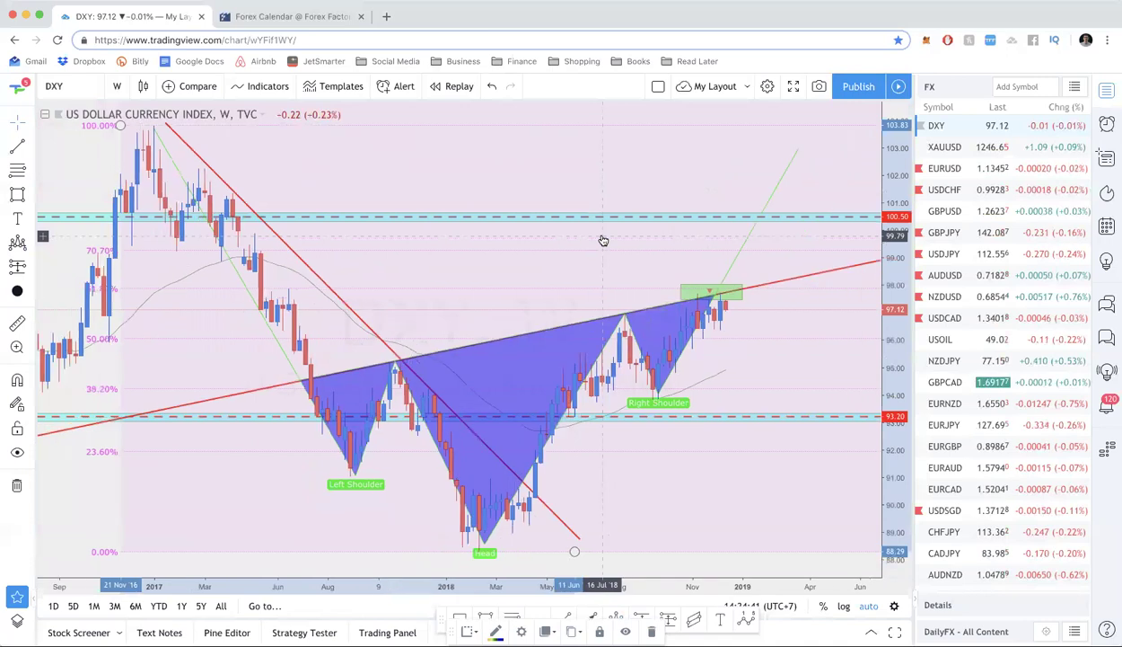
pyautogui.scroll(-1, 603, 240)
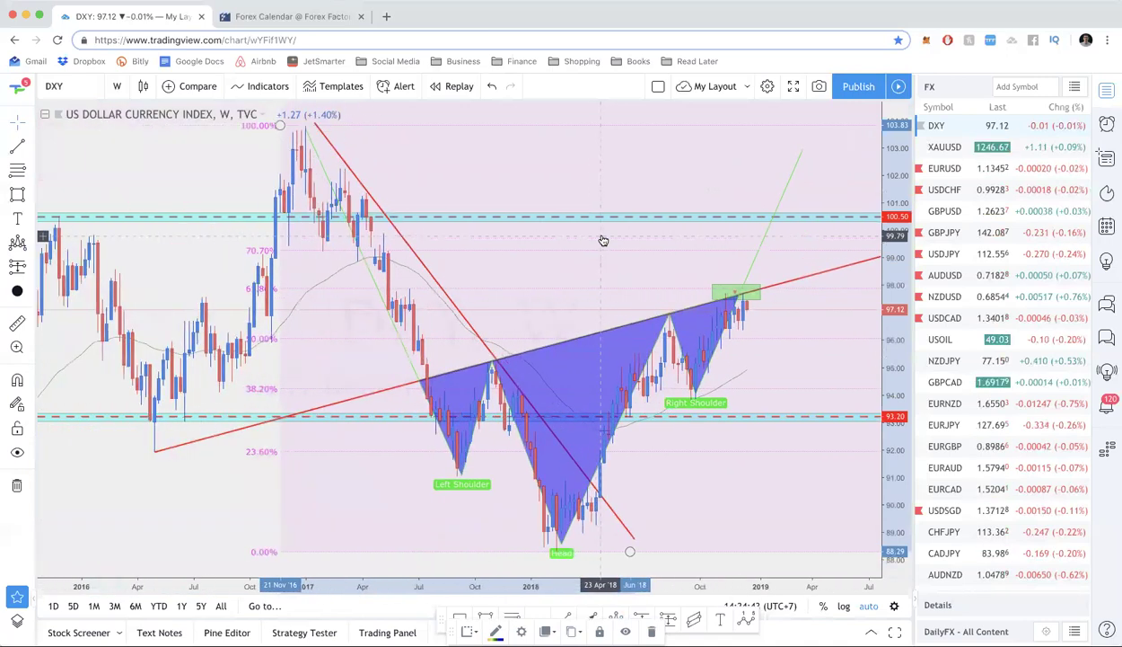
pyautogui.scroll(4, 604, 240)
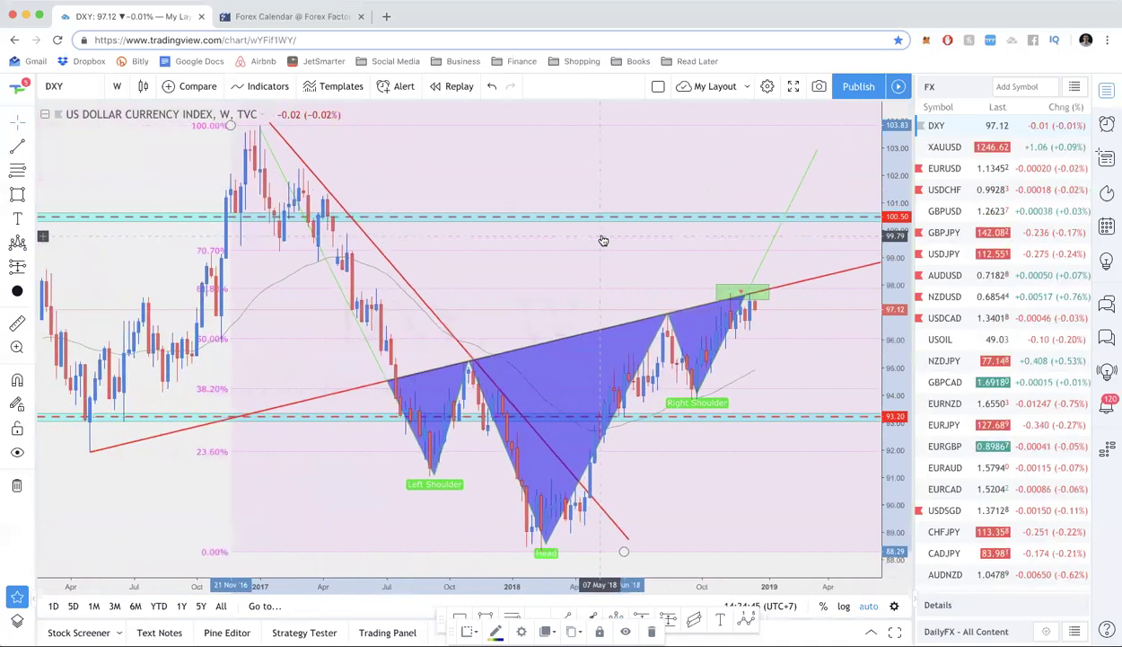
pyautogui.scroll(-2, 603, 241)
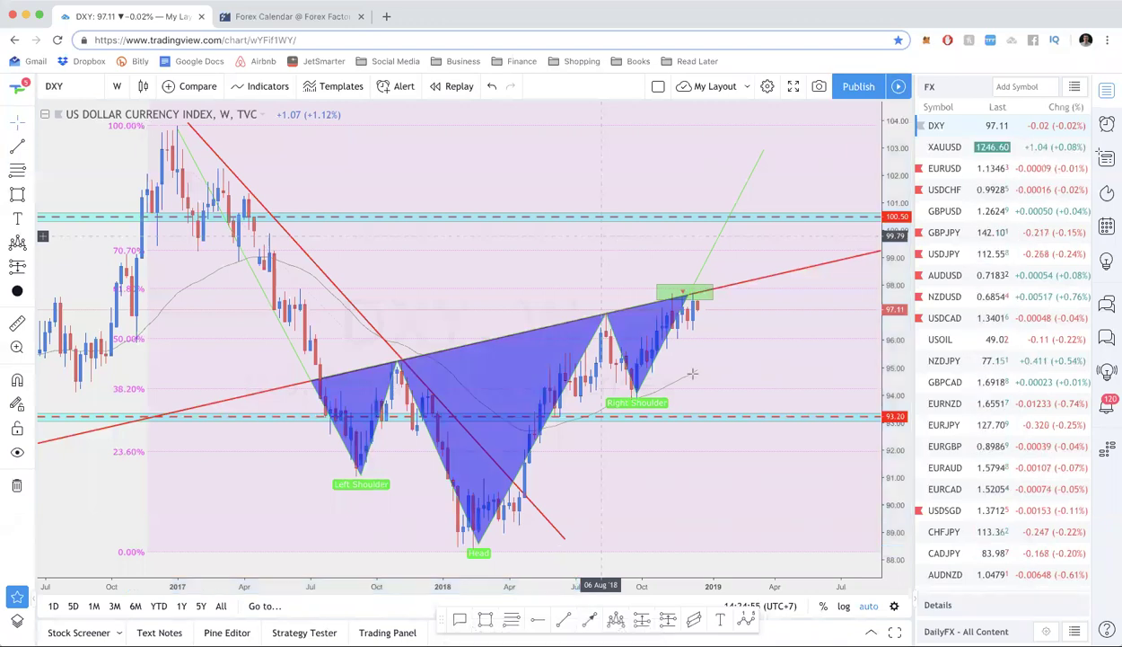
# Step: Examine the December weekly candles at the neckline, the projected path towards the 100.50 level, and the price range since 2015
pyautogui.scroll(5, 672, 335)
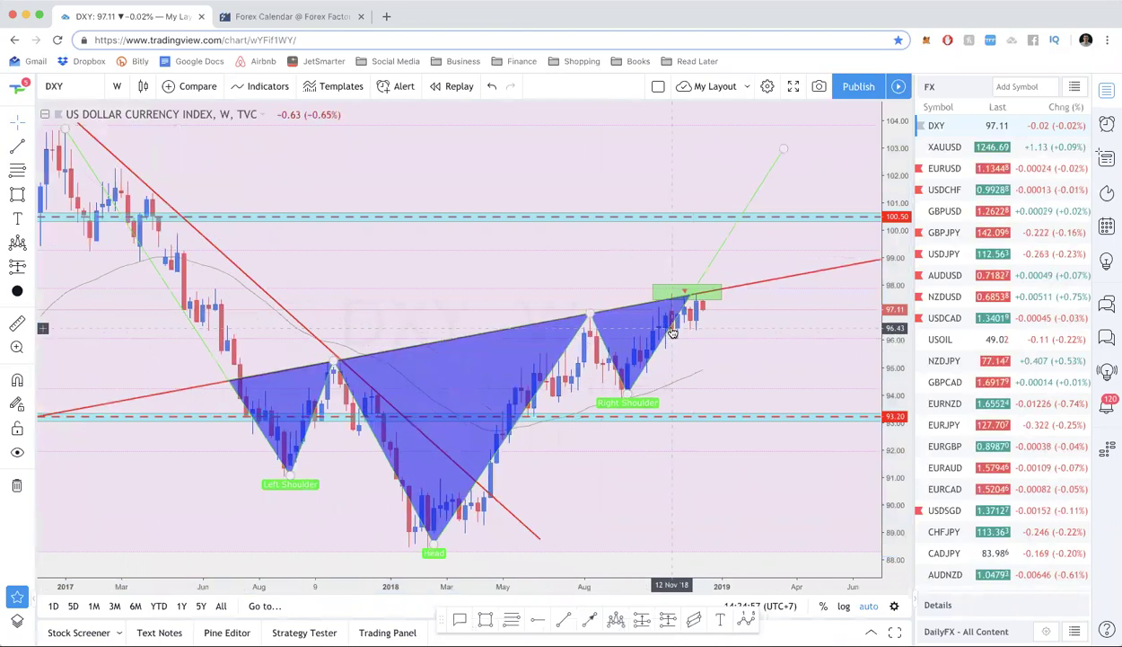
pyautogui.scroll(2, 673, 332)
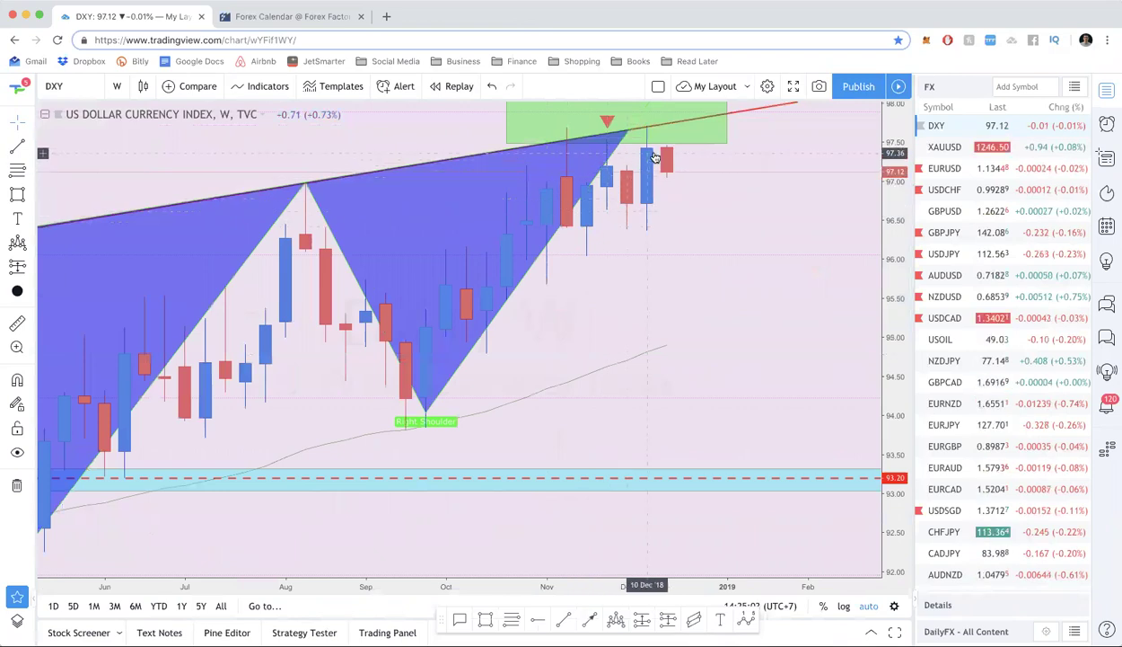
pyautogui.scroll(-8, 656, 157)
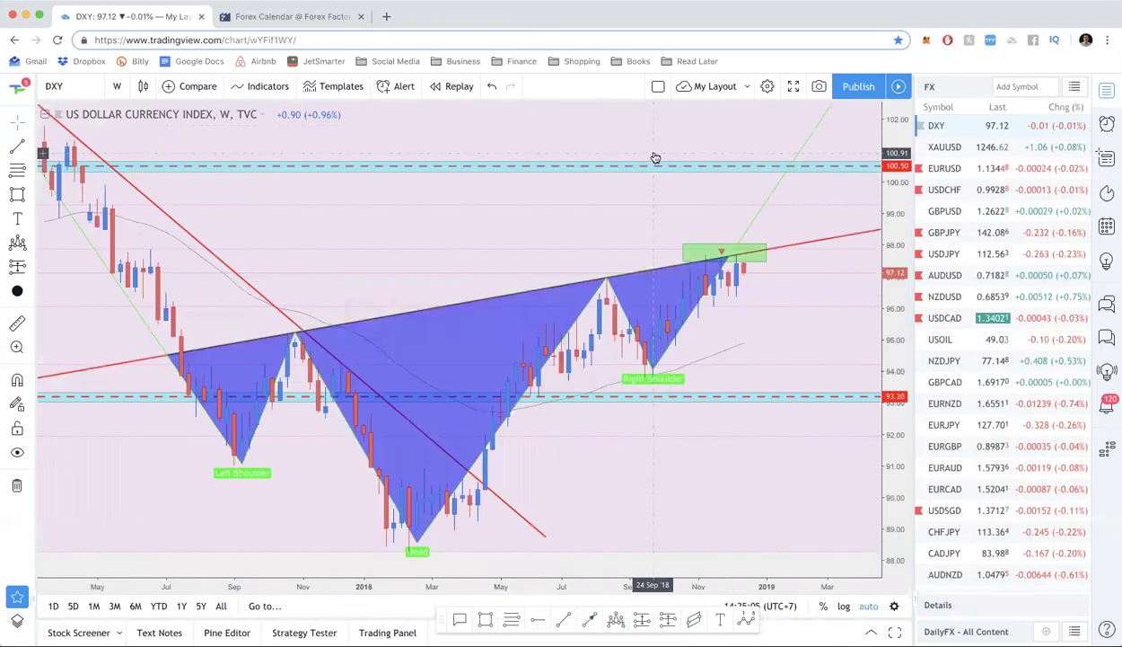
pyautogui.scroll(-5, 655, 158)
pyautogui.scroll(2, 655, 157)
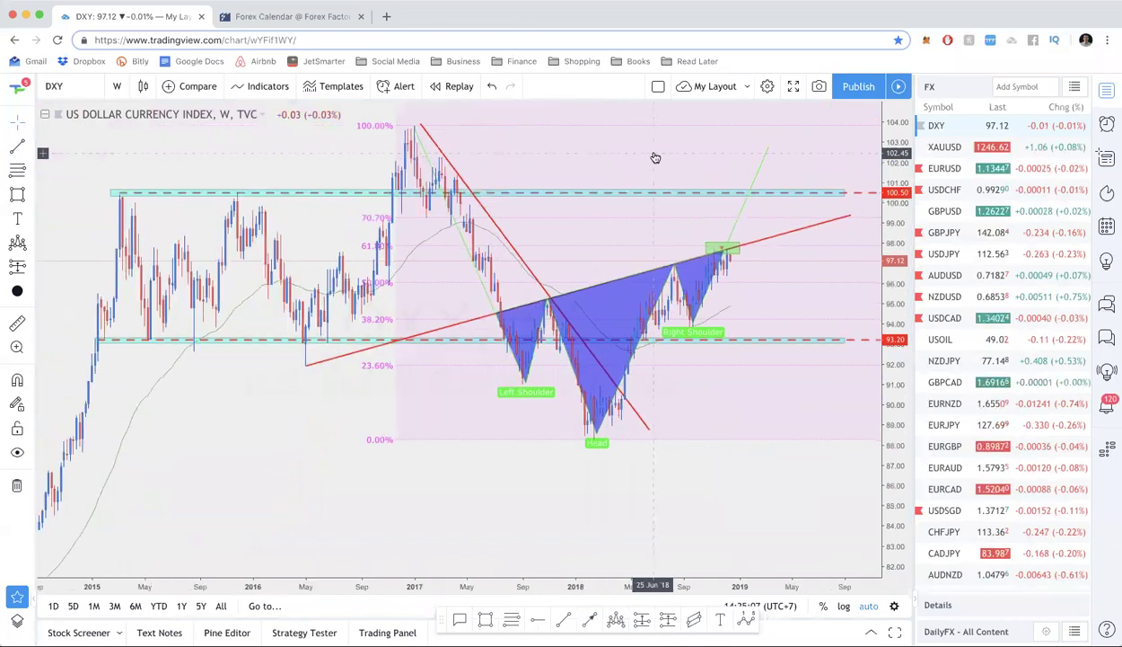
pyautogui.scroll(3, 656, 157)
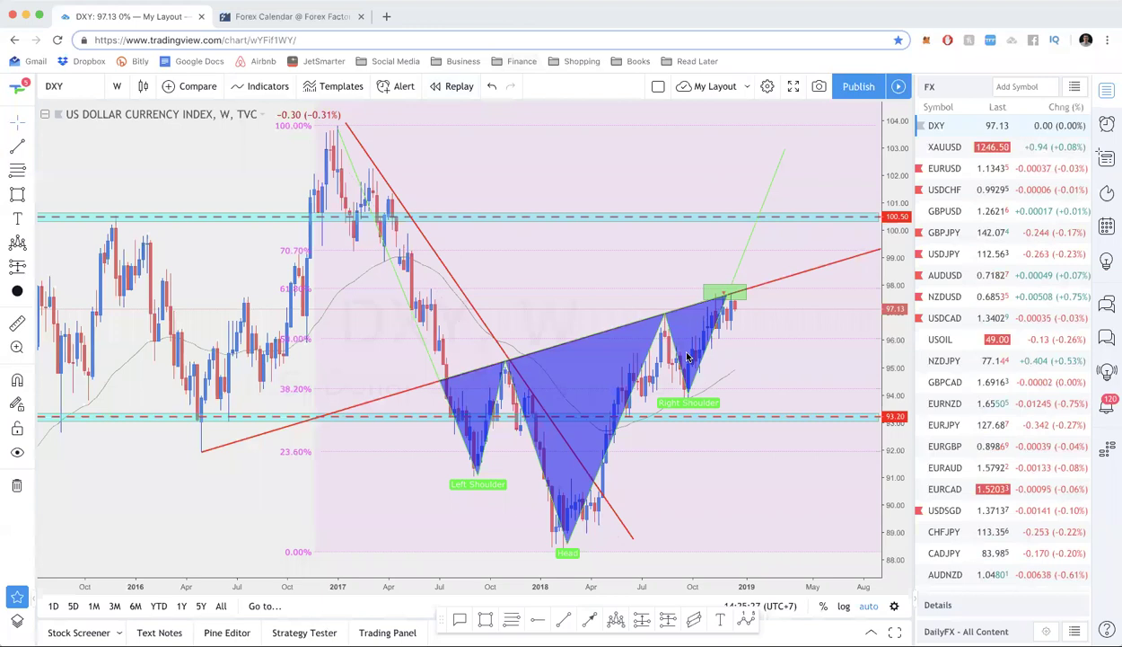
pyautogui.scroll(2, 688, 358)
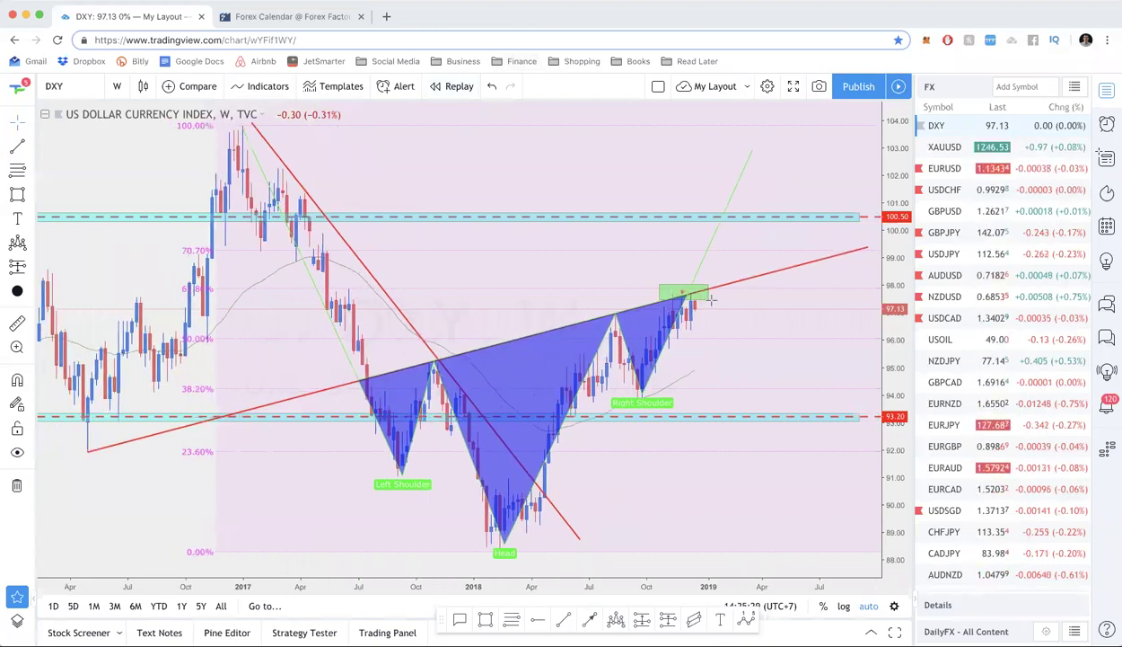
pyautogui.moveTo(699, 298)
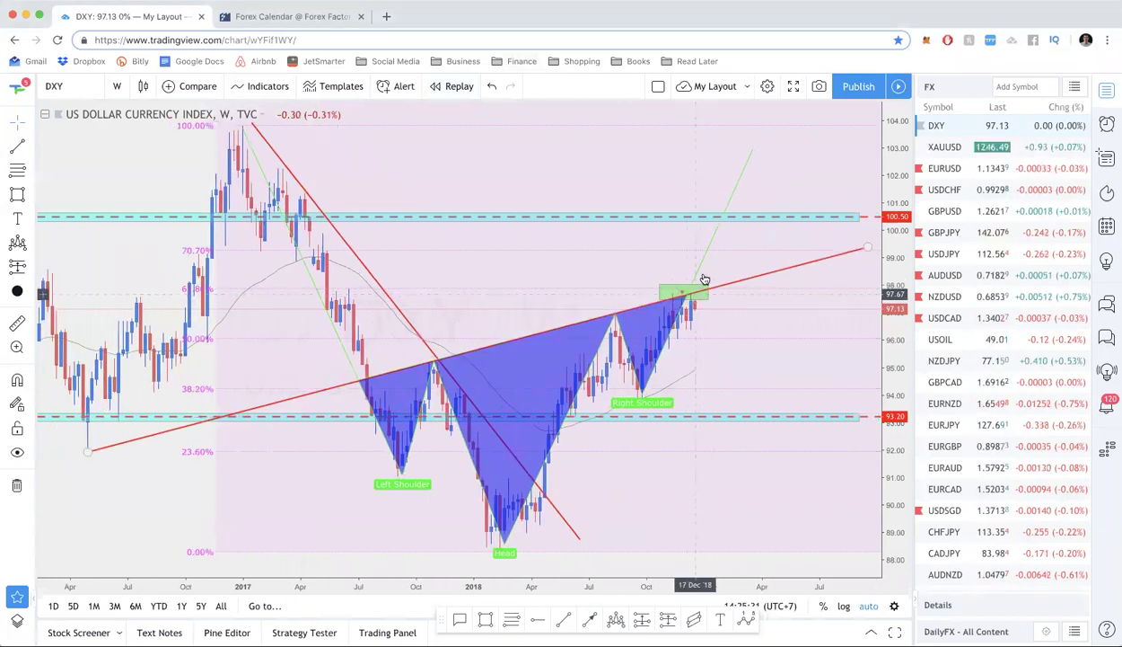
pyautogui.scroll(-3, 710, 260)
pyautogui.scroll(-2, 710, 257)
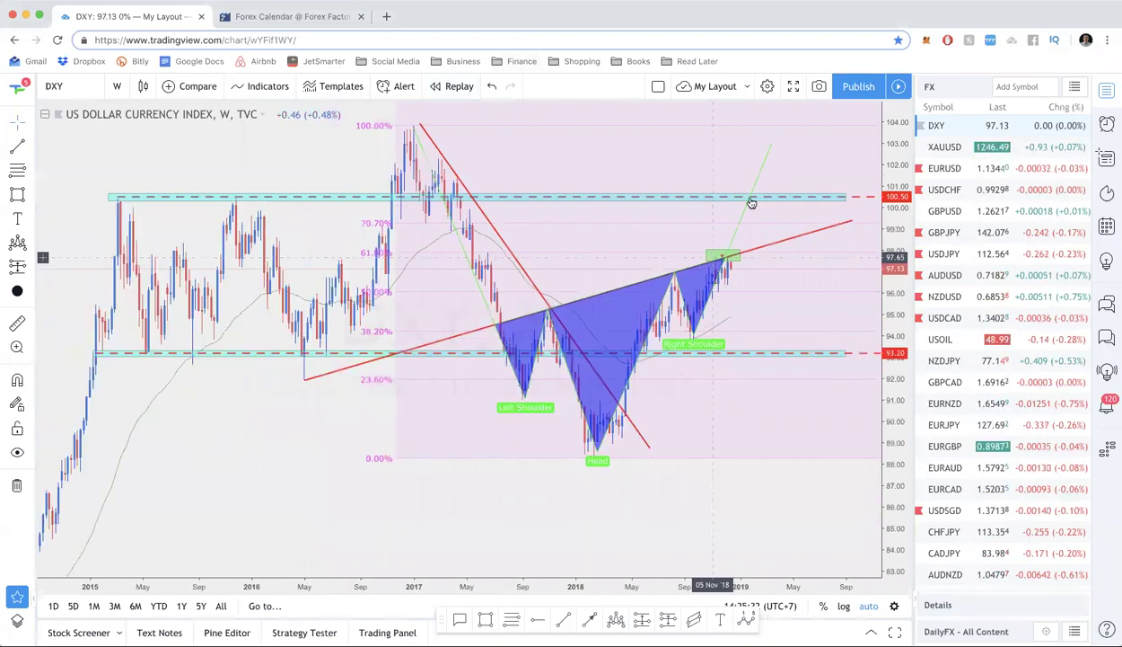
pyautogui.scroll(-1, 751, 191)
pyautogui.scroll(-2, 750, 177)
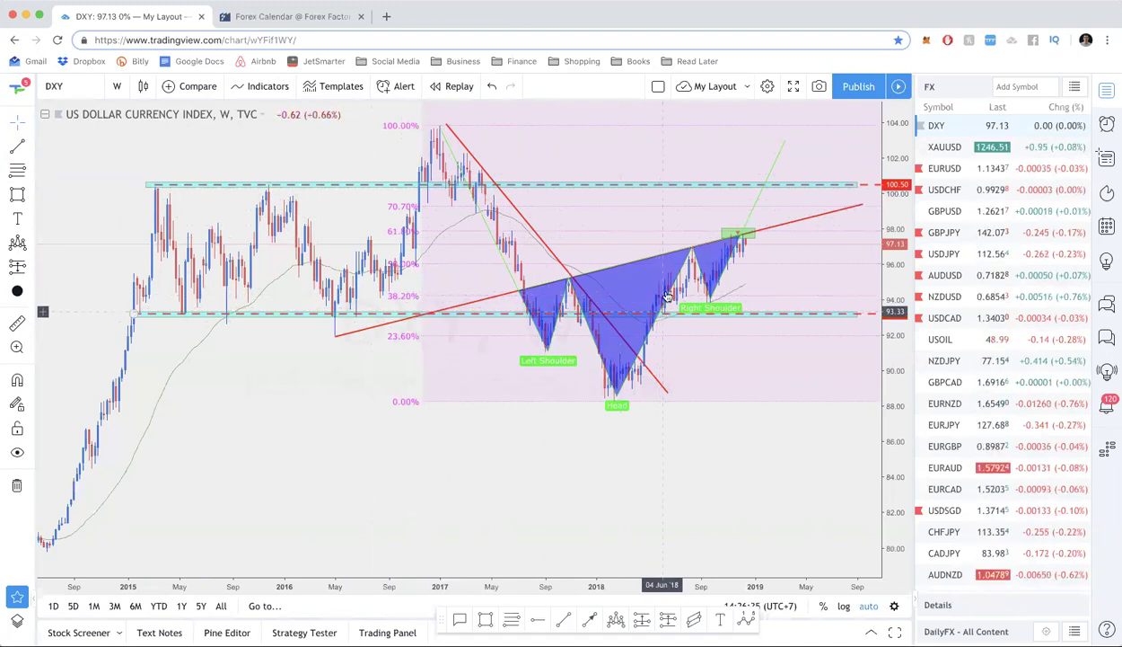
# Step: Examine the weekly inverse head and shoulders pattern on DXY against the 93.20 support and the projected path to 100.50
pyautogui.scroll(3, 660, 308)
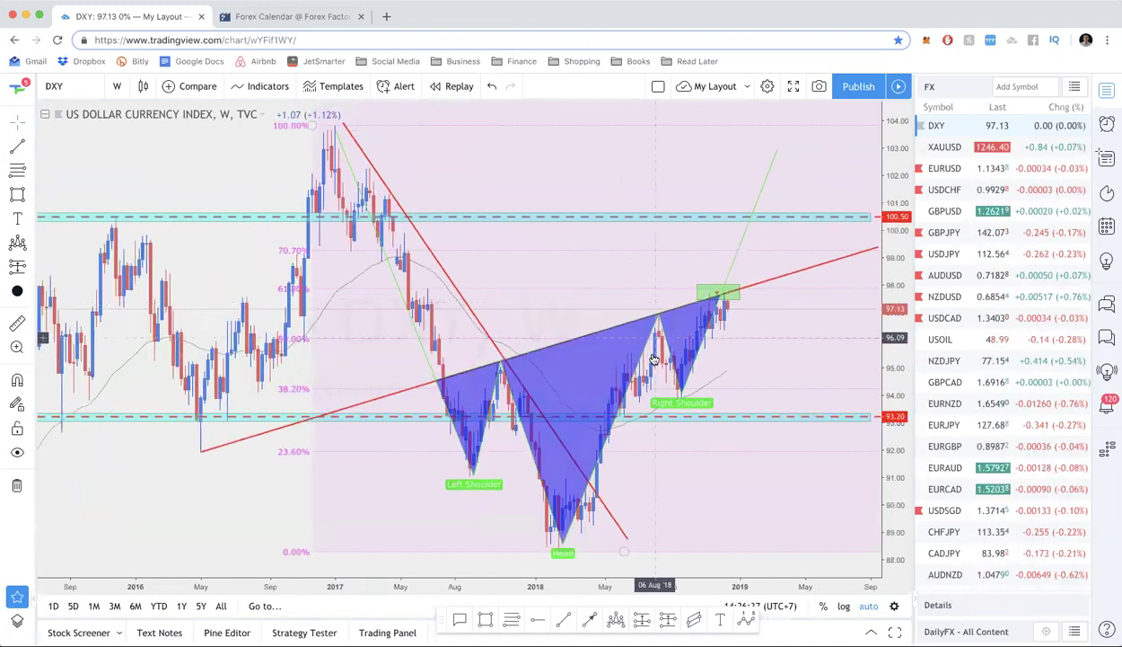
pyautogui.scroll(-4, 600, 401)
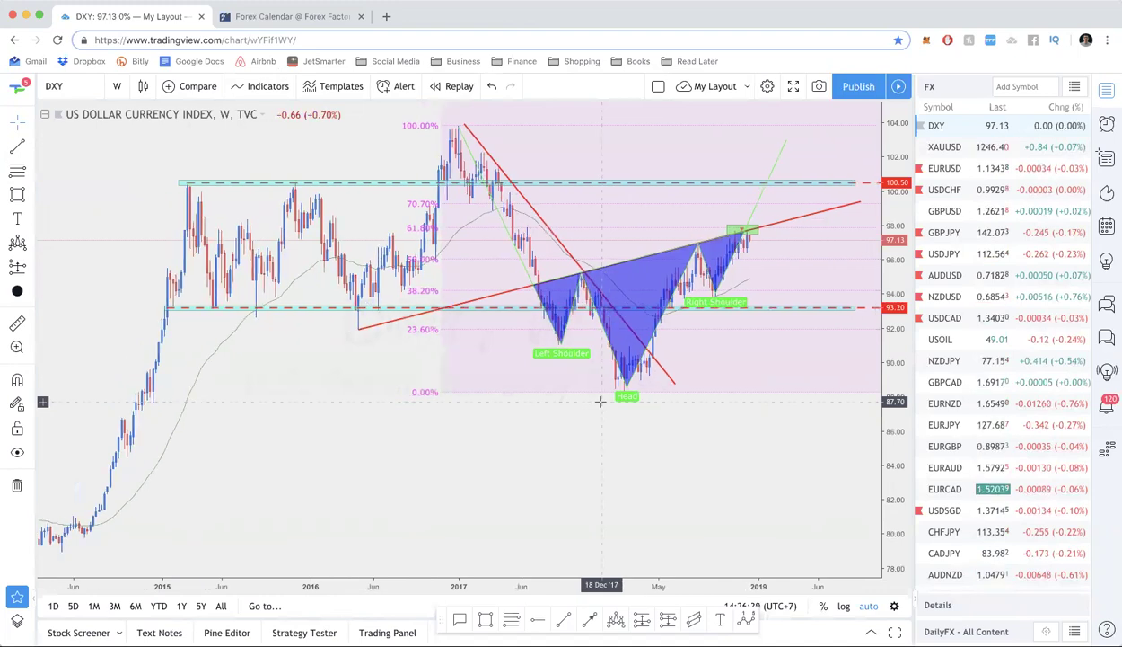
pyautogui.scroll(-1, 600, 401)
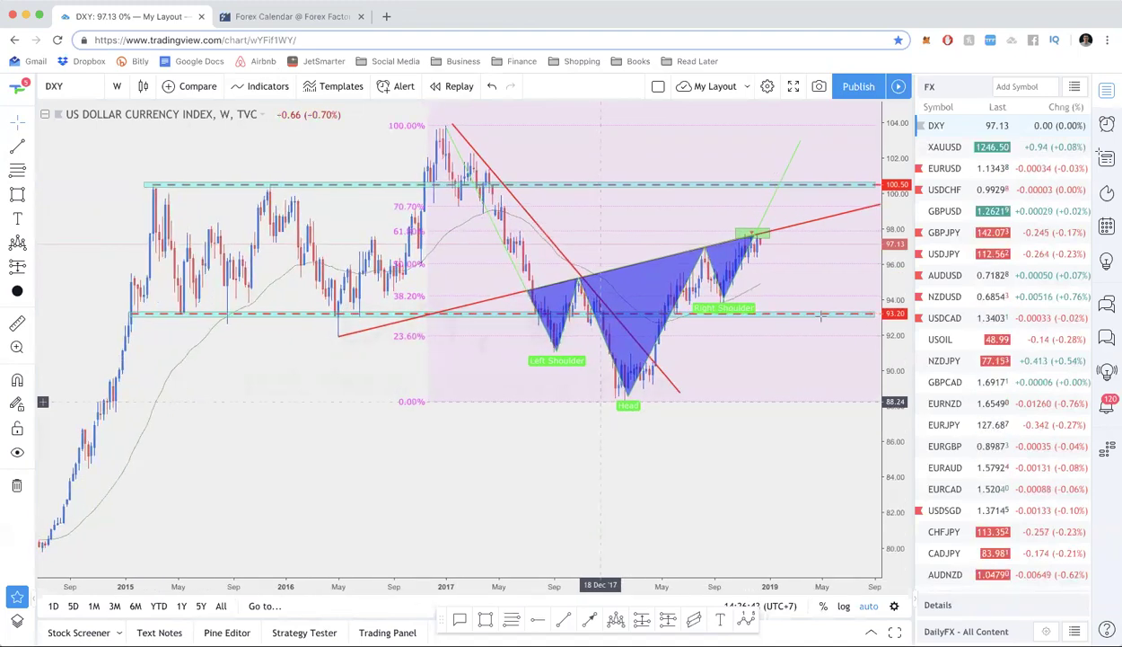
pyautogui.scroll(2, 808, 287)
pyautogui.scroll(3, 748, 284)
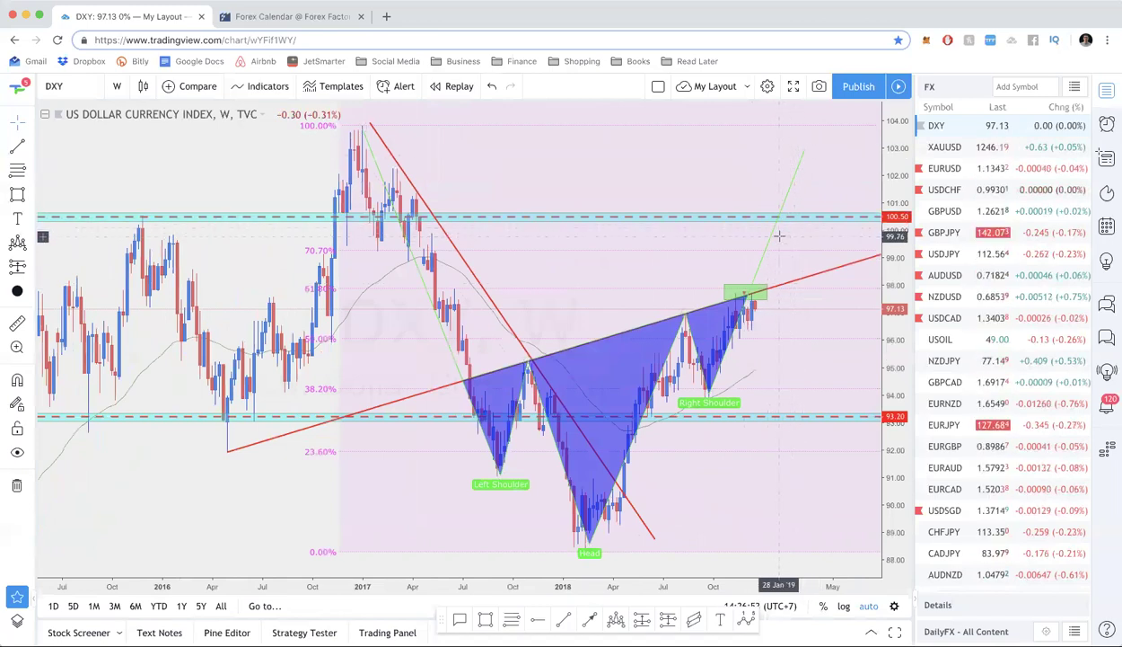
pyautogui.scroll(-4, 779, 235)
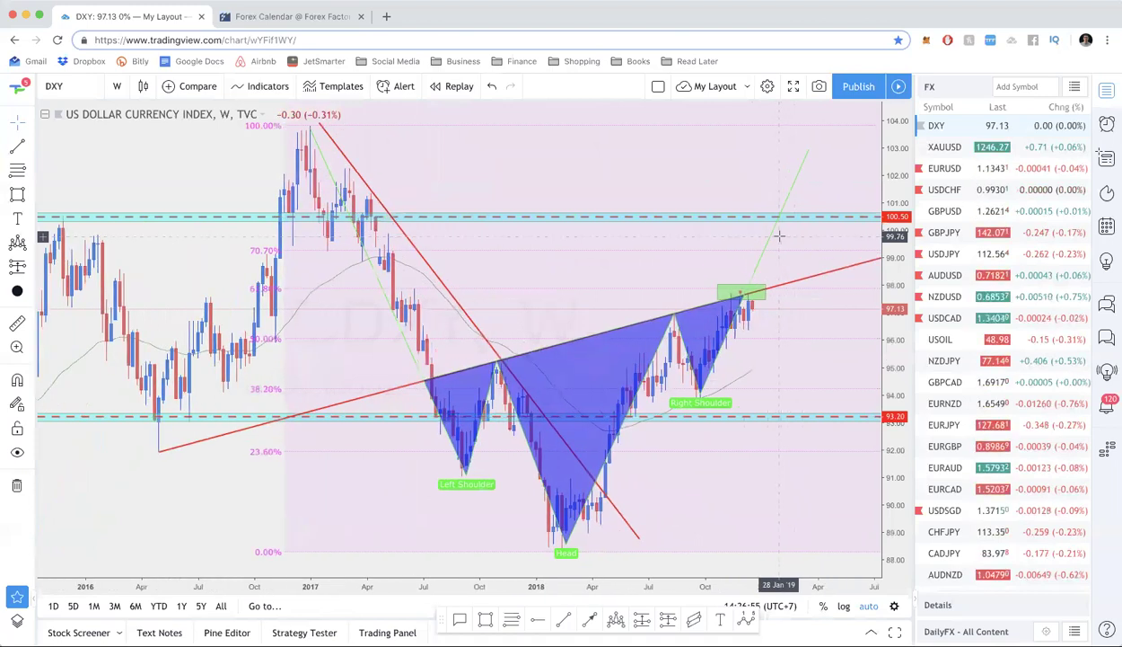
pyautogui.hscroll(-2, 779, 235)
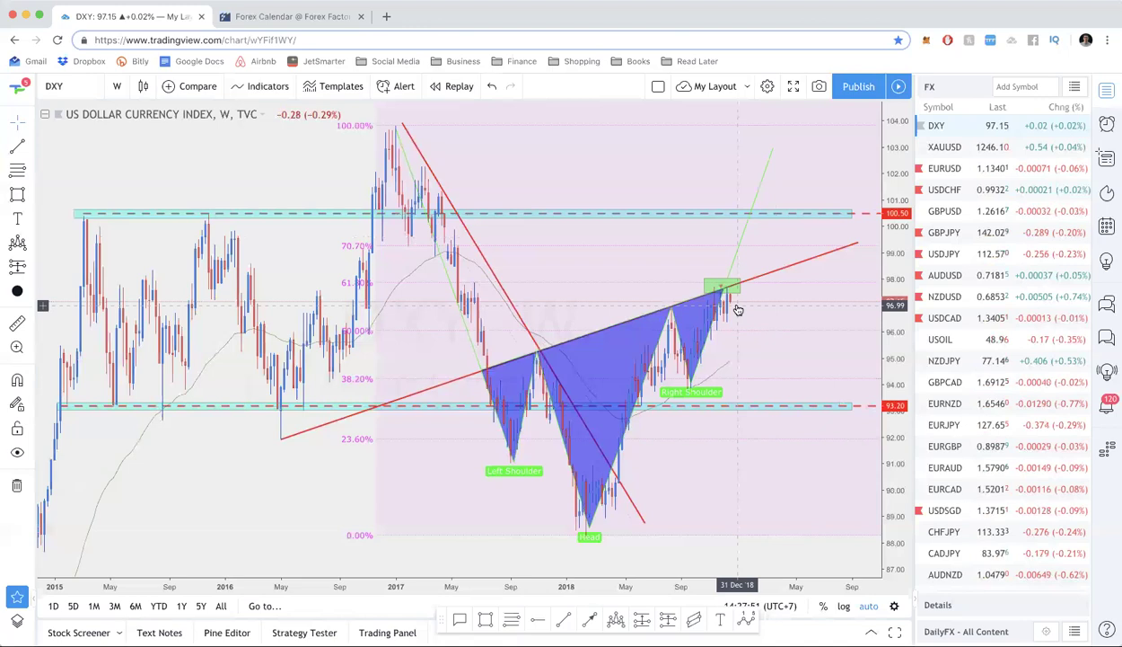
# Step: Examine the latest weekly DXY candles at the green neckline zone within the price action since 2015
pyautogui.scroll(1, 438, 332)
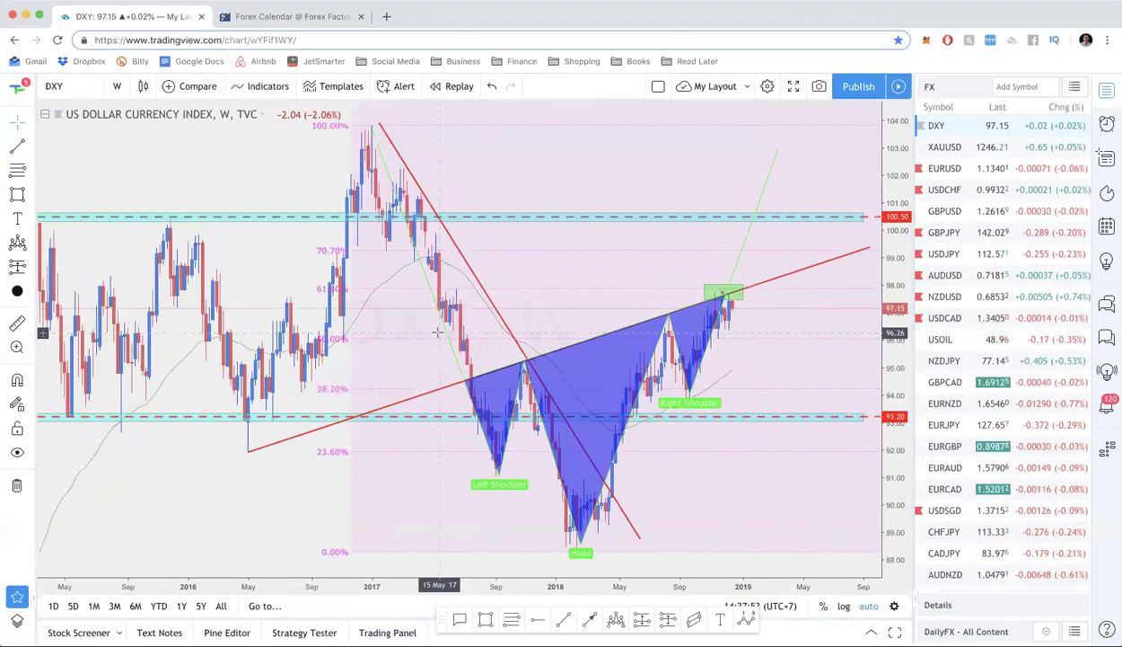
pyautogui.scroll(1, 438, 332)
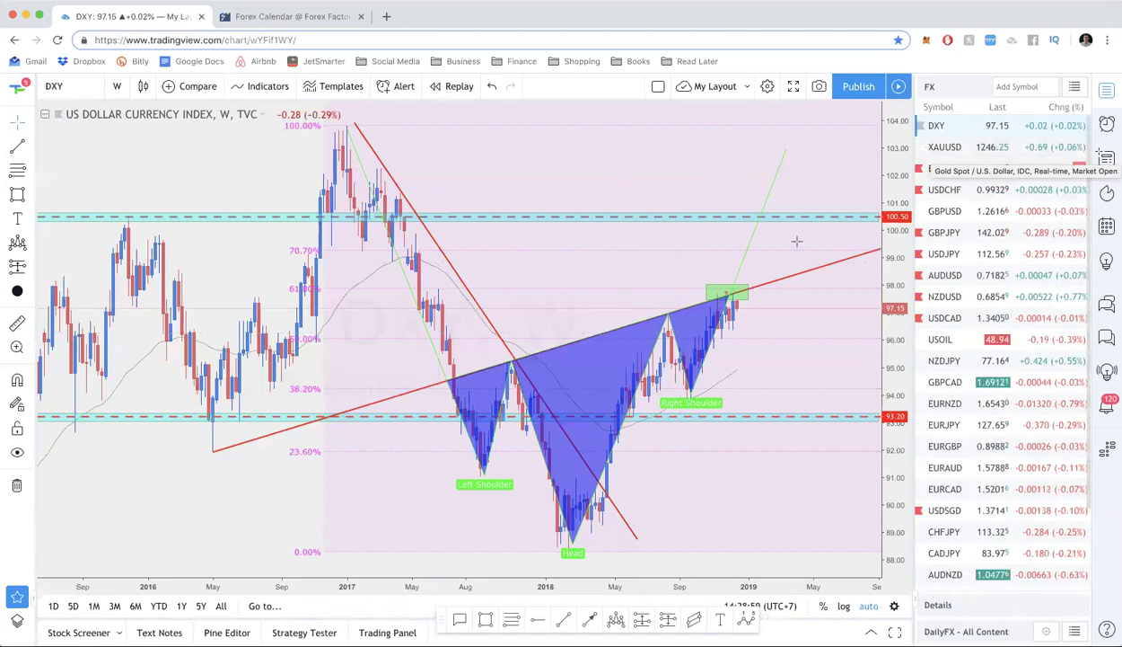
pyautogui.scroll(-3, 796, 241)
pyautogui.hscroll(2, 797, 241)
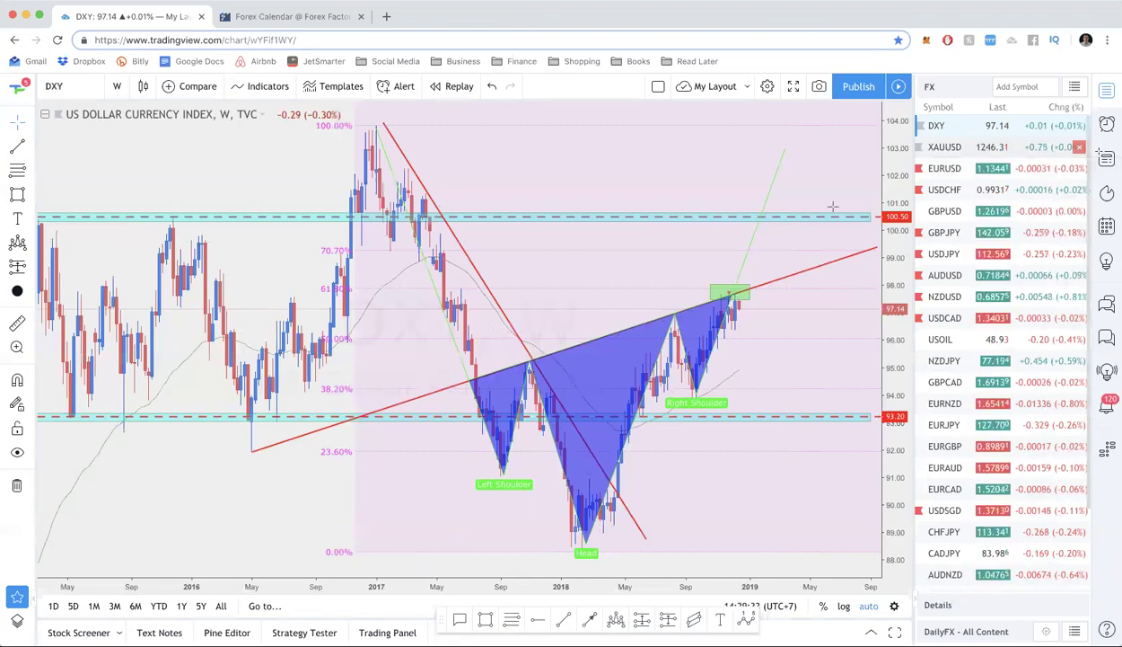
pyautogui.scroll(3, 830, 207)
pyautogui.hscroll(3, 831, 207)
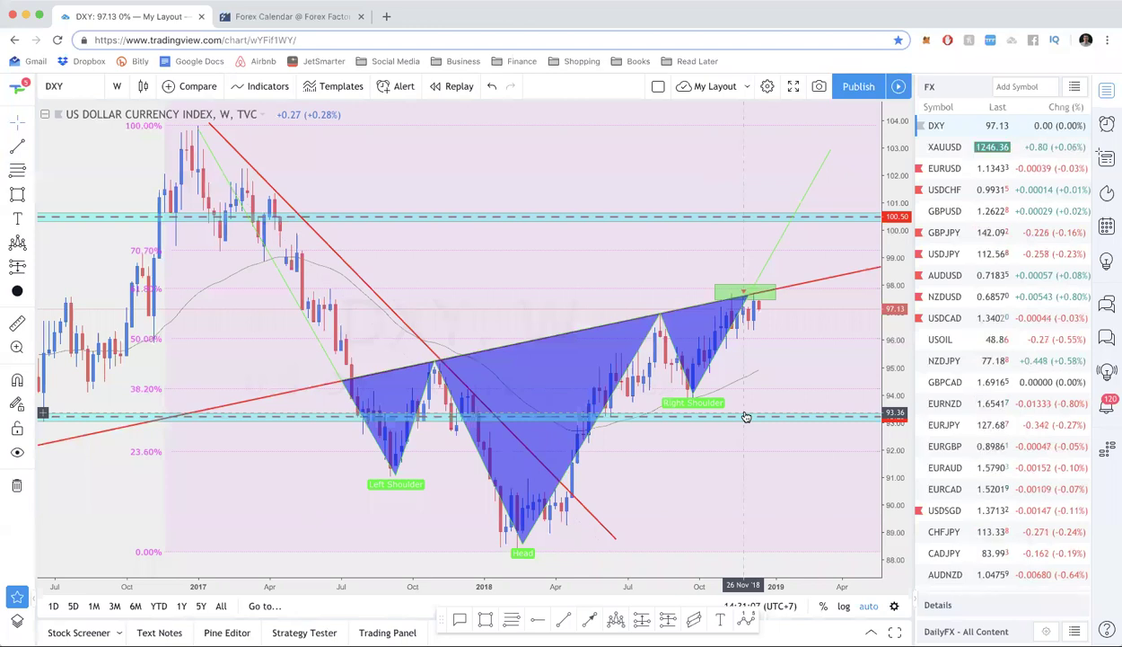
# Step: Open the gold (XAUUSD) chart, check its 4-hour candles and switch it to the daily interval
pyautogui.click(1030, 147)
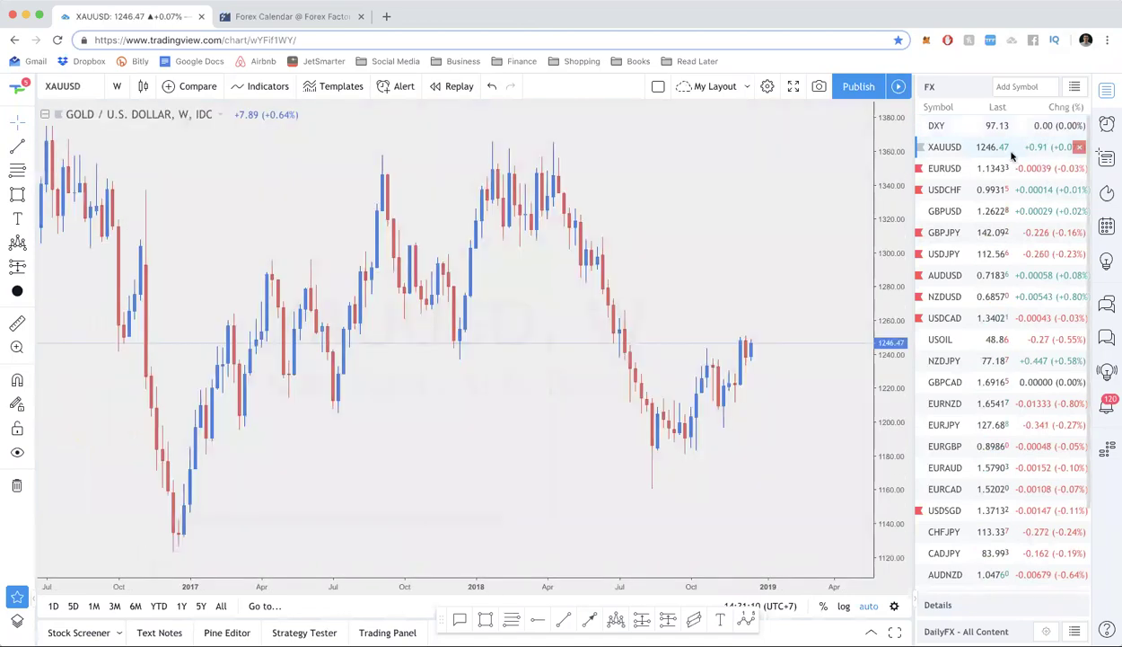
pyautogui.scroll(3, 766, 298)
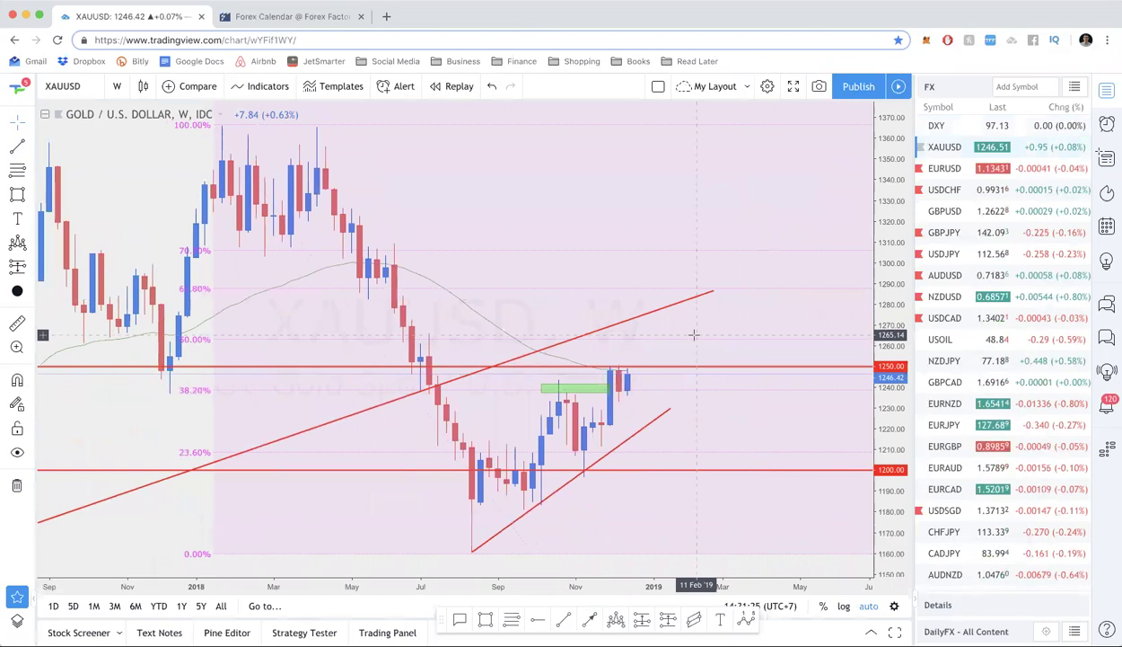
pyautogui.write('240')
pyautogui.press('Return')
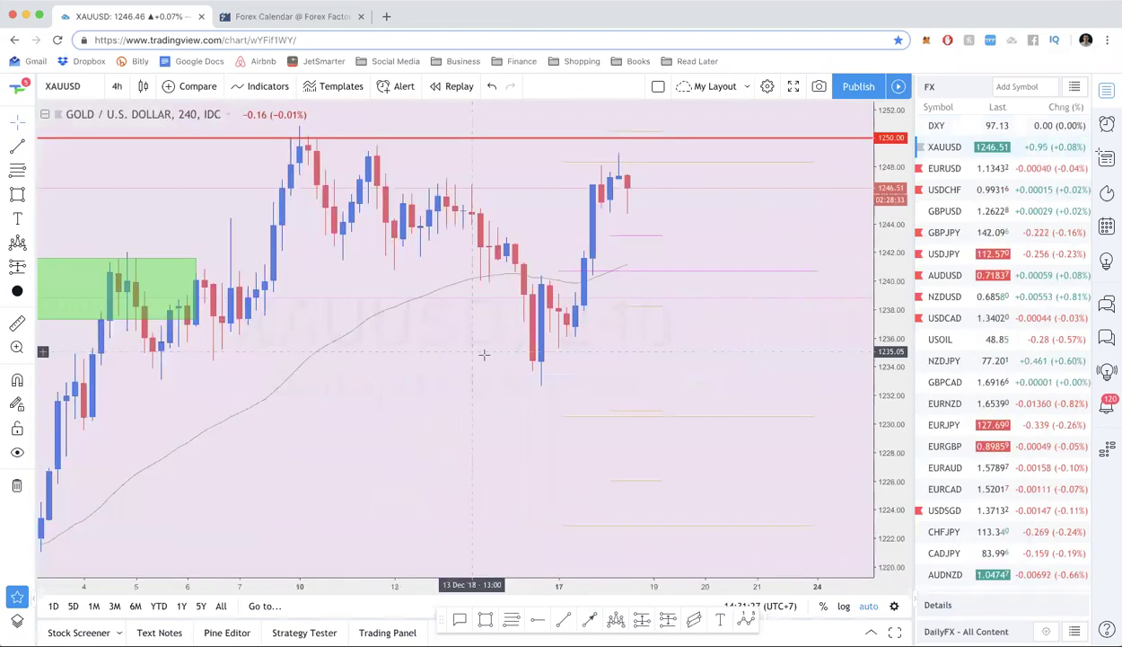
pyautogui.scroll(-3, 484, 353)
pyautogui.write('1D')
pyautogui.press('Return')
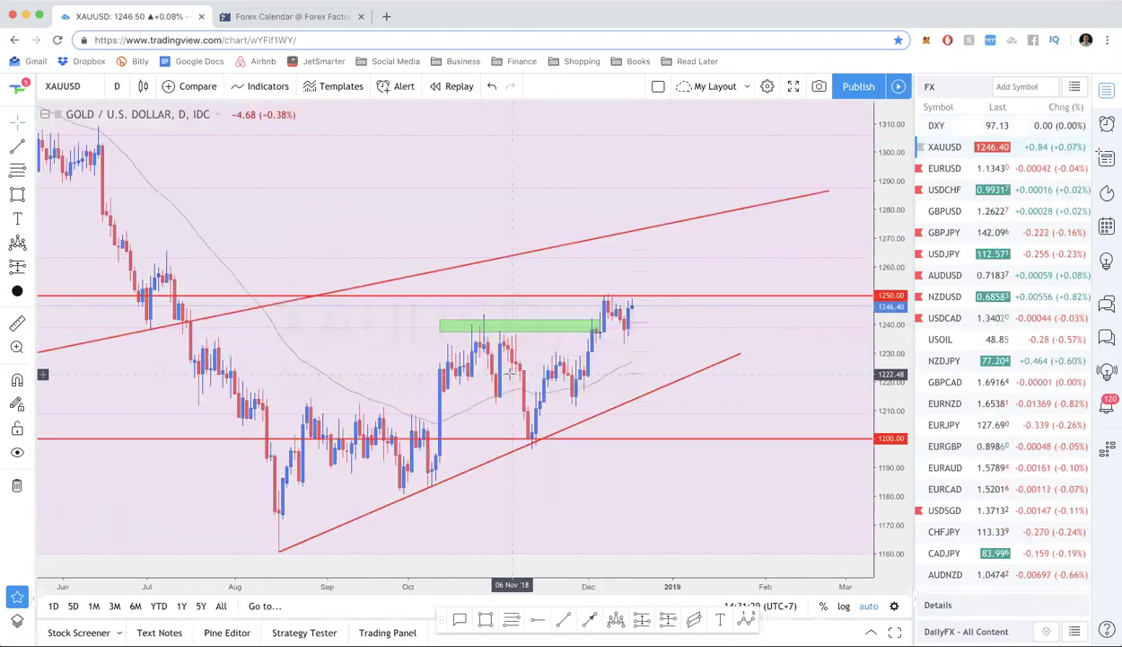
# Step: Examine the daily gold candles between the 1200.00 and 1250.00 levels, the green zone and the rising trendline
pyautogui.scroll(-3, 510, 373)
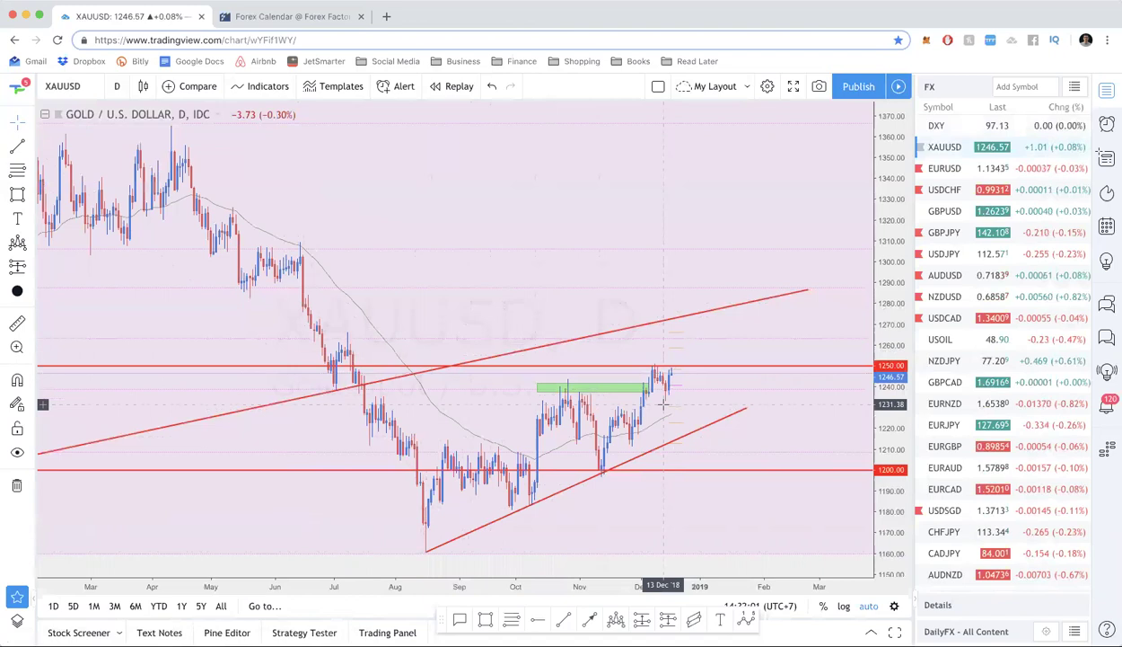
pyautogui.scroll(-2, 672, 351)
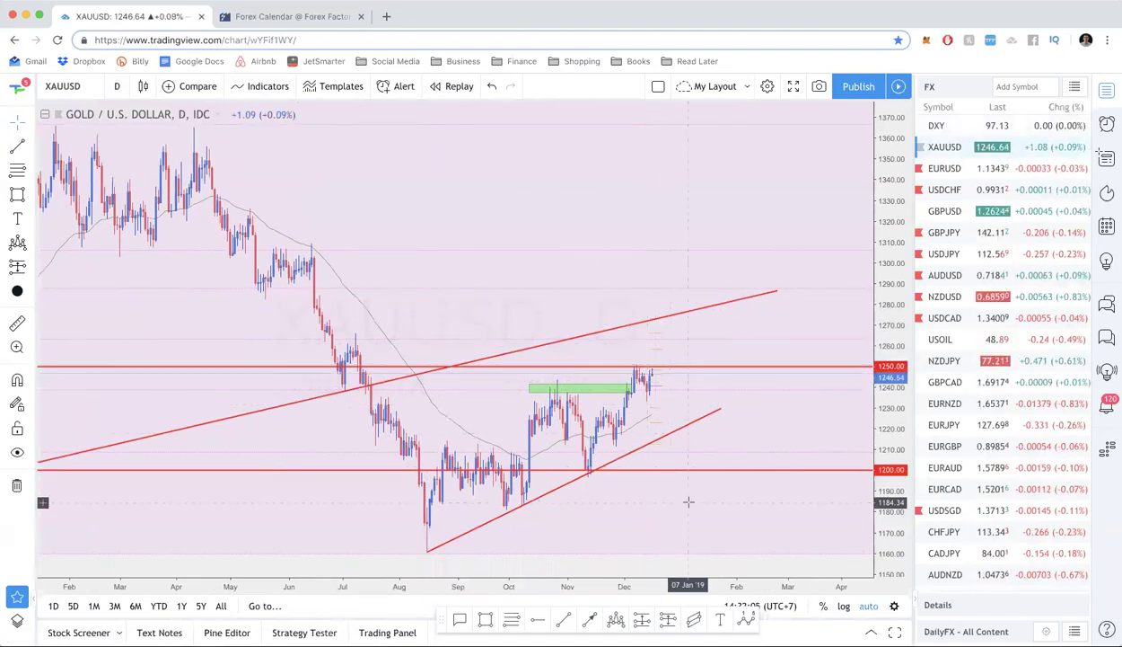
pyautogui.moveTo(769, 371); pyautogui.dragTo(770, 373)
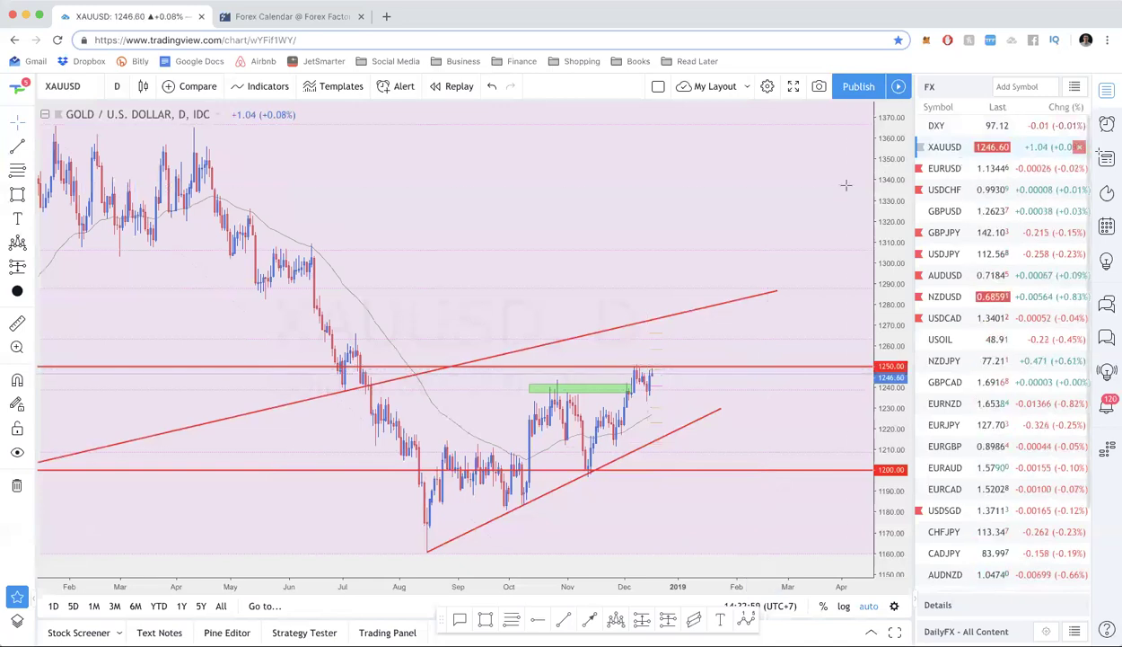
pyautogui.write('1D')
pyautogui.press('Return')
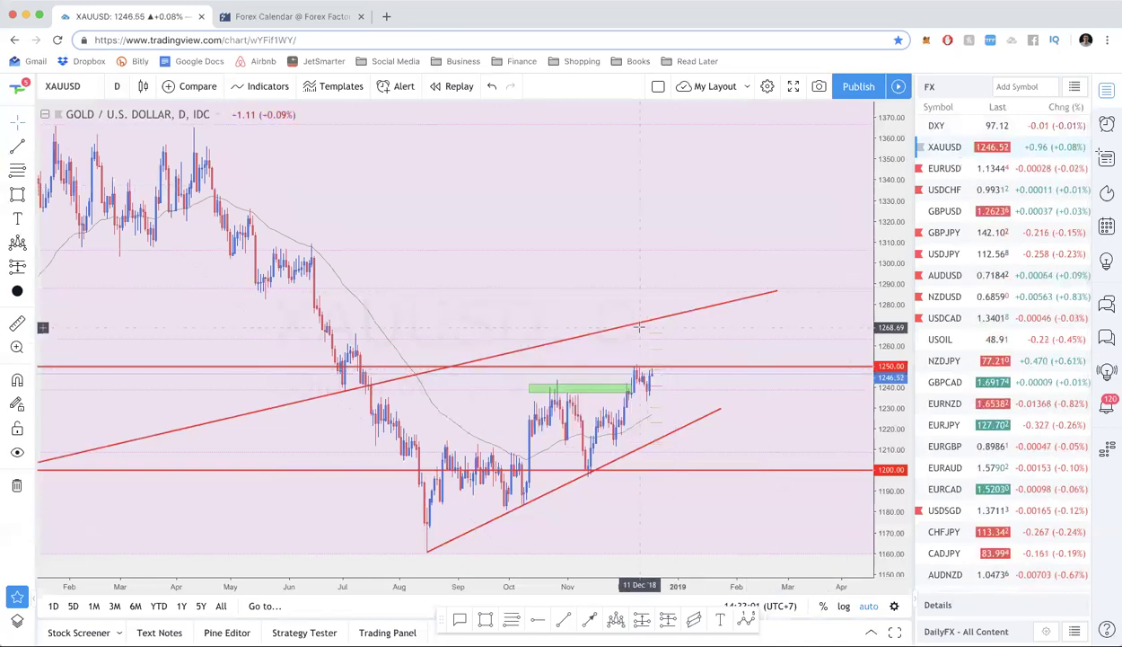
pyautogui.scroll(3, 545, 437)
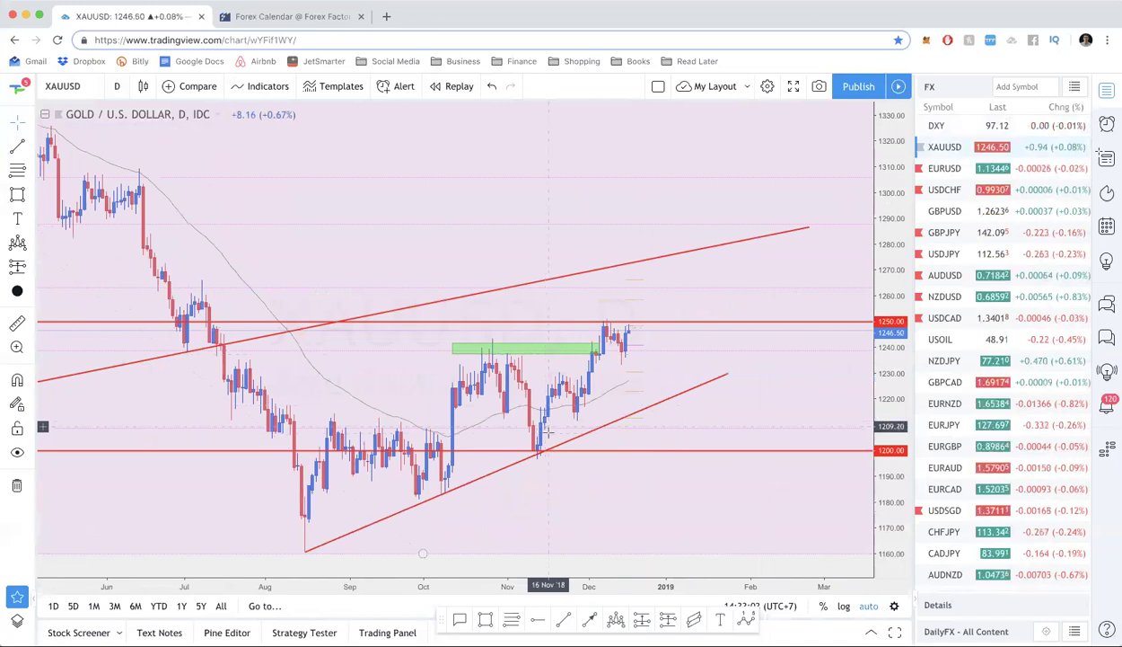
pyautogui.scroll(2, 552, 327)
pyautogui.scroll(1, 557, 327)
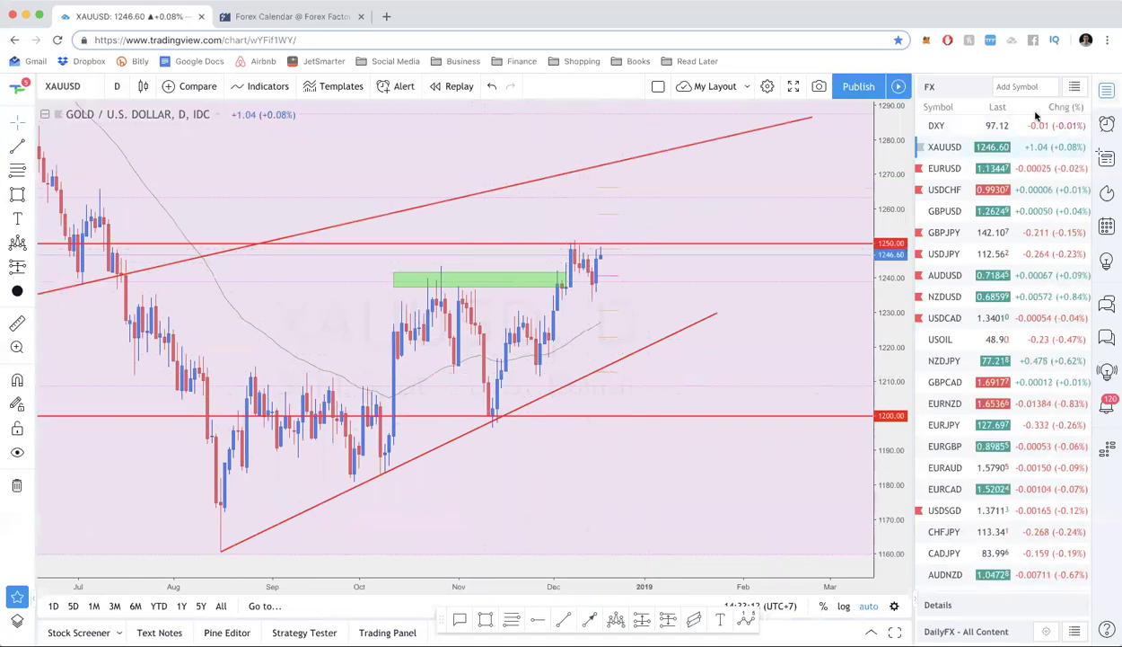
# Step: Recheck the daily DXY candles at the neckline and open the daily EURUSD chart with its descending channel in view
pyautogui.click(974, 126)
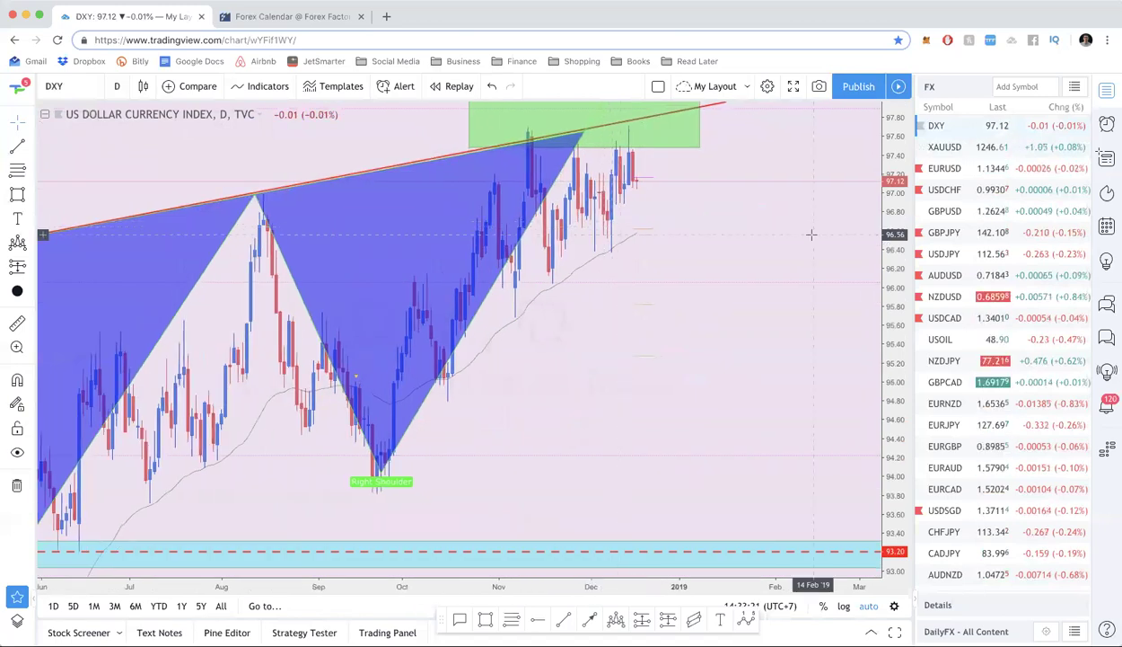
pyautogui.click(945, 165)
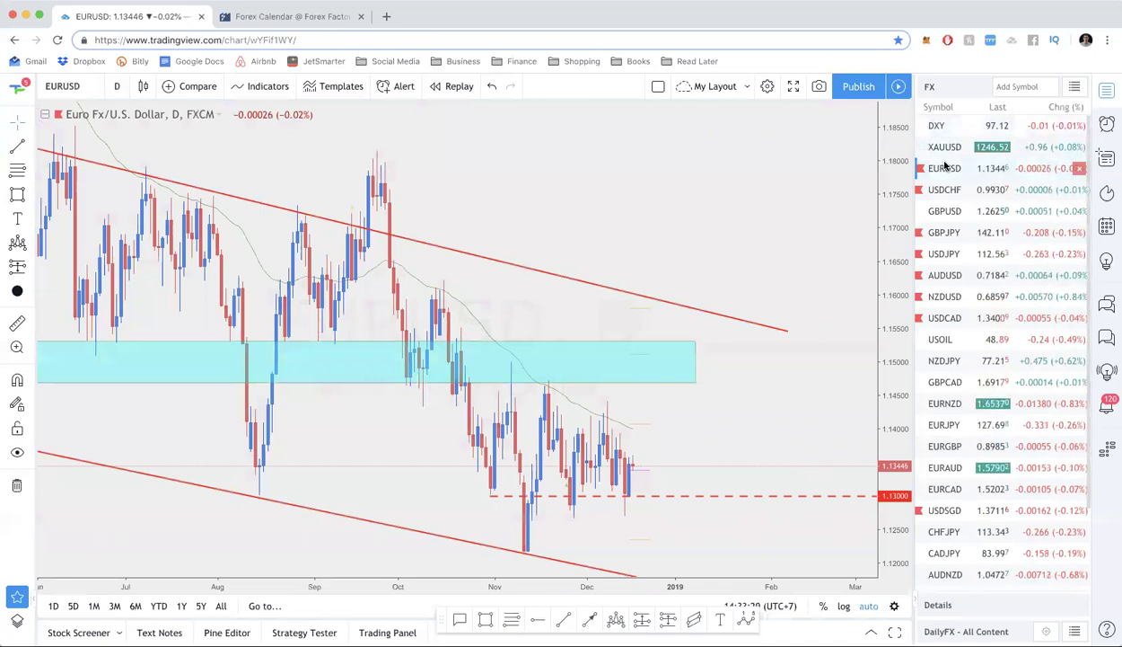
pyautogui.scroll(-3, 709, 452)
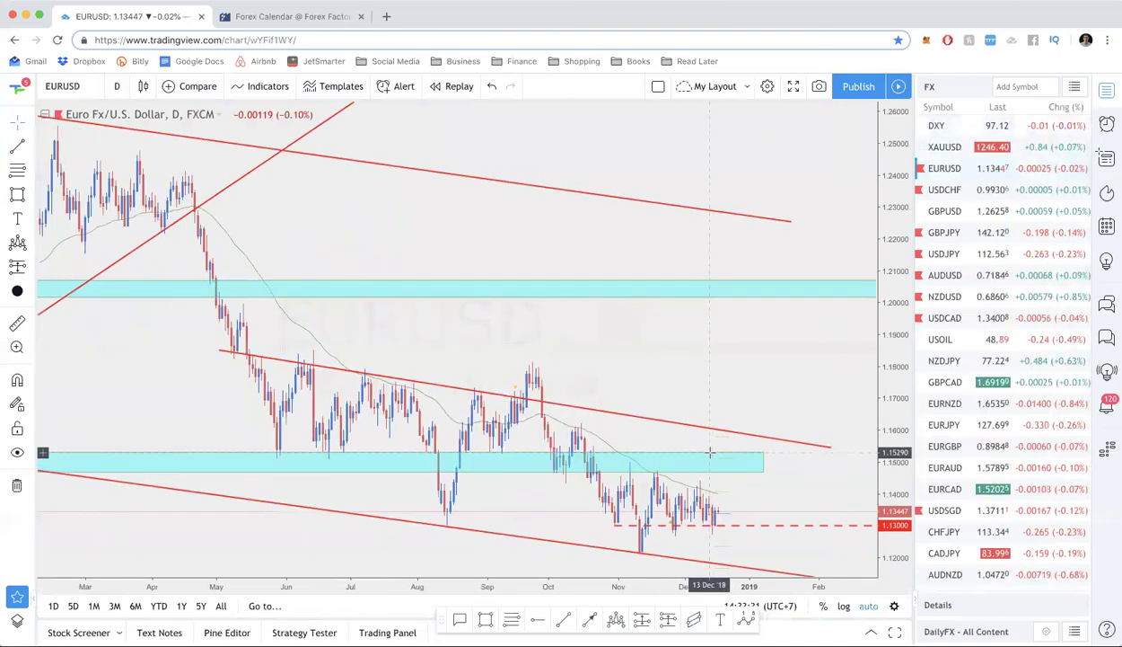
pyautogui.scroll(2, 710, 452)
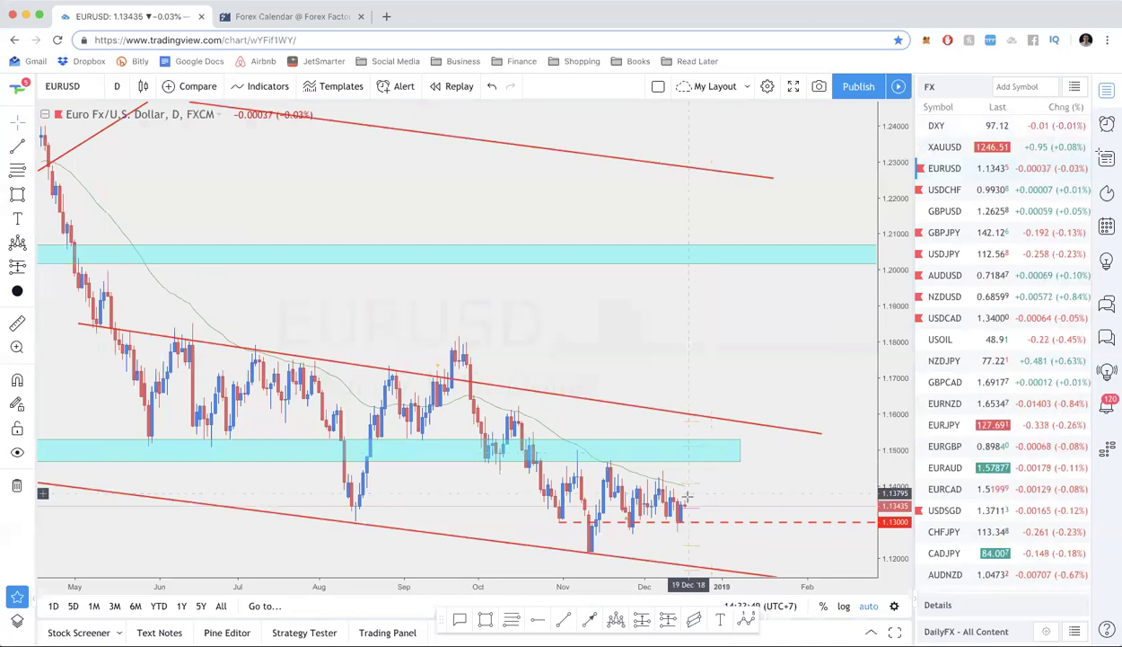
# Step: Switch EURUSD to the weekly interval and examine the November and December candles at the dashed 1.13000 level
pyautogui.write('1w')
pyautogui.press('Return')
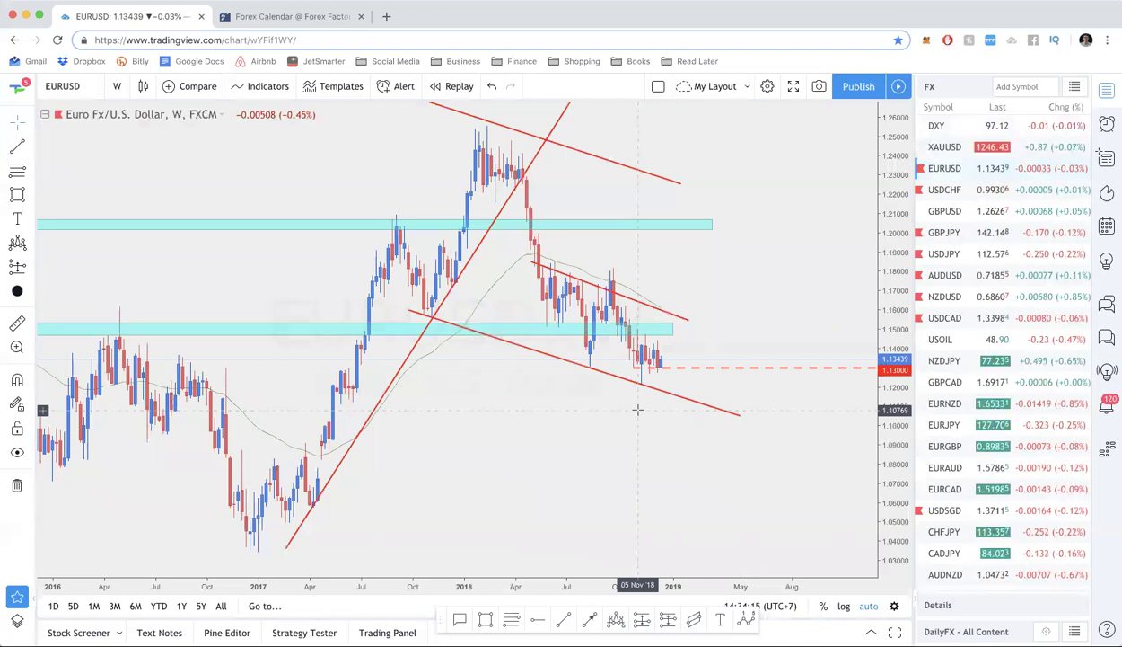
pyautogui.scroll(1, 638, 409)
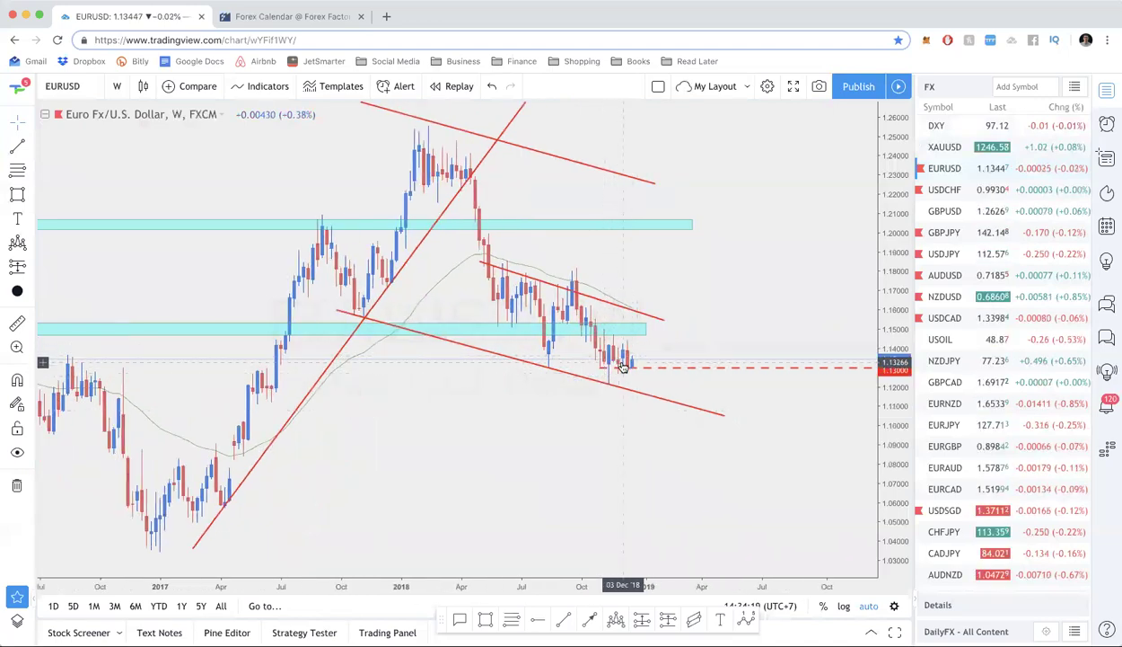
pyautogui.scroll(2, 622, 367)
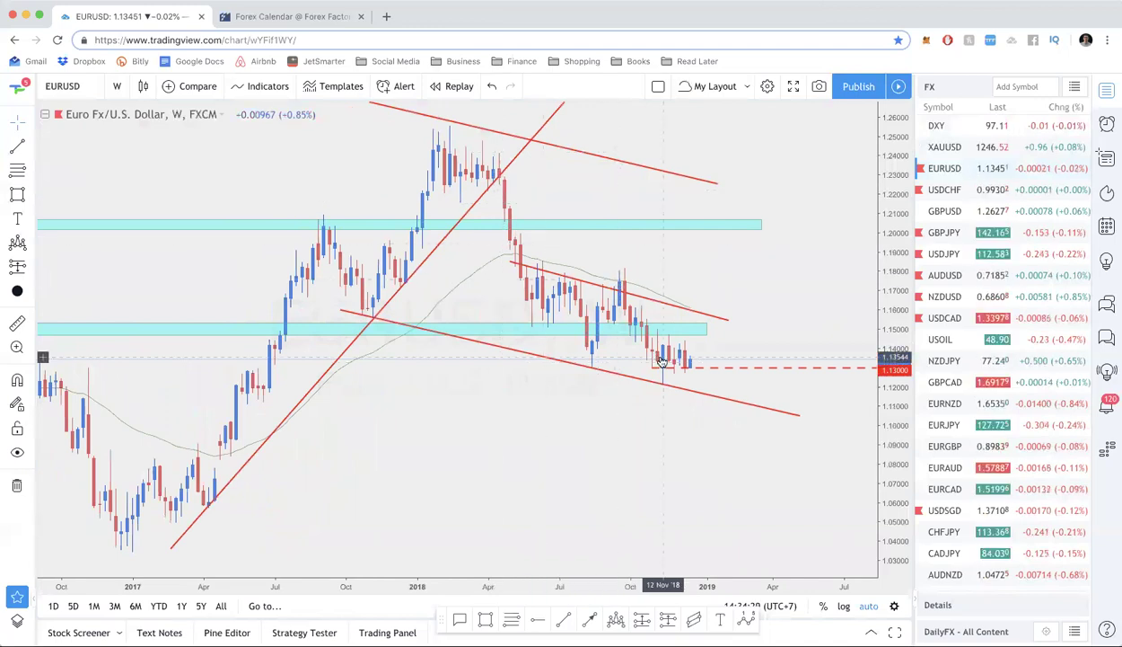
# Step: Draw a head and shoulders pattern on weekly EURUSD from the December 2016 low through the September 2017, February 2018 and September 2018 highs, ending near 1.029
pyautogui.scroll(-3, 437, 392)
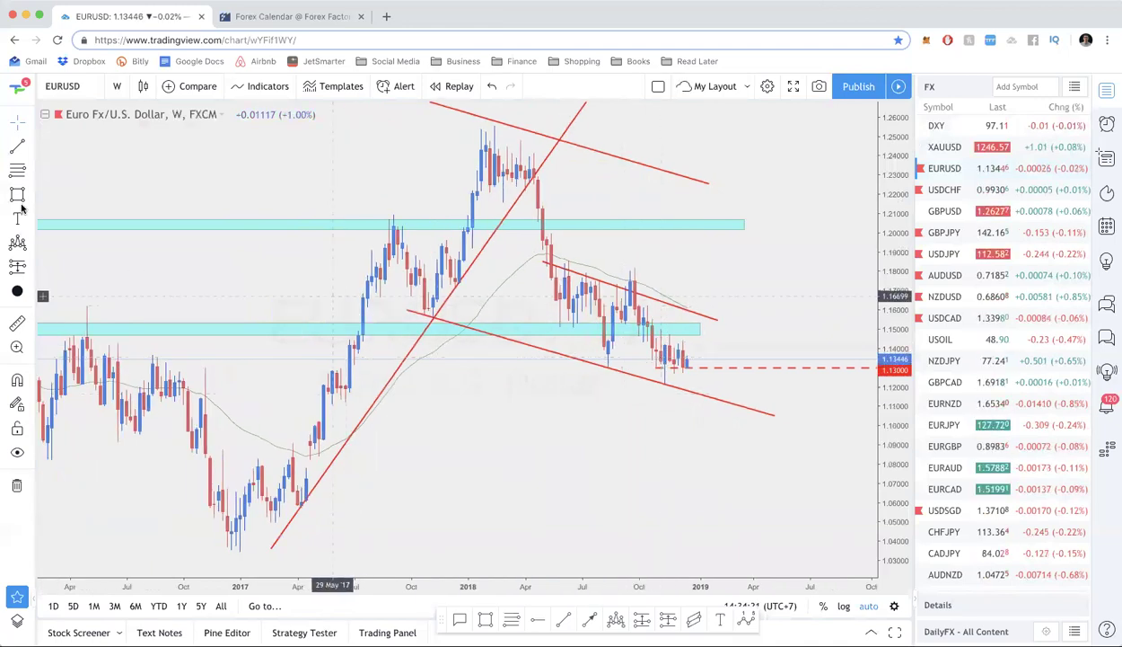
pyautogui.click(227, 544)
pyautogui.click(398, 216)
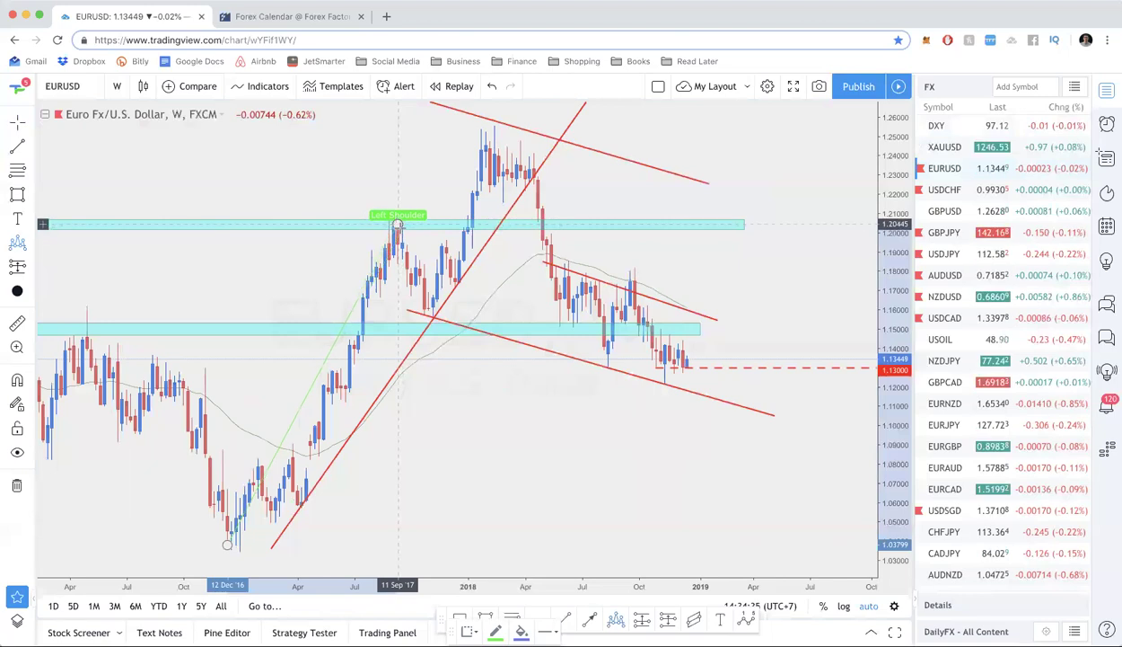
pyautogui.click(429, 317)
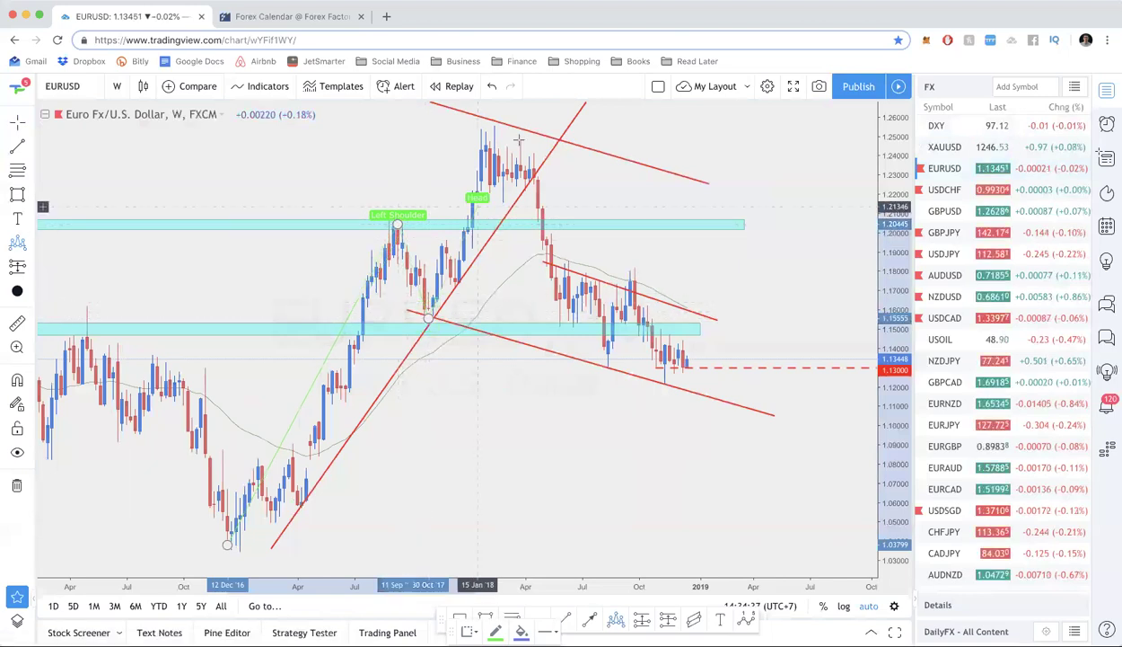
pyautogui.click(498, 134)
pyautogui.click(611, 367)
pyautogui.click(666, 377)
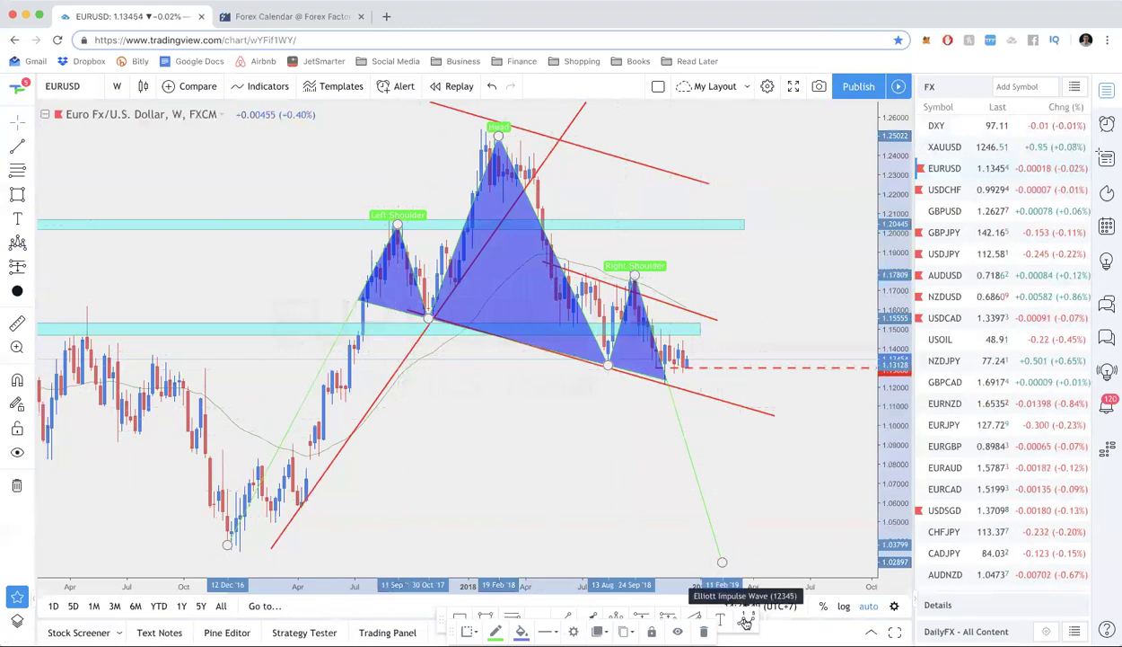
# Step: Compare the EURUSD head and shoulders pattern with the weekly DXY chart, and delete it from the EURUSD chart
pyautogui.click(1002, 133)
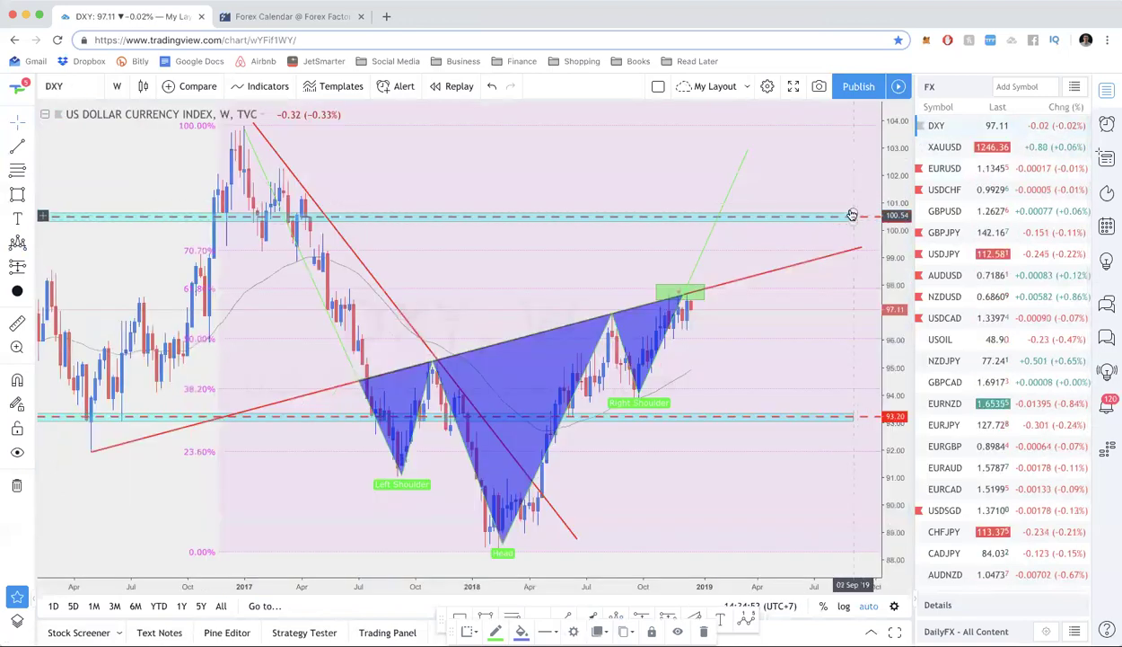
pyautogui.click(959, 170)
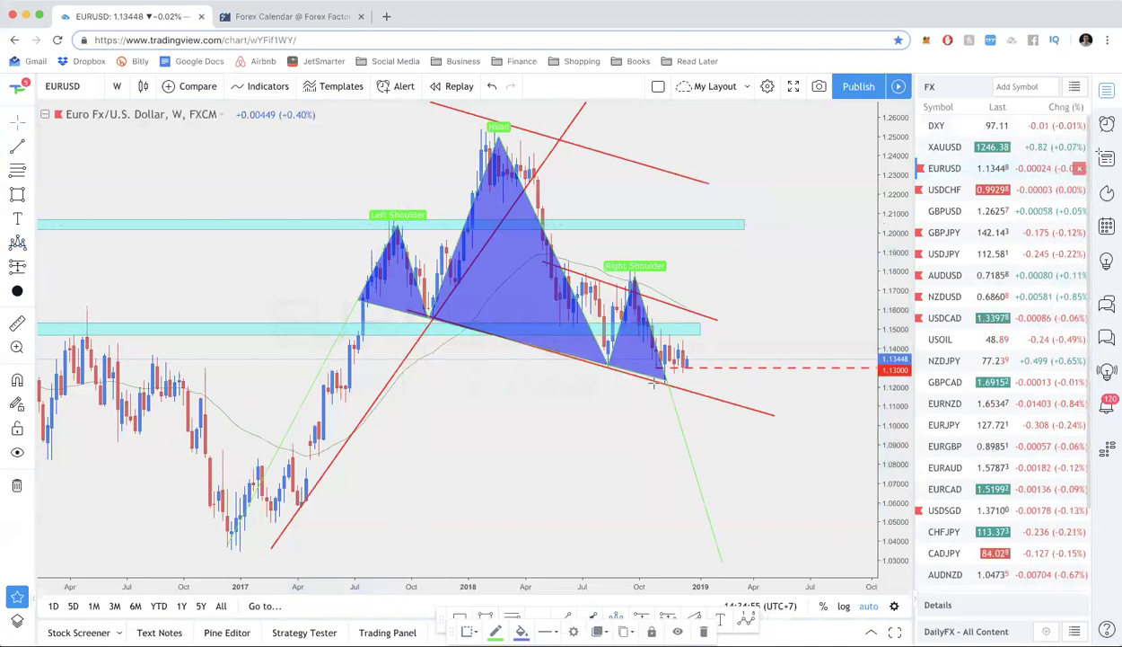
pyautogui.click(701, 495)
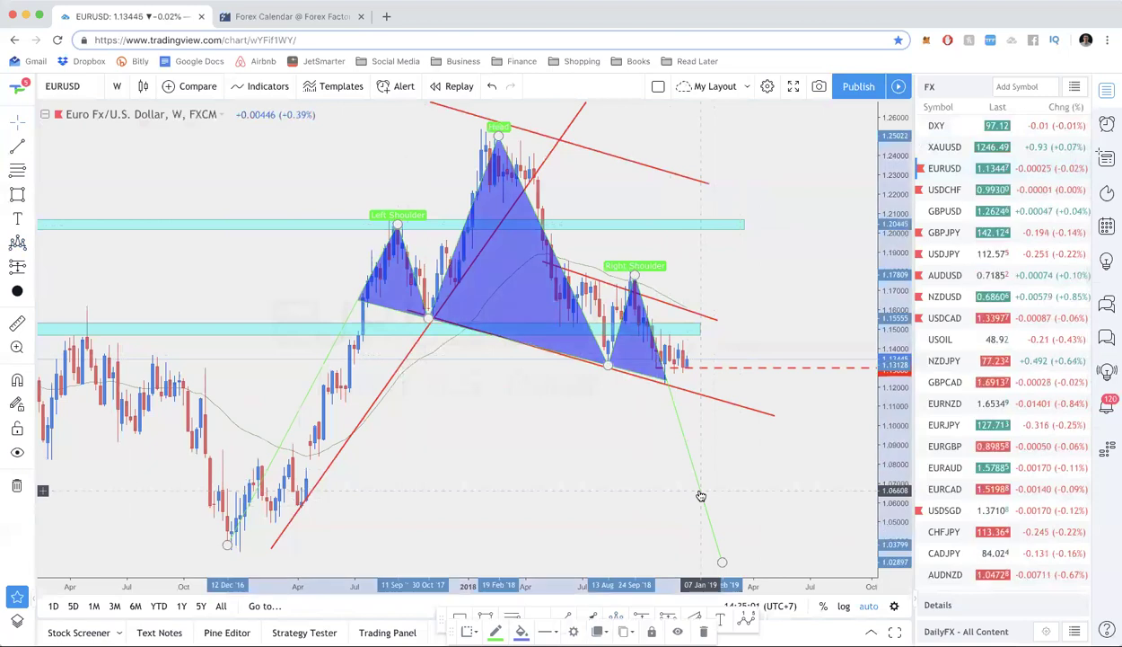
pyautogui.press('Delete')
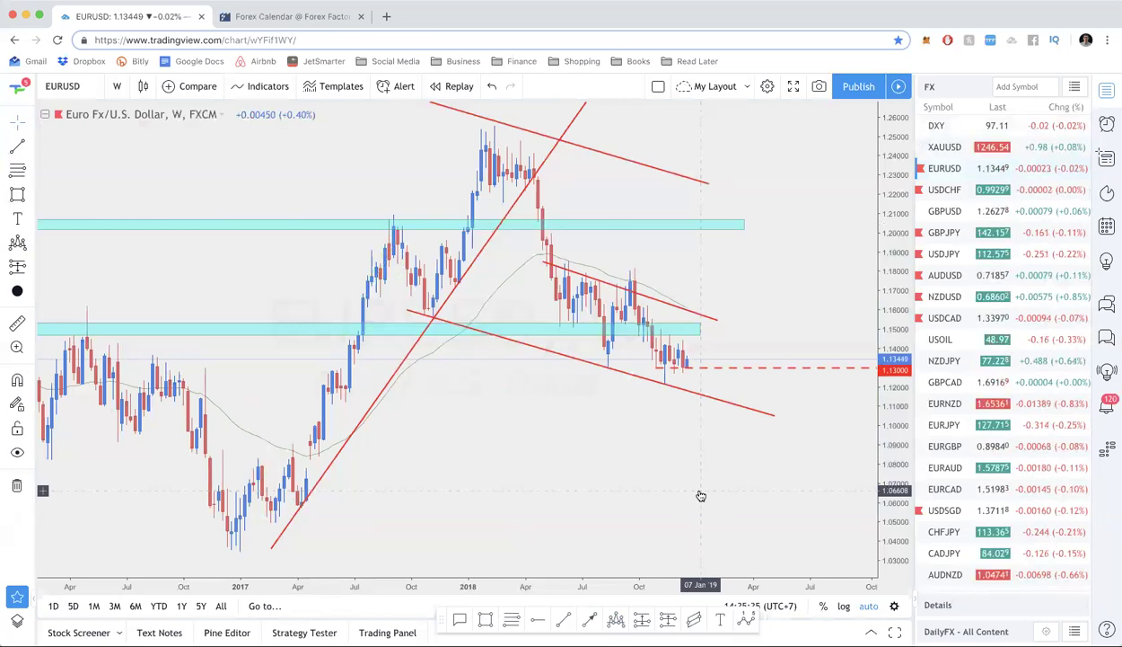
# Step: Open USDCHF on the 4-hour interval and remove the Fibonacci retracement from the chart
pyautogui.click(977, 189)
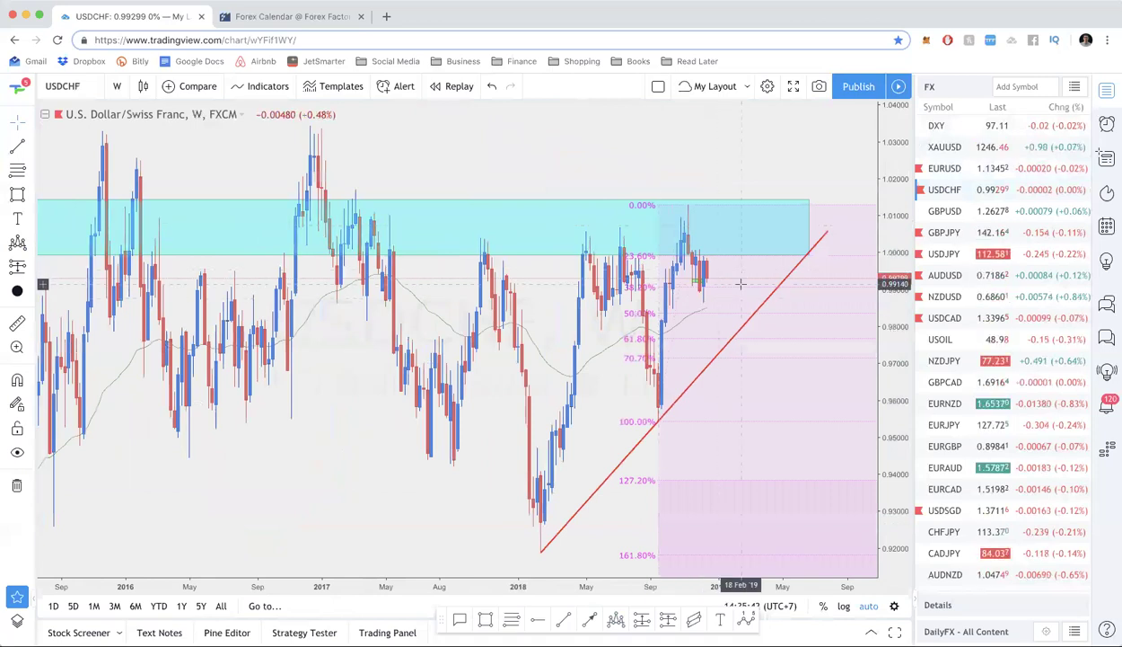
pyautogui.write('240')
pyautogui.press('Return')
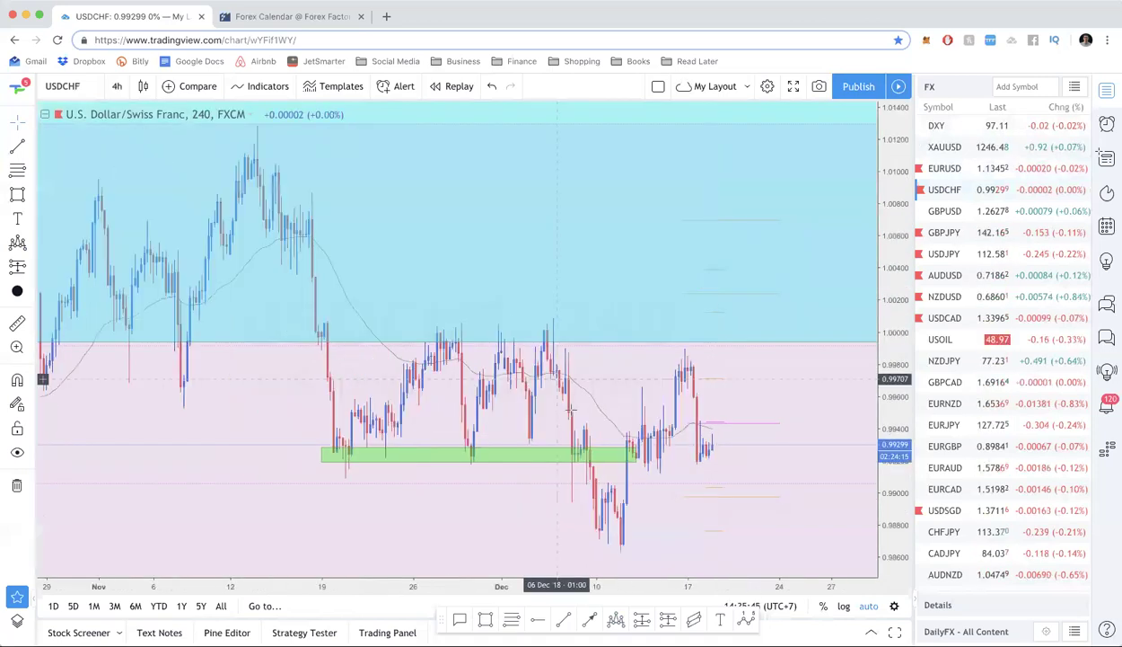
pyautogui.scroll(-5, 571, 409)
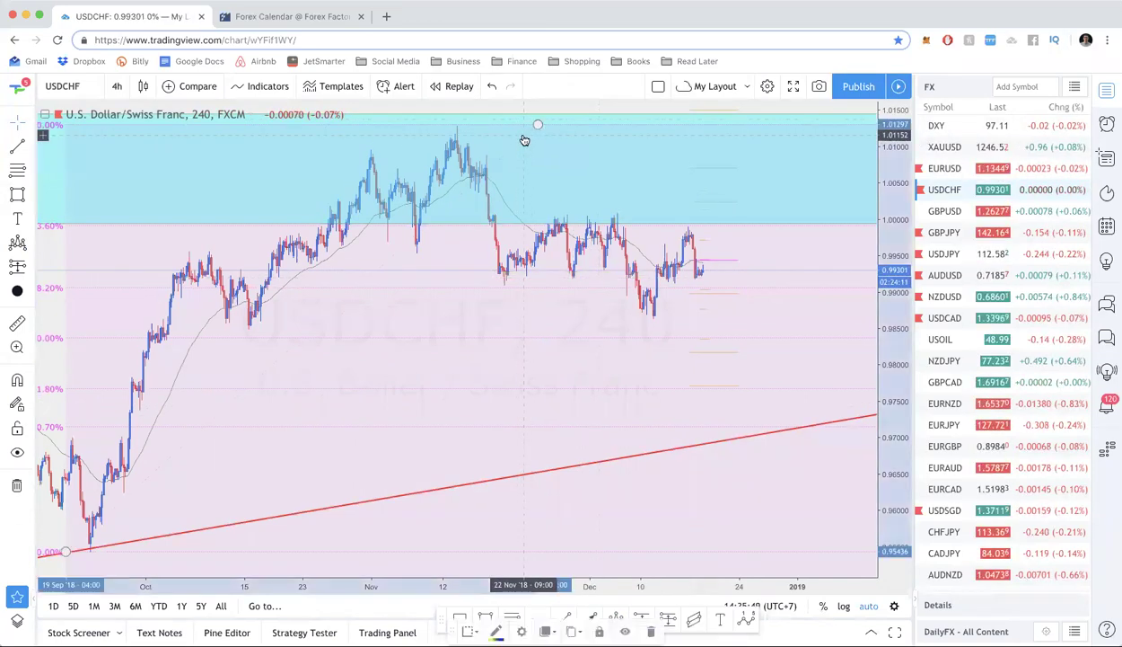
# Step: Step USDCHF through the daily to the weekly interval and examine price at the cyan resistance zone near 1.00000
pyautogui.write('1D')
pyautogui.press('Return')
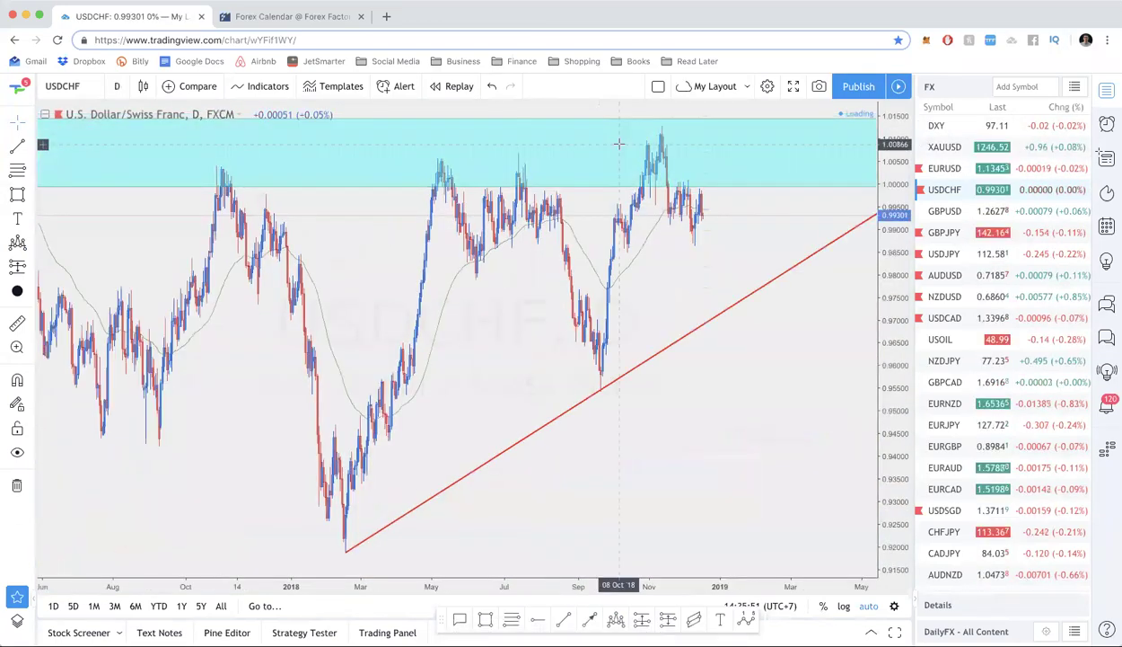
pyautogui.write('1W')
pyautogui.press('Return')
pyautogui.scroll(5, 673, 200)
pyautogui.scroll(4, 673, 200)
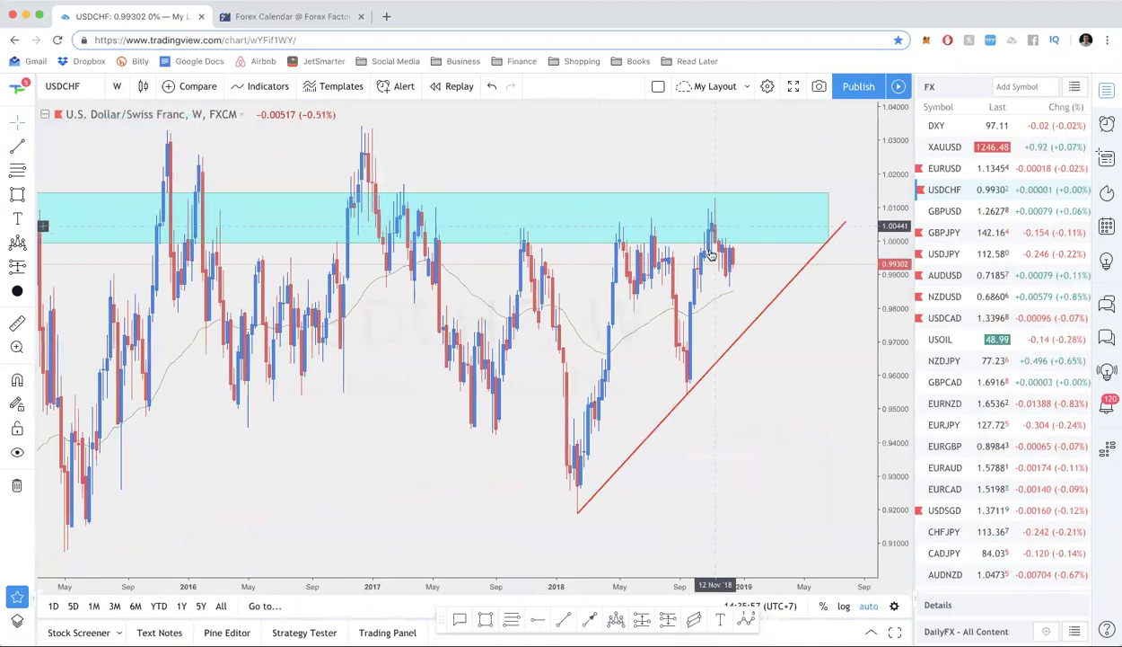
pyautogui.scroll(4, 709, 255)
# Step: Switch USDCHF to the daily interval and examine the November and December candles between the resistance zone and the rising trendline
pyautogui.write('1D')
pyautogui.press('Return')
pyautogui.scroll(6, 666, 261)
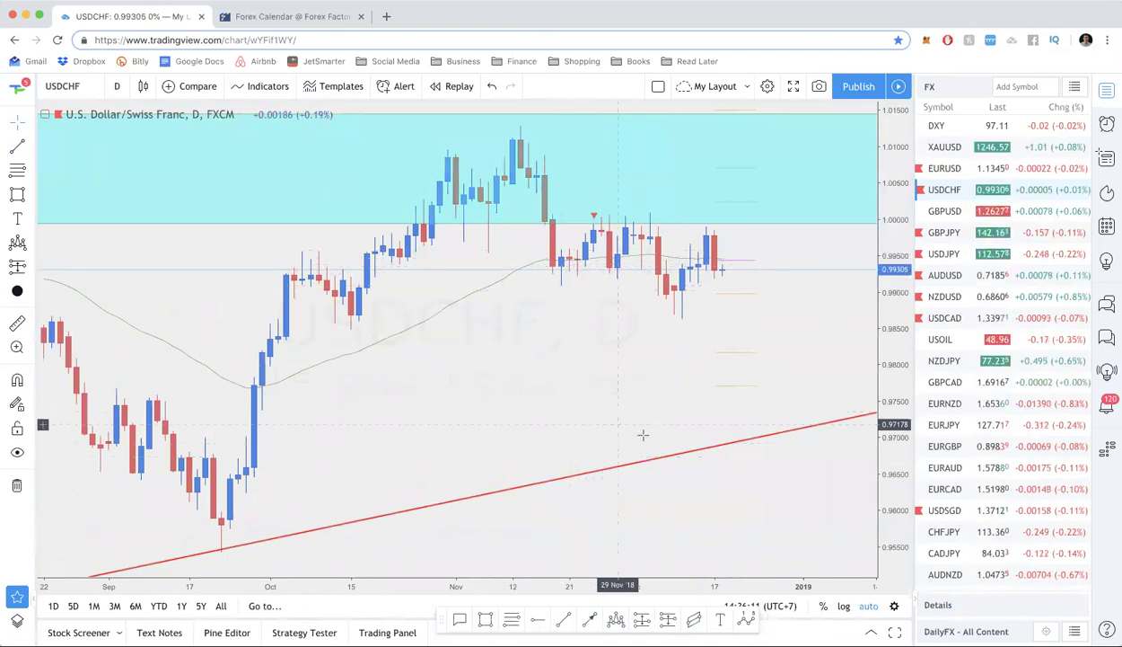
pyautogui.scroll(-5, 642, 449)
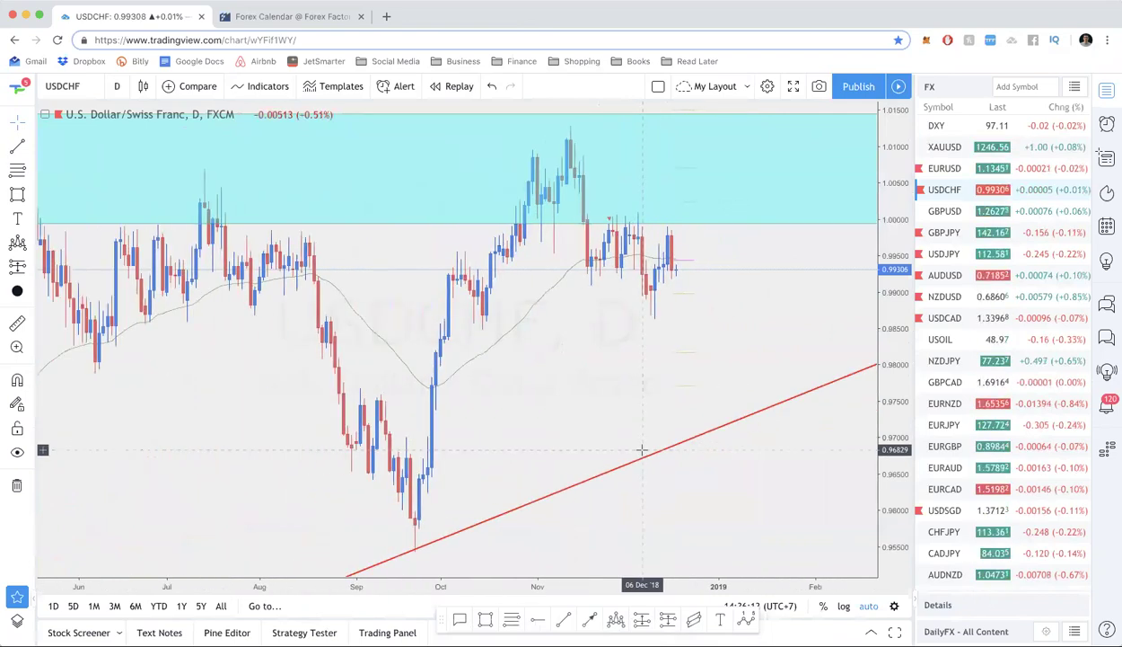
pyautogui.scroll(-6, 648, 422)
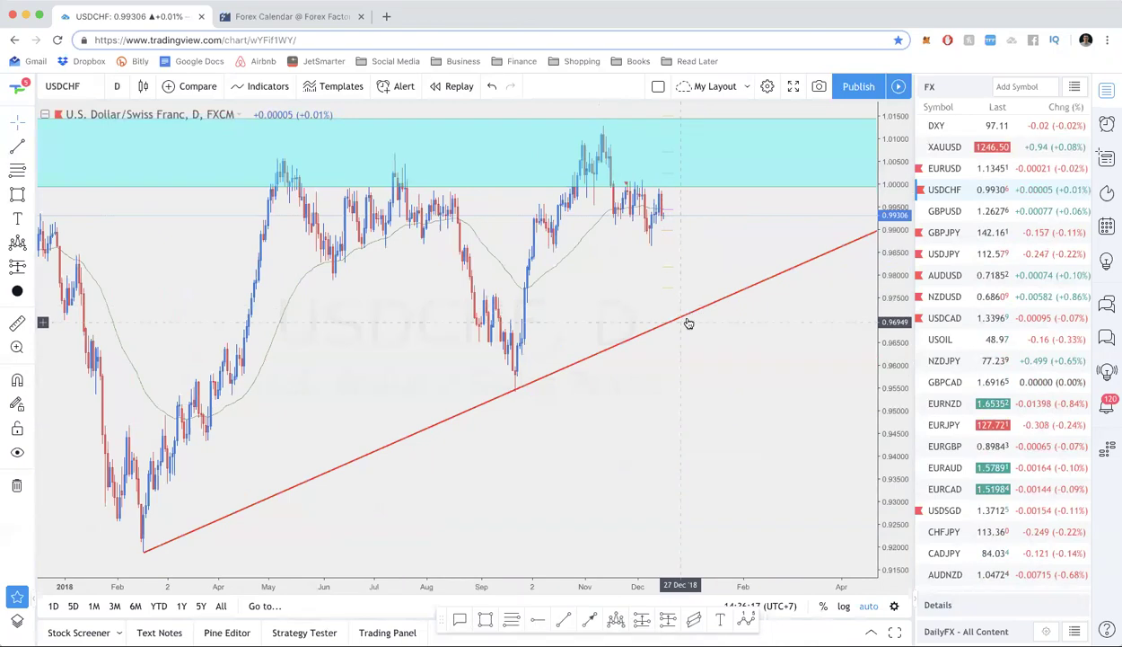
pyautogui.scroll(5, 684, 307)
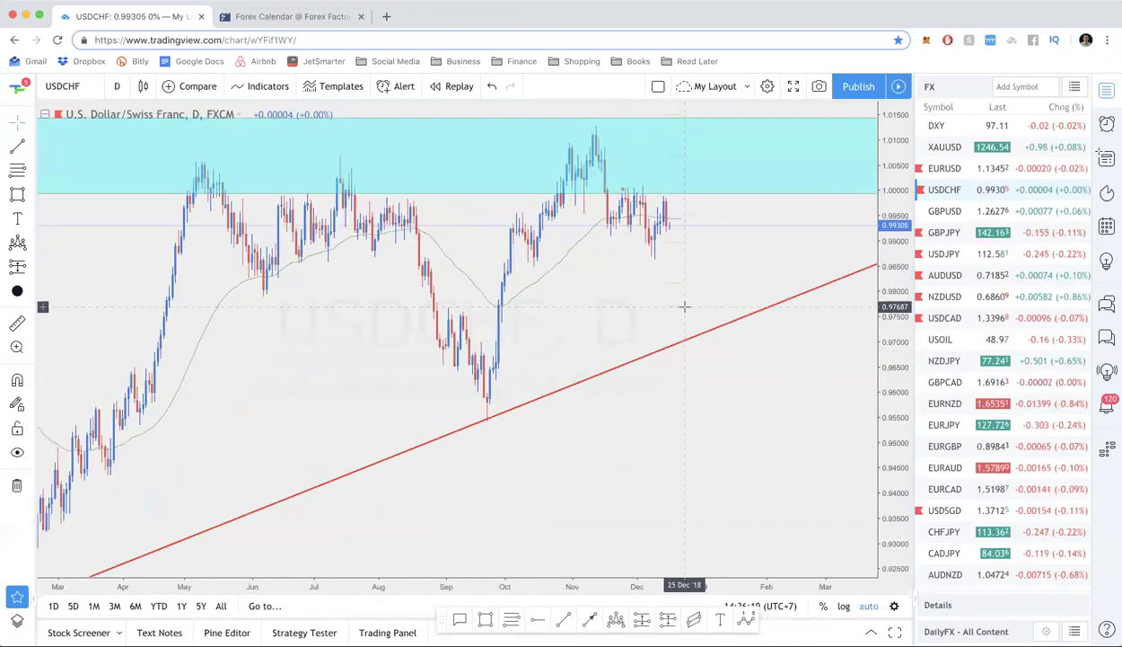
pyautogui.scroll(3, 684, 307)
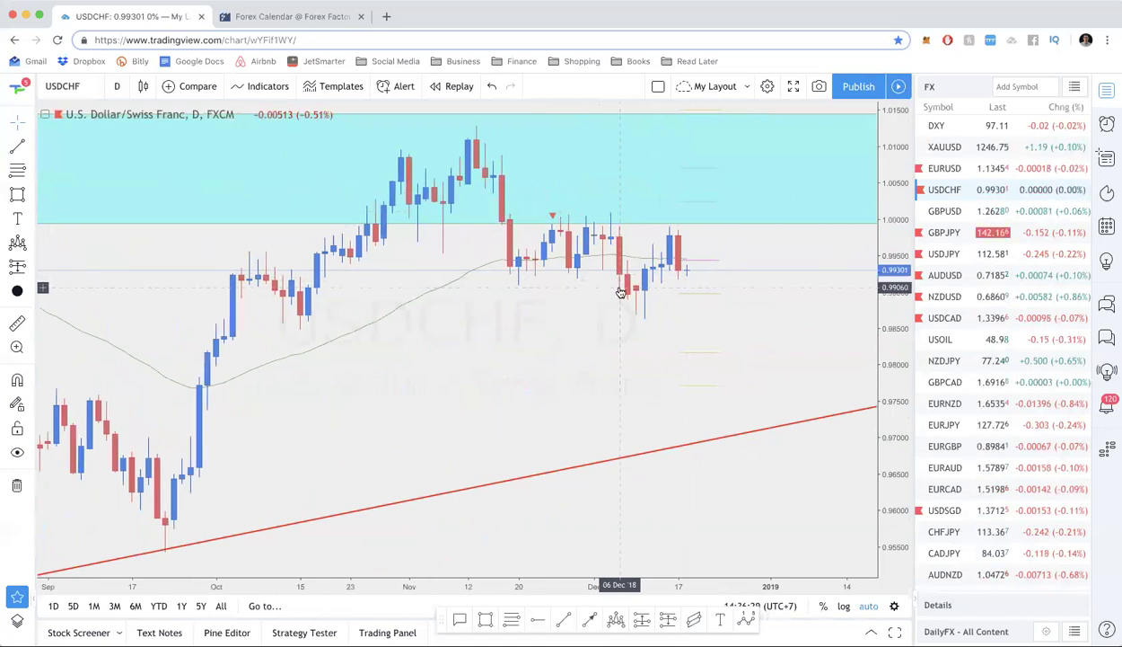
pyautogui.scroll(2, 619, 292)
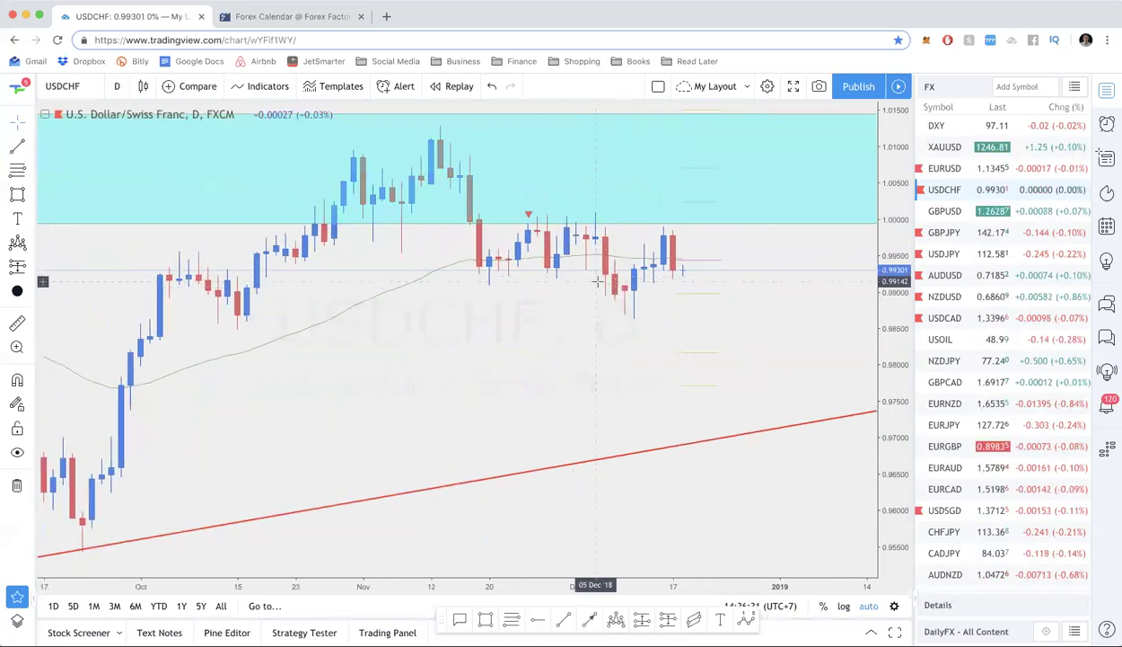
pyautogui.scroll(-1, 597, 281)
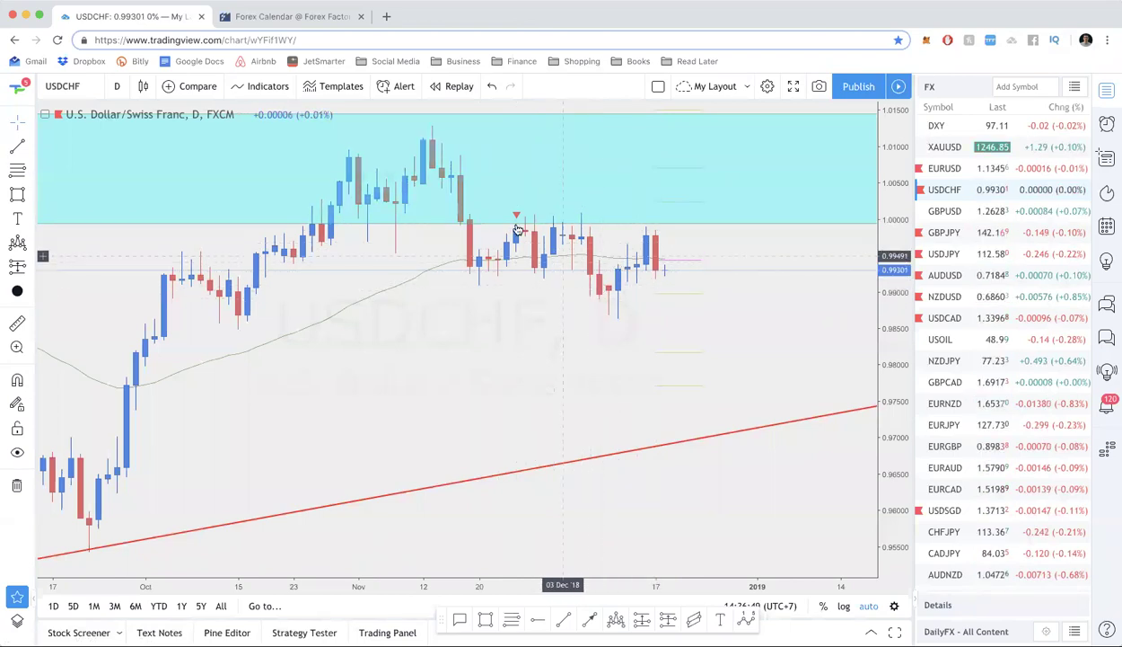
# Step: Return USDCHF to the weekly interval with the full rising trendline from the 2018 low in view
pyautogui.write('1W')
pyautogui.press('Return')
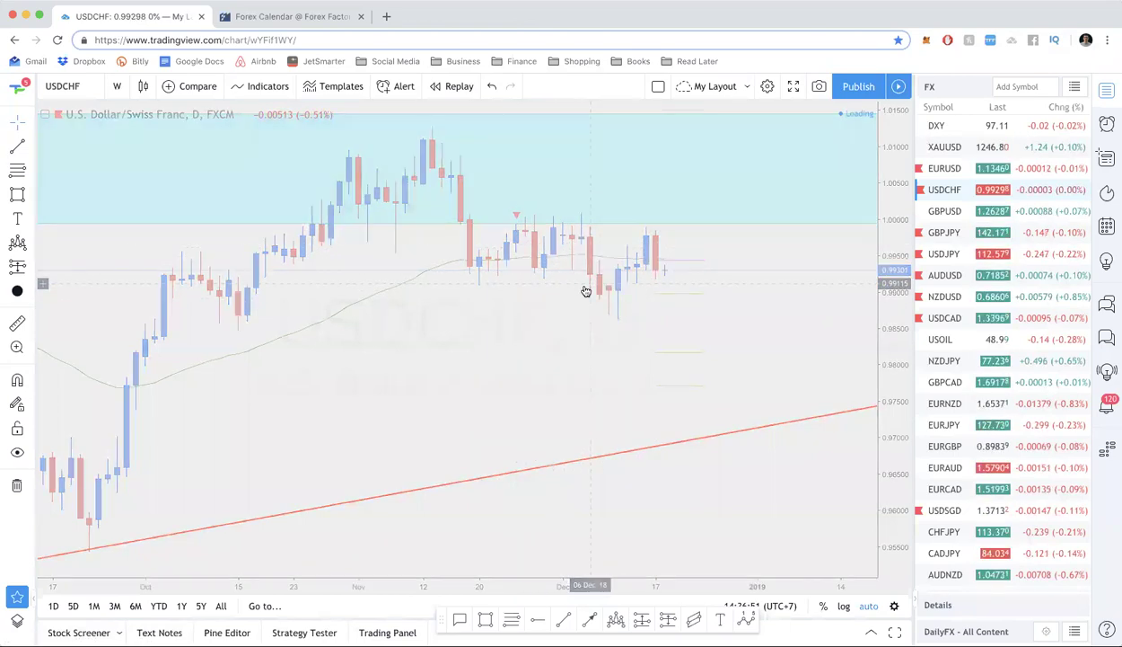
pyautogui.scroll(-3, 587, 286)
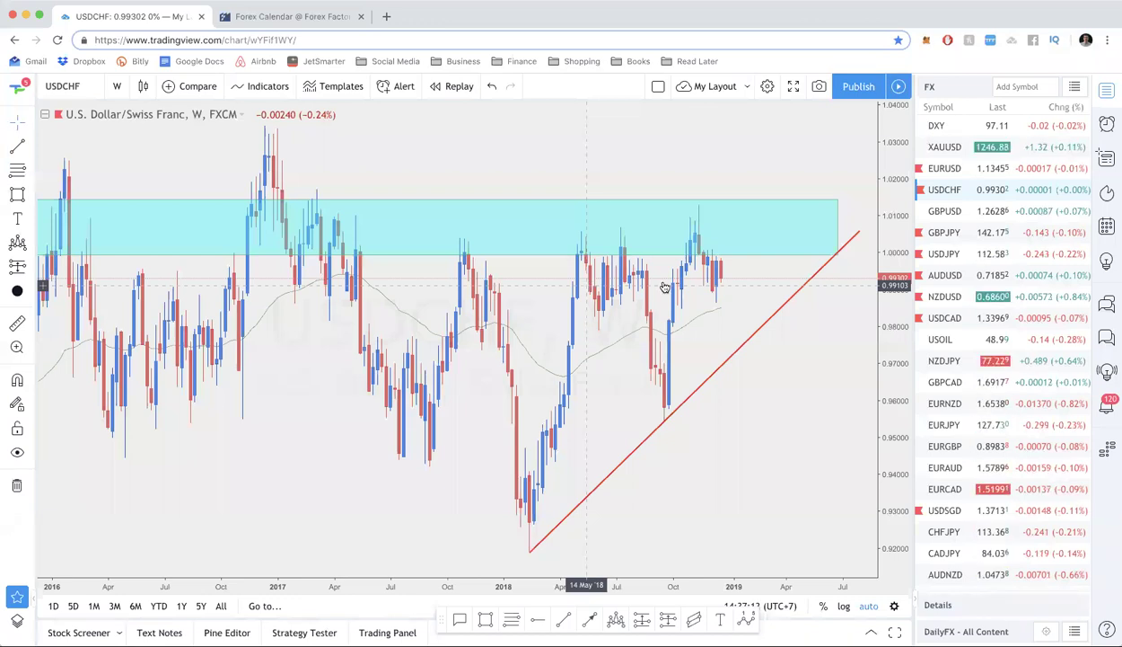
# Step: Open the weekly GBPUSD chart and examine the latest candles against the cyan zone near 1.28000 and the rising trendline
pyautogui.click(950, 212)
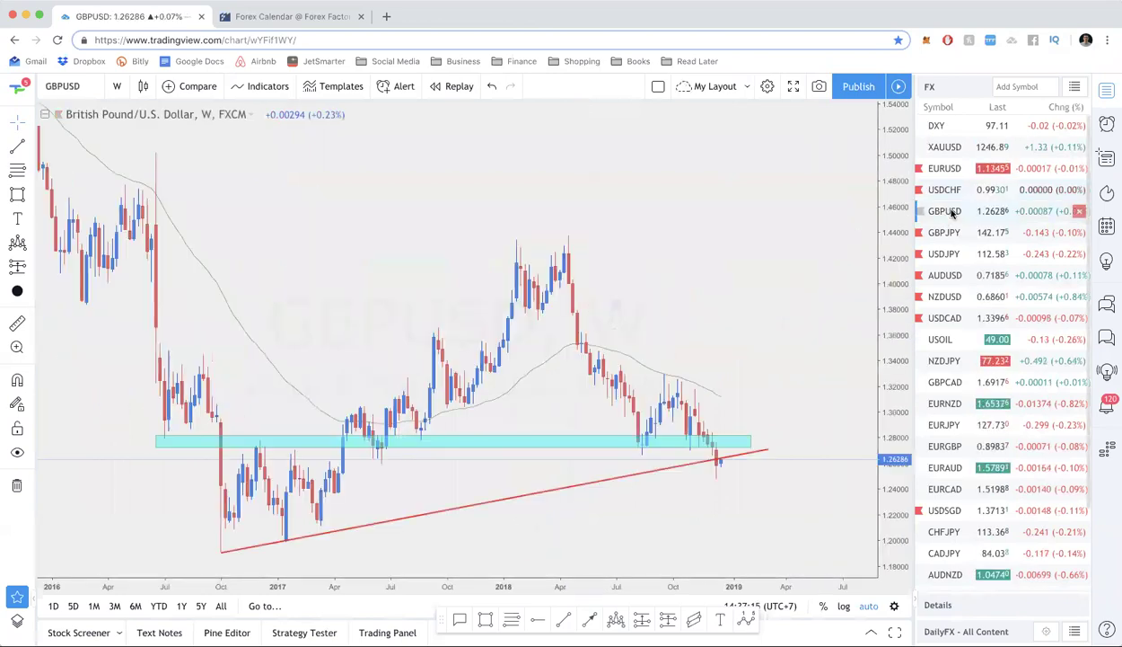
pyautogui.scroll(2, 742, 306)
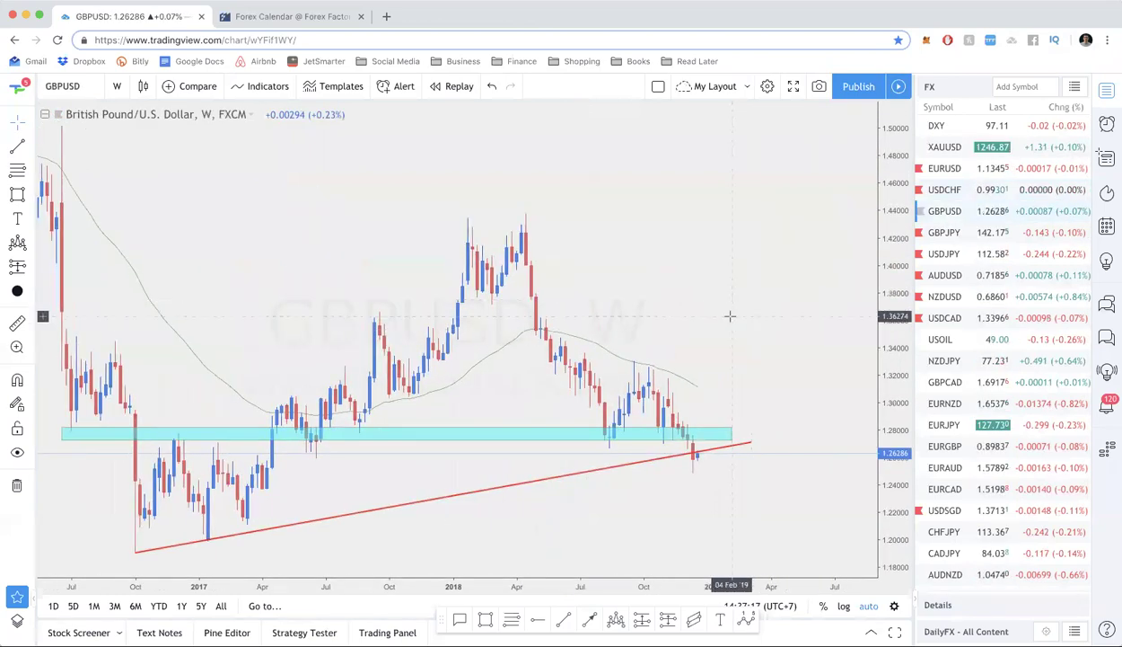
pyautogui.scroll(-3, 730, 316)
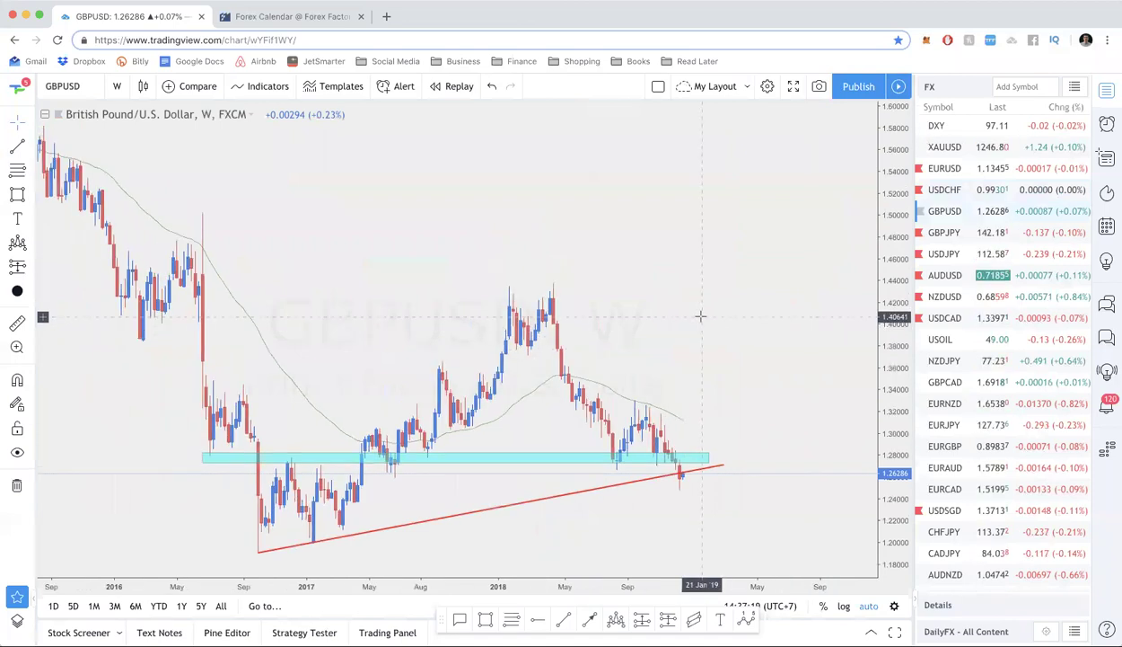
pyautogui.scroll(-1, 700, 316)
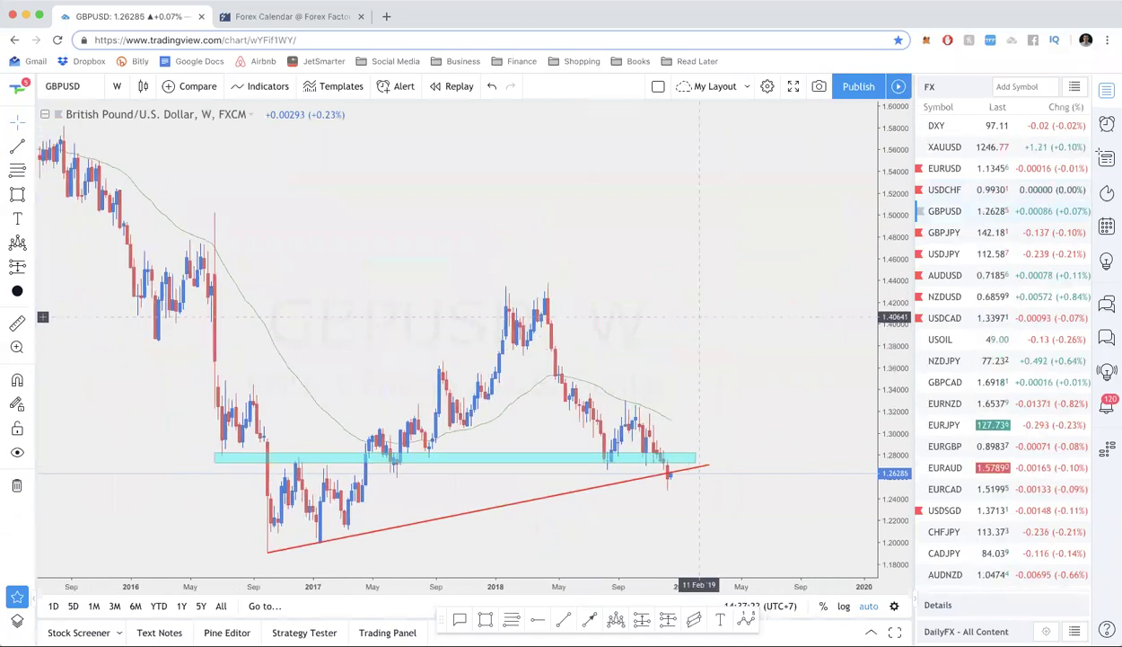
pyautogui.scroll(2, 526, 447)
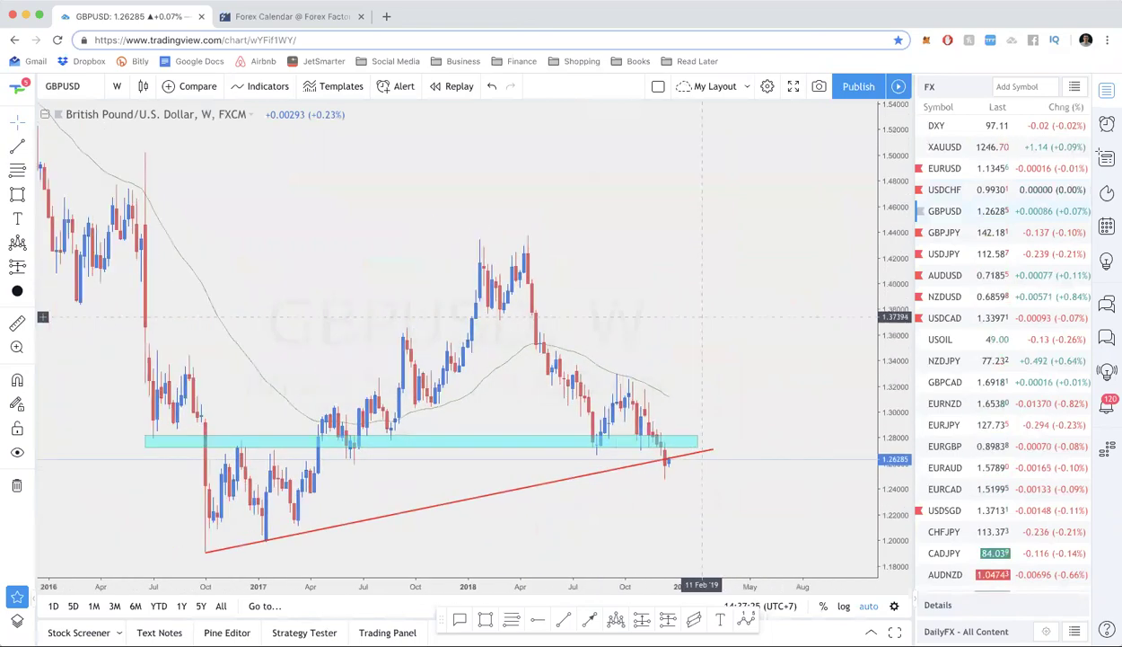
# Step: Check GBPUSD on the daily interval and return it to the weekly interval
pyautogui.press('d')
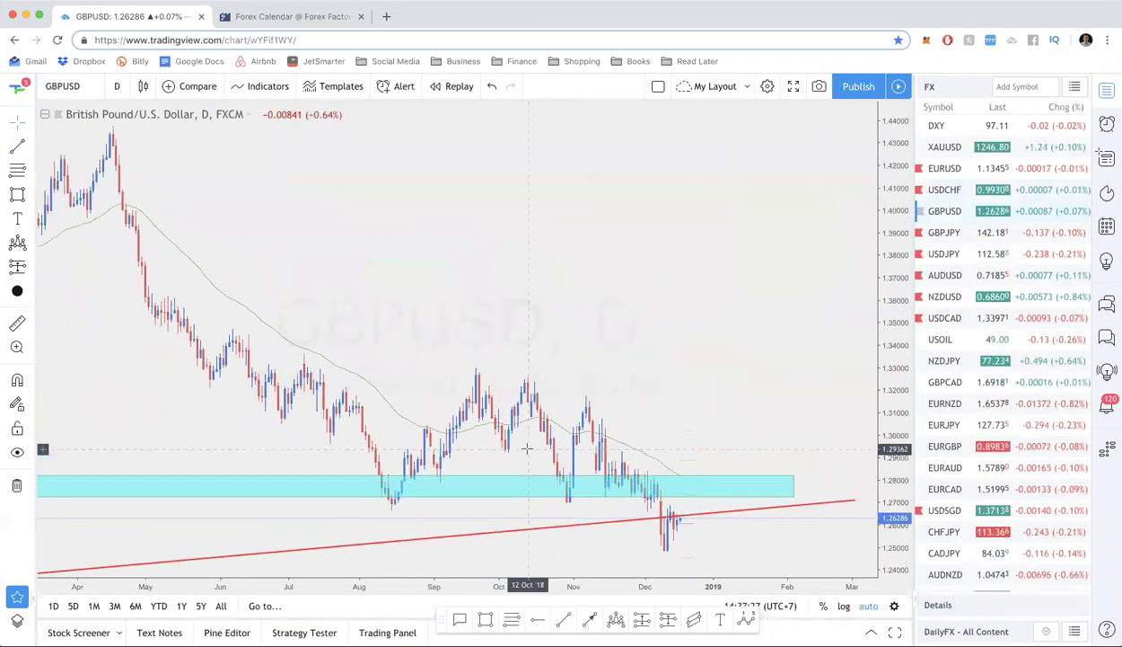
pyautogui.write('1w')
pyautogui.press('Return')
pyautogui.scroll(2, 528, 449)
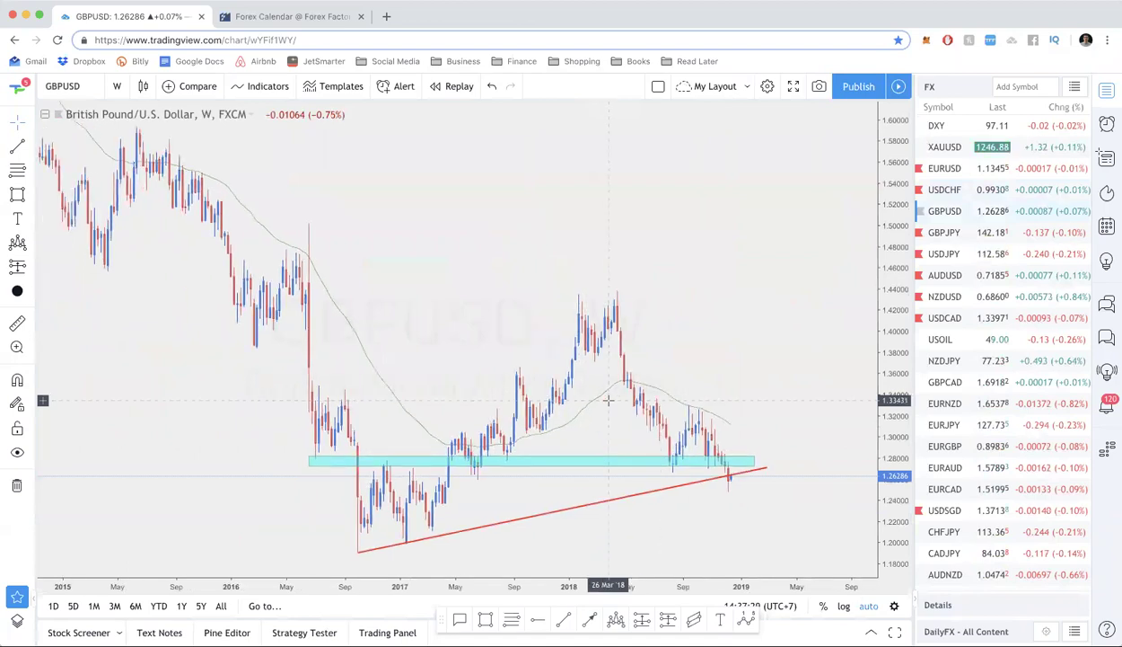
pyautogui.scroll(3, 608, 400)
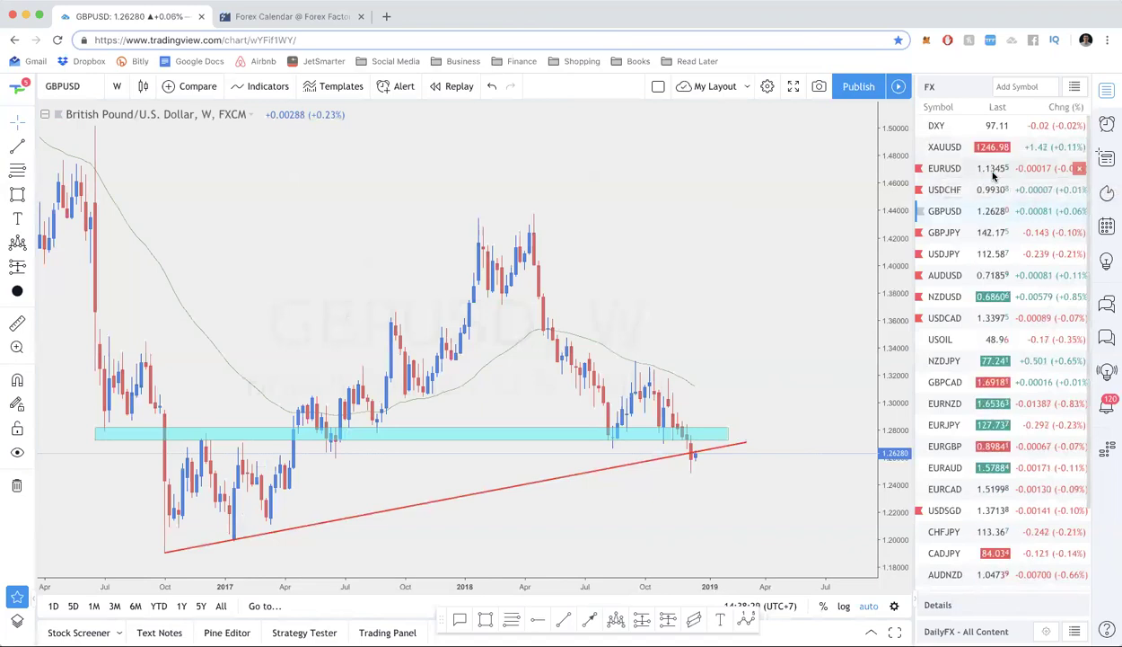
# Step: Review weekly GBPUSD price action from 2016 to the latest candles around the rising trendline
pyautogui.scroll(-3, 733, 286)
pyautogui.scroll(-3, 733, 285)
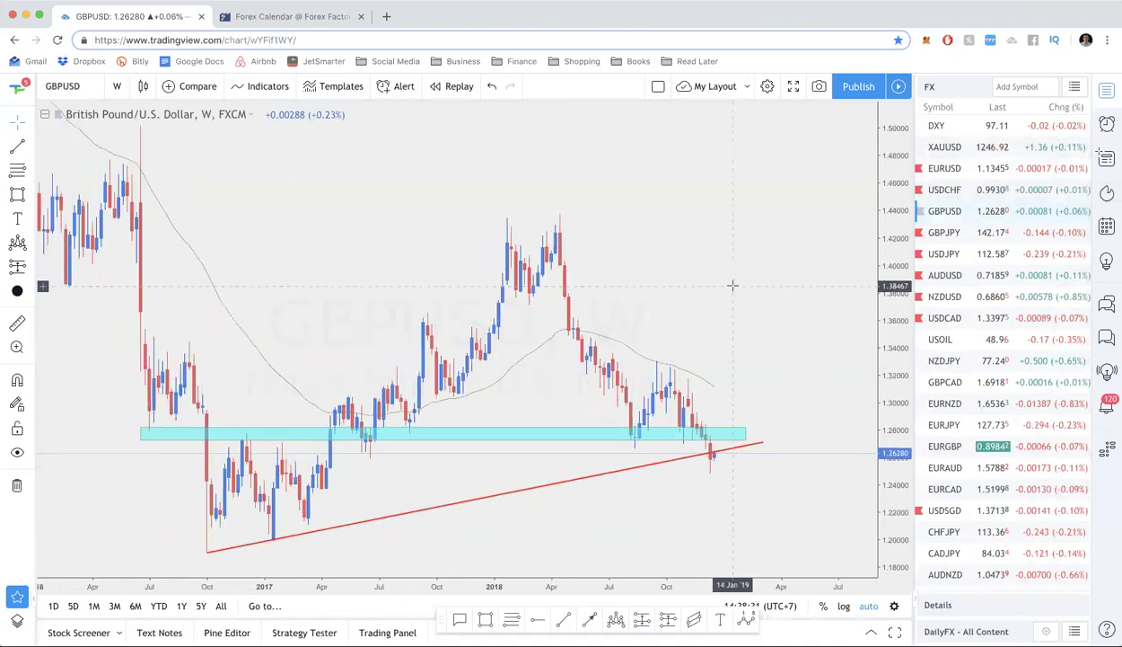
pyautogui.scroll(5, 733, 285)
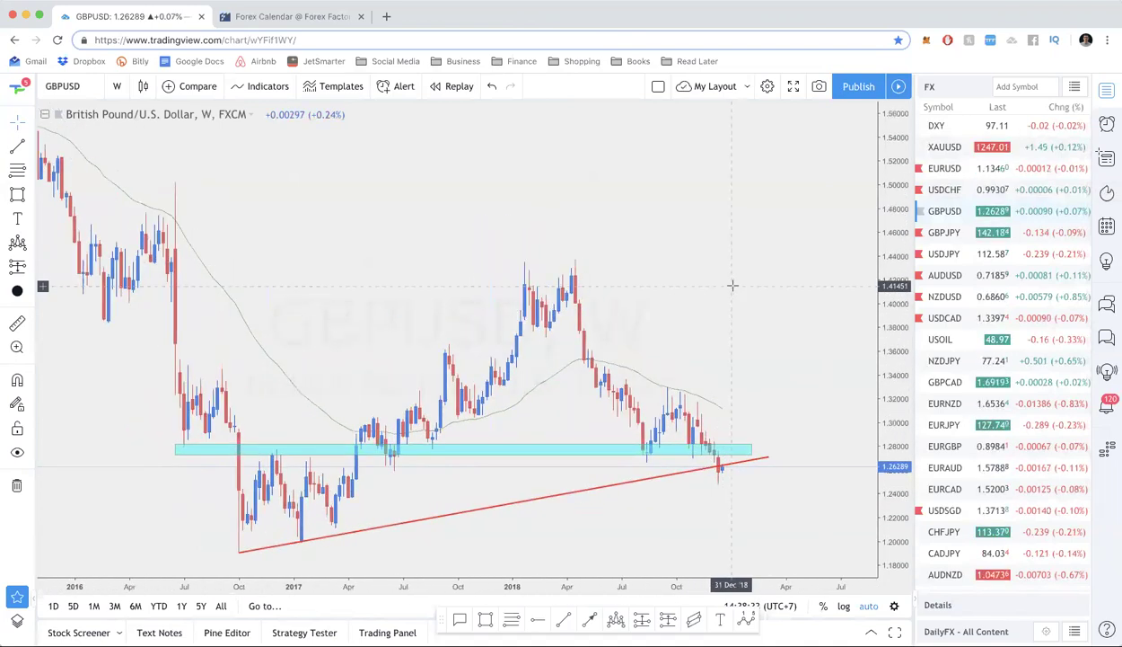
pyautogui.scroll(-2, 745, 288)
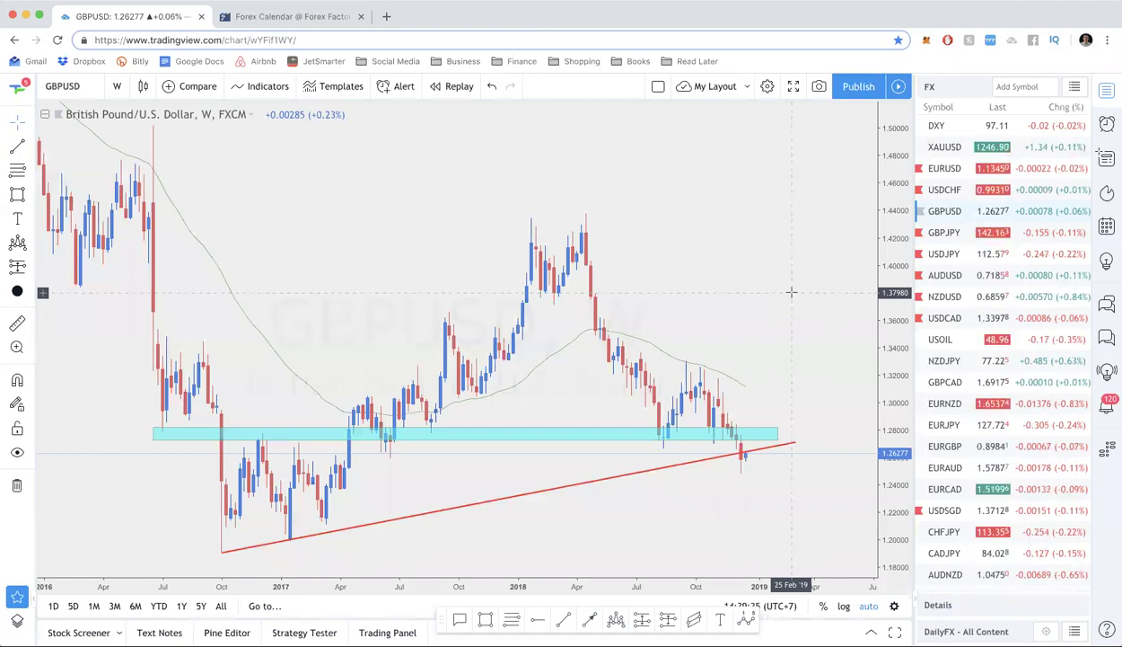
pyautogui.scroll(-4, 776, 253)
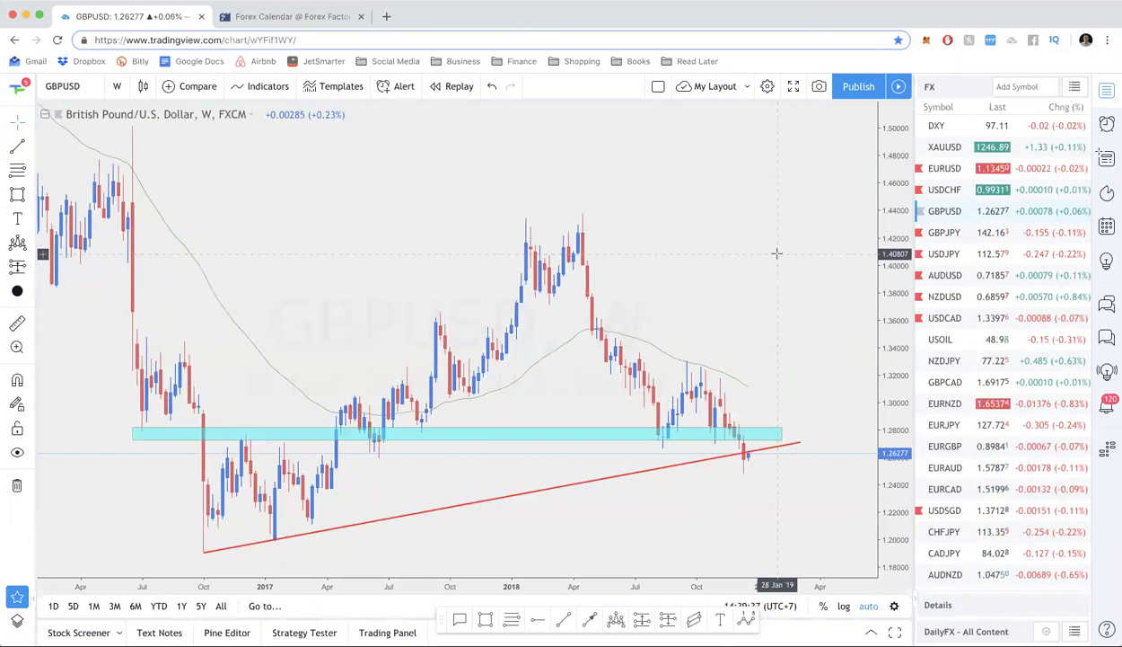
pyautogui.scroll(2, 777, 251)
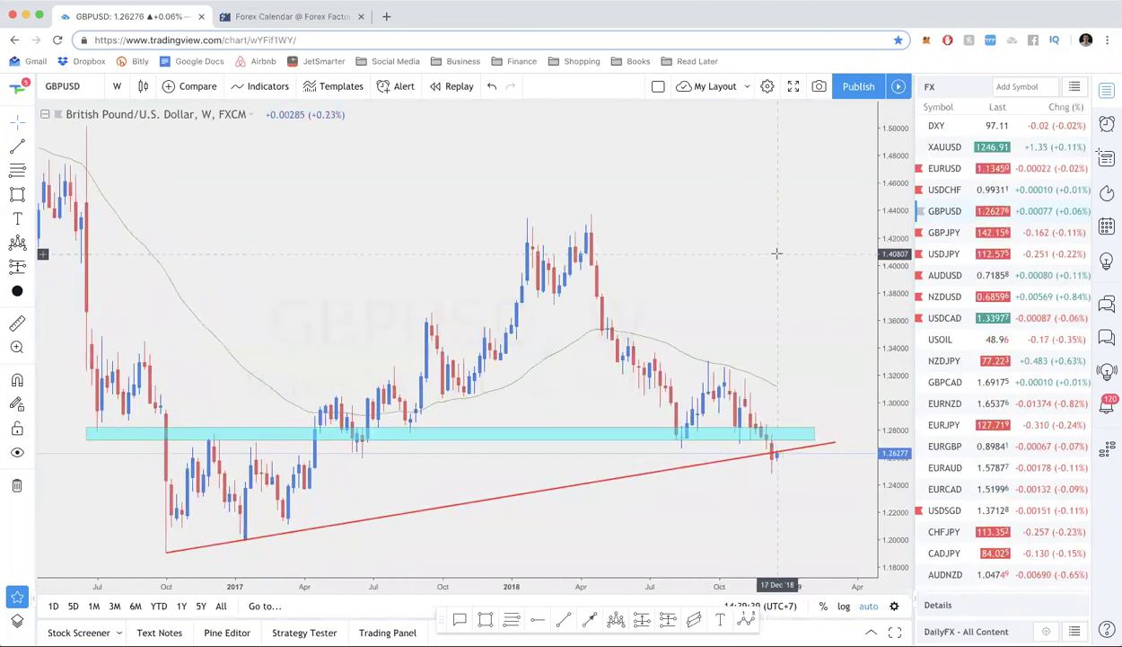
pyautogui.scroll(-2, 777, 251)
# Step: Open GBPJPY and examine it on the weekly and 1-hour intervals around the rising trendline
pyautogui.click(947, 233)
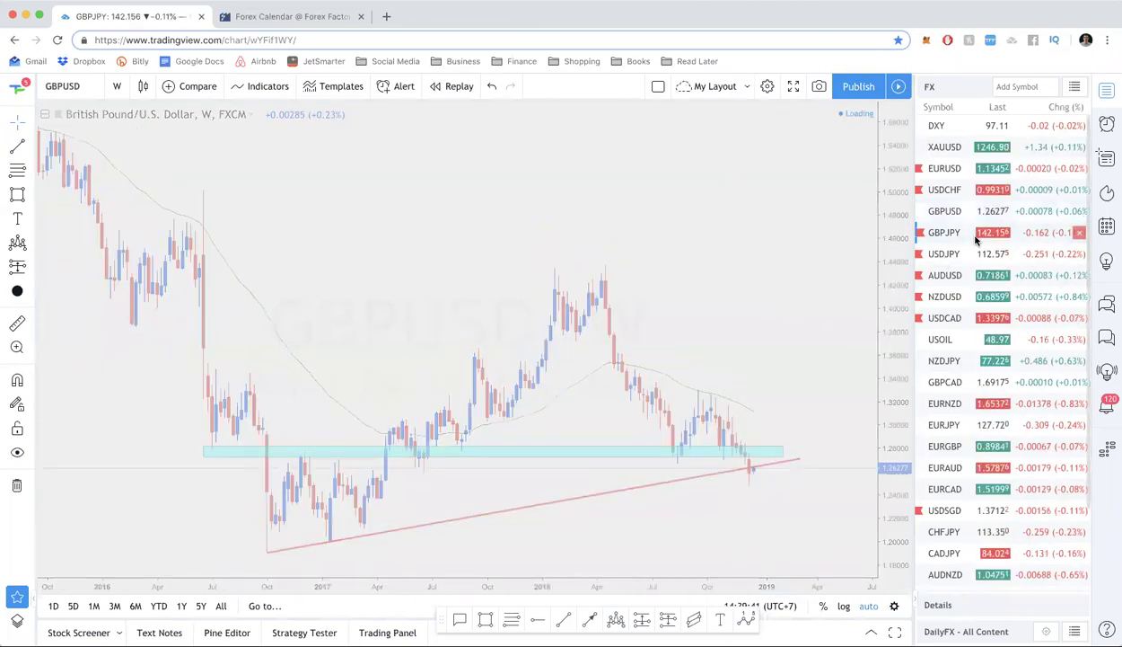
pyautogui.scroll(5, 628, 314)
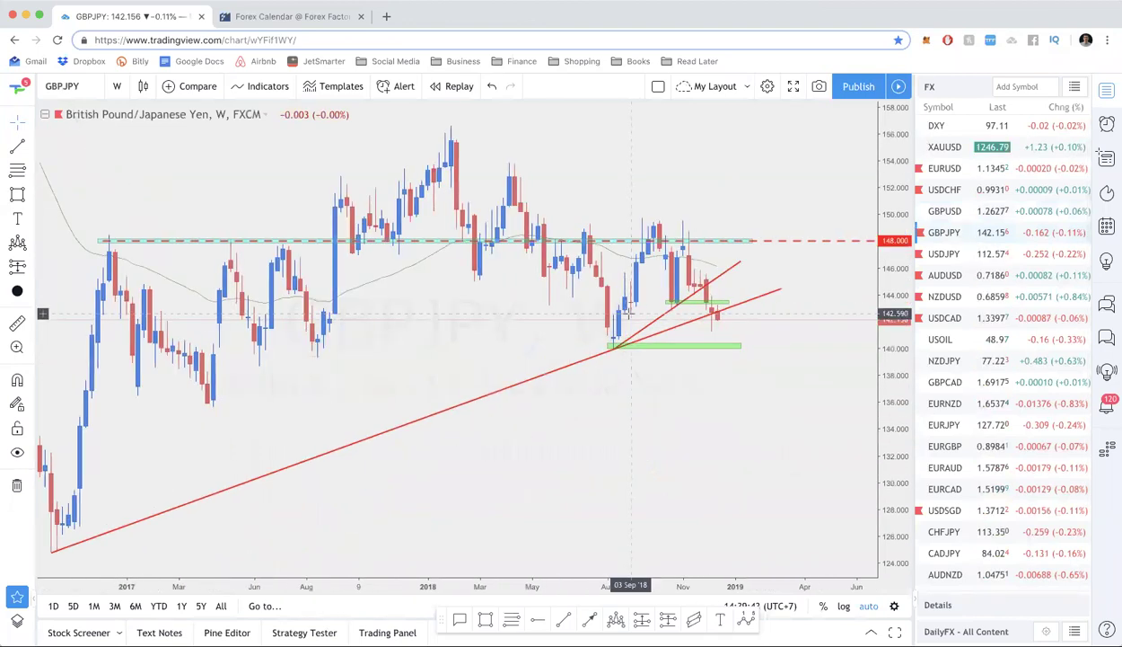
pyautogui.write('1h')
pyautogui.press('Return')
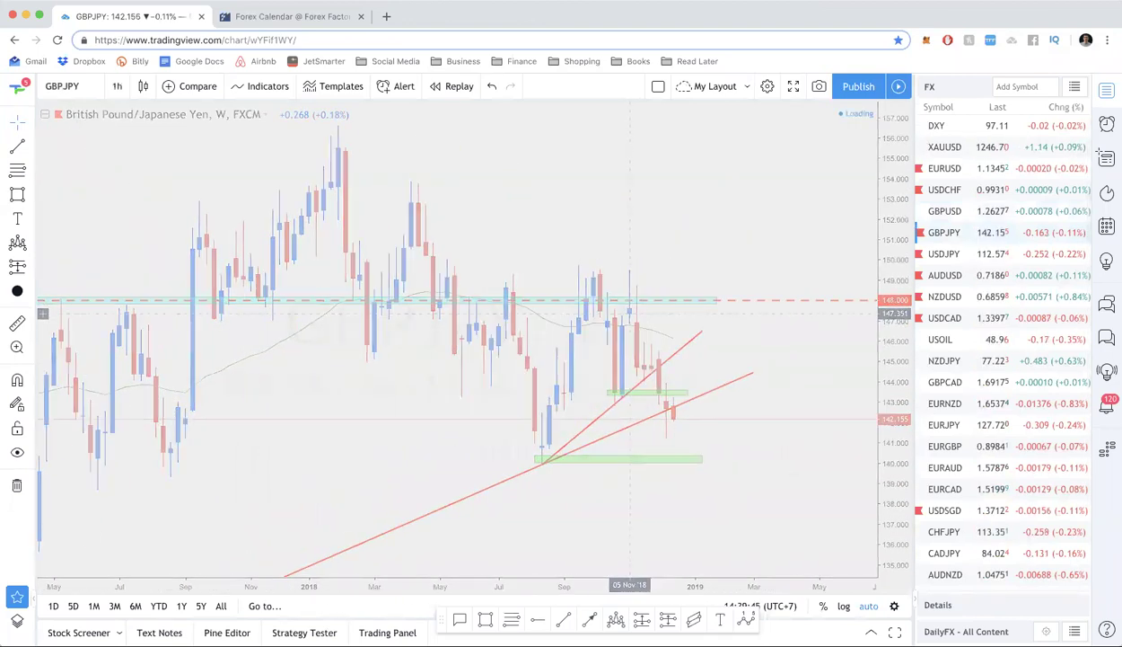
pyautogui.scroll(-3, 626, 313)
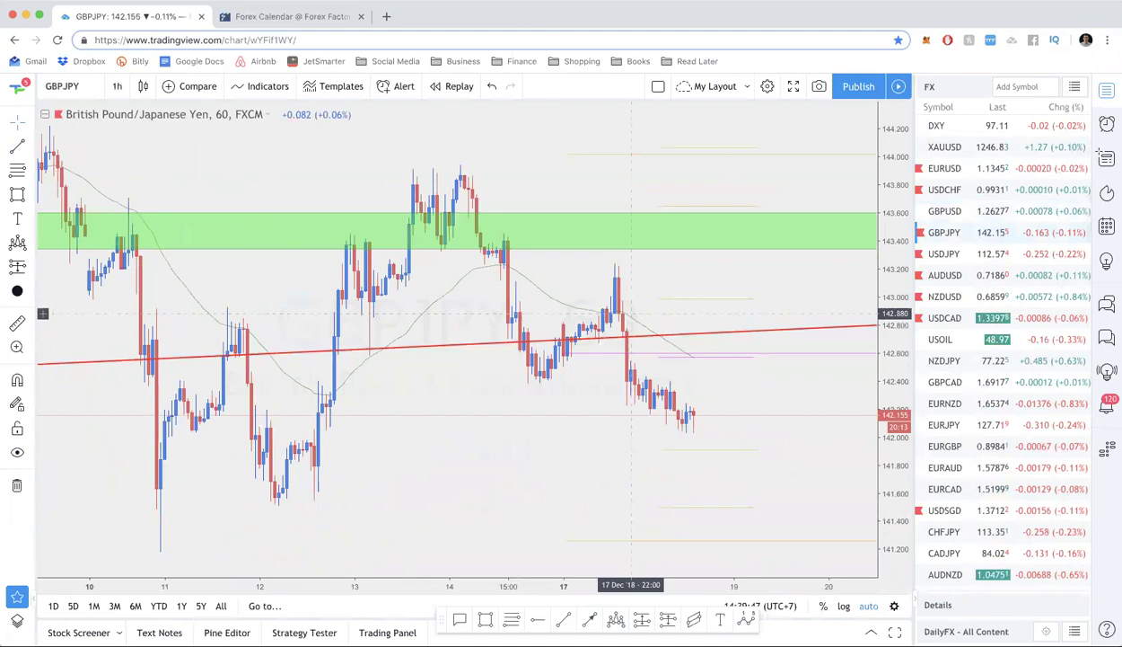
# Step: Switch GBPJPY to the 4-hour interval
pyautogui.write('4')
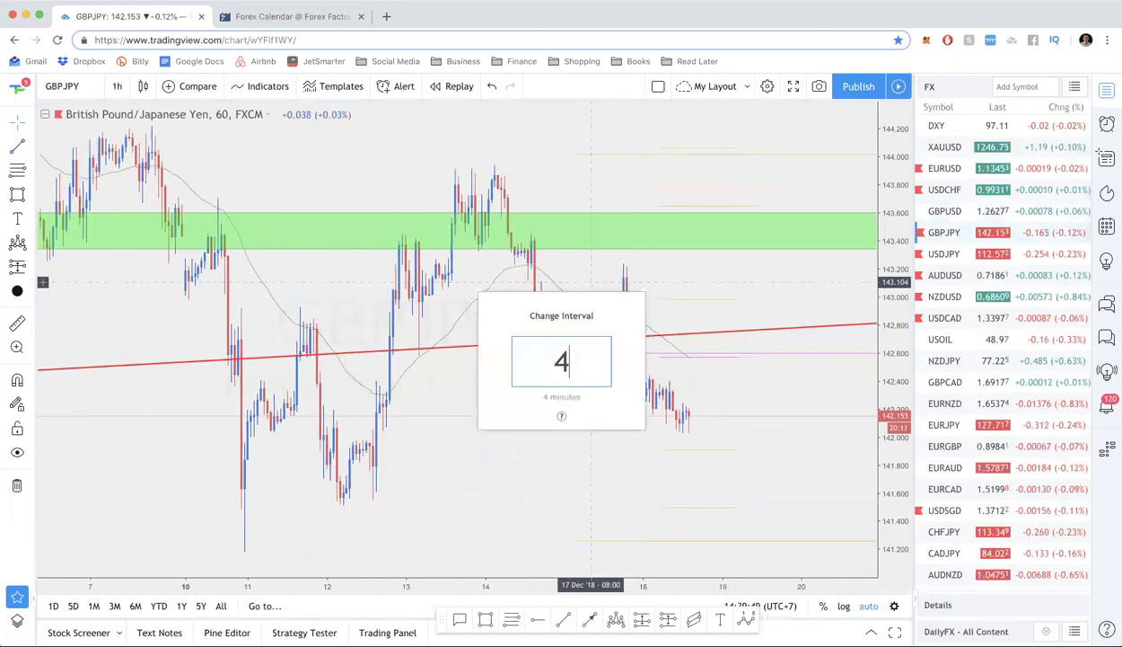
pyautogui.write('h')
pyautogui.press('Return')
# Step: Switch GBPJPY to the daily interval and bring the two green zones, the rising trendlines and the 148.000 level into view
pyautogui.write('1')
pyautogui.press('BackSpace')
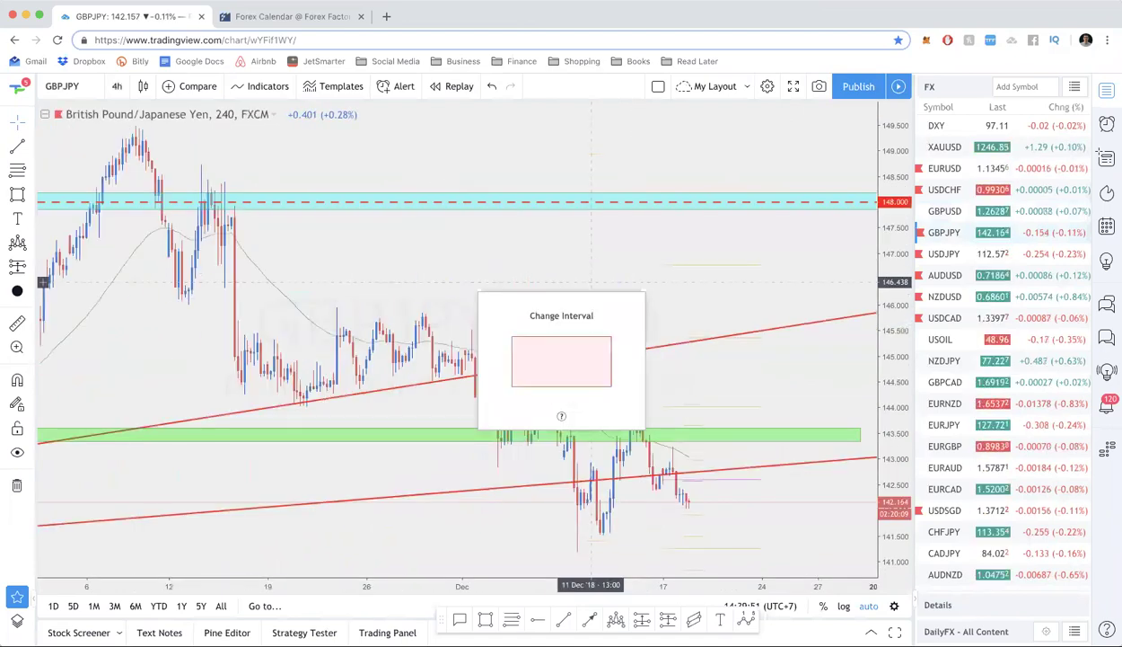
pyautogui.press('Escape')
pyautogui.write('1')
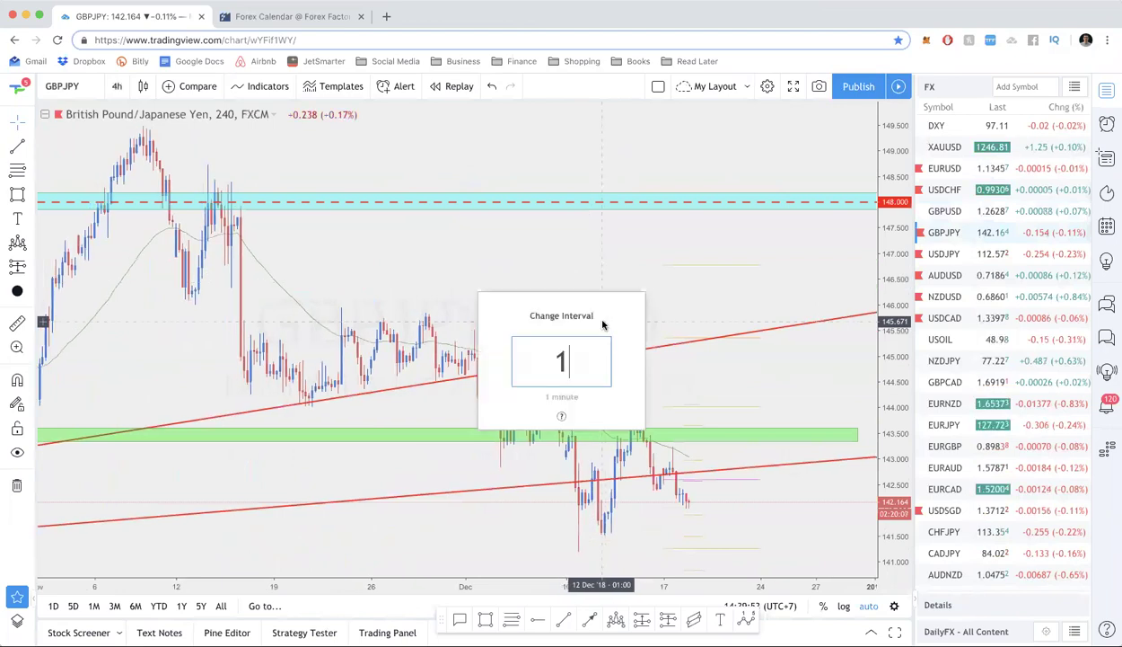
pyautogui.write('d')
pyautogui.press('Return')
pyautogui.scroll(5, 602, 321)
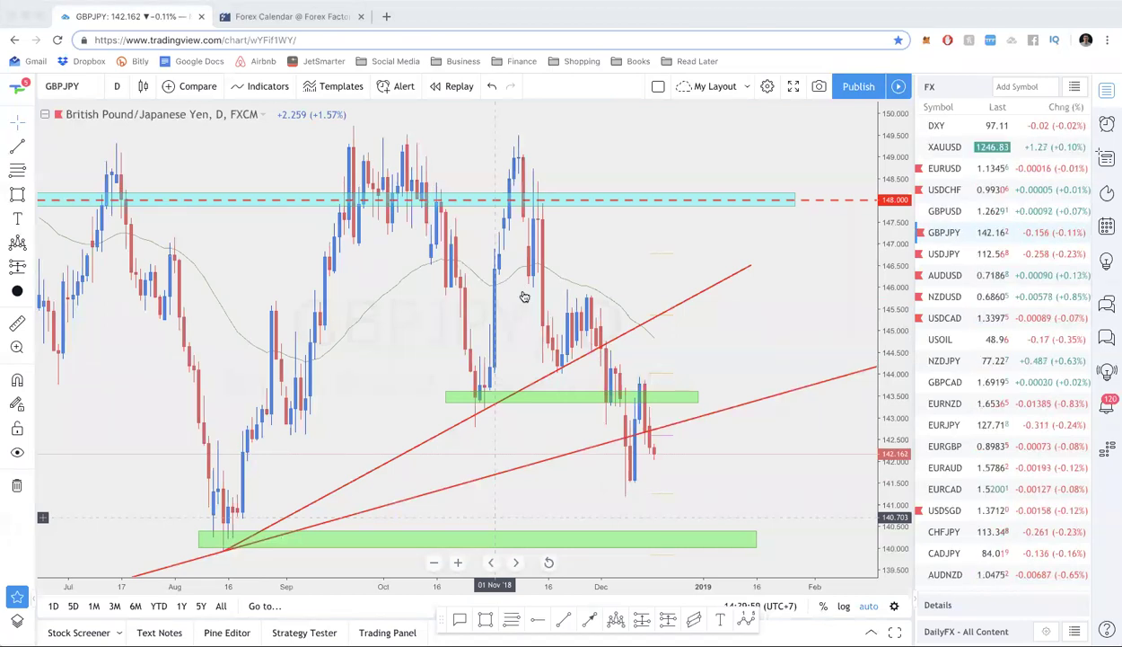
# Step: Switch GBPJPY to the 4-hour interval and examine the recent candles around the green zone and the lower rising trendline
pyautogui.click(652, 395)
pyautogui.scroll(2, 650, 420)
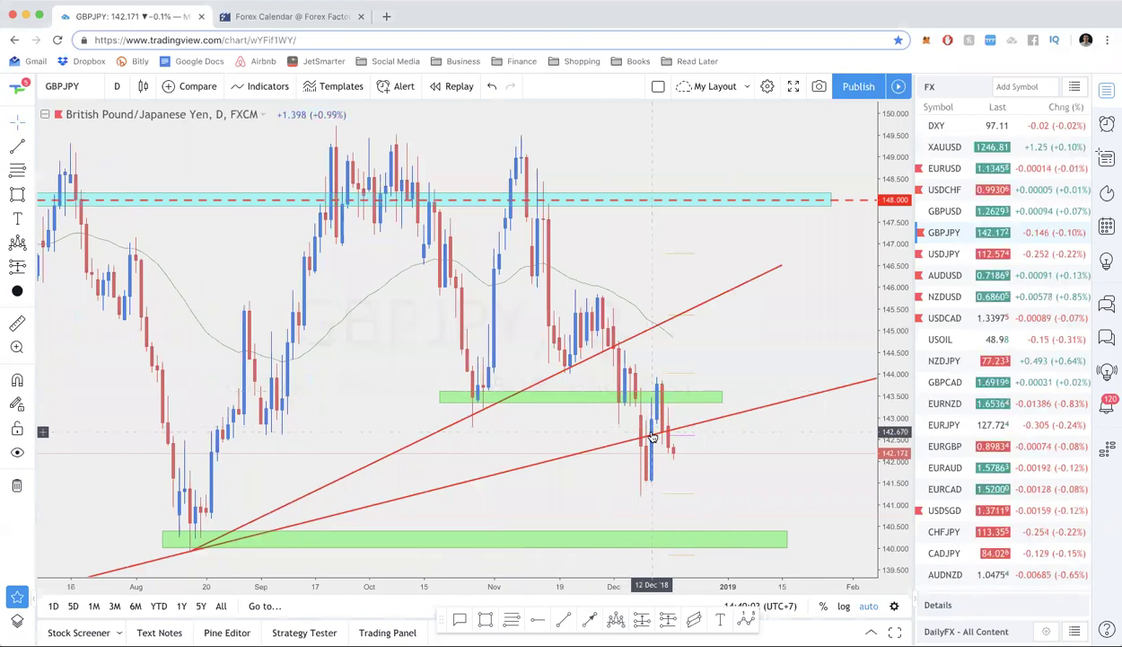
pyautogui.write('4h')
pyautogui.press('Return')
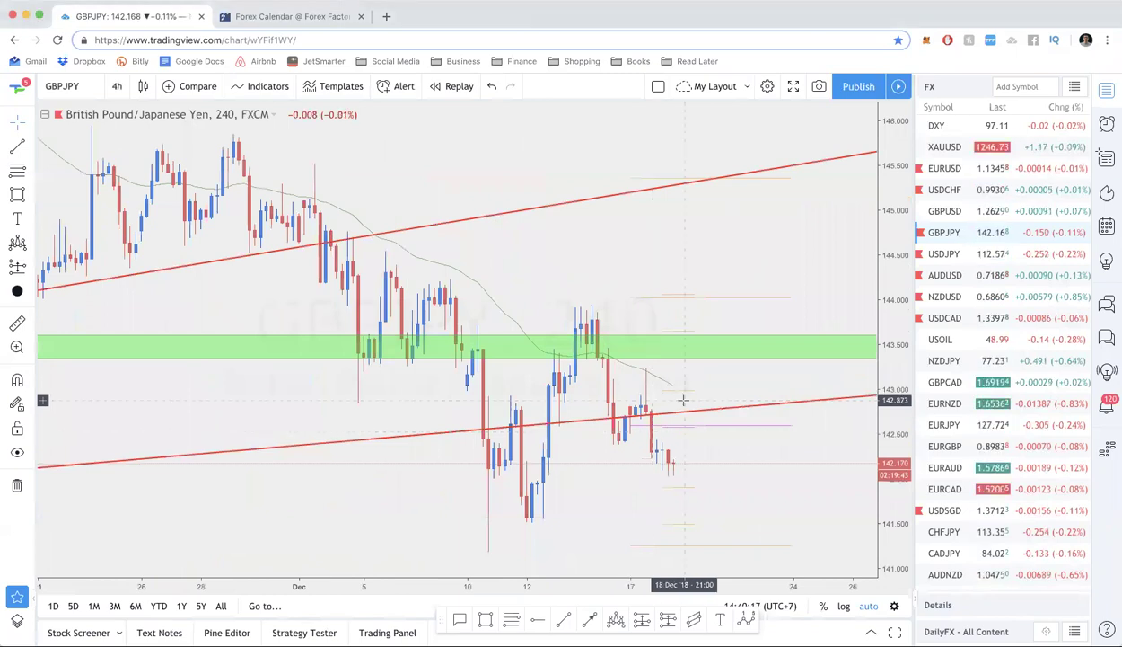
pyautogui.scroll(1, 682, 400)
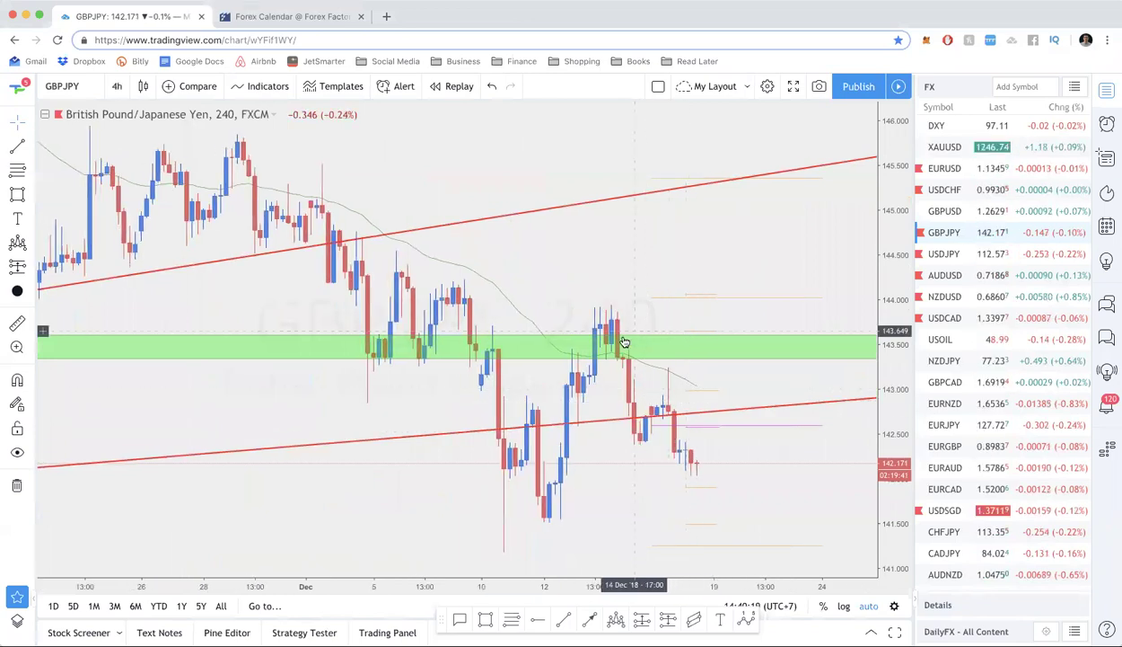
pyautogui.scroll(2, 624, 341)
pyautogui.scroll(1, 624, 341)
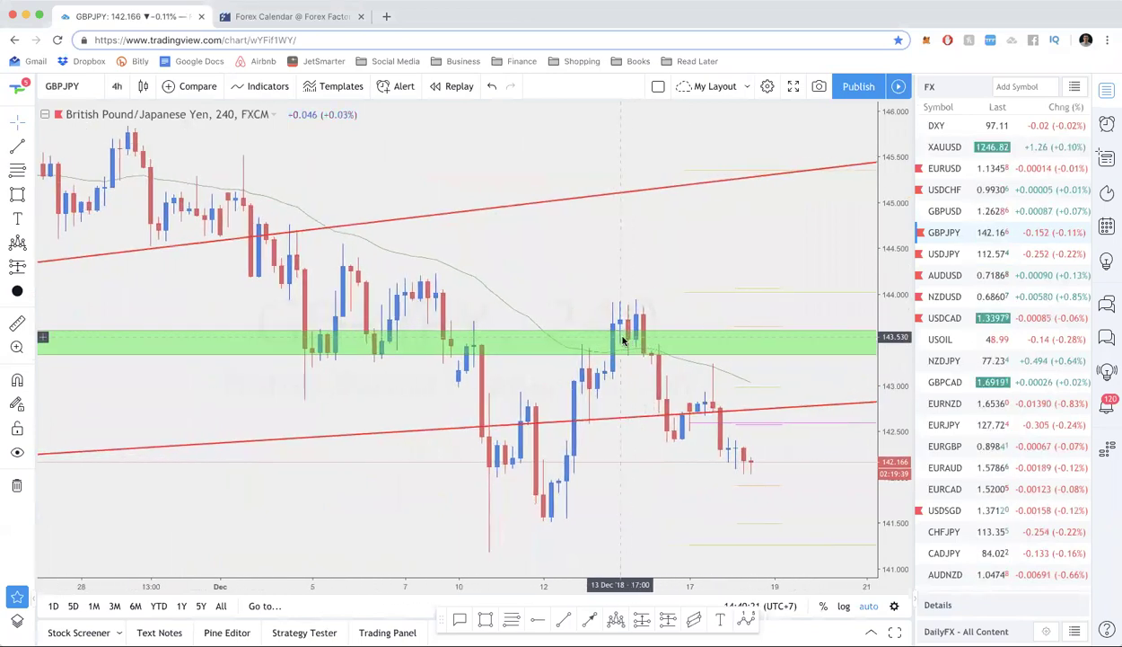
# Step: Switch GBPJPY to the 1-hour interval and examine the mid-December candles around the green zone
pyautogui.write('60')
pyautogui.press('Return')
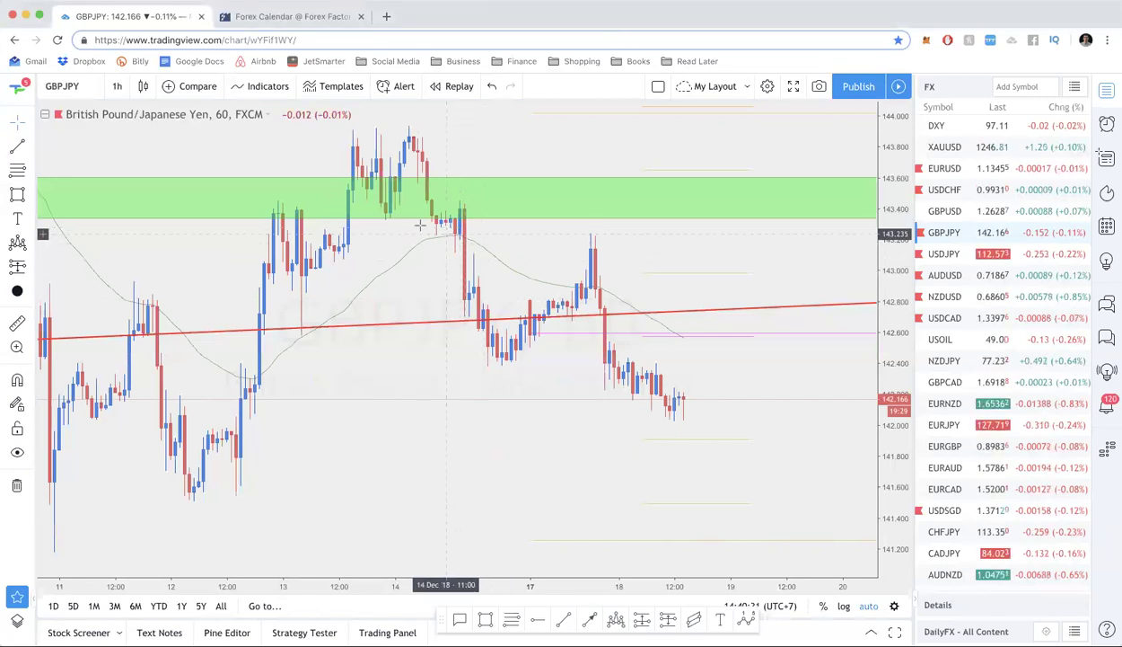
pyautogui.scroll(-2, 409, 223)
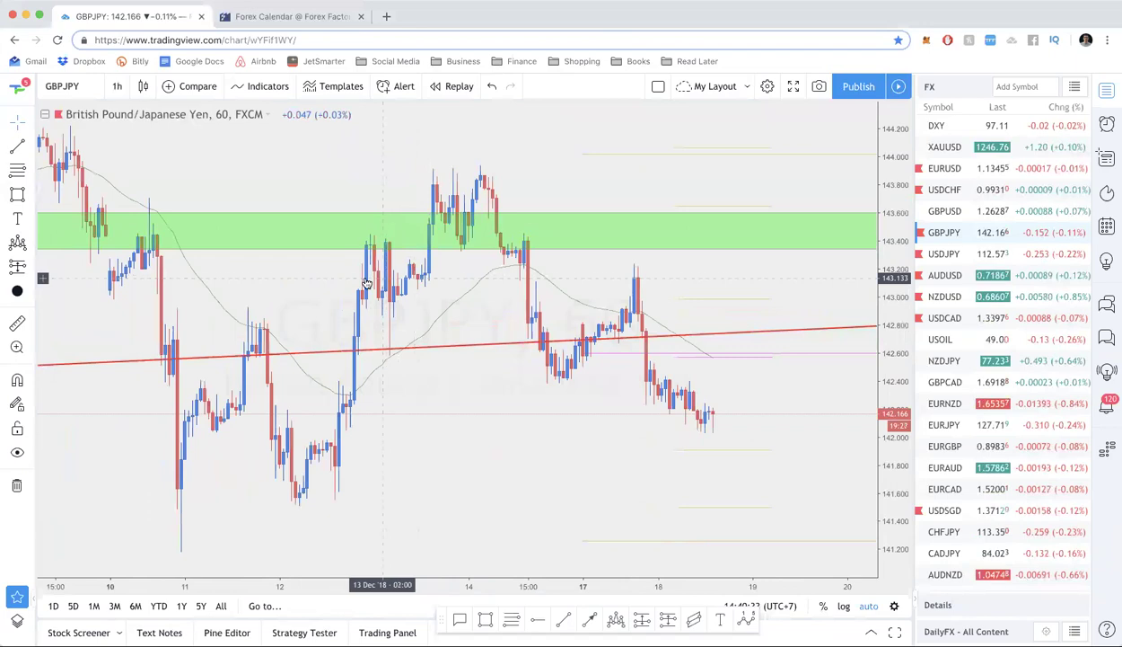
pyautogui.scroll(2, 366, 284)
# Step: Return GBPJPY to the 4-hour interval and inspect the early-December break below the green zone
pyautogui.press('4')
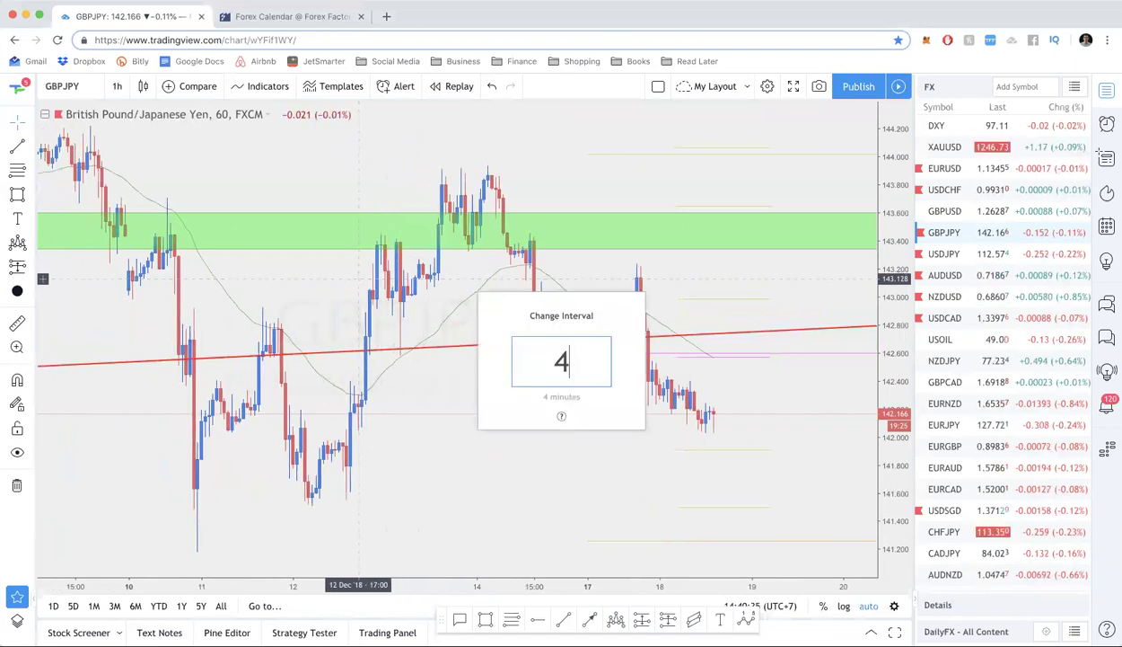
pyautogui.press('Return')
pyautogui.write('4h')
pyautogui.press('Return')
pyautogui.scroll(2, 419, 309)
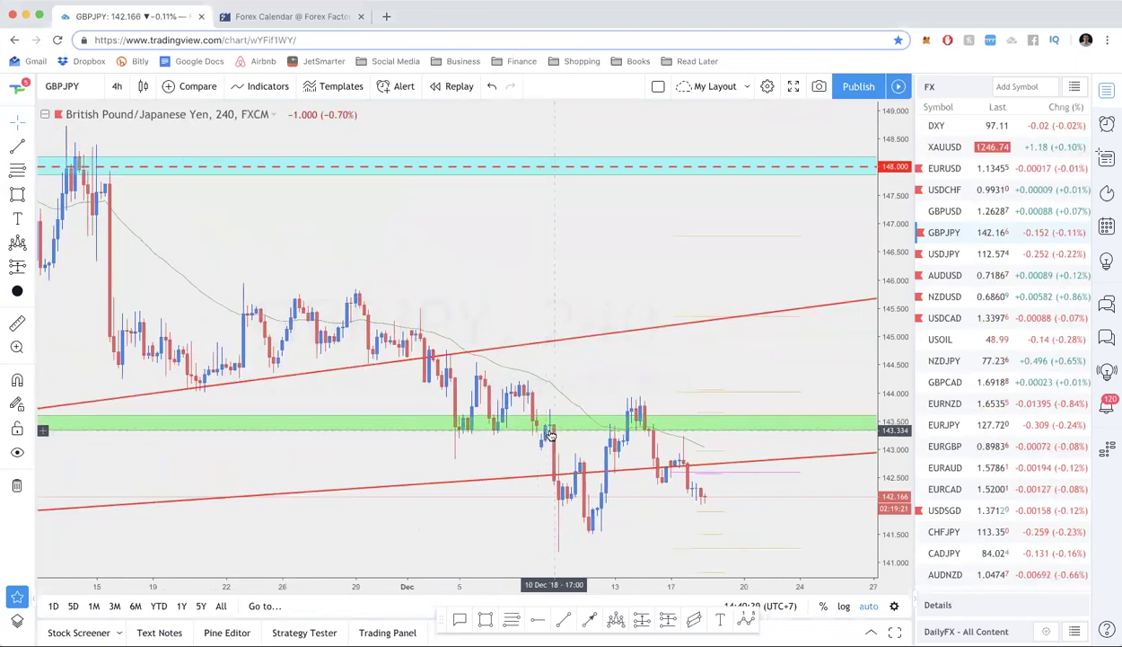
pyautogui.click(551, 432)
pyautogui.scroll(1, 550, 434)
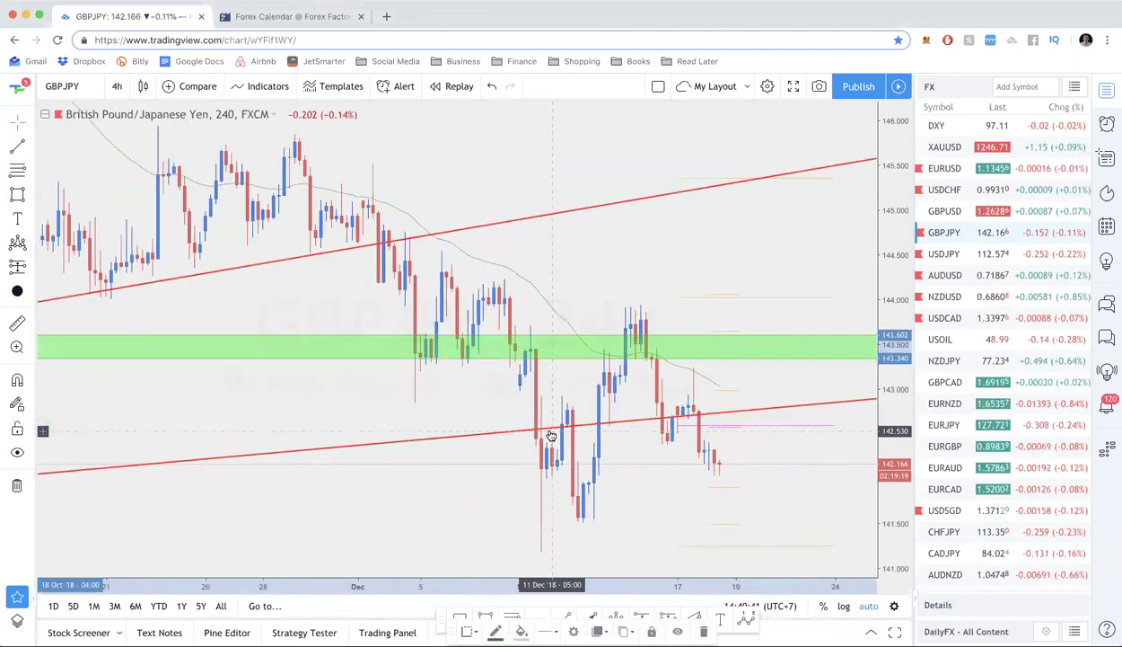
pyautogui.scroll(1, 551, 435)
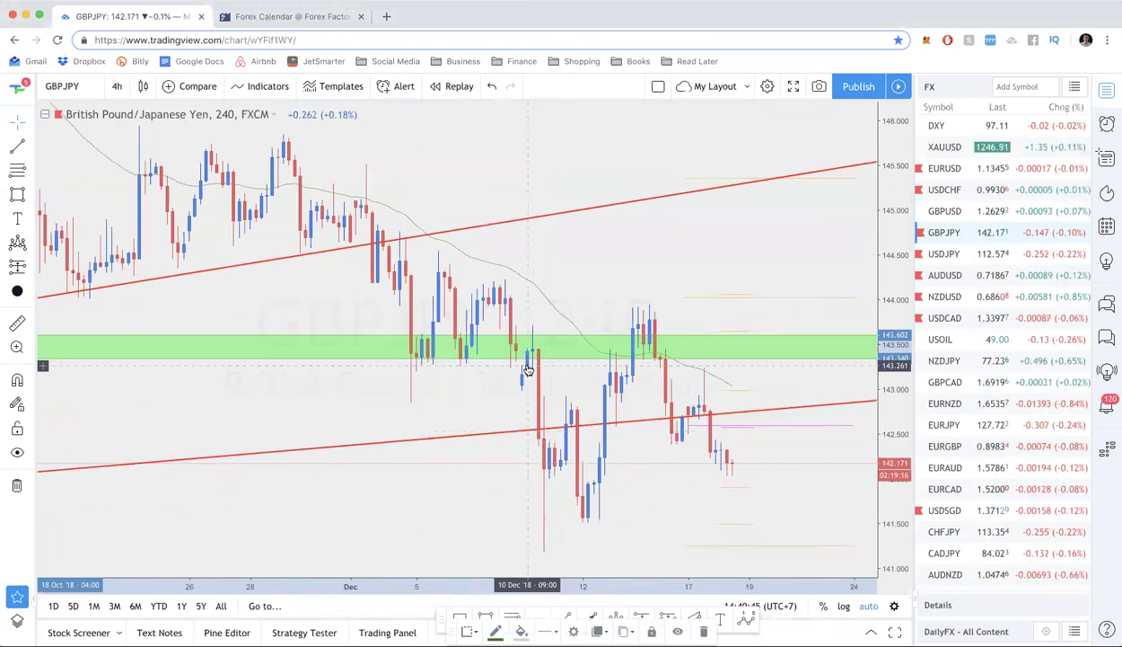
# Step: Switch GBPJPY to the monthly interval and review the candles from 2014 onwards around the rising trendline and the 148.000 level
pyautogui.write('1M')
pyautogui.press('Return')
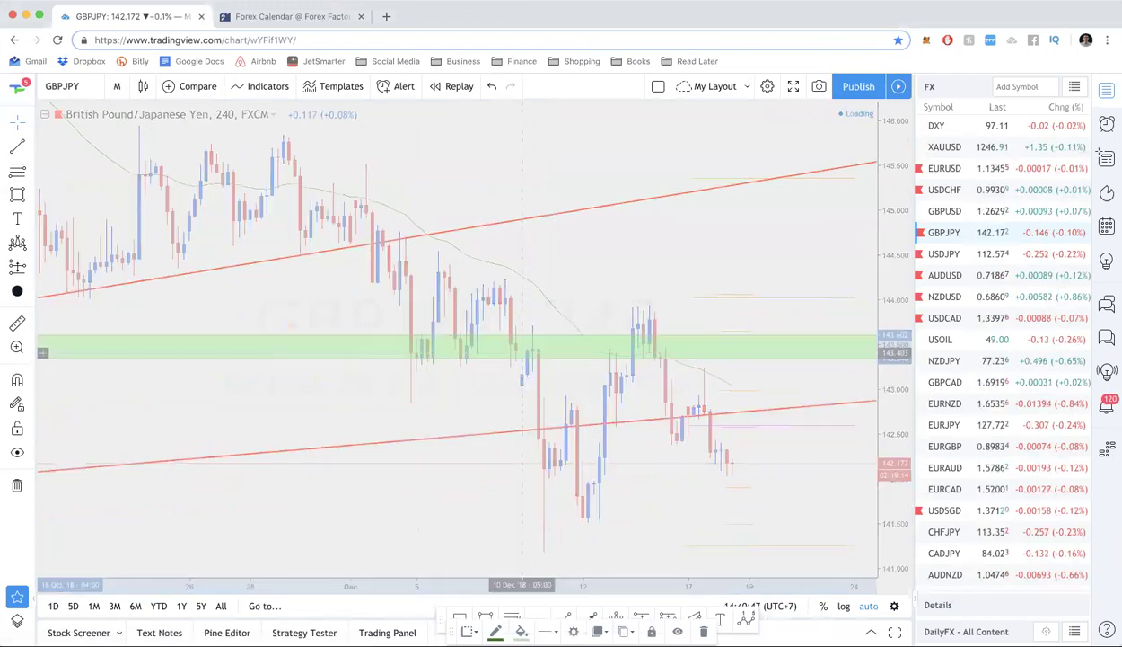
pyautogui.scroll(5, 558, 392)
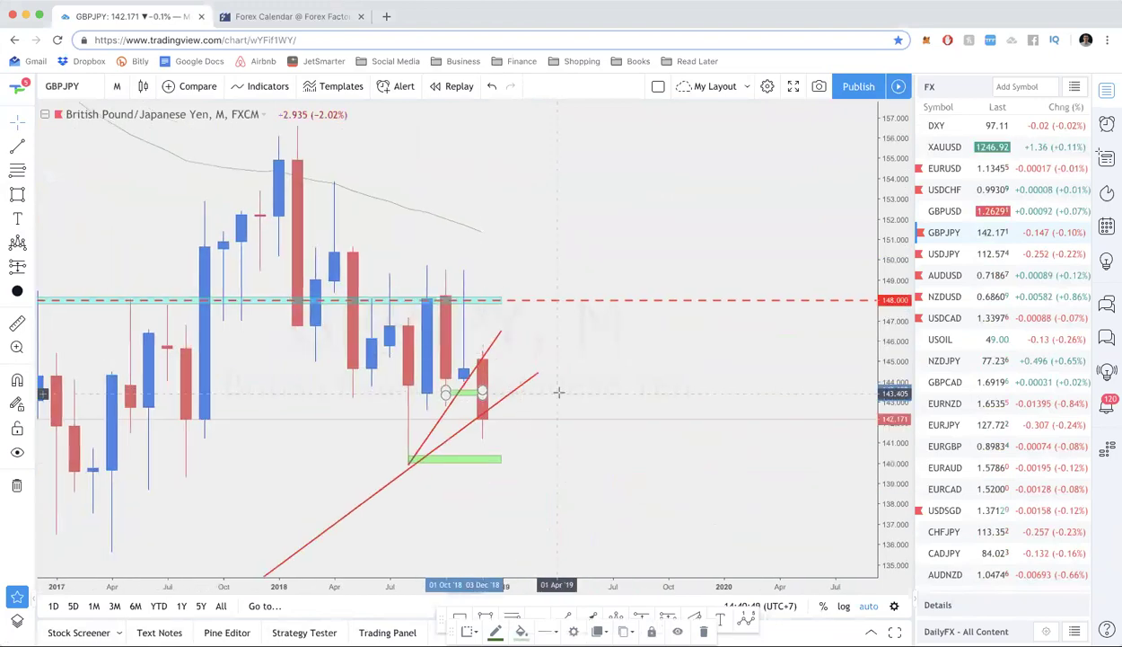
pyautogui.scroll(-3, 558, 392)
pyautogui.scroll(3, 590, 442)
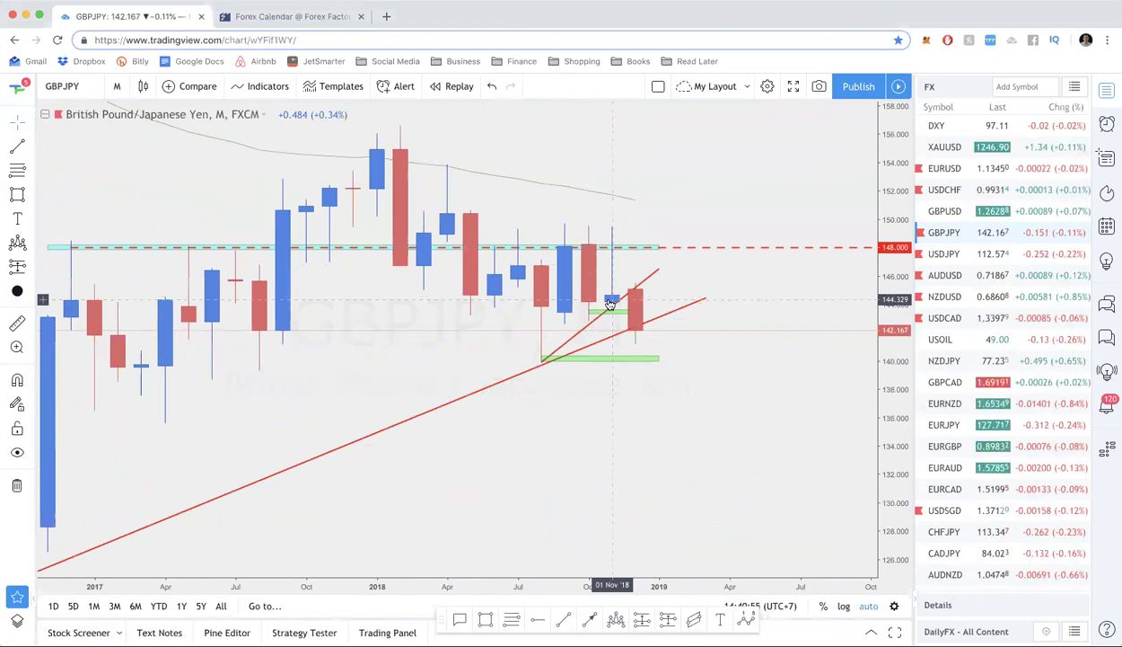
pyautogui.scroll(-3, 493, 278)
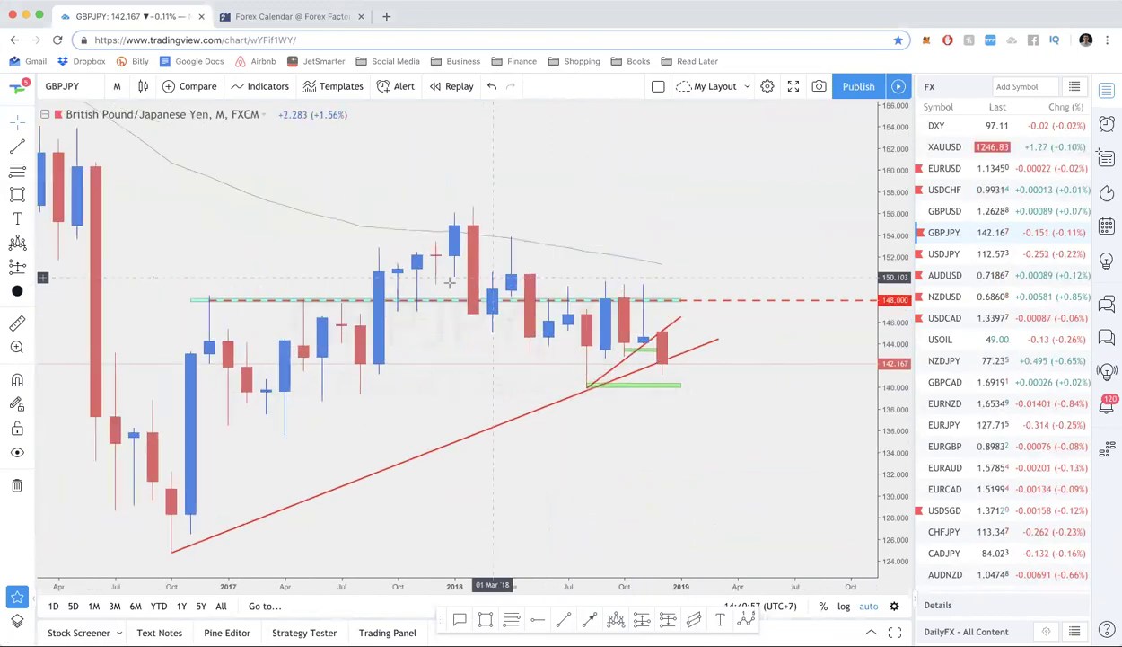
pyautogui.scroll(-2, 449, 282)
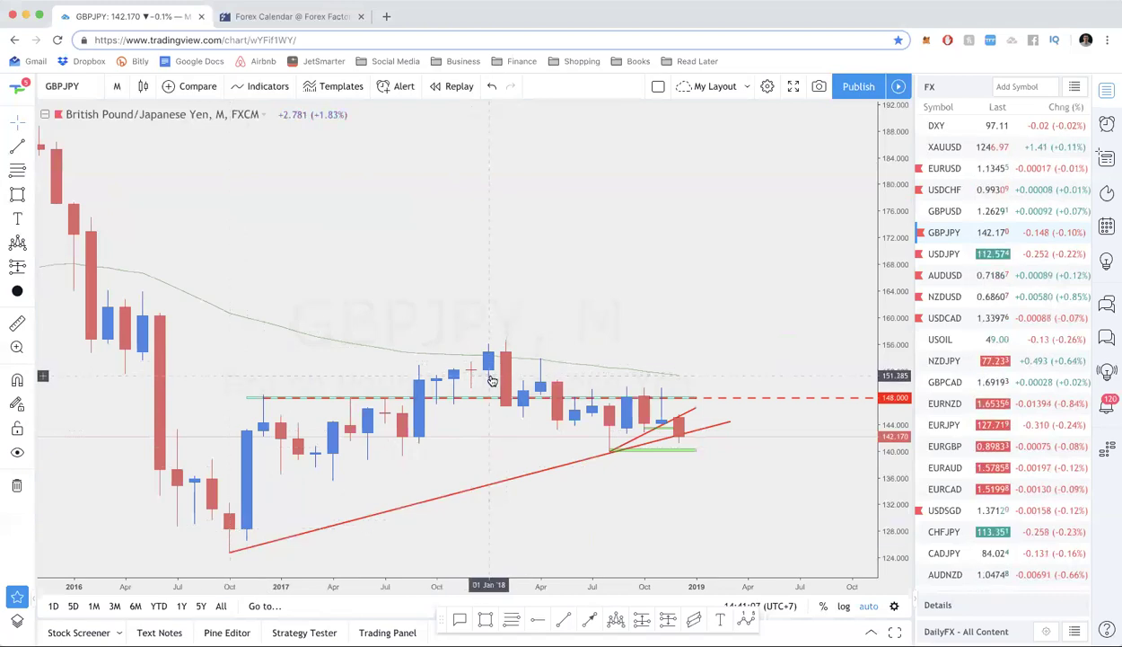
pyautogui.scroll(-1, 428, 444)
pyautogui.scroll(-1, 427, 444)
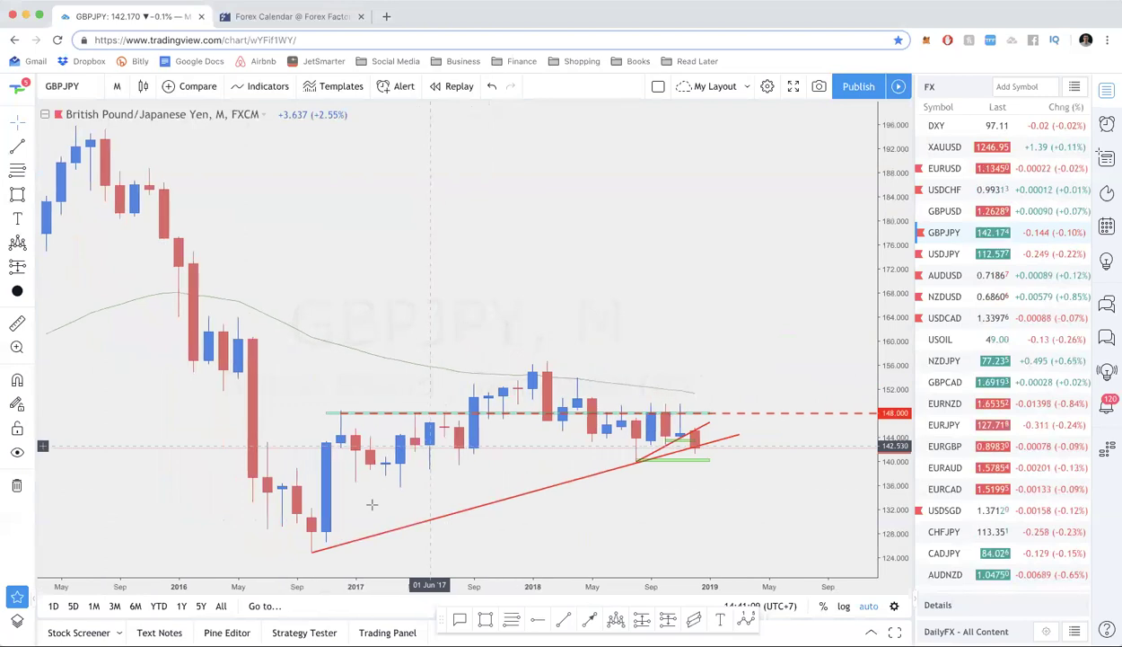
pyautogui.scroll(-1, 287, 184)
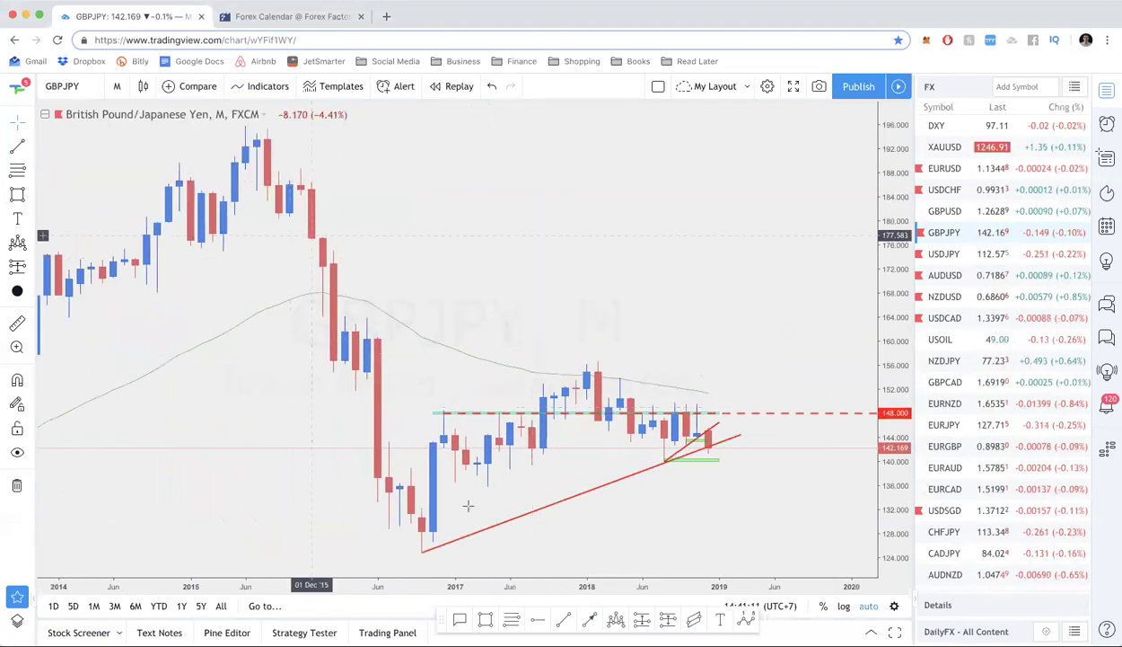
# Step: Measure the price distance of the monthly decline into the 2016 low, repeat the measurement from slightly lower, and clear it
pyautogui.keyDown('shift'); pyautogui.click(405, 145); pyautogui.keyUp('shift')
pyautogui.click(401, 543)
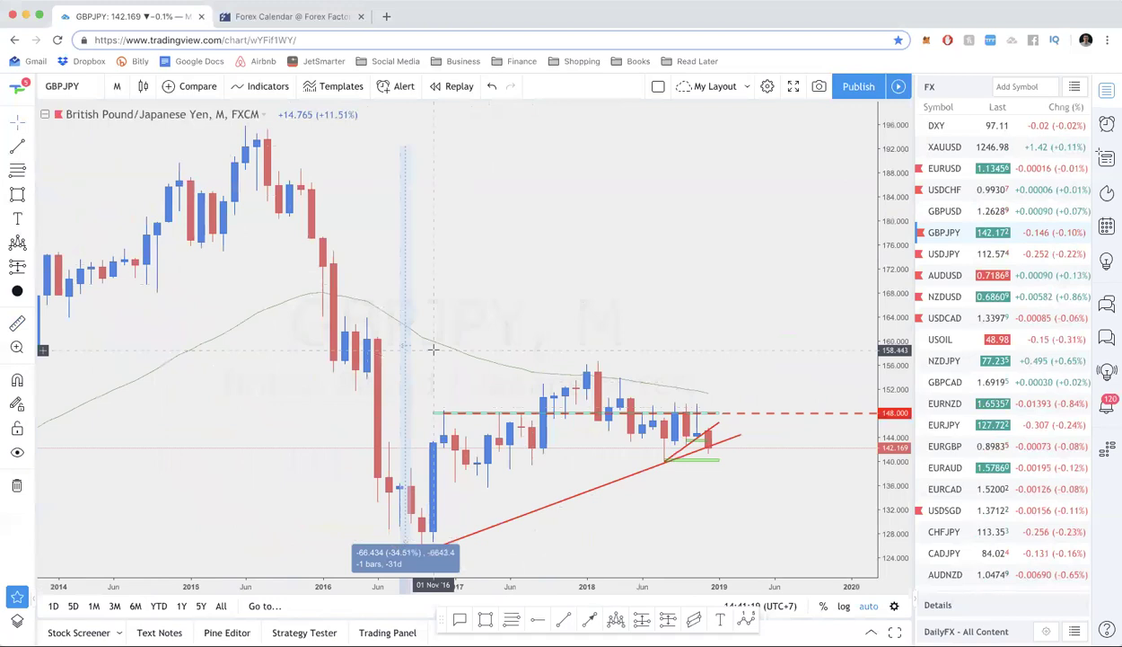
pyautogui.click(401, 202)
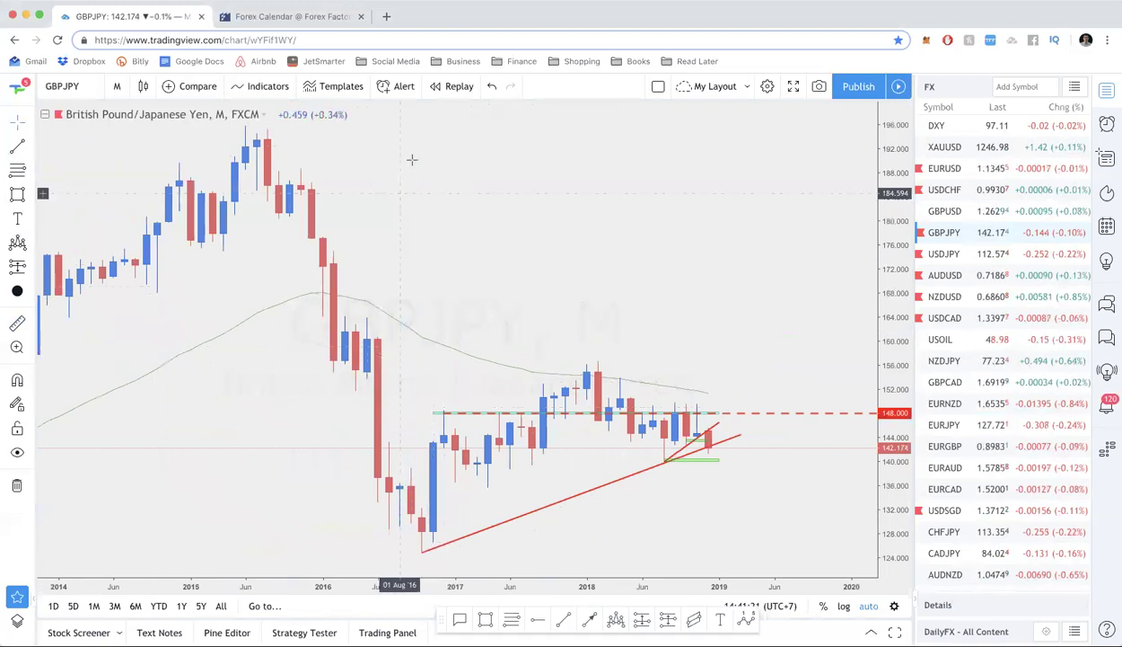
pyautogui.keyDown('shift'); pyautogui.click(400, 158); pyautogui.keyUp('shift')
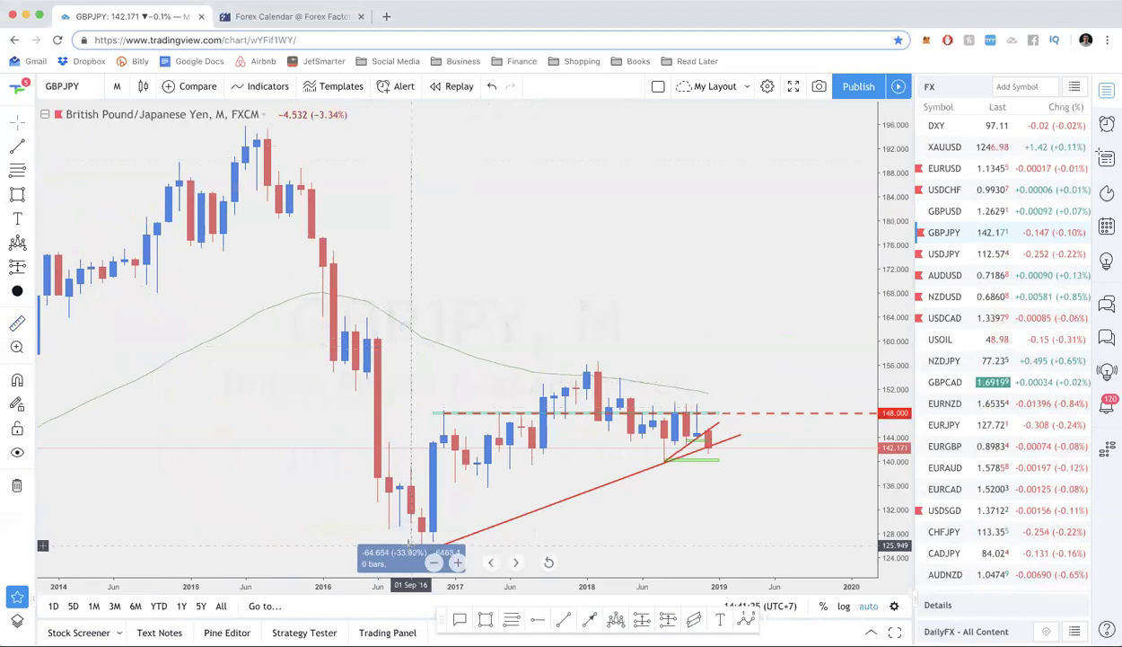
pyautogui.click(409, 404)
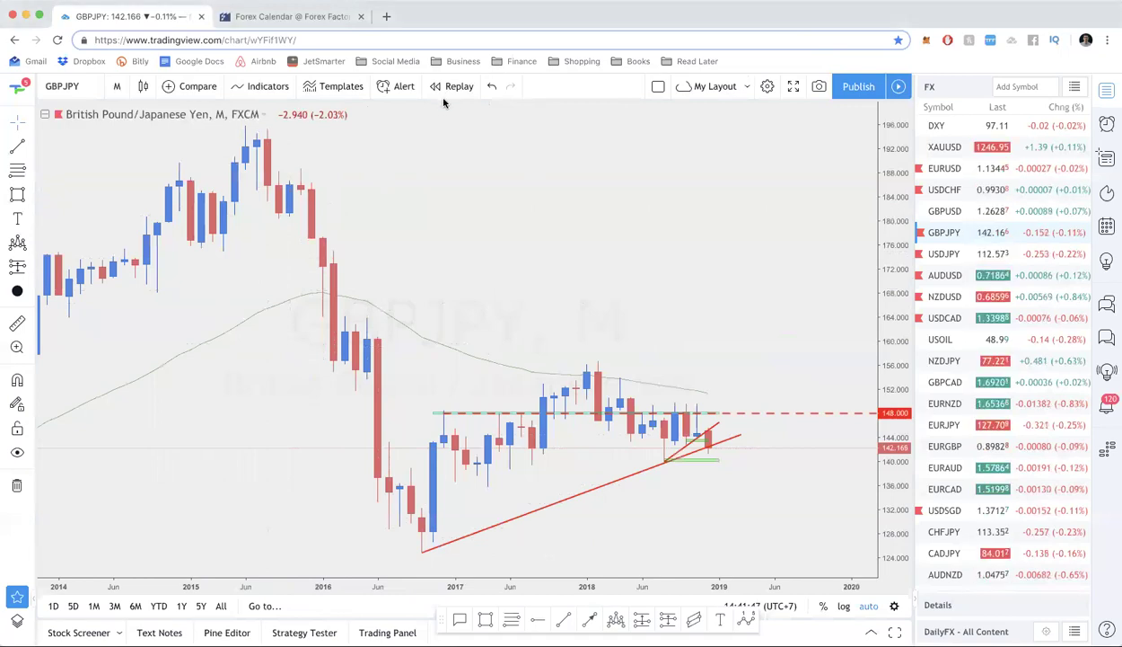
# Step: Examine GBPJPY's monthly history back to 2005, including the 2007 and 2015 peaks and the structure above the rising trendline from 2016
pyautogui.hscroll(-2, 494, 271)
pyautogui.scroll(-5, 493, 274)
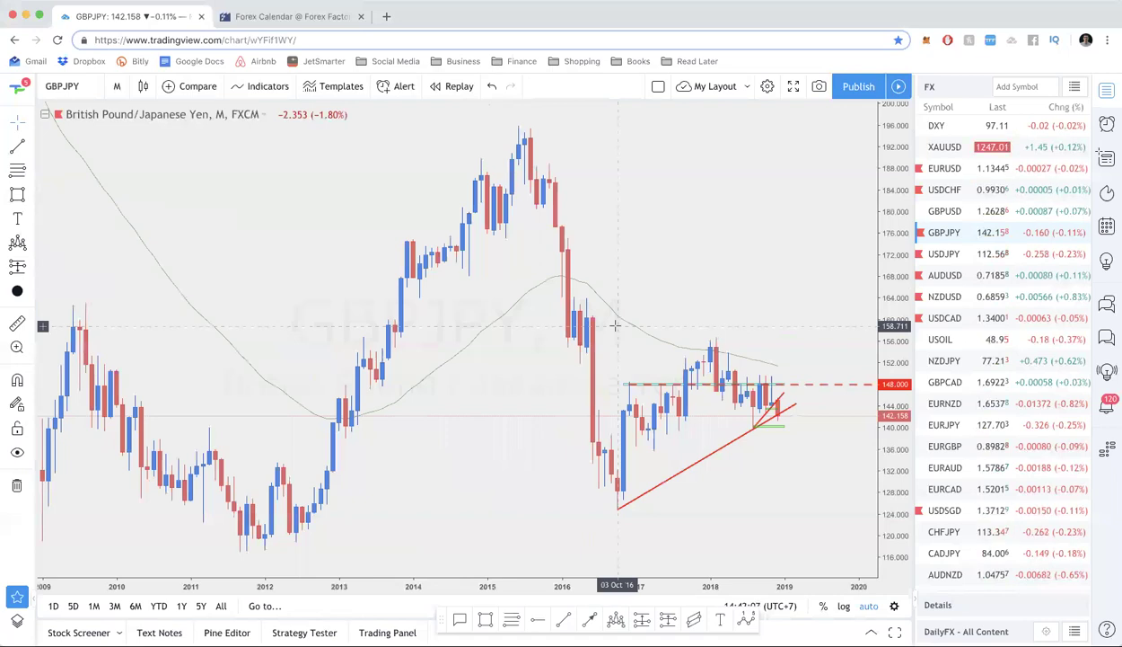
pyautogui.scroll(2, 614, 325)
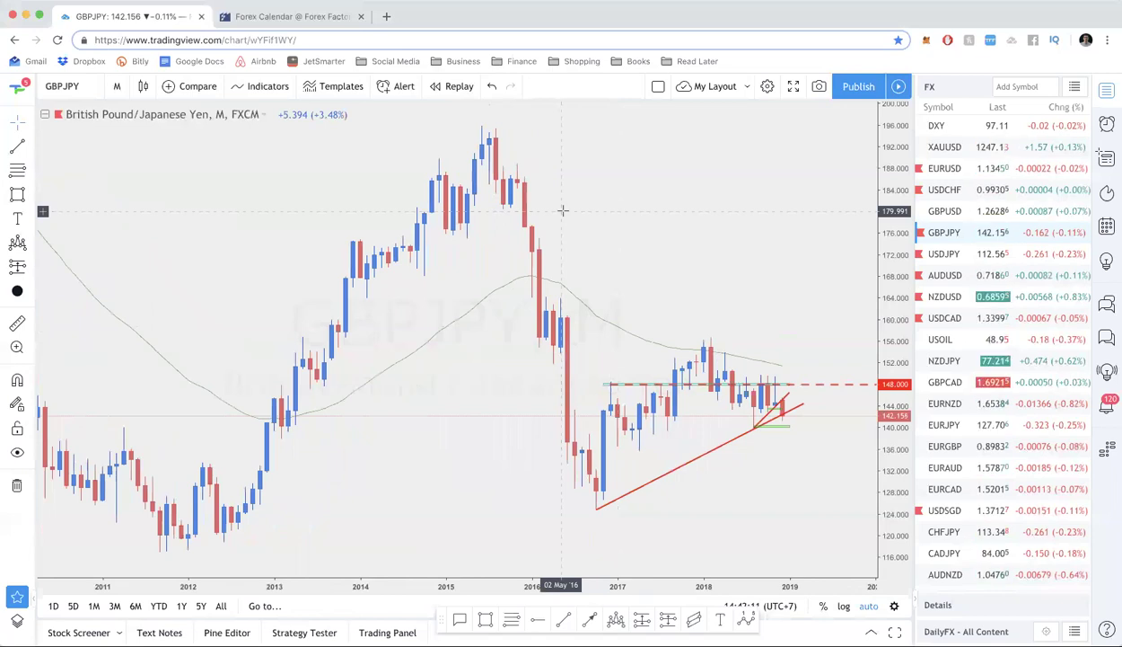
pyautogui.scroll(1, 562, 211)
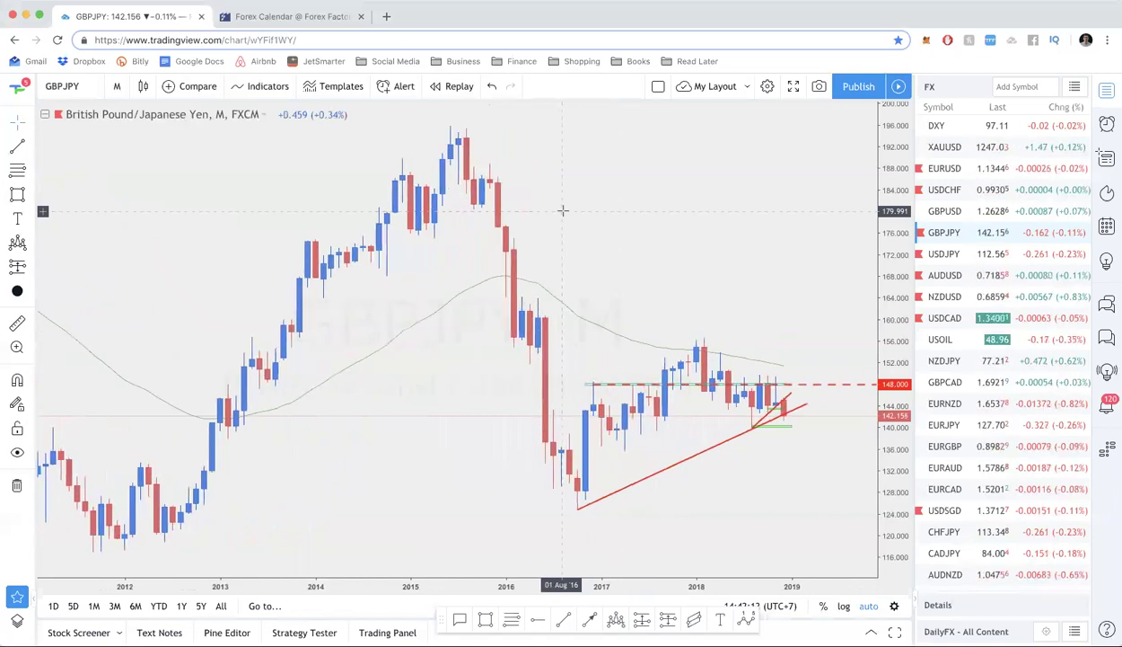
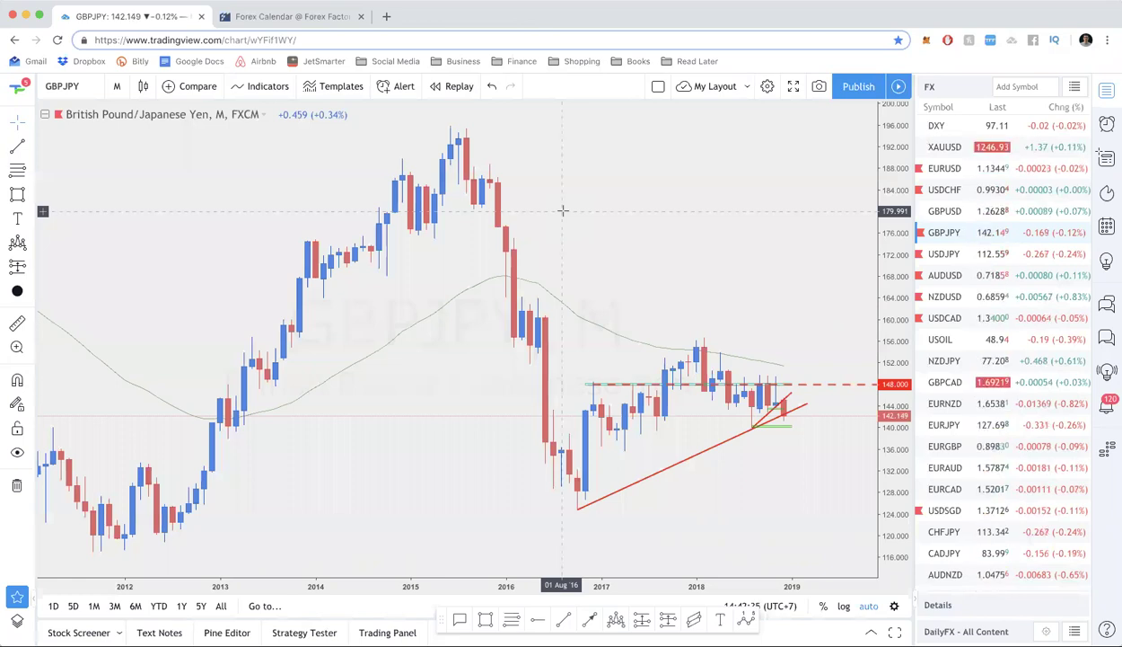
pyautogui.scroll(-4, 562, 210)
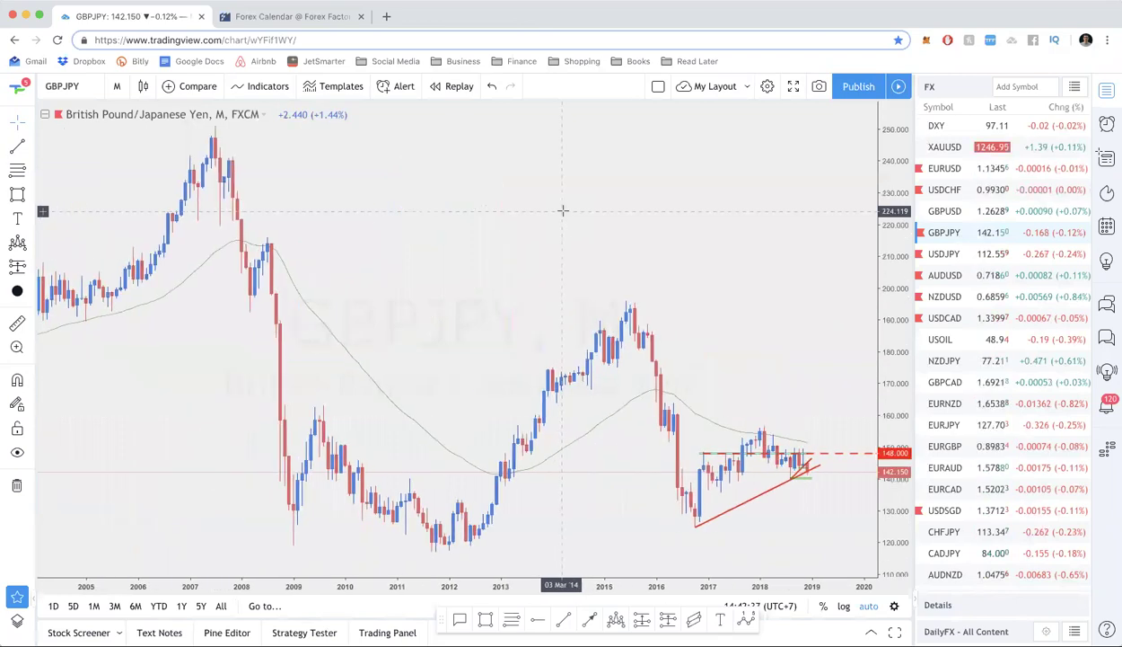
pyautogui.scroll(1, 562, 210)
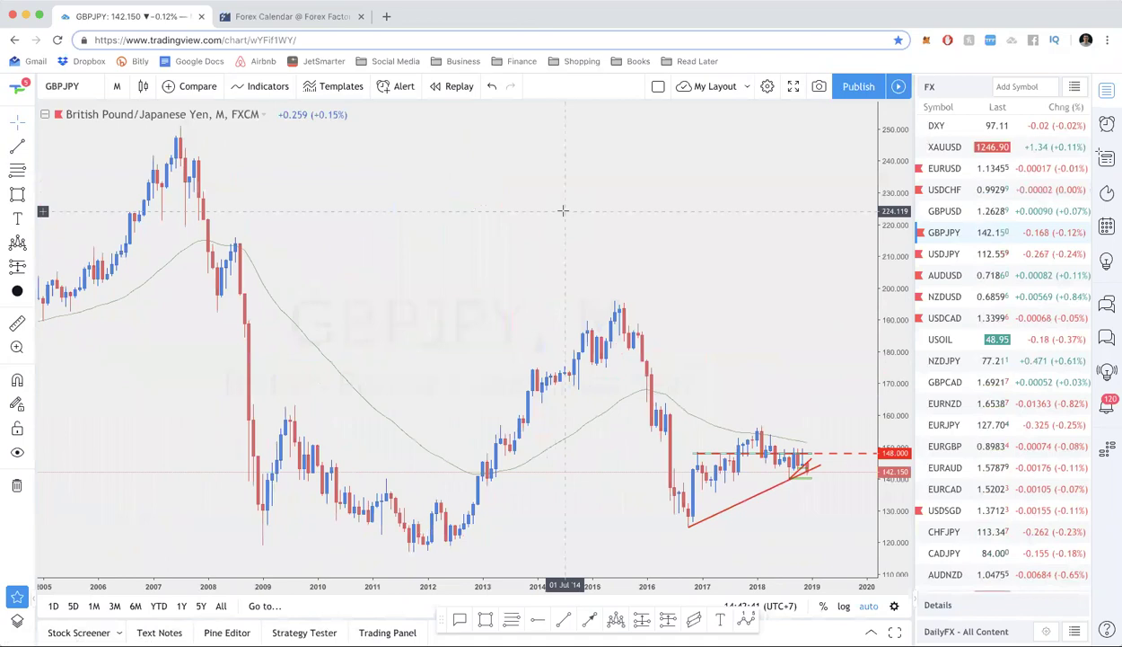
pyautogui.scroll(2, 562, 211)
pyautogui.scroll(3, 563, 210)
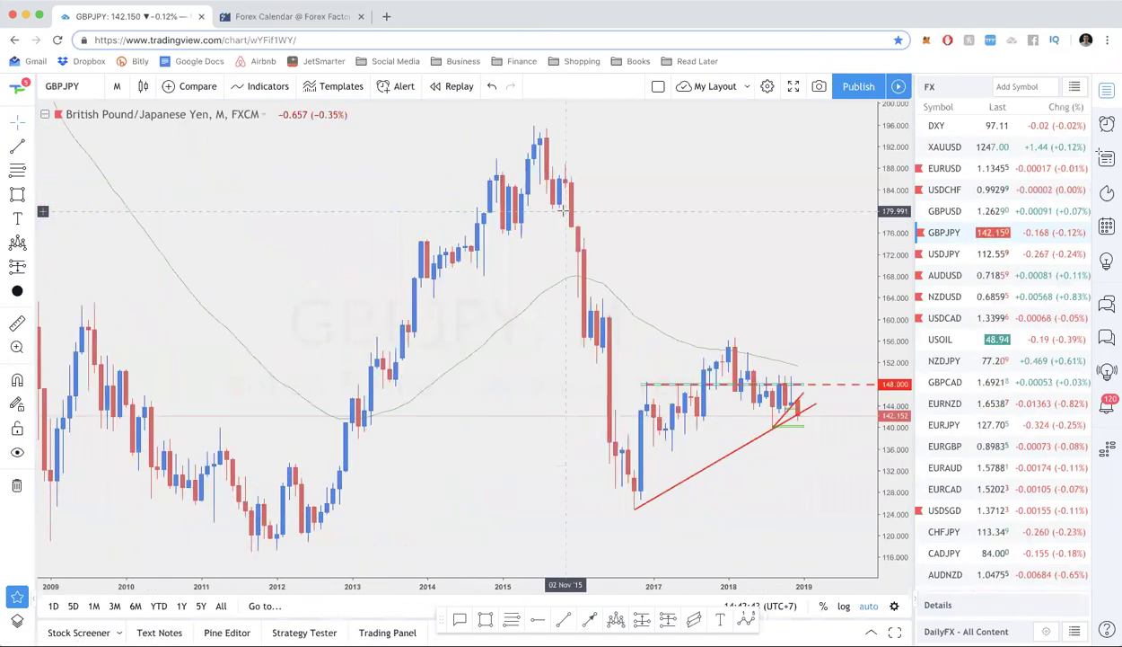
pyautogui.scroll(1, 562, 210)
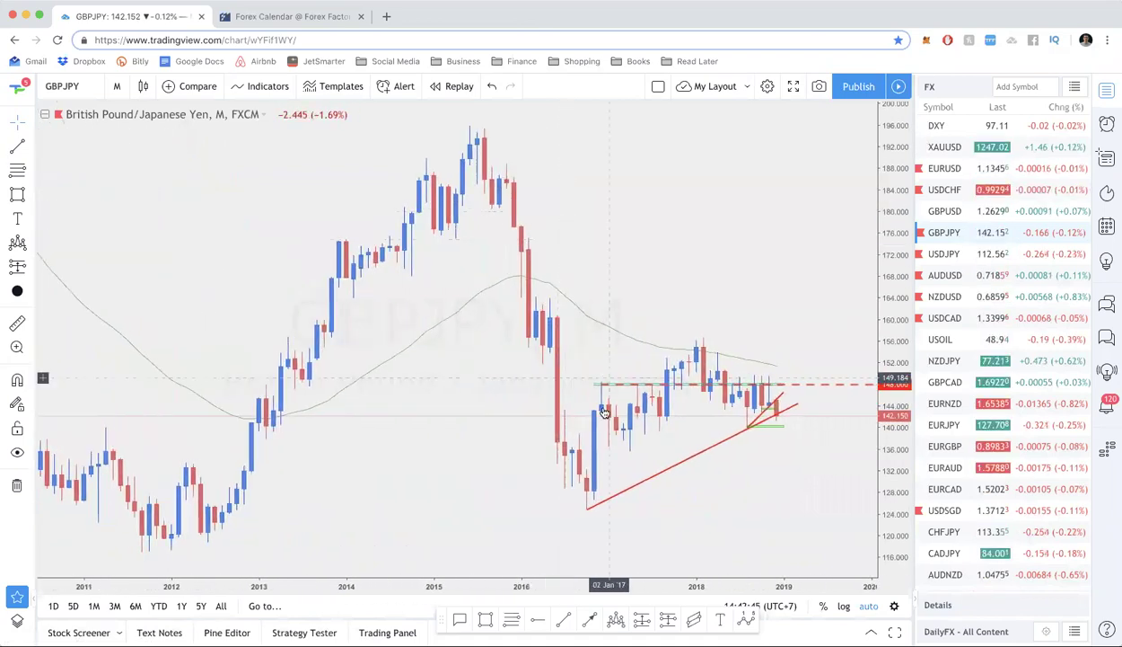
pyautogui.scroll(2, 607, 428)
pyautogui.scroll(1, 607, 427)
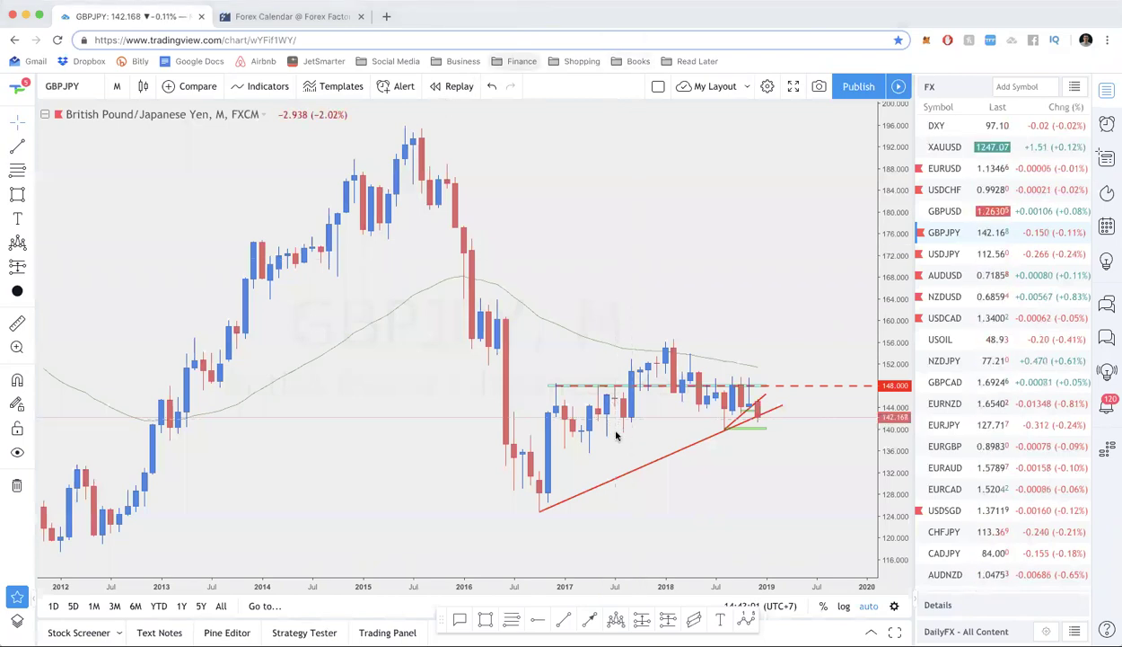
pyautogui.scroll(3, 616, 436)
pyautogui.scroll(4, 616, 435)
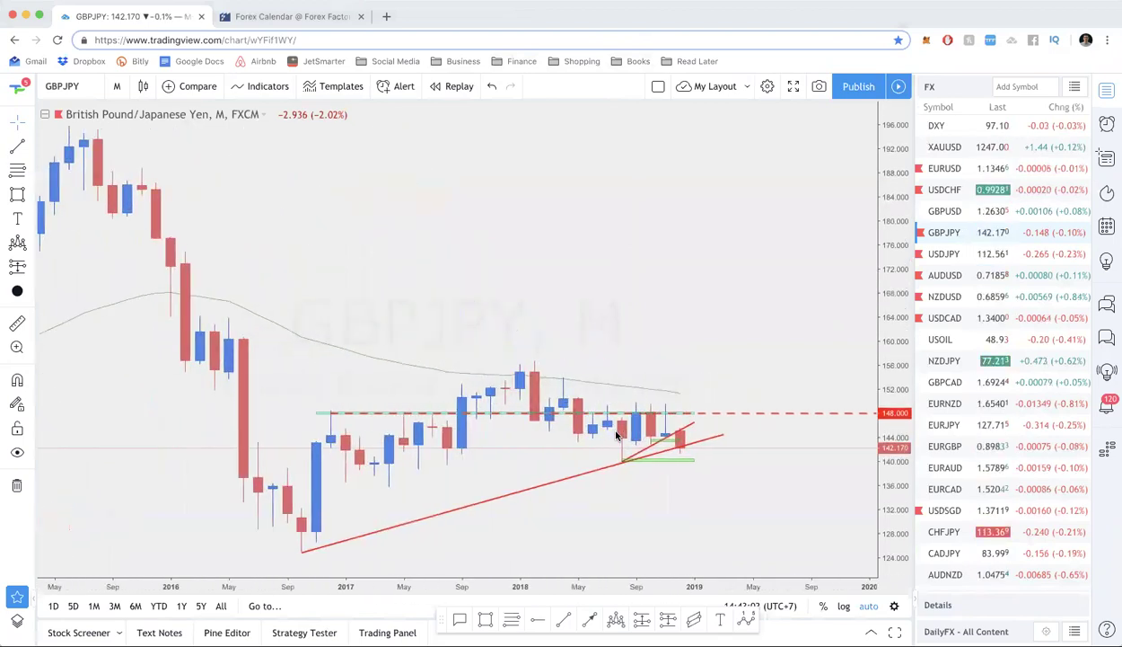
pyautogui.scroll(-2, 616, 436)
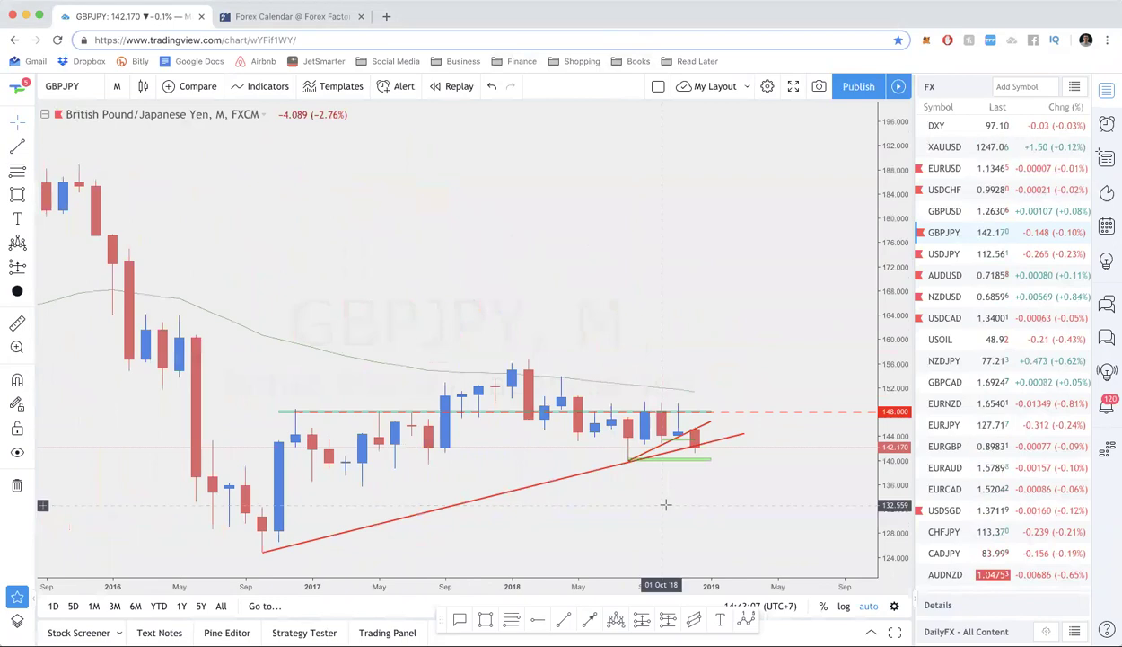
# Step: Set the GBPJPY interval to 240 minutes and bring the late-November to mid-December candles into view
pyautogui.write('240')
pyautogui.press('Return')
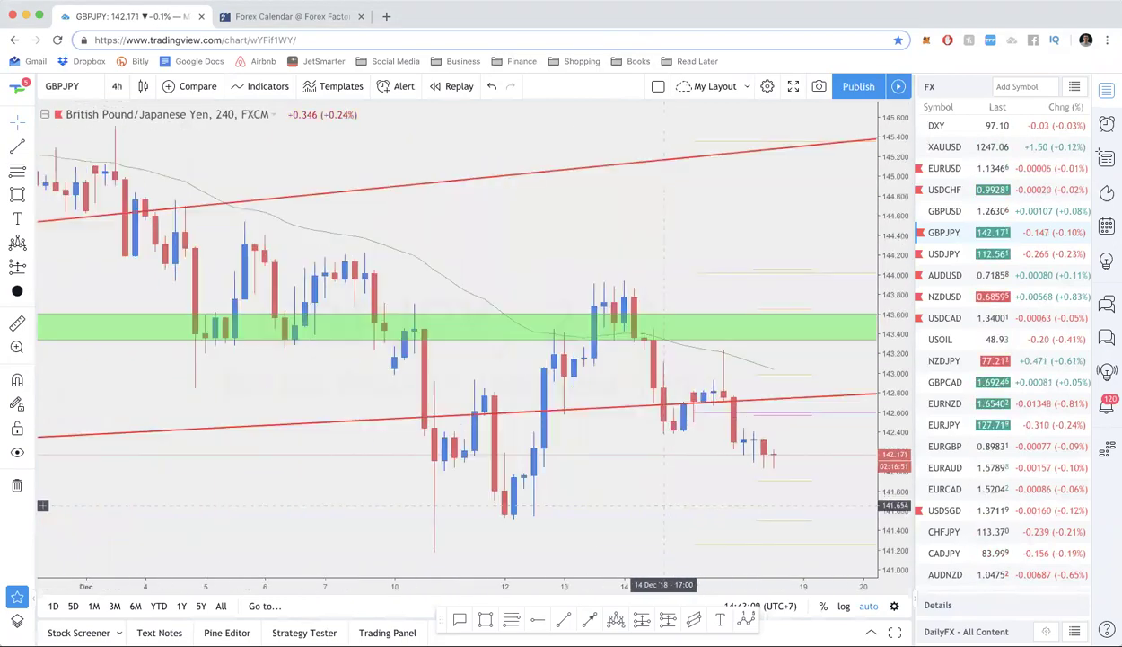
pyautogui.scroll(-3, 664, 505)
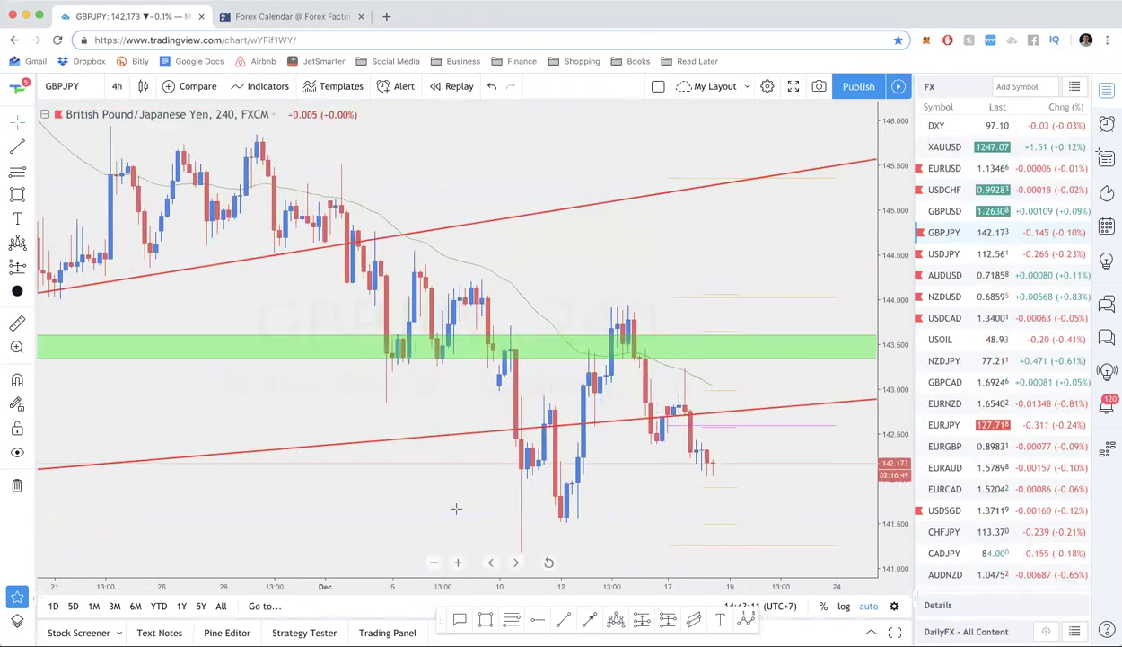
pyautogui.scroll(1, 543, 460)
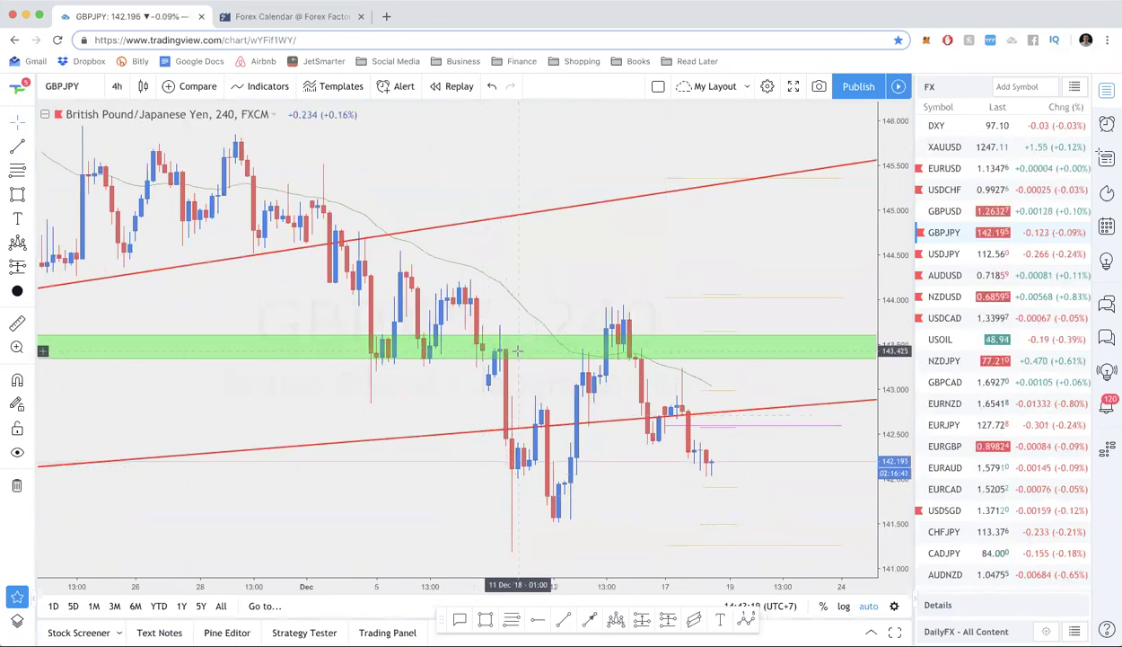
# Step: Measure the GBPJPY drop from the green zone's lower edge towards the December low, clear it, and review the latest candles
pyautogui.keyDown('shift'); pyautogui.click(516, 362); pyautogui.keyUp('shift')
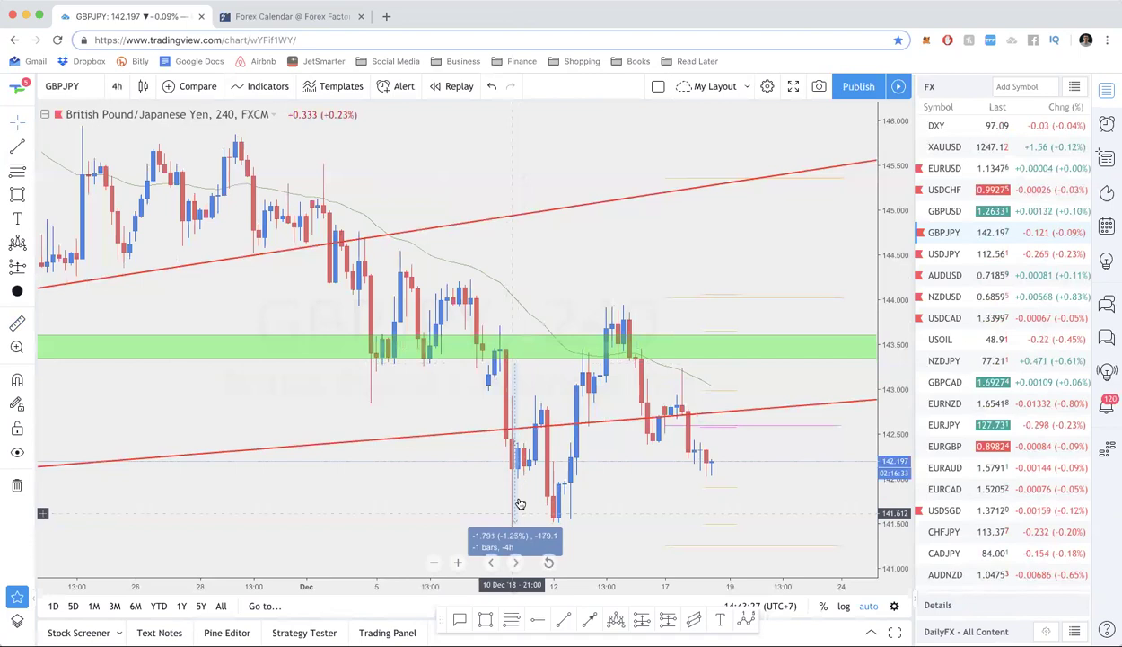
pyautogui.click(553, 513)
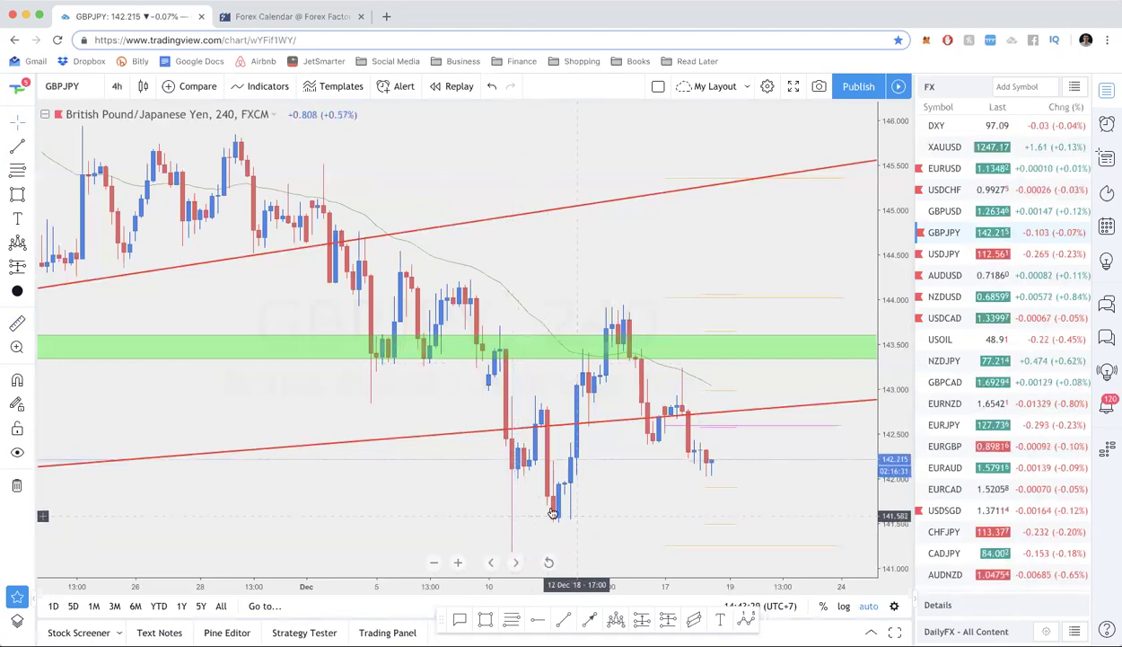
pyautogui.scroll(2, 586, 336)
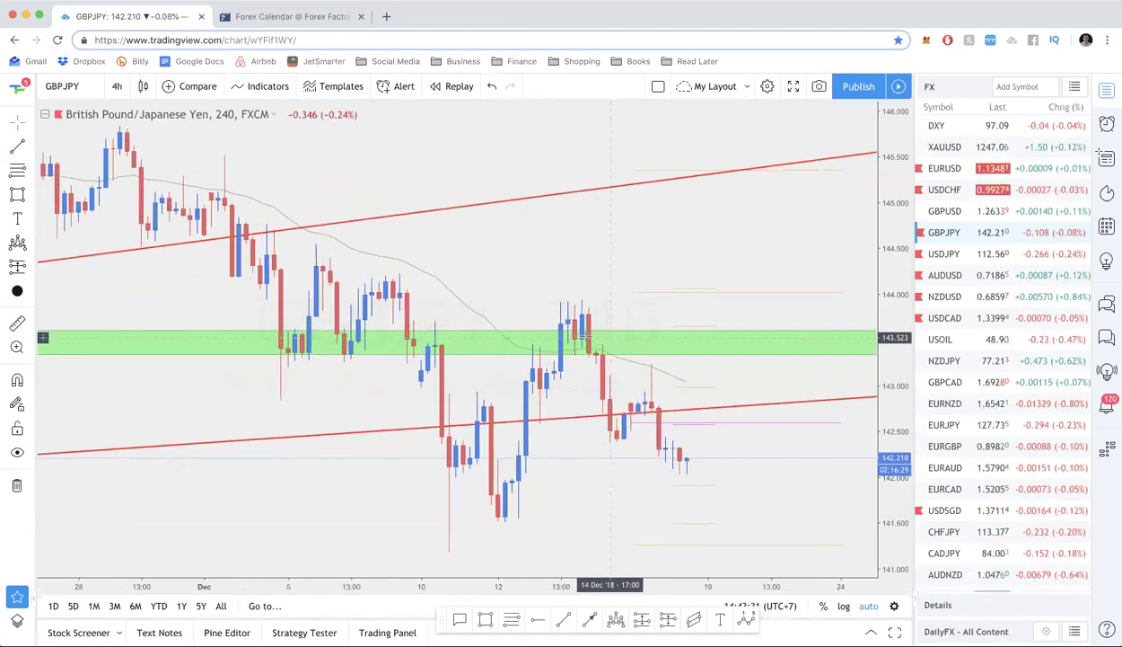
pyautogui.scroll(1, 582, 338)
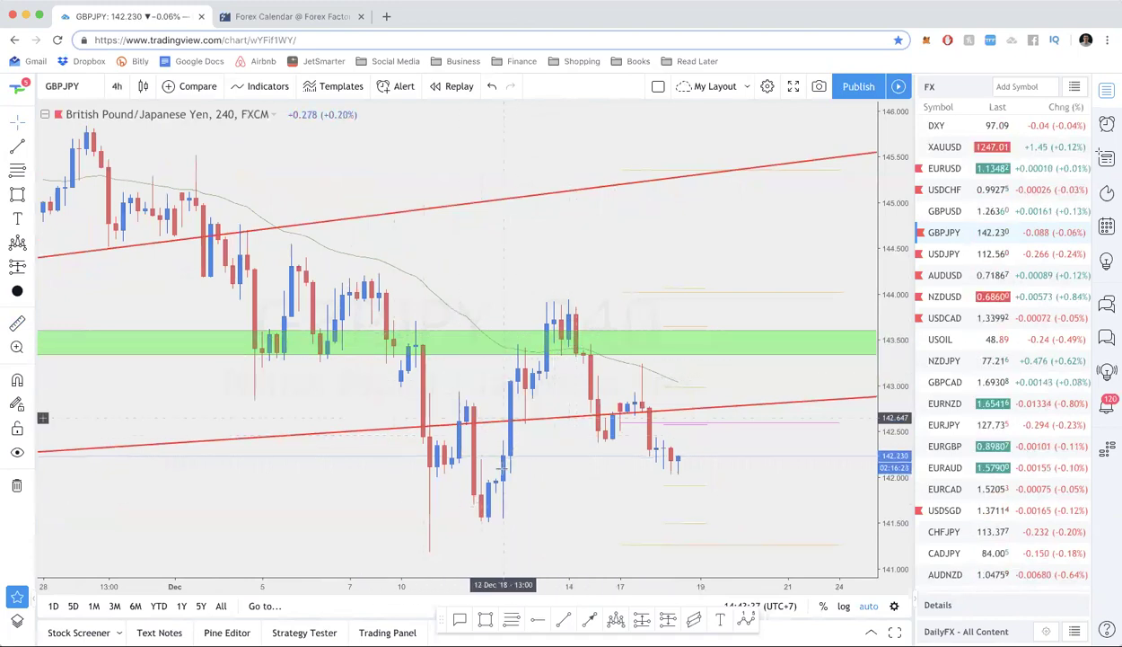
# Step: Switch GBPJPY to the daily and then the weekly interval and review price against the rising trendlines and green zones
pyautogui.write('1d')
pyautogui.press('Return')
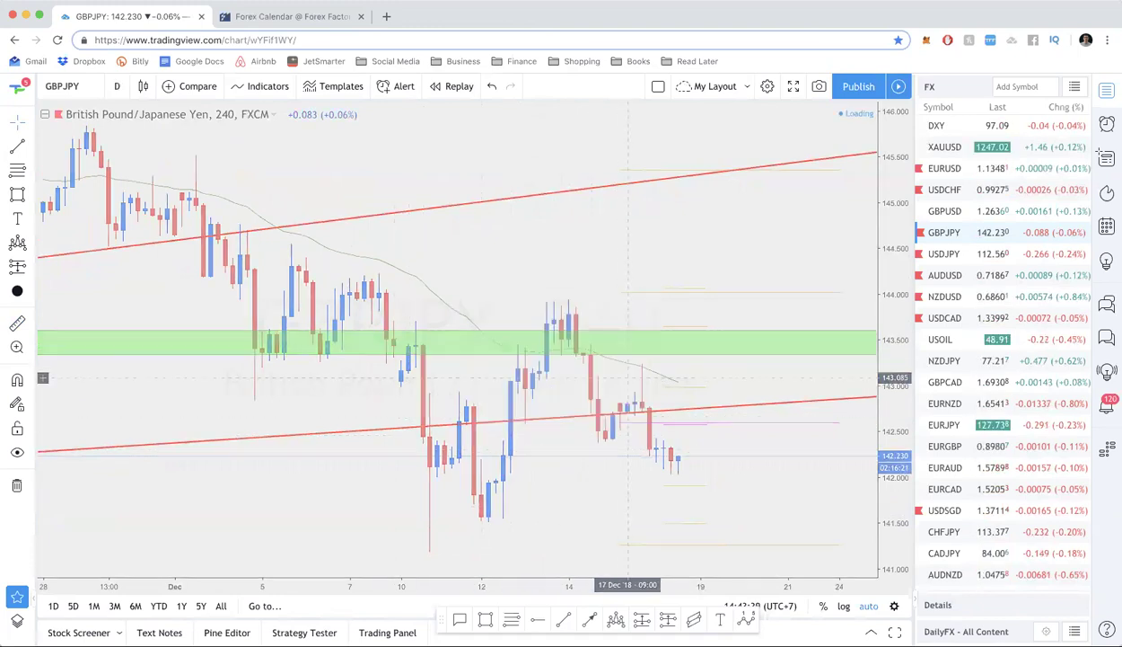
pyautogui.write('1w')
pyautogui.press('Return')
pyautogui.scroll(5, 584, 408)
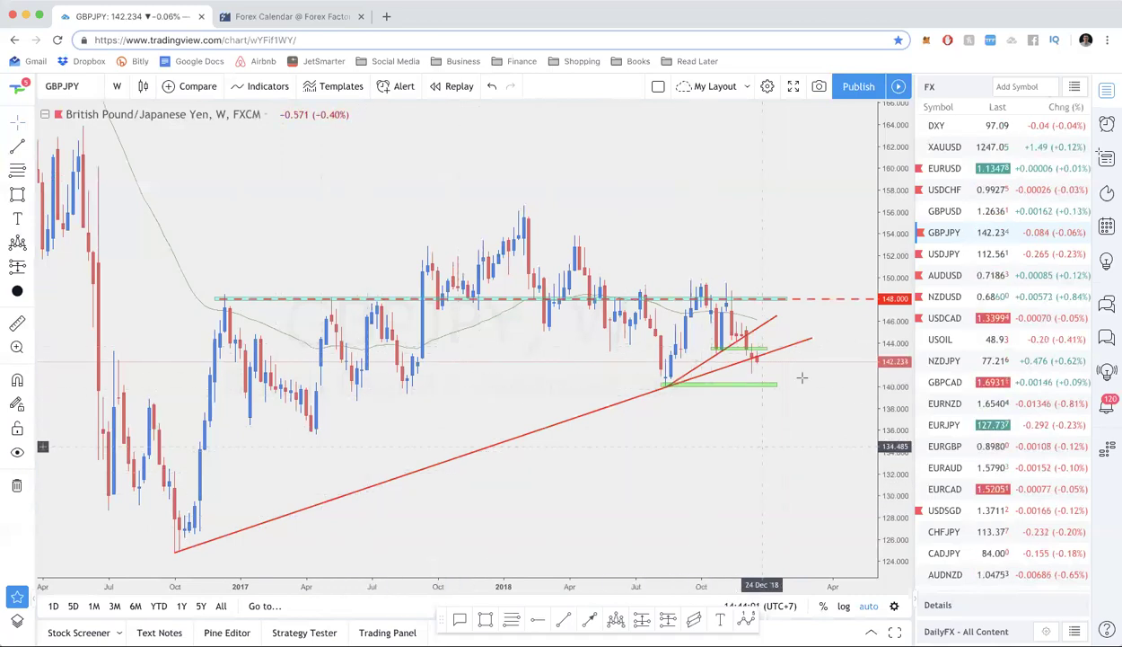
# Step: Open the USDJPY weekly chart and review price since 2015 around the cyan resistance zone and orange channel
pyautogui.click(943, 256)
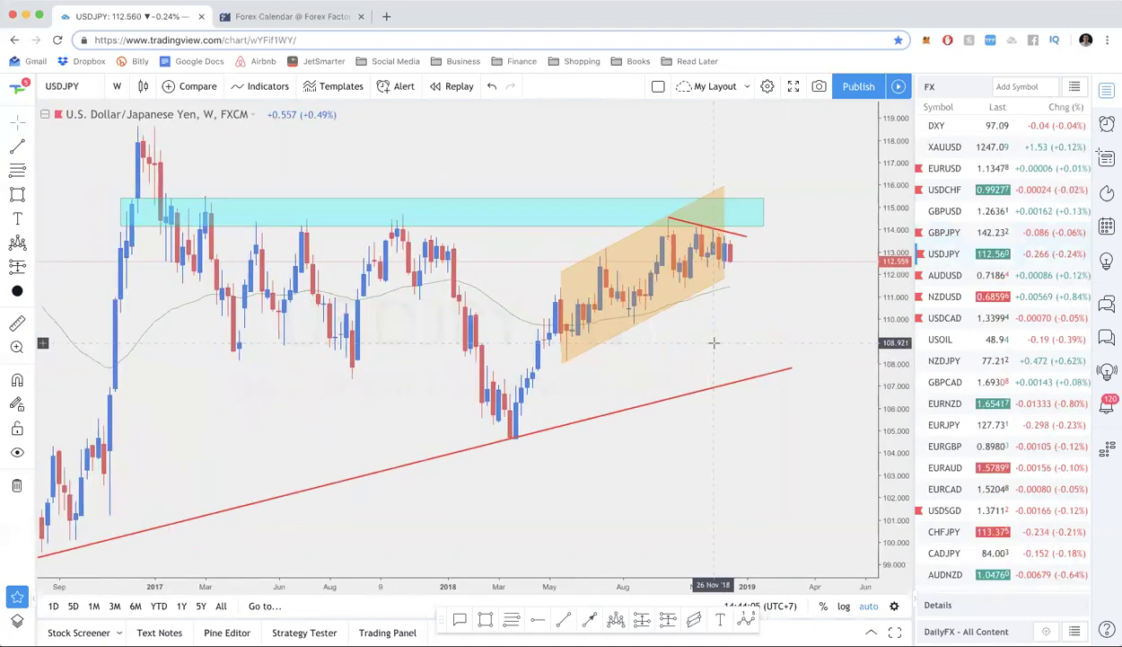
pyautogui.scroll(-1, 714, 342)
pyautogui.scroll(-4, 714, 342)
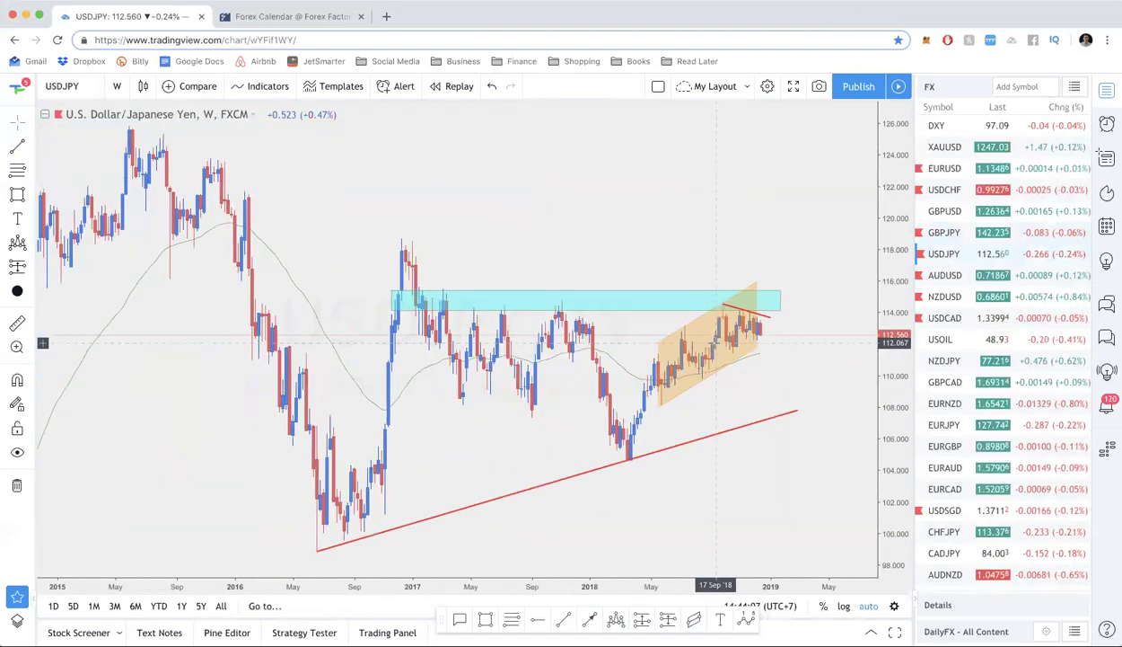
pyautogui.scroll(2, 714, 342)
pyautogui.scroll(1, 714, 342)
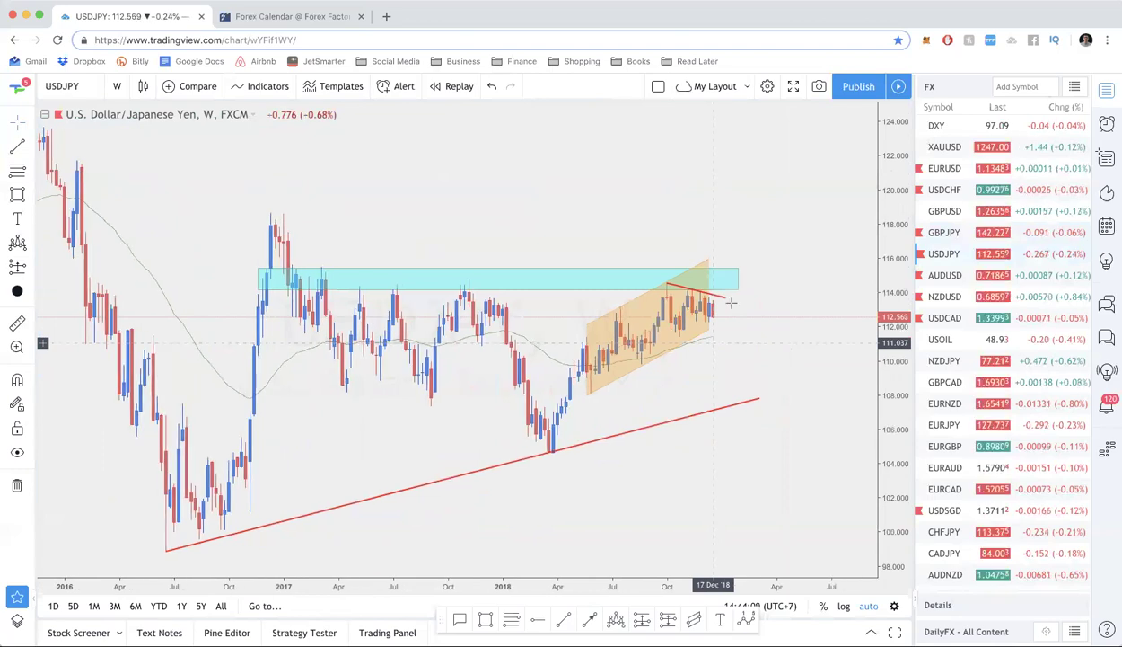
# Step: Switch USDJPY to the daily interval and extend the orange channel's end to 18 December 2018
pyautogui.write('1D')
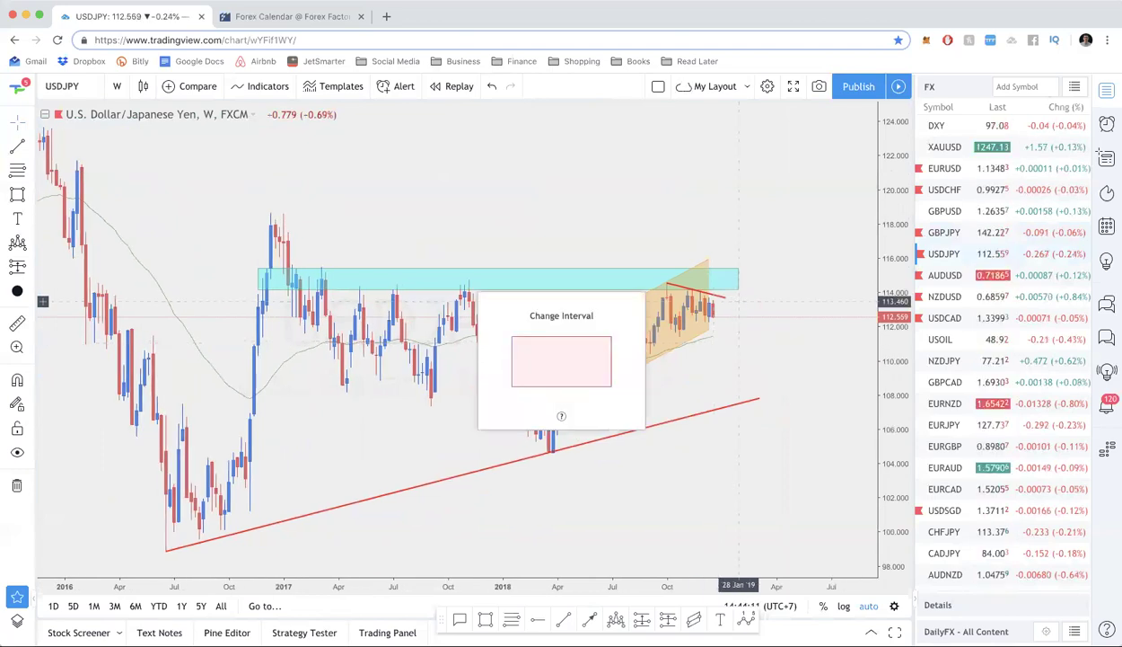
pyautogui.press('Return')
pyautogui.scroll(-3, 604, 244)
pyautogui.scroll(1, 679, 169)
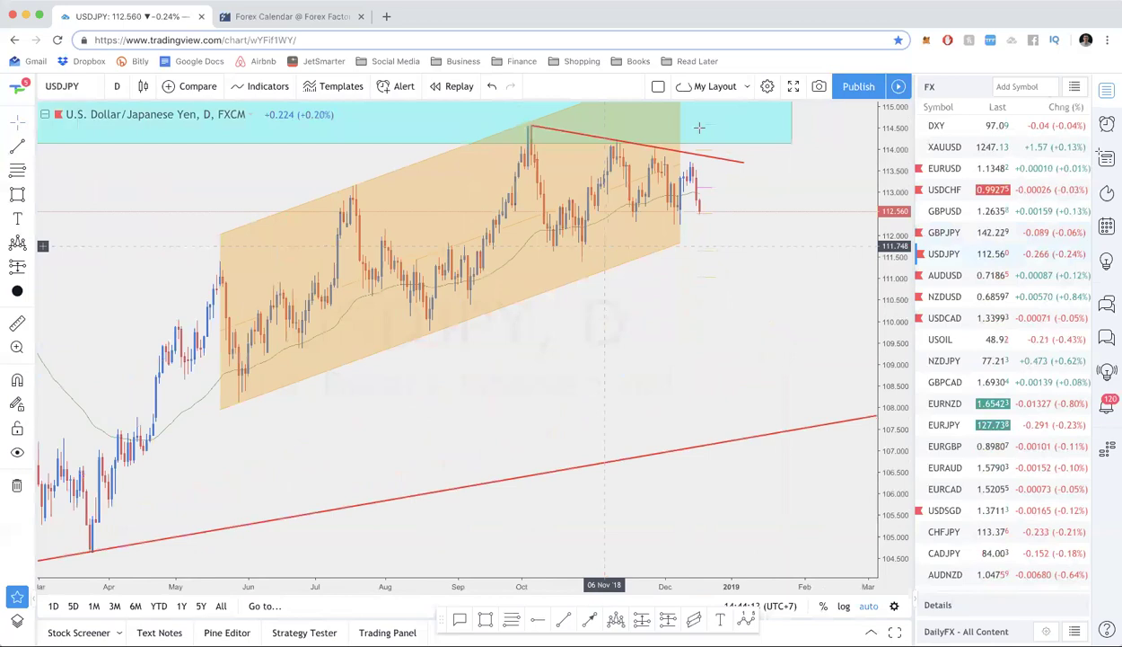
pyautogui.moveTo(679, 169); pyautogui.dragTo(698, 160)
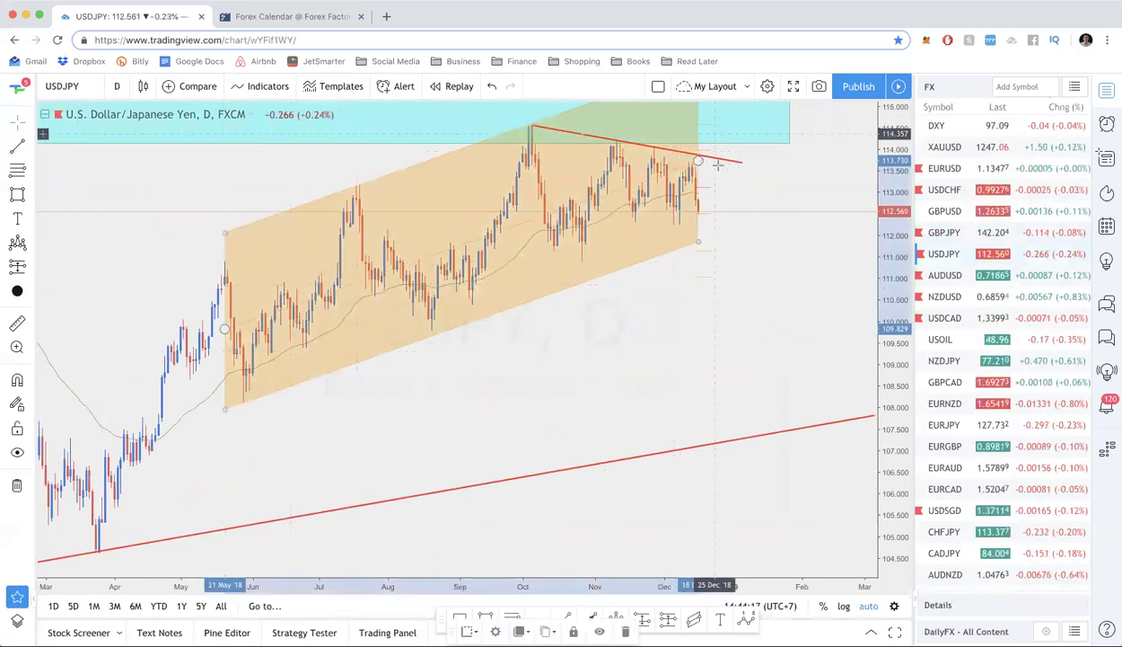
pyautogui.hscroll(-5, 741, 333)
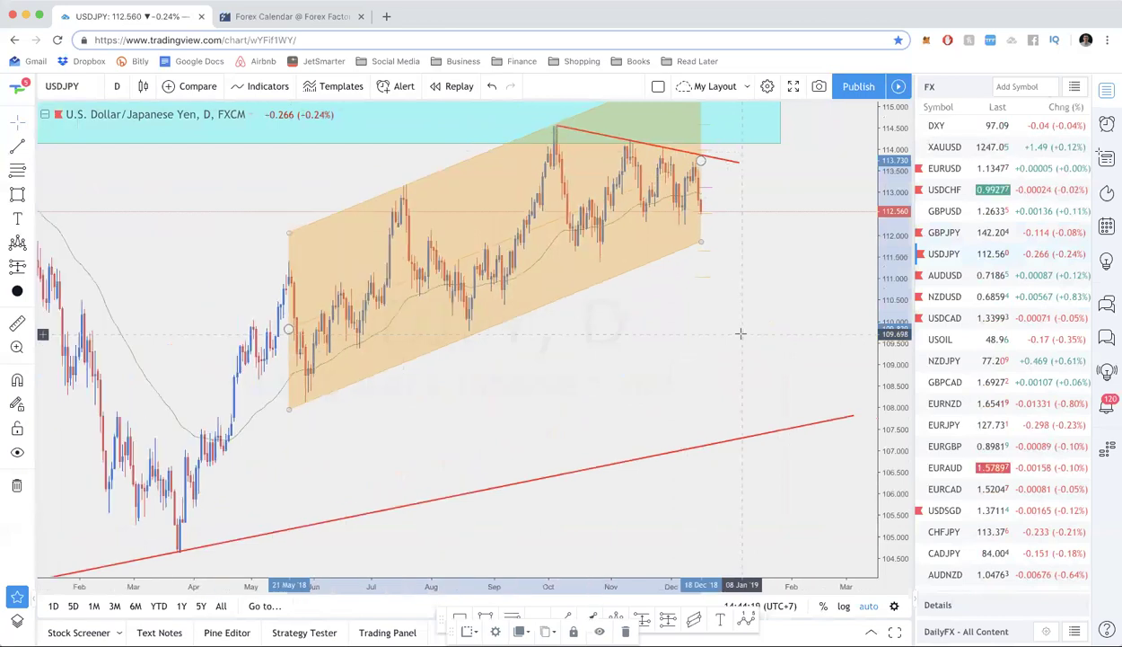
# Step: Return USDJPY to the weekly interval, review the cyan resistance zone from 2017 onwards, and deselect the orange channel
pyautogui.write('1')
pyautogui.press('BackSpace')
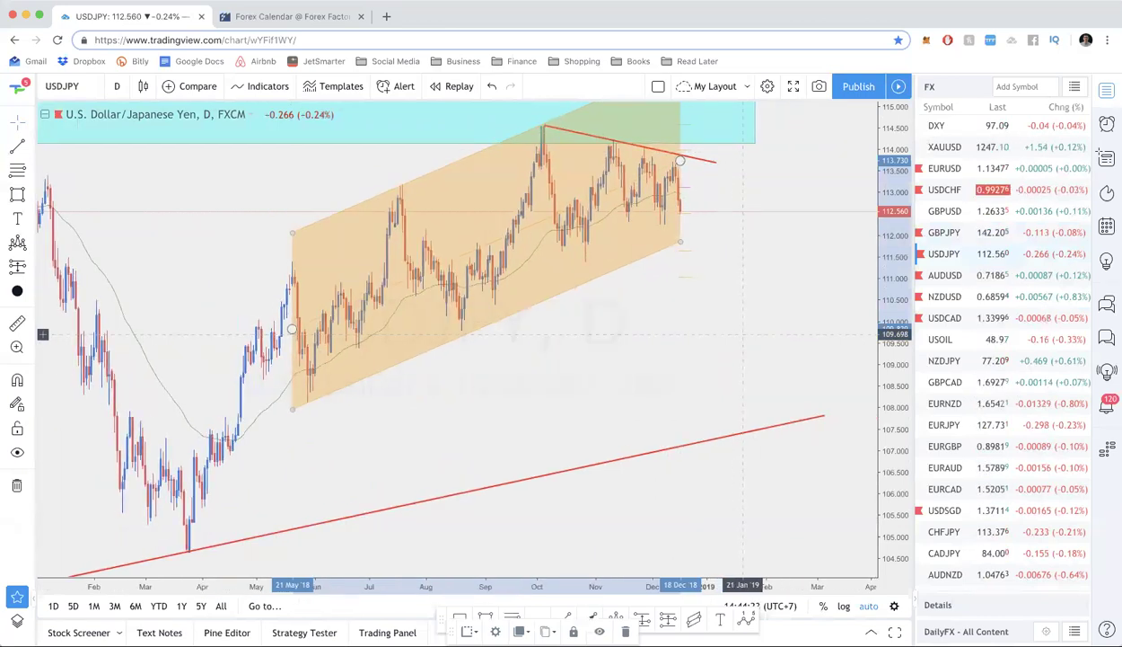
pyautogui.write('1W')
pyautogui.press('Return')
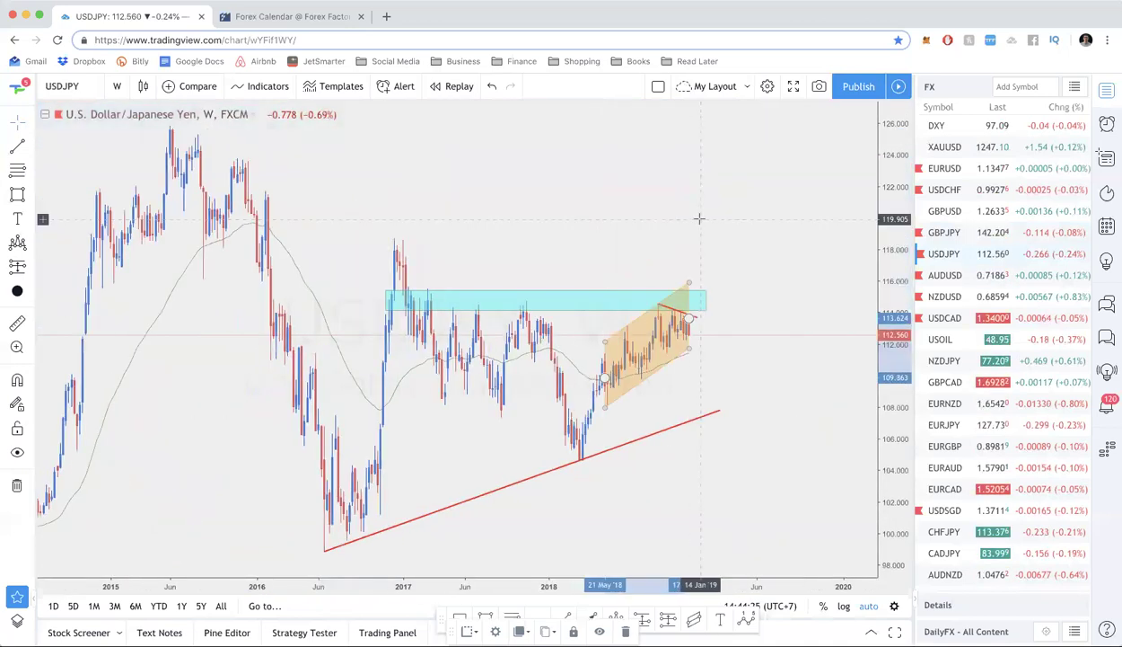
pyautogui.scroll(3, 699, 219)
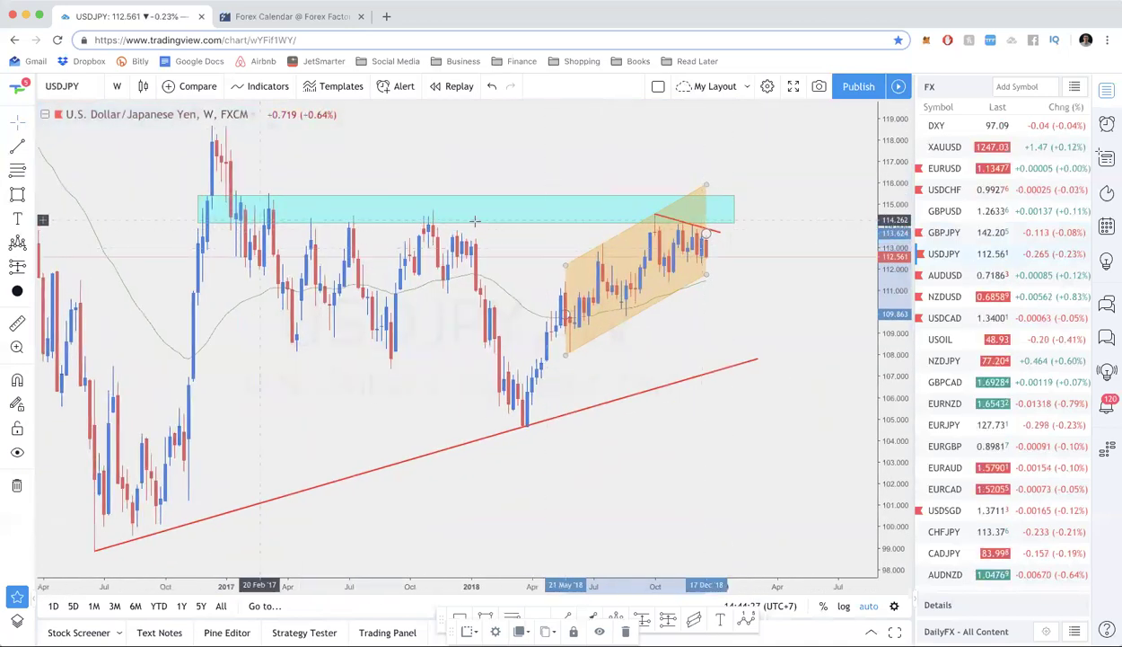
pyautogui.click(751, 219)
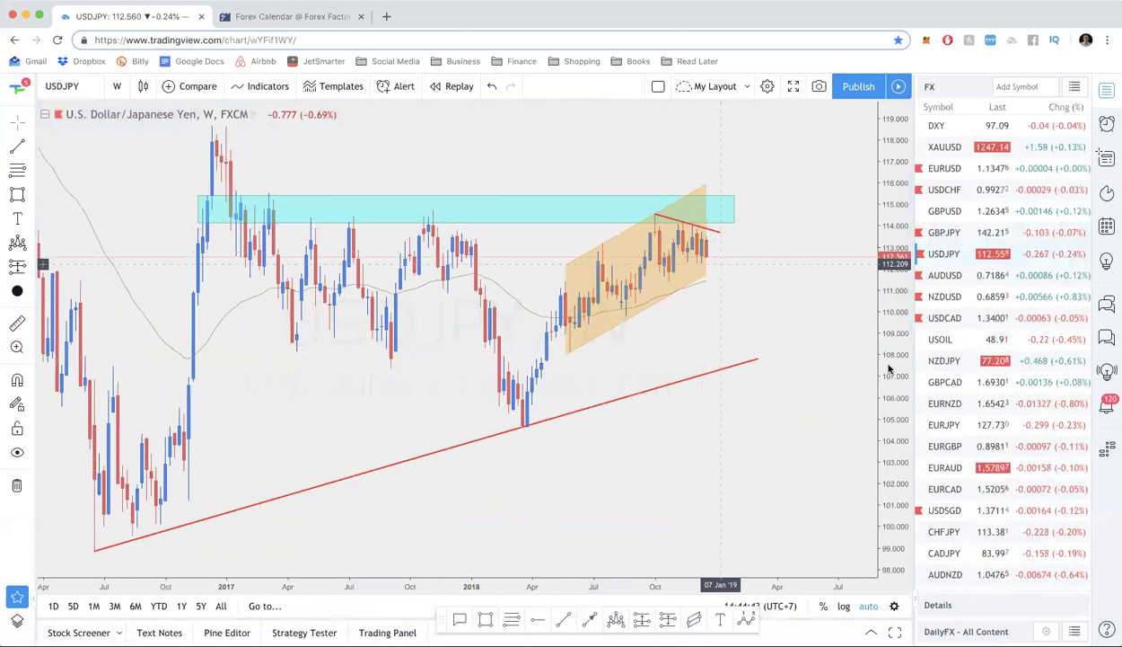
# Step: Open AUDUSD, review its weekly decline through 2018, and set the interval to 4 hours
pyautogui.click(944, 274)
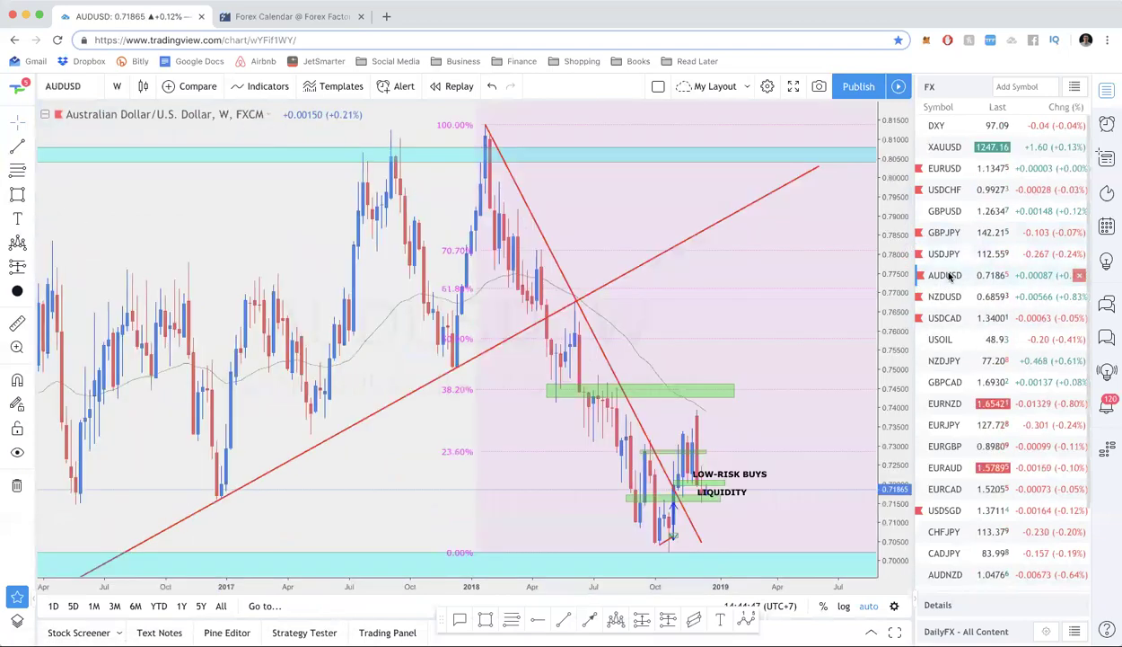
pyautogui.scroll(3, 700, 377)
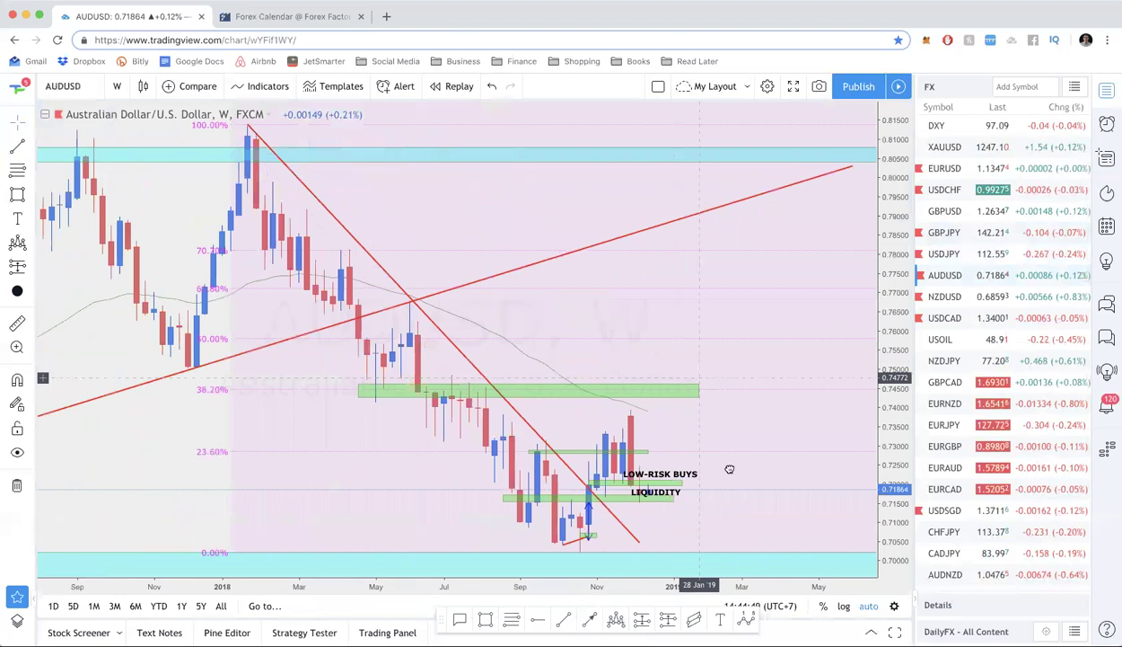
pyautogui.scroll(1, 729, 469)
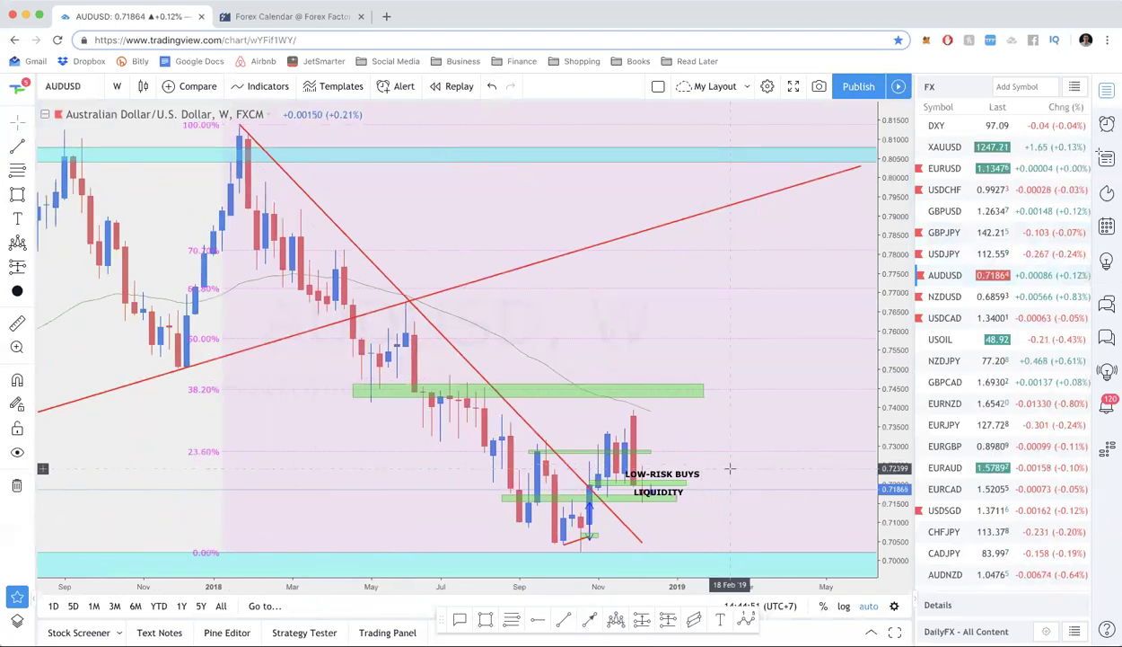
pyautogui.write('4h')
pyautogui.press('Return')
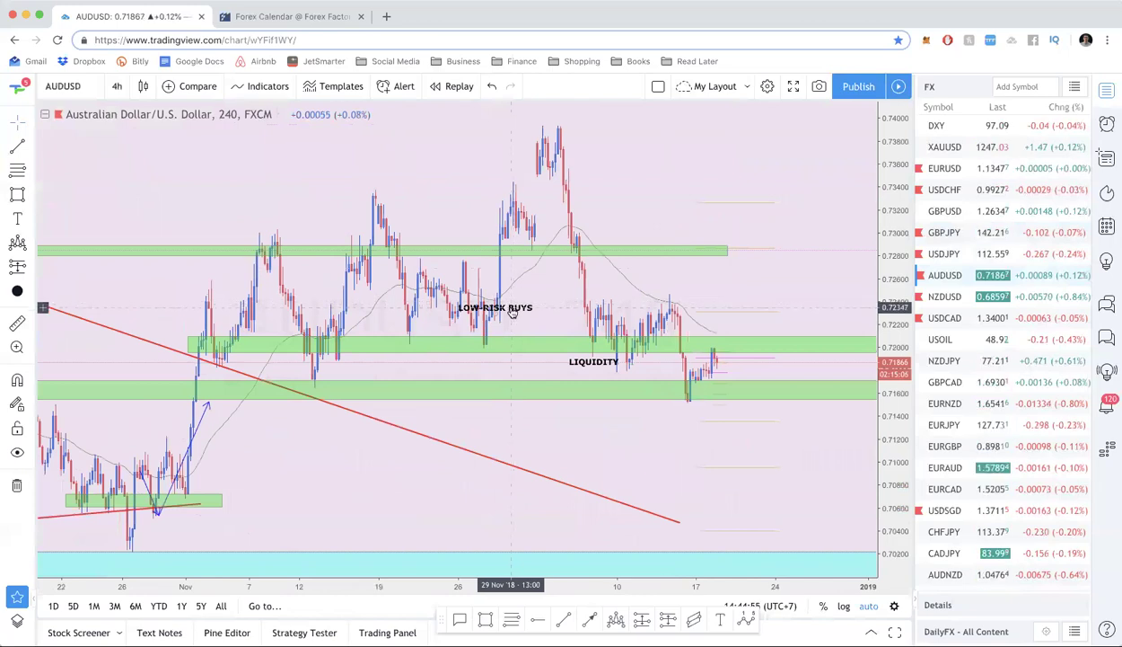
# Step: Delete the LOW-RISK BUYS and LIQUIDITY text labels from the AUDUSD chart
pyautogui.click(512, 310)
pyautogui.press('Delete')
pyautogui.click(593, 360)
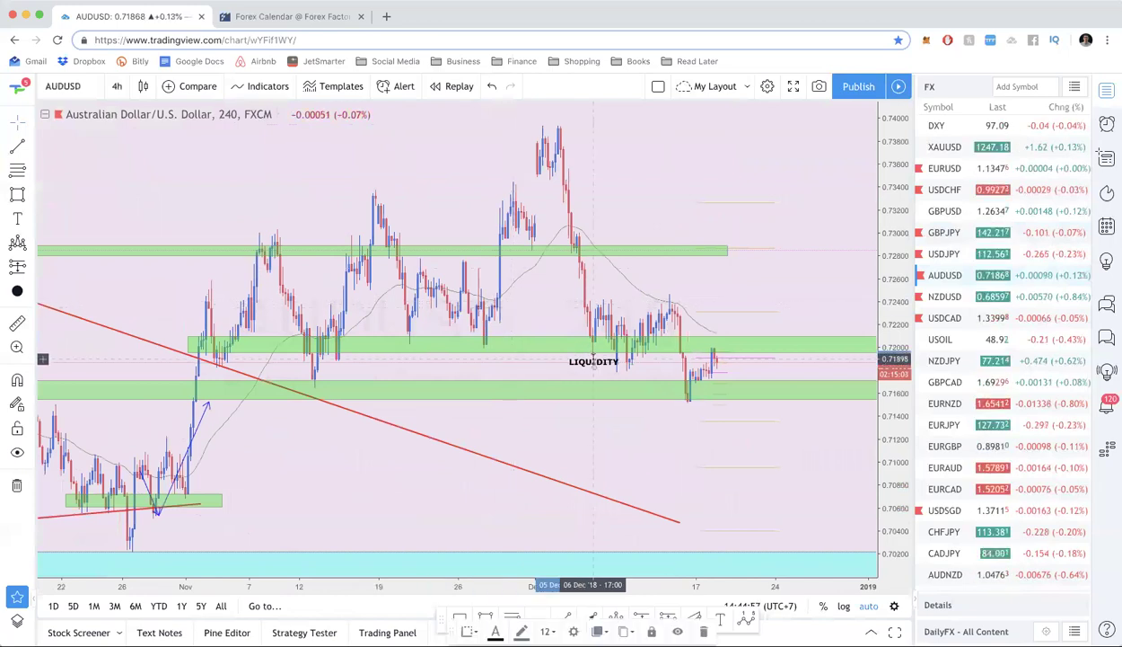
pyautogui.press('Escape')
# Step: Switch AUDUSD to the daily interval and delete the three green zones around 0.7290, 0.7200 and 0.7165
pyautogui.write('1d')
pyautogui.press('Return')
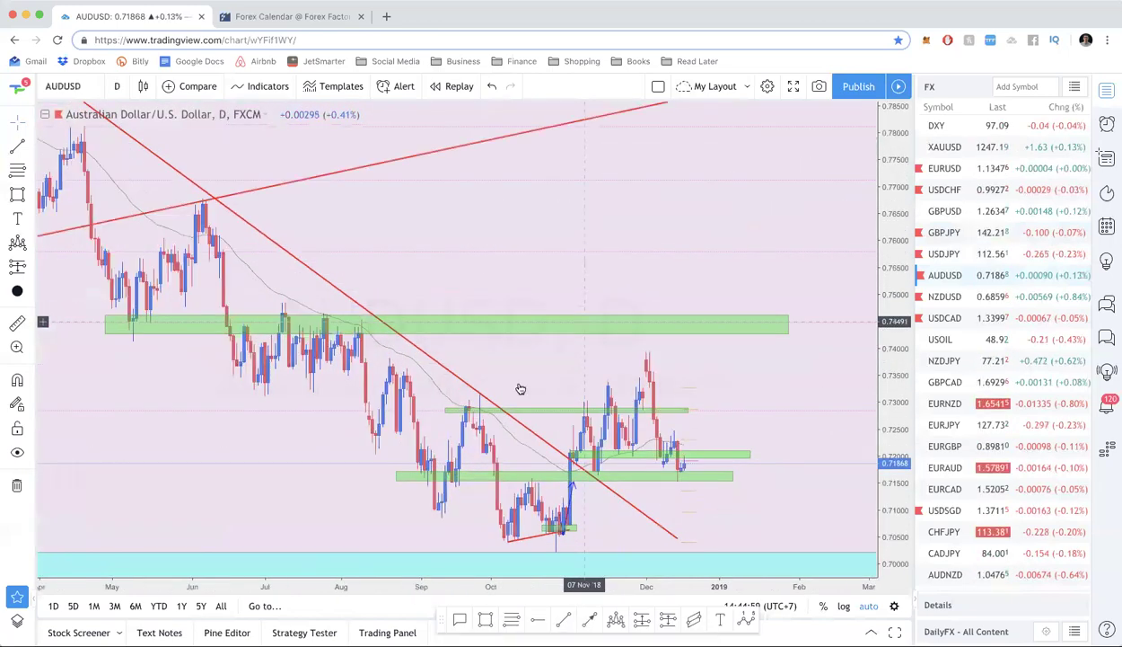
pyautogui.scroll(2, 520, 388)
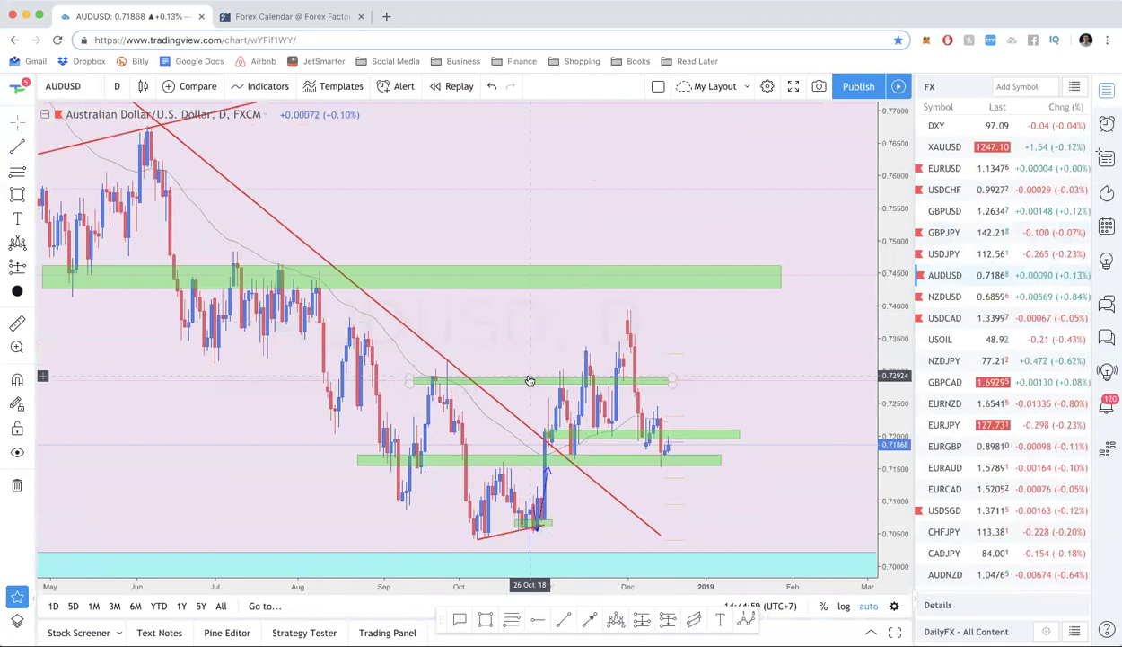
pyautogui.click(601, 457)
pyautogui.click(624, 438)
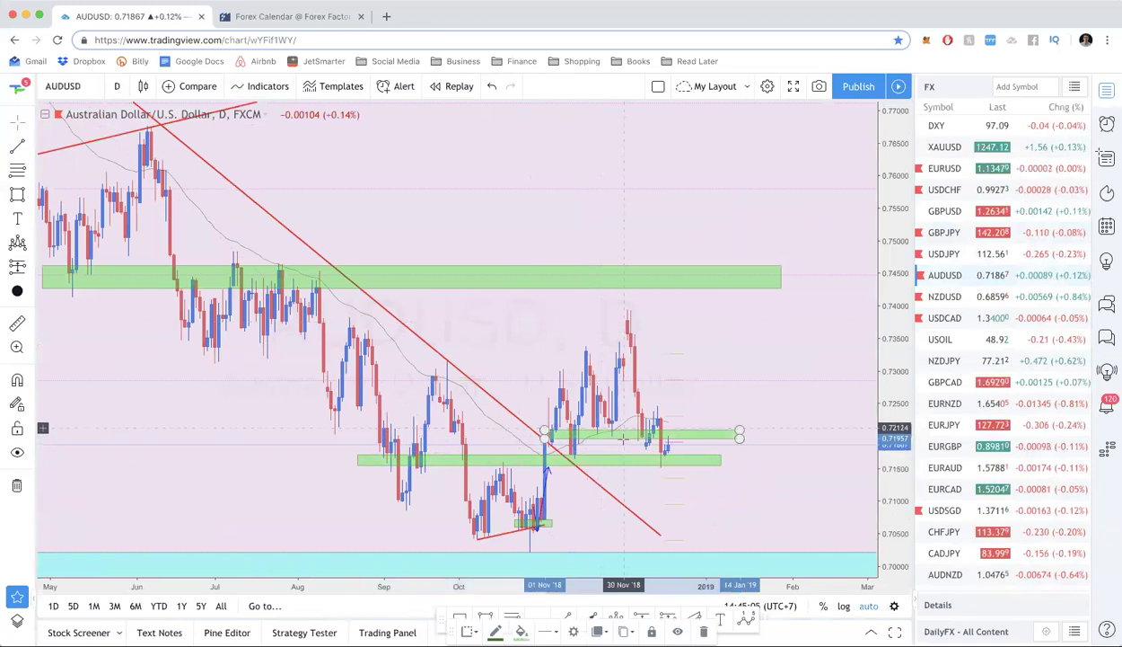
pyautogui.press('Delete')
pyautogui.click(626, 459)
pyautogui.press('Delete')
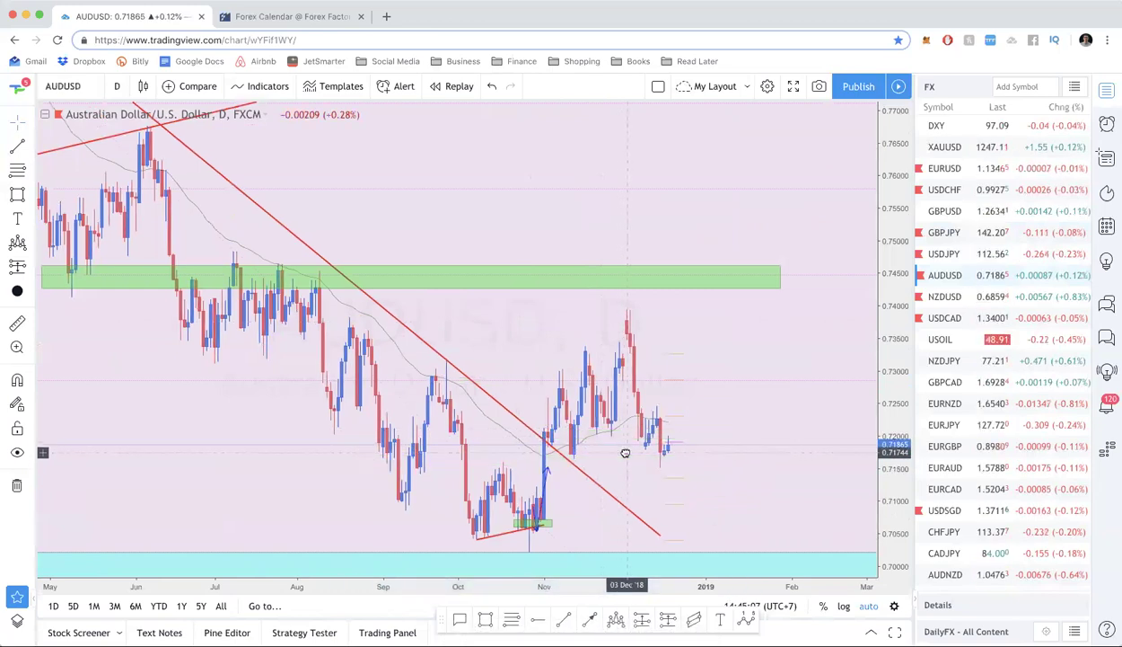
# Step: Review AUDUSD's daily structure since early 2018, measure the rise starting at the 28 November candle, and clear the measurement
pyautogui.scroll(-3, 626, 452)
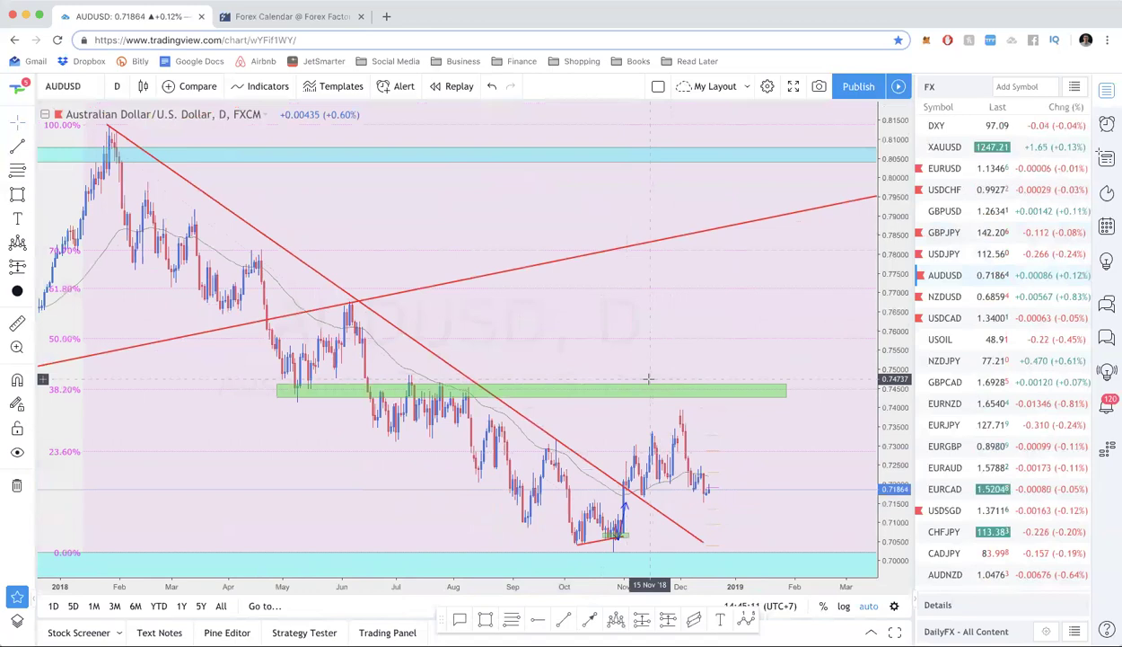
pyautogui.scroll(2, 649, 379)
pyautogui.press('1')
pyautogui.press('Escape')
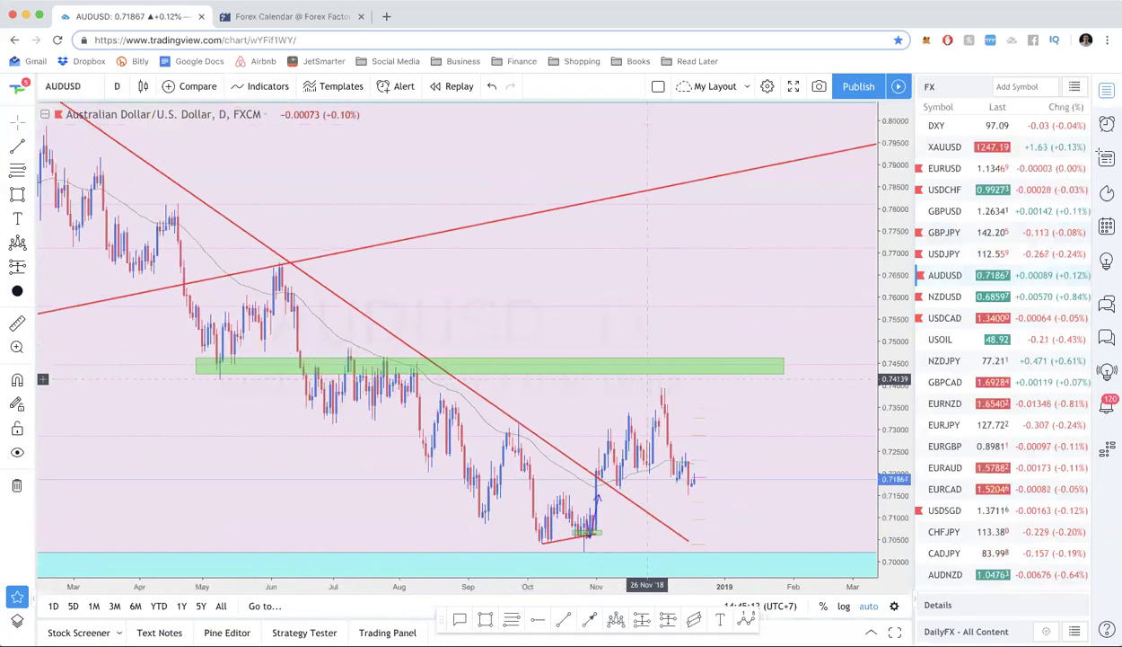
pyautogui.scroll(5, 646, 379)
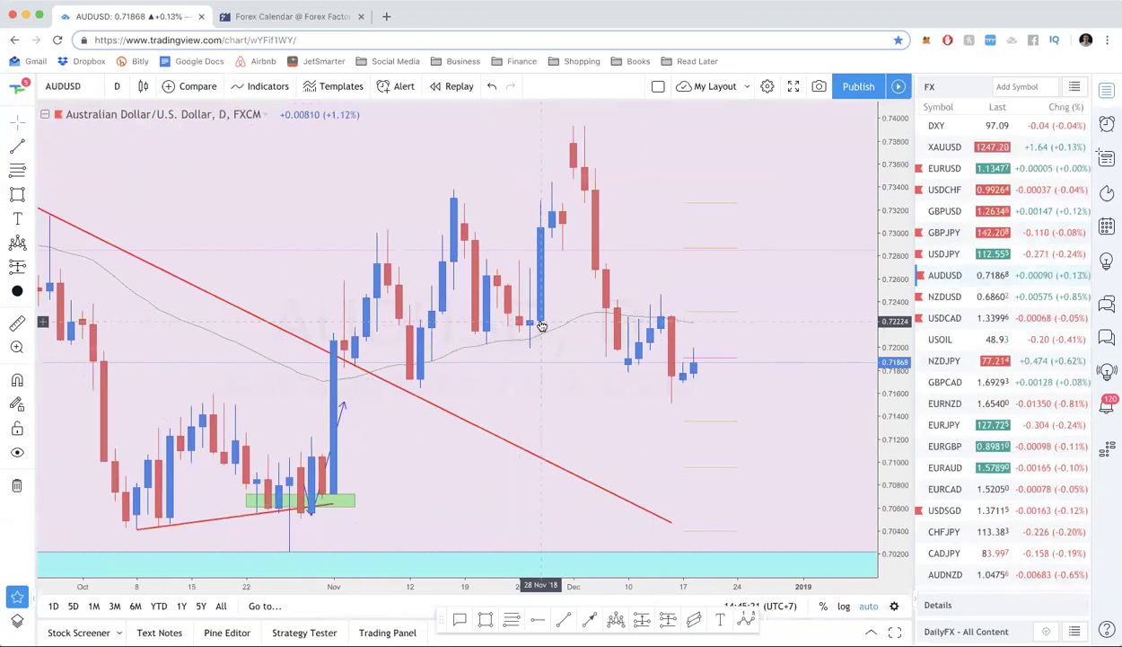
pyautogui.keyDown('shift'); pyautogui.click(543, 319); pyautogui.keyUp('shift')
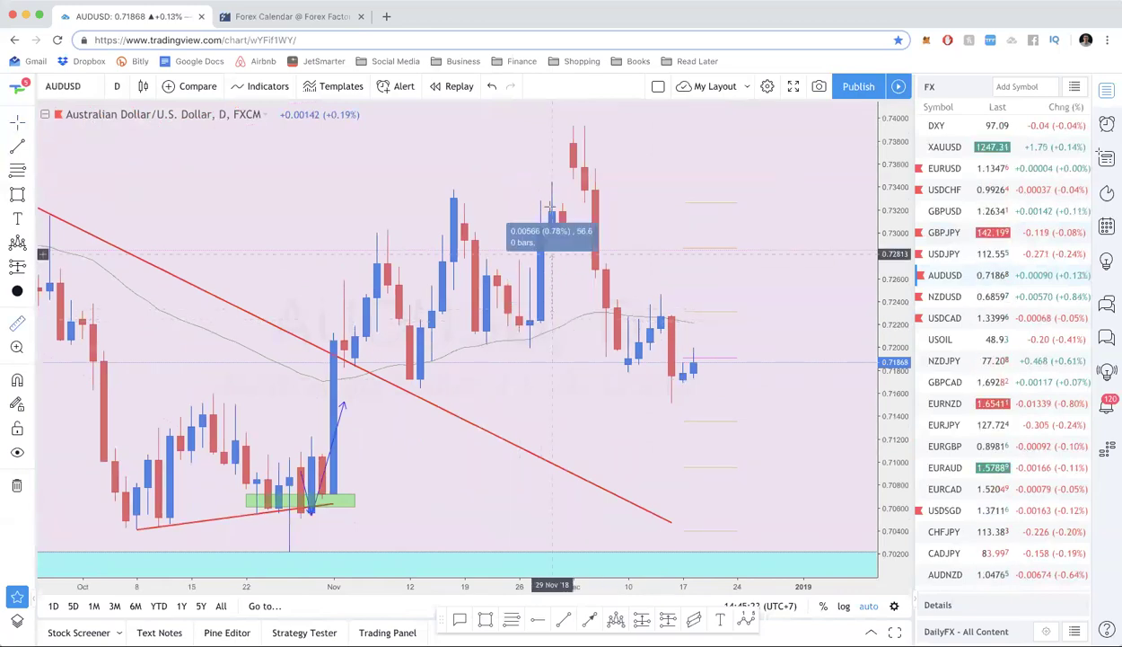
pyautogui.click(561, 151)
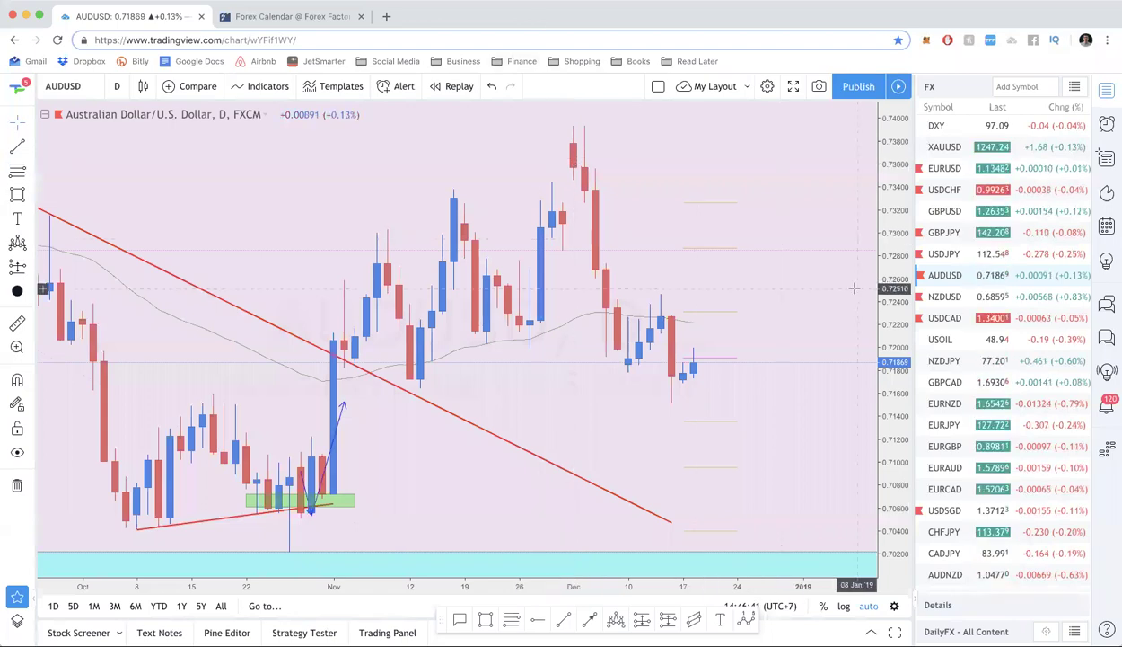
# Step: Compare AUDUSD's recent daily candles with the NZDUSD daily chart and return to AUDUSD
pyautogui.scroll(-3, 695, 371)
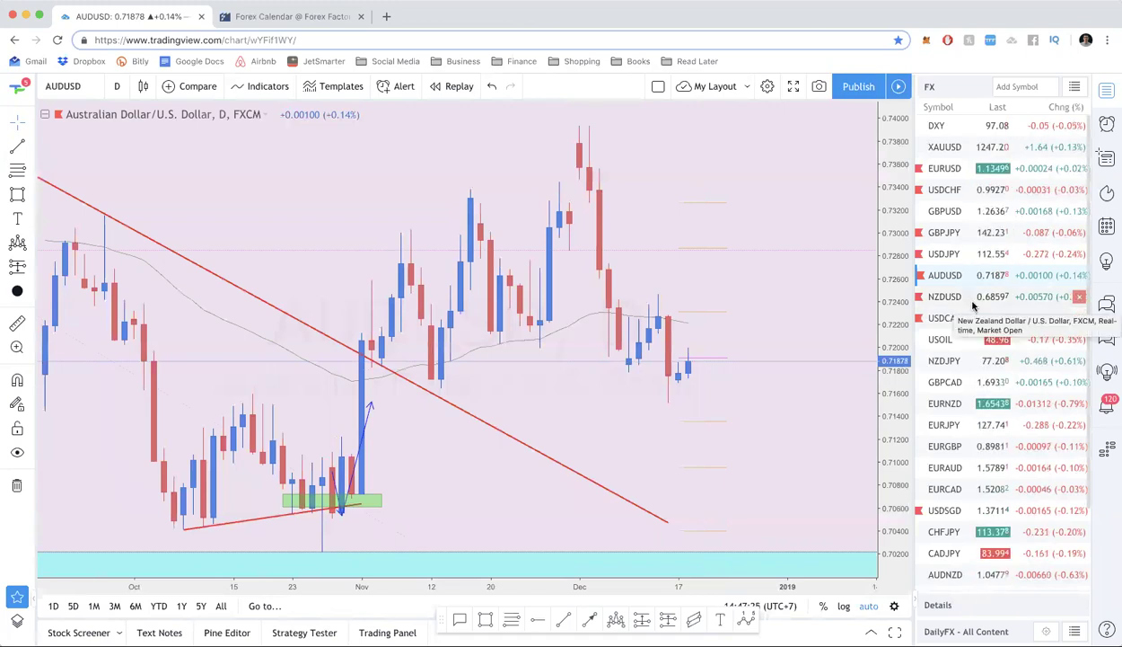
pyautogui.scroll(-1, 747, 349)
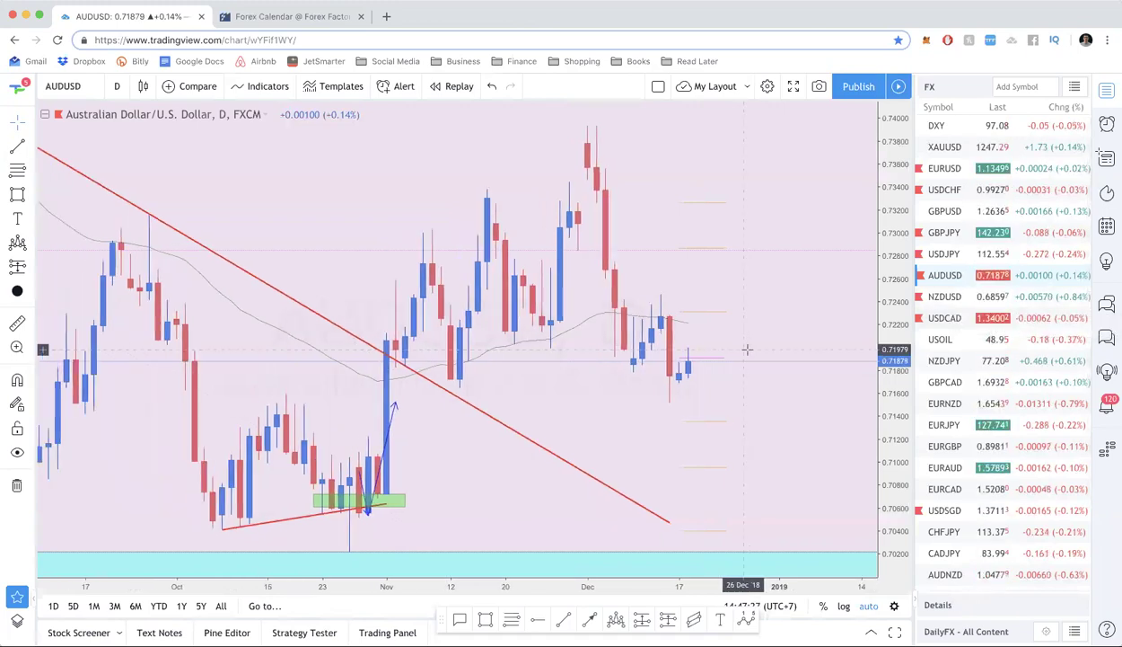
pyautogui.scroll(-1, 748, 348)
pyautogui.click(946, 299)
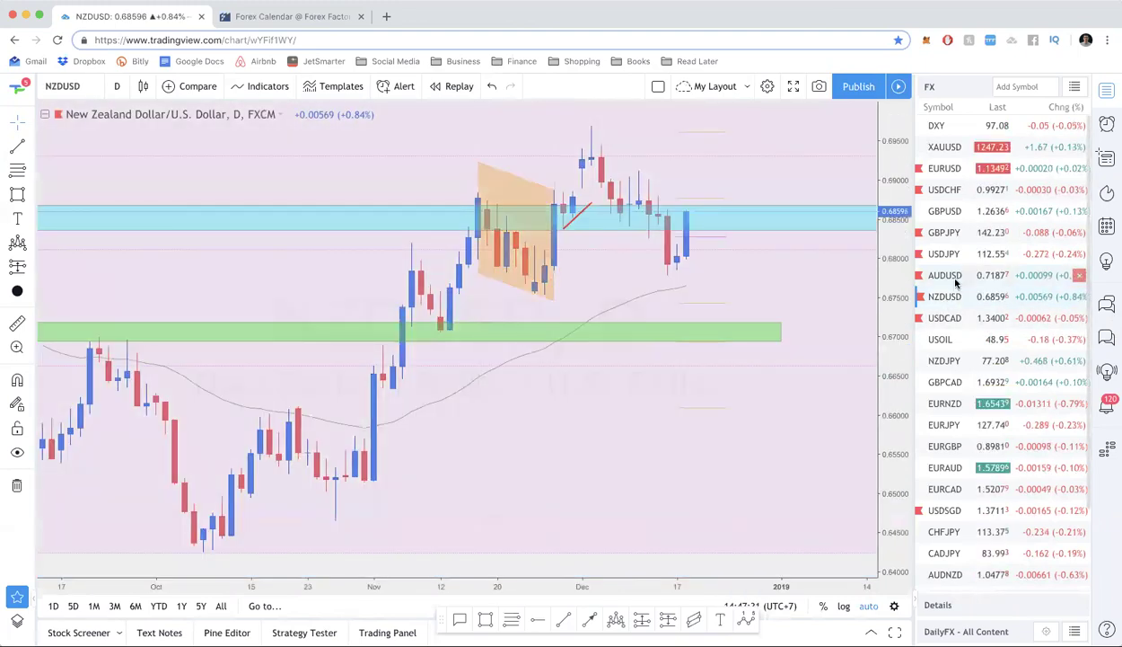
pyautogui.click(945, 275)
pyautogui.scroll(-1, 763, 310)
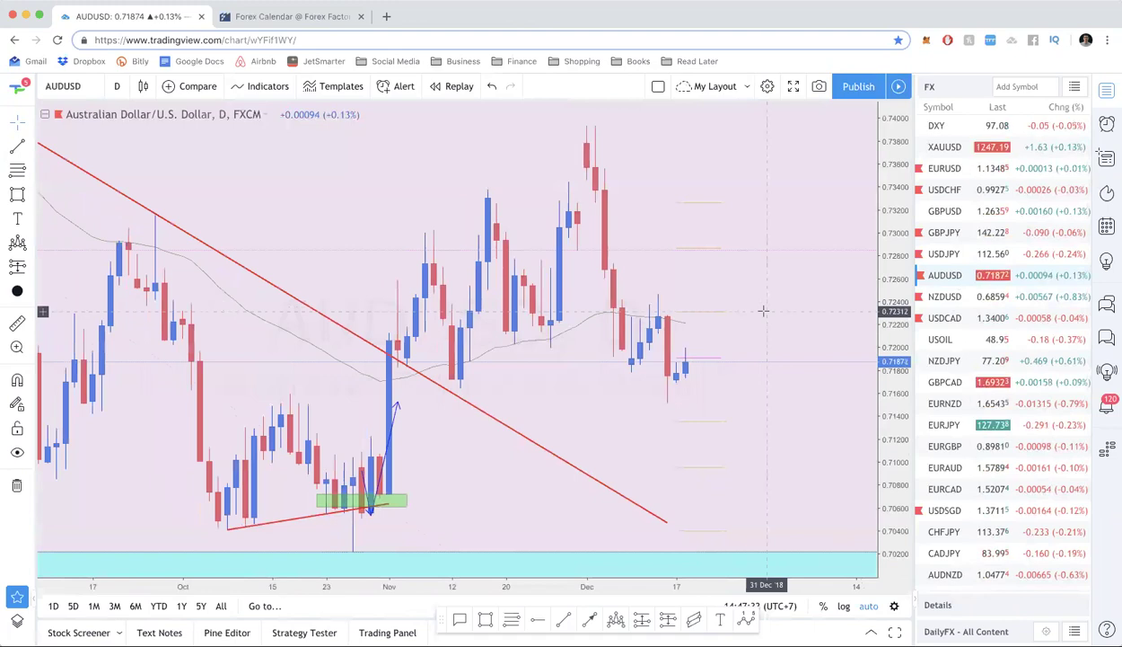
# Step: Switch AUDUSD to the weekly interval and examine the decline through 2018 with its retracement levels
pyautogui.scroll(-2, 763, 310)
pyautogui.press('1')
pyautogui.press('Escape')
pyautogui.scroll(-2, 666, 276)
pyautogui.press('1')
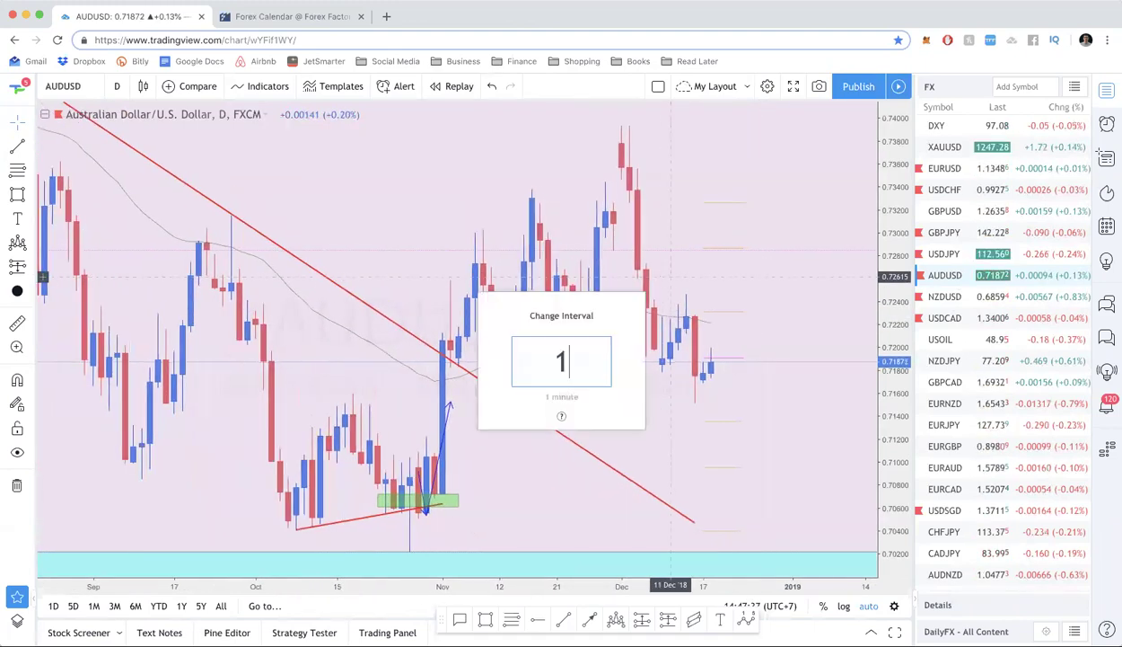
pyautogui.press('w')
pyautogui.press('Return')
pyautogui.scroll(3, 637, 421)
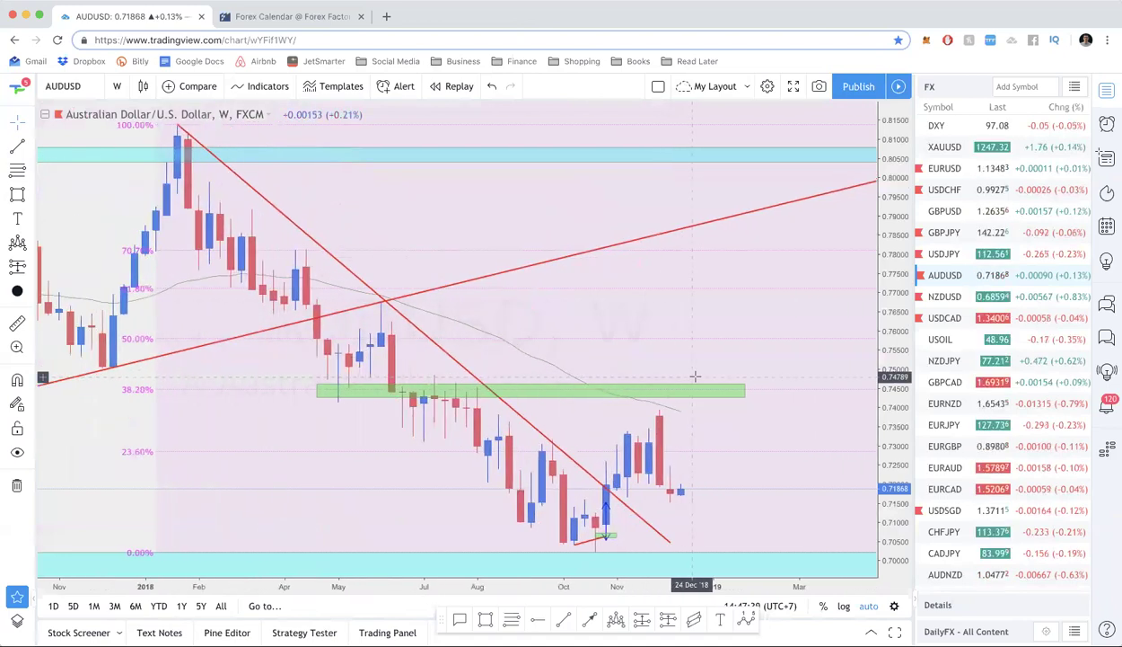
# Step: Return AUDUSD to the daily interval and examine the late-October candles around the small green zone
pyautogui.press('d')
pyautogui.press('Return')
pyautogui.scroll(2, 476, 445)
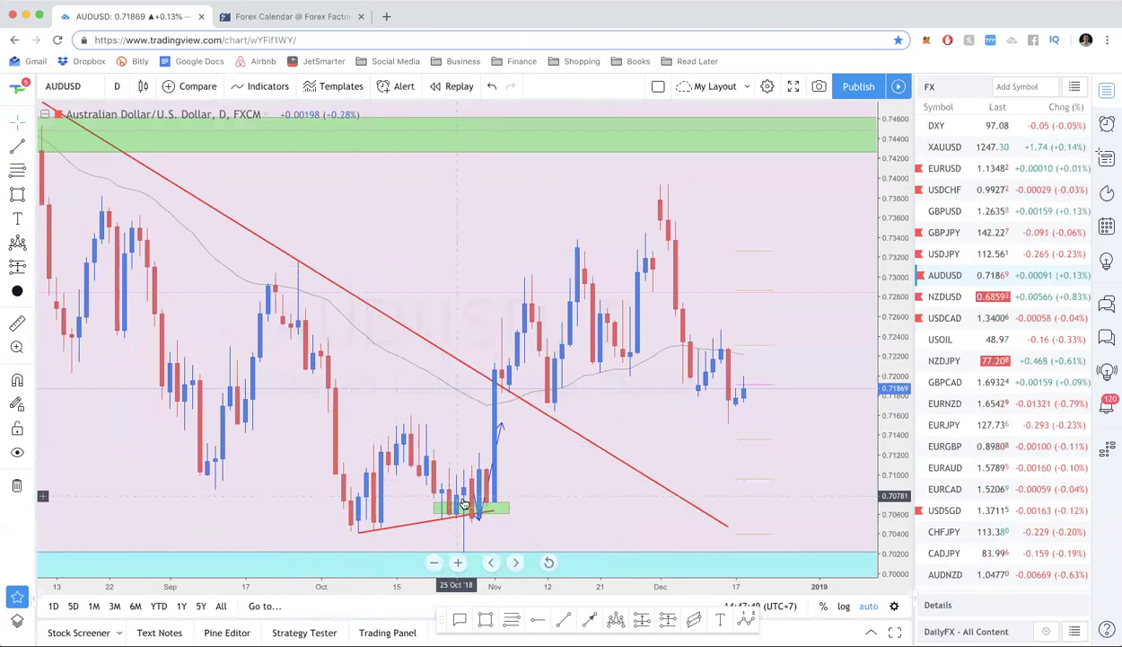
pyautogui.scroll(5, 464, 506)
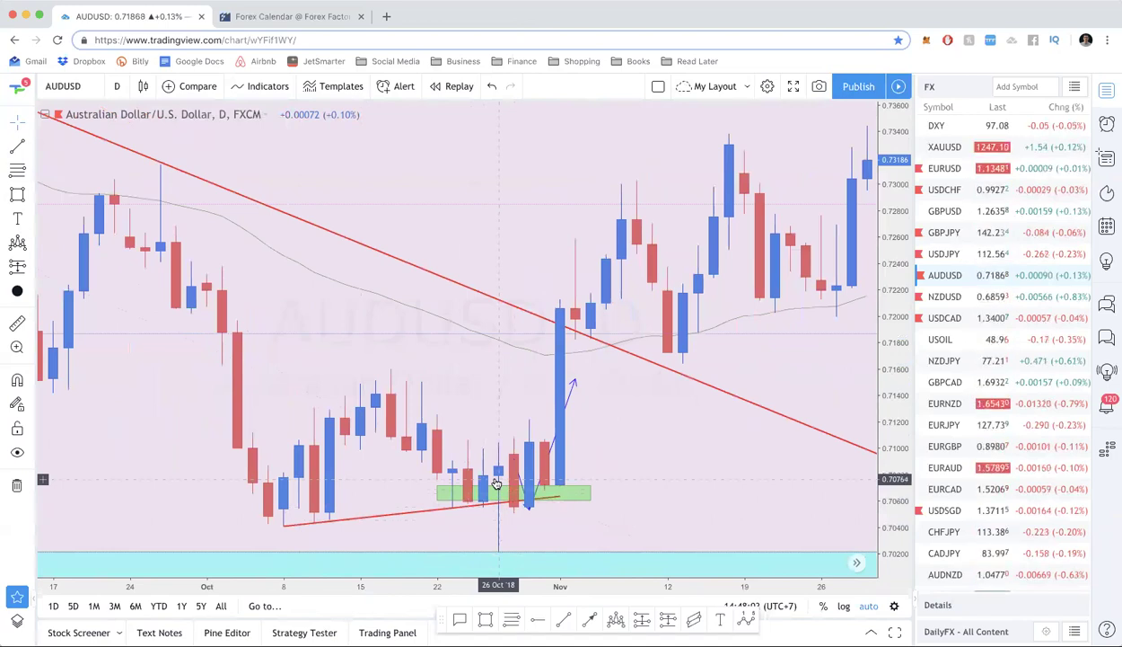
pyautogui.scroll(-3, 497, 483)
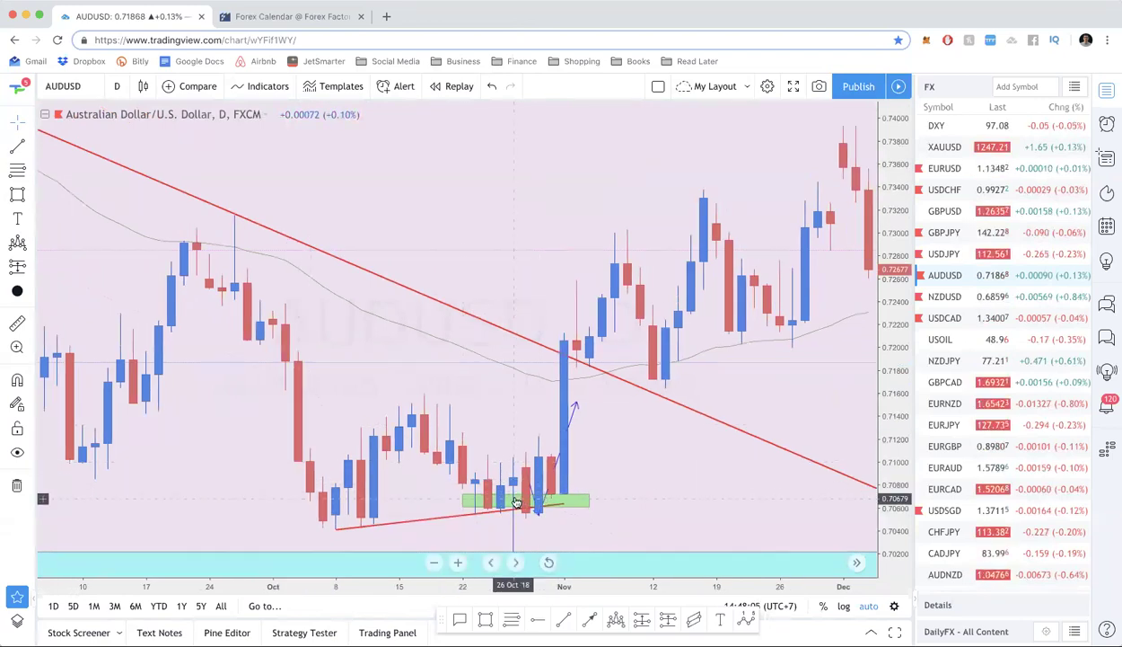
pyautogui.scroll(-5, 516, 501)
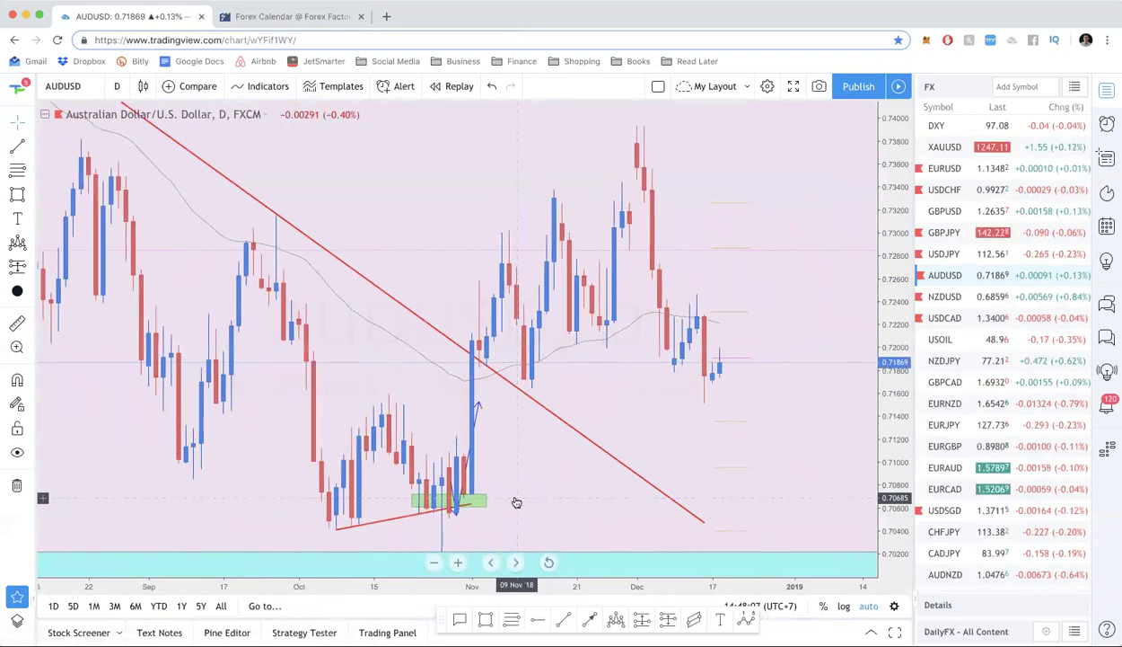
# Step: Switch AUDUSD to the weekly interval and examine the candle of 3 December 2018
pyautogui.scroll(-5, 517, 501)
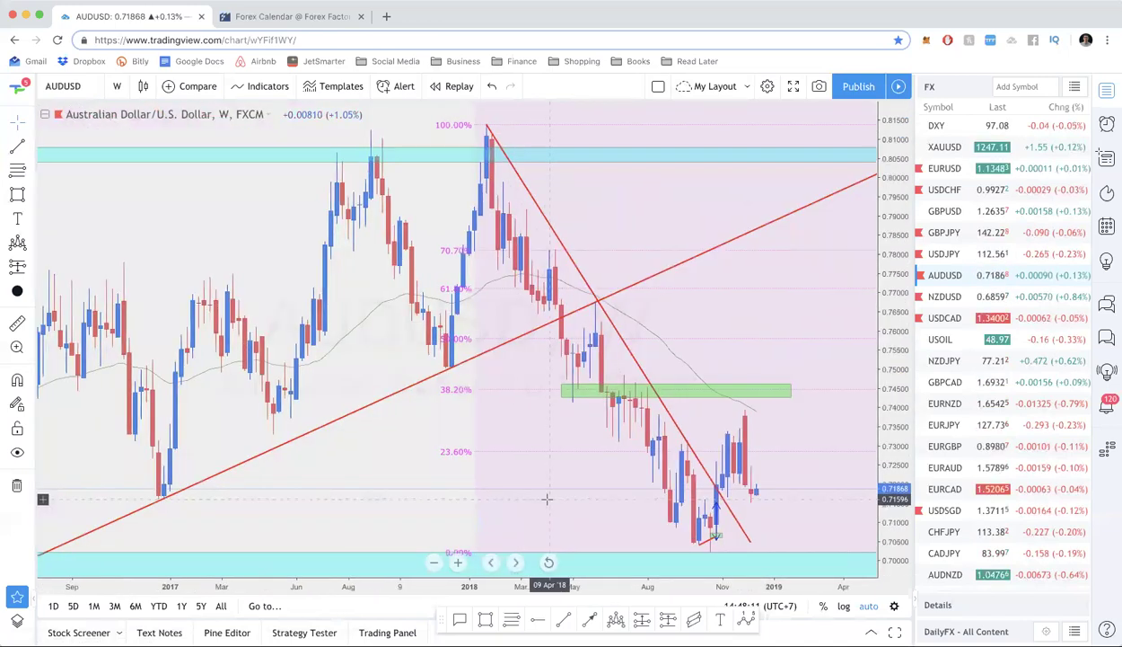
pyautogui.scroll(3, 546, 499)
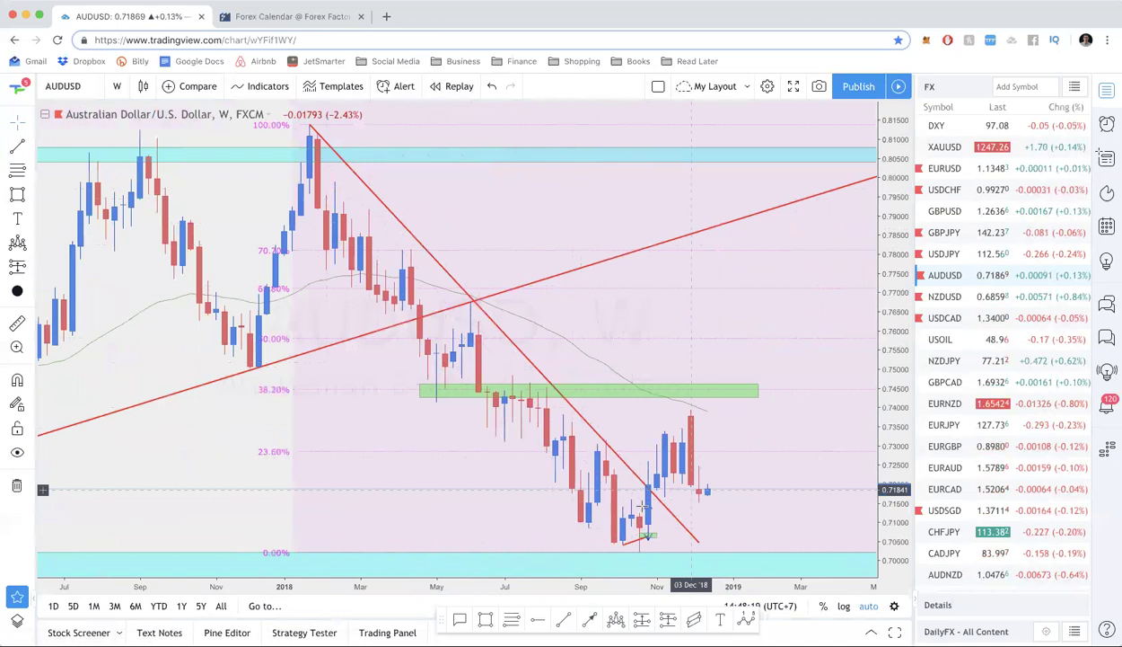
pyautogui.scroll(2, 641, 507)
pyautogui.scroll(2, 641, 507)
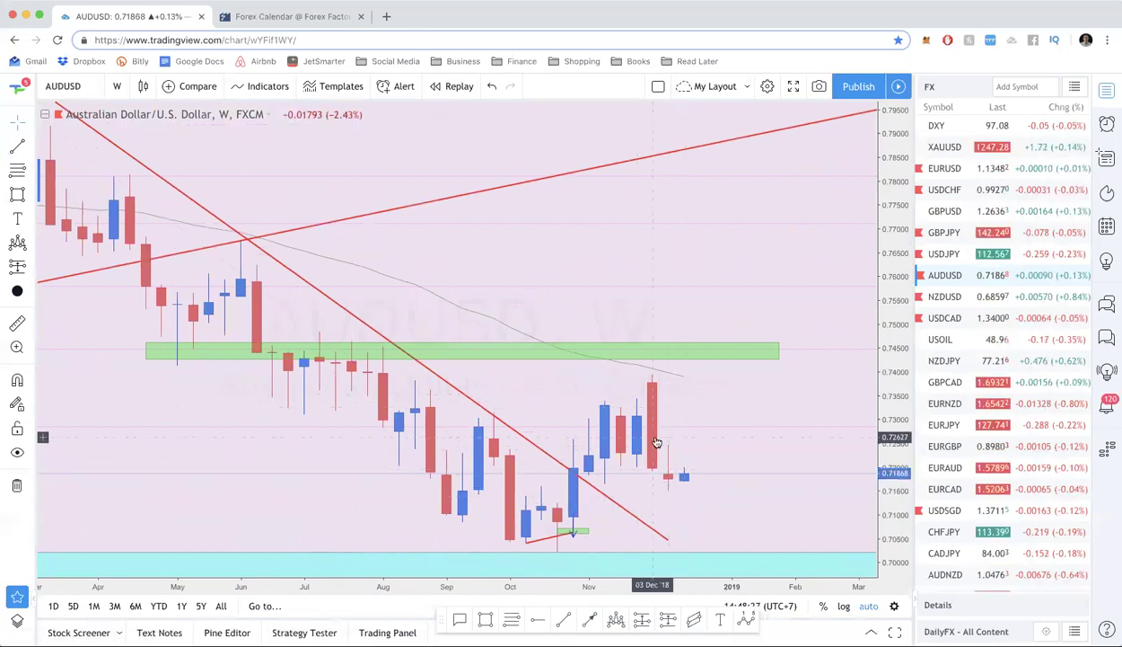
# Step: Check AUDUSD's early-December decline on the daily interval and return to the weekly interval
pyautogui.write('1D')
pyautogui.press('Return')
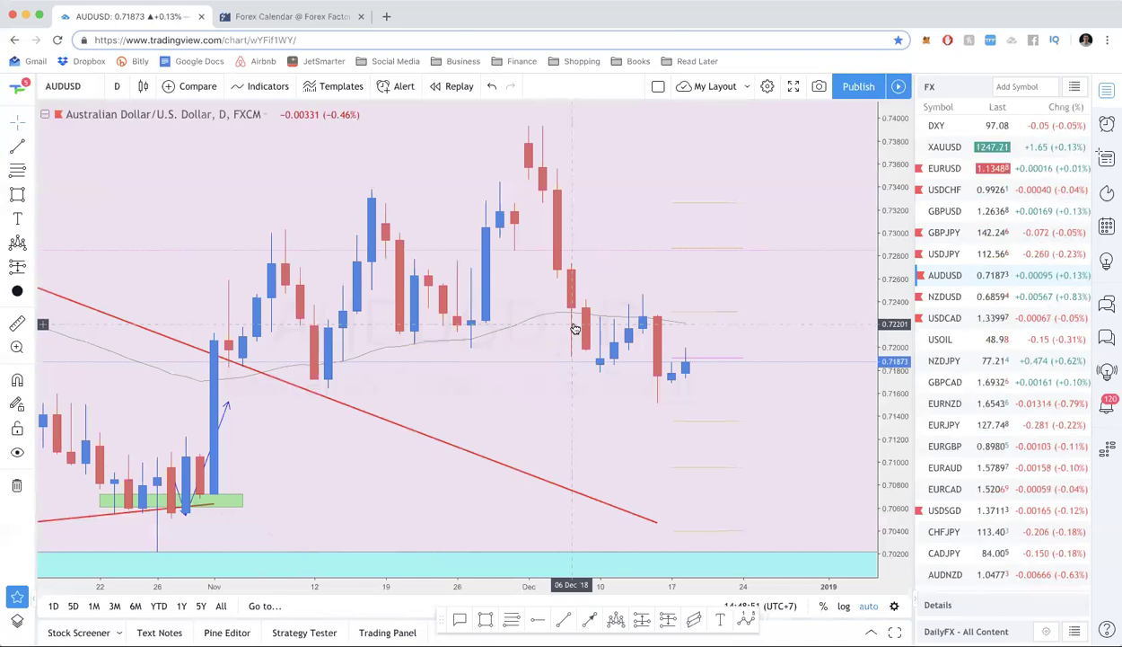
pyautogui.write('1W')
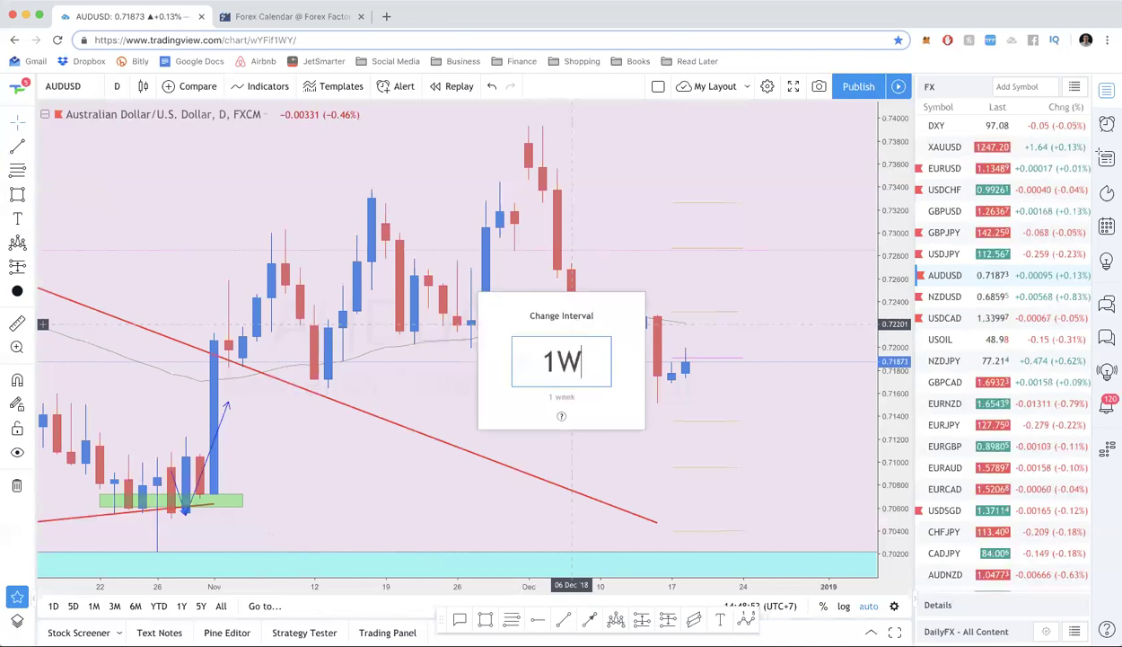
pyautogui.press('Return')
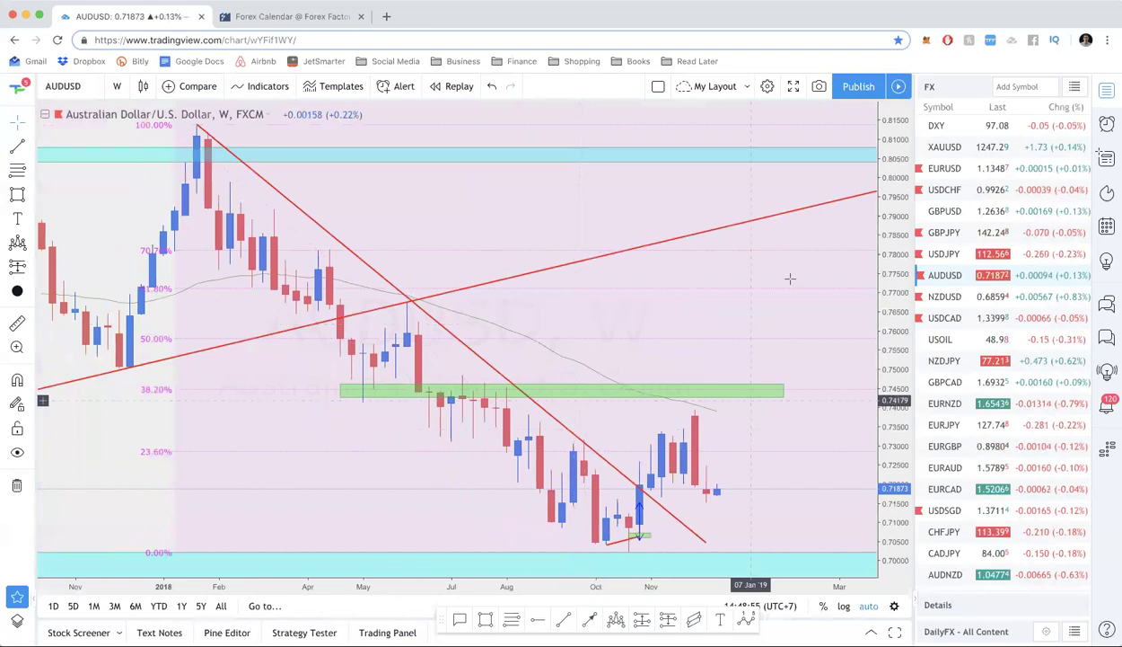
pyautogui.scroll(-3, 759, 392)
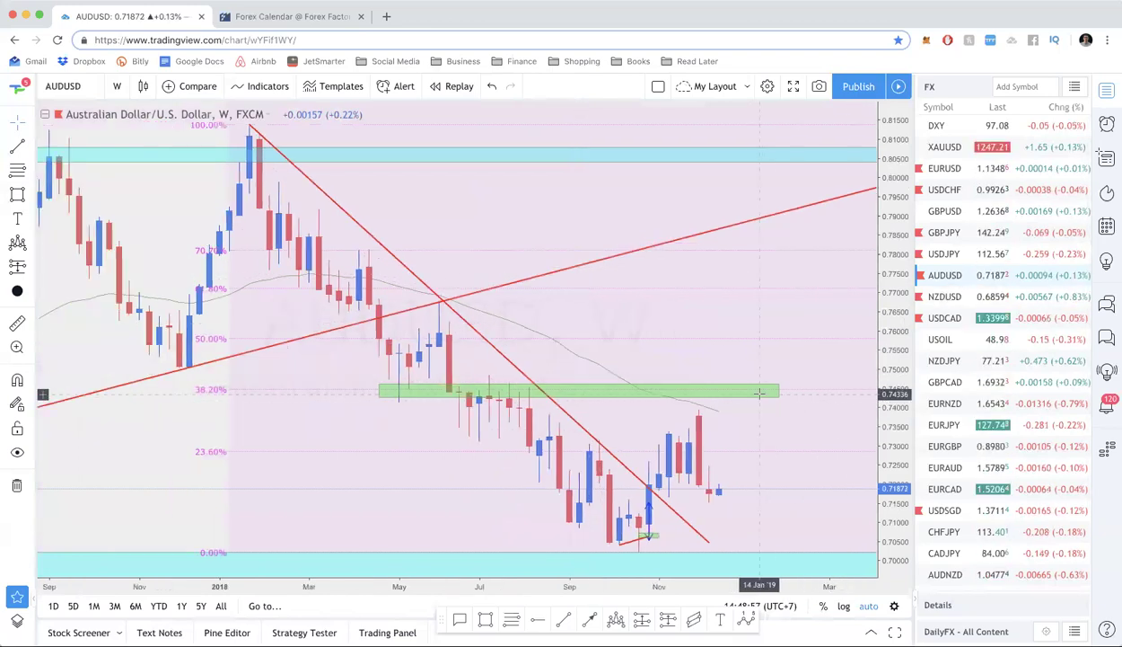
# Step: Switch AUDUSD to the monthly interval and examine the November and December 2018 candles
pyautogui.write('1M')
pyautogui.press('Return')
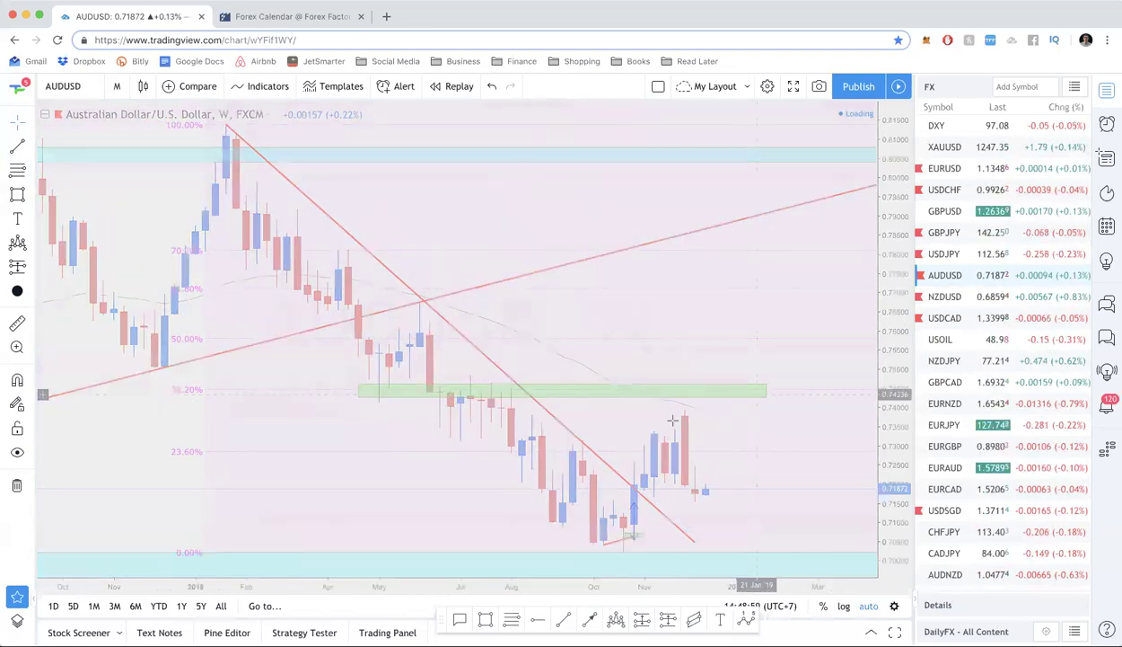
pyautogui.scroll(5, 673, 420)
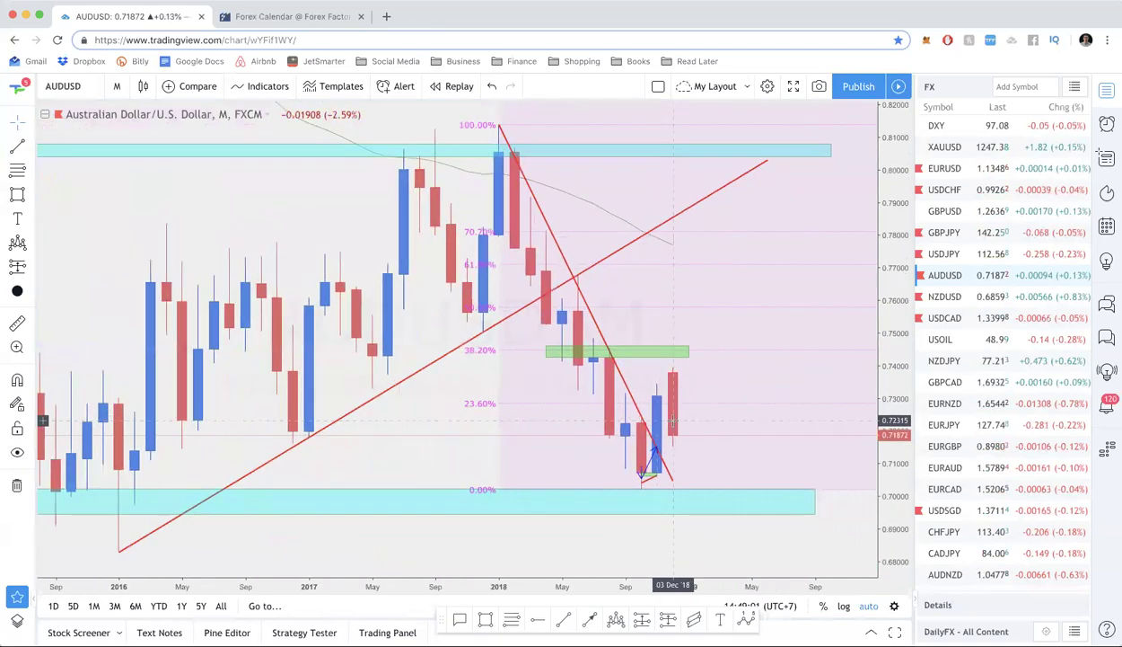
pyautogui.scroll(2, 672, 420)
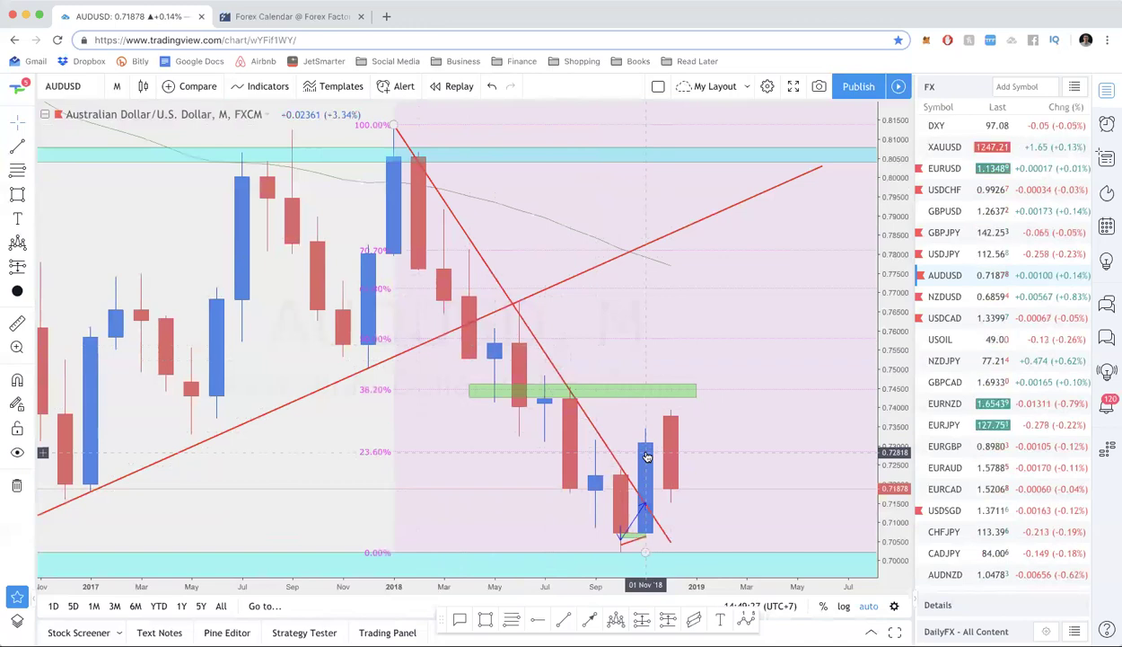
# Step: Switch AUDUSD to the 240-minute interval and examine price action from October to mid-December
pyautogui.write('240')
pyautogui.press('Return')
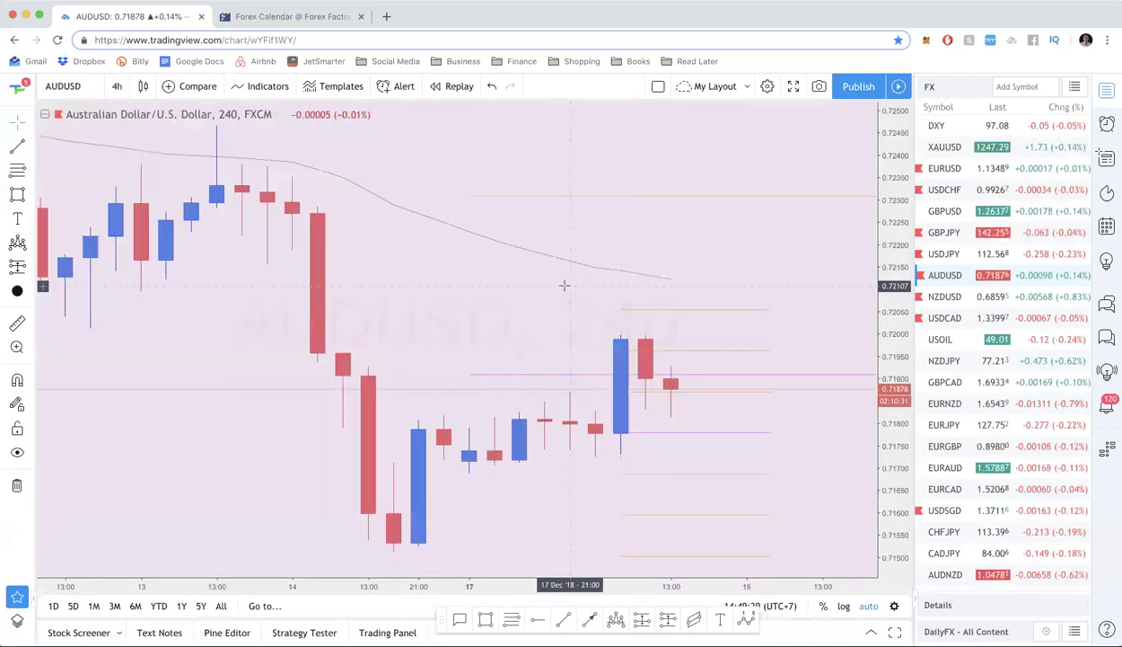
pyautogui.scroll(-5, 564, 285)
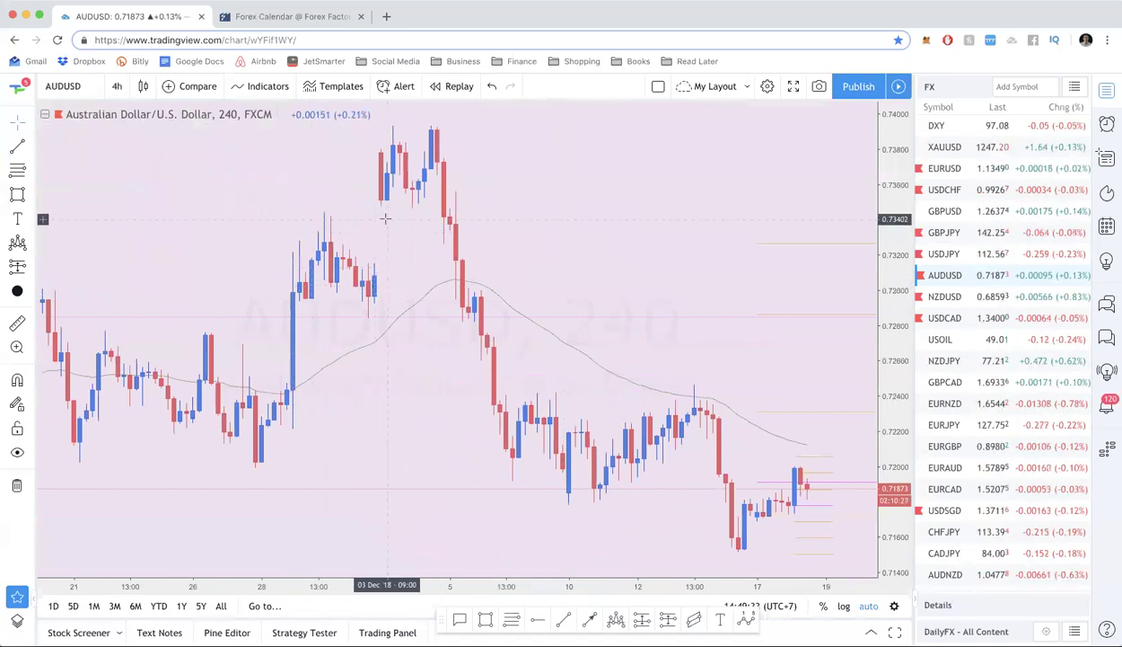
pyautogui.scroll(-5, 456, 224)
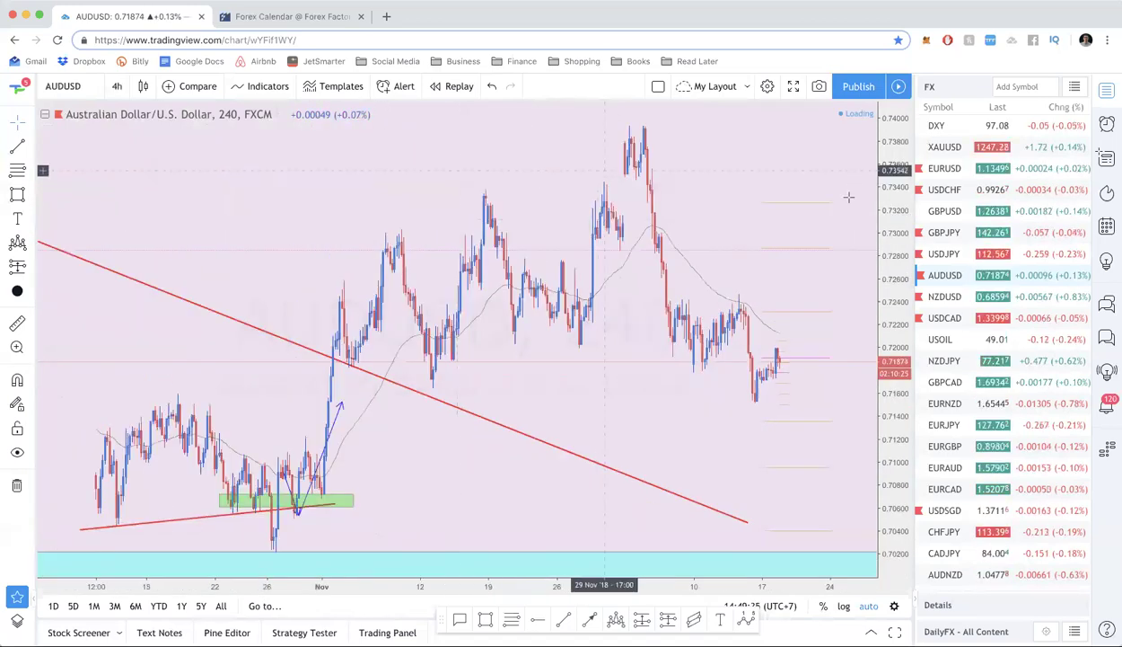
# Step: Compress AUDUSD's price scale to view the surrounding green and cyan zones, and restore automatic scaling
pyautogui.moveTo(899, 165); pyautogui.dragTo(894, 212)
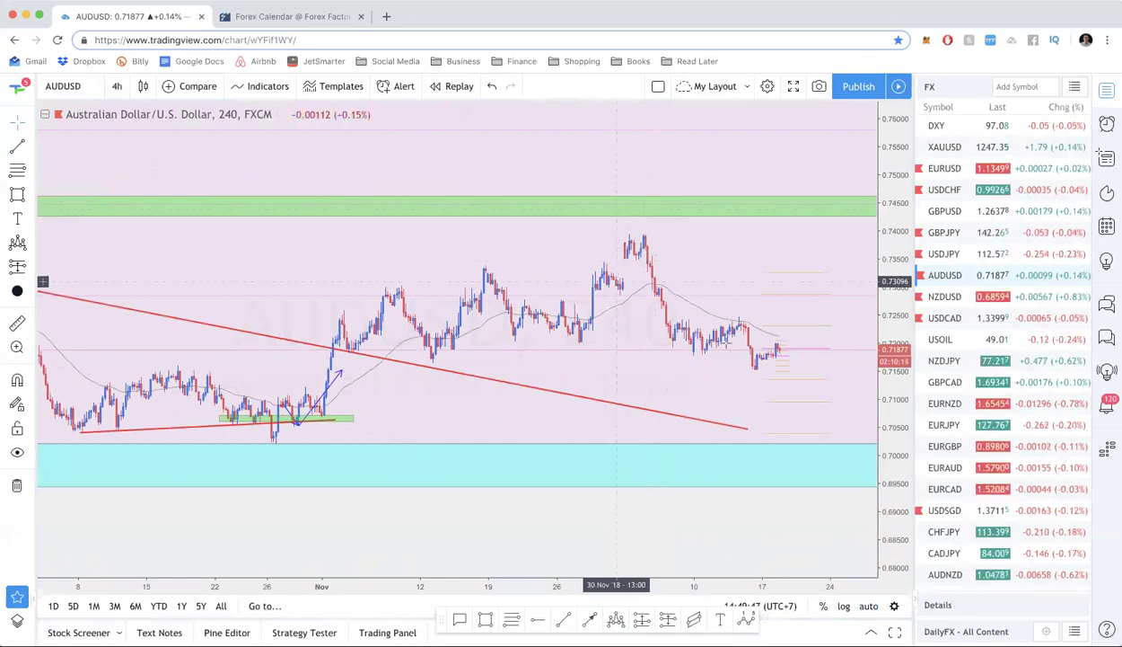
pyautogui.scroll(3, 735, 356)
pyautogui.scroll(2, 819, 515)
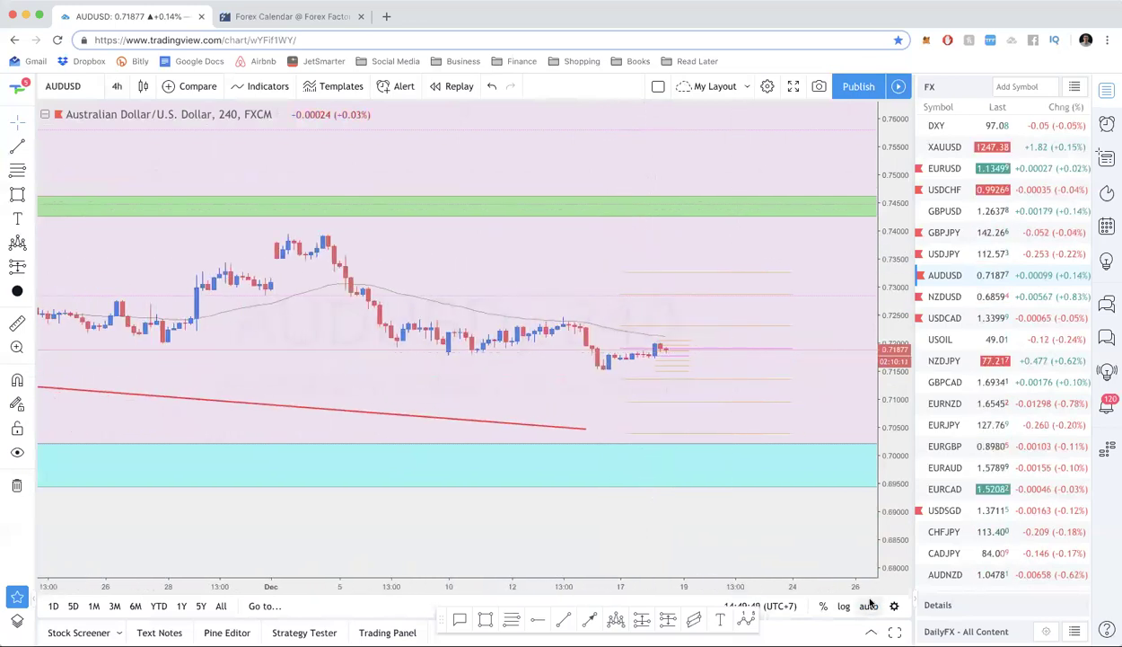
pyautogui.click(869, 605)
pyautogui.scroll(3, 657, 434)
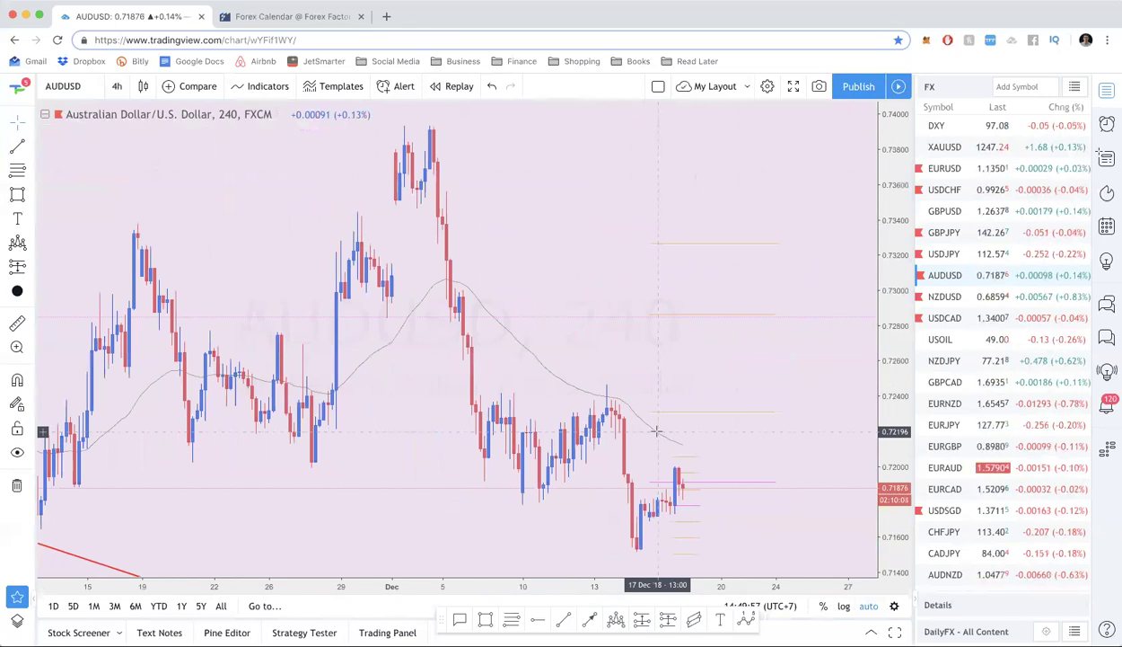
# Step: View AUDUSD on the daily interval and switch it to the weekly interval
pyautogui.write('1D')
pyautogui.press('Return')
pyautogui.write('1')
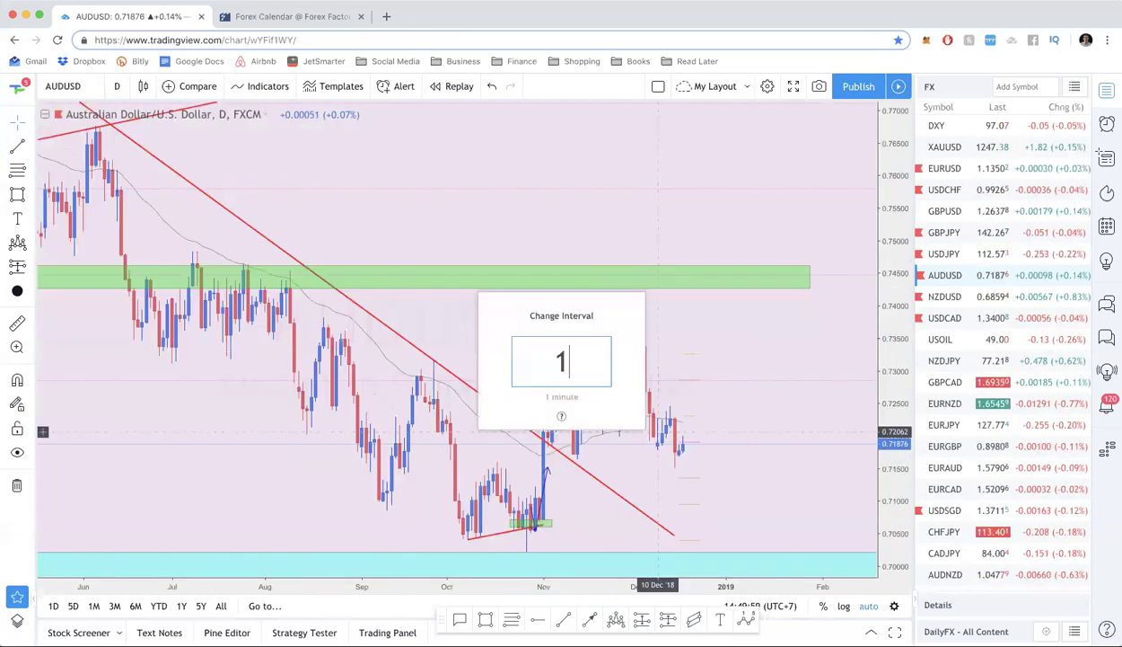
pyautogui.write('W')
pyautogui.press('Return')
pyautogui.scroll(5, 666, 469)
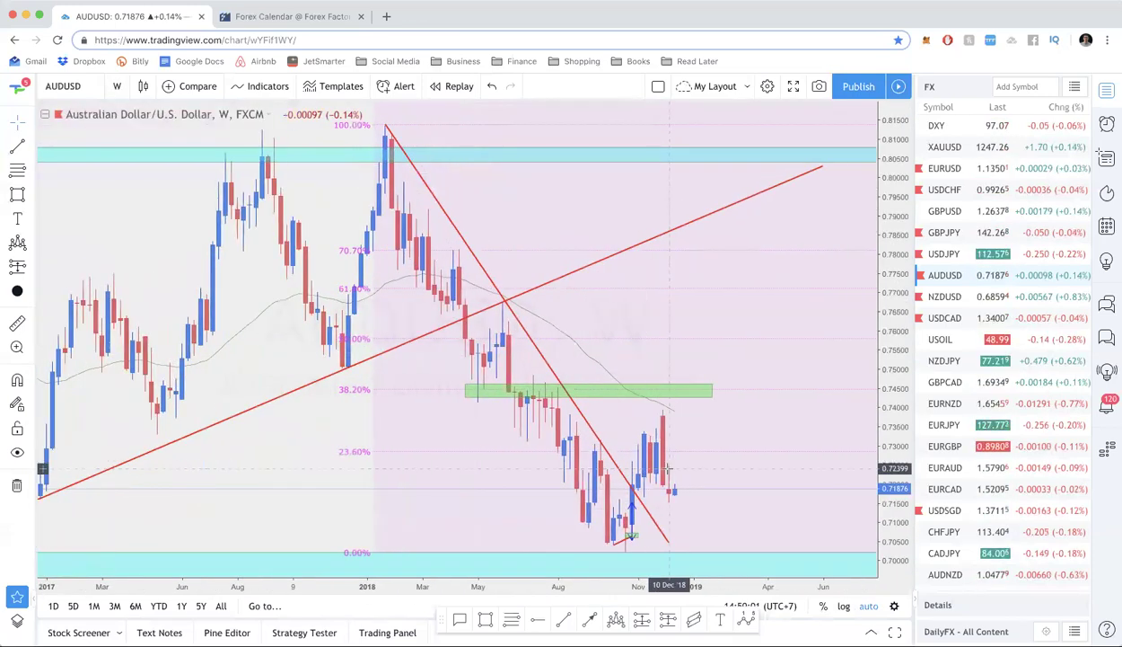
# Step: Open the NZDUSD weekly chart and examine price around the middle cyan zone since 2015
pyautogui.click(940, 297)
pyautogui.scroll(-5, 647, 395)
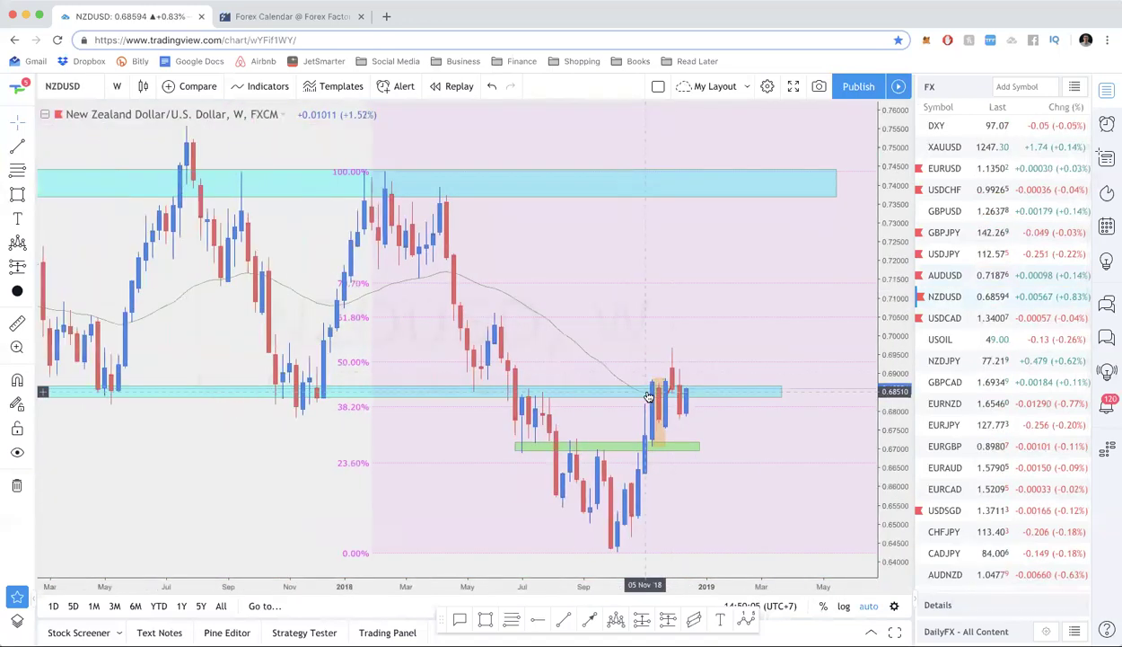
pyautogui.scroll(-3, 649, 396)
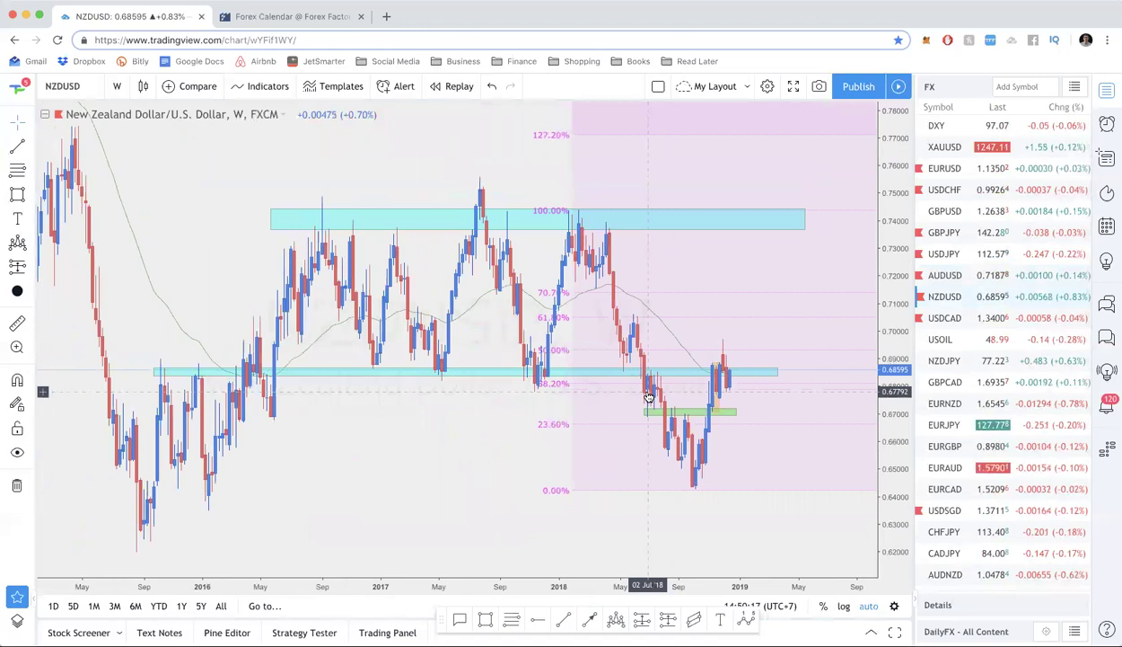
# Step: Open the USDCAD weekly chart and examine the rise inside the orange channel since October 2018
pyautogui.click(978, 319)
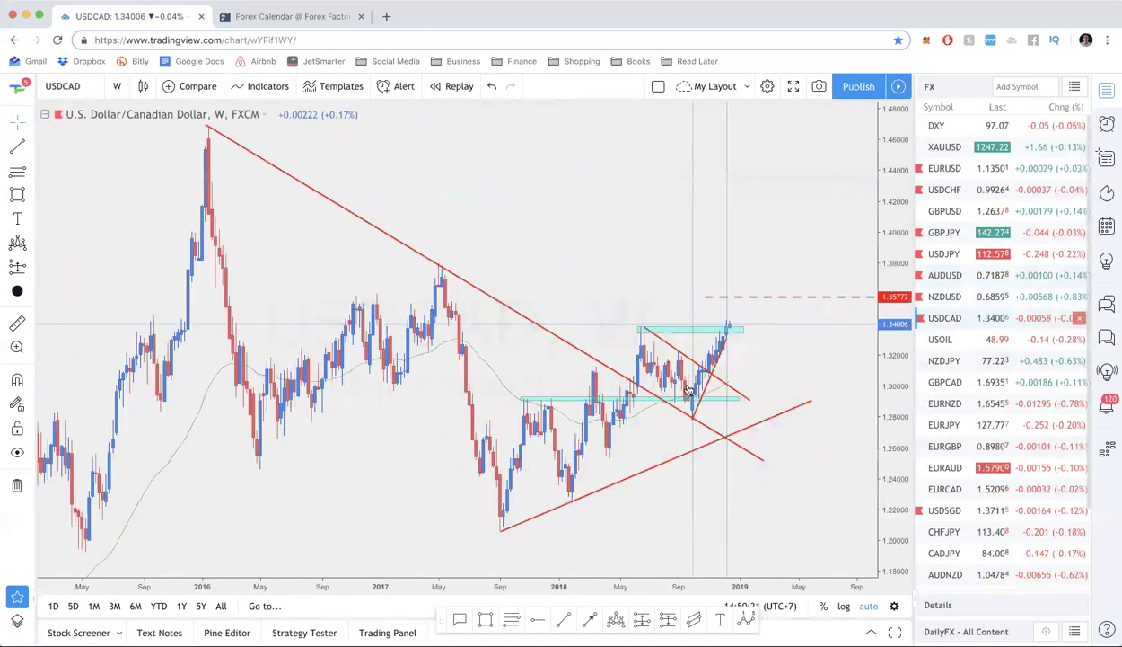
pyautogui.scroll(5, 689, 389)
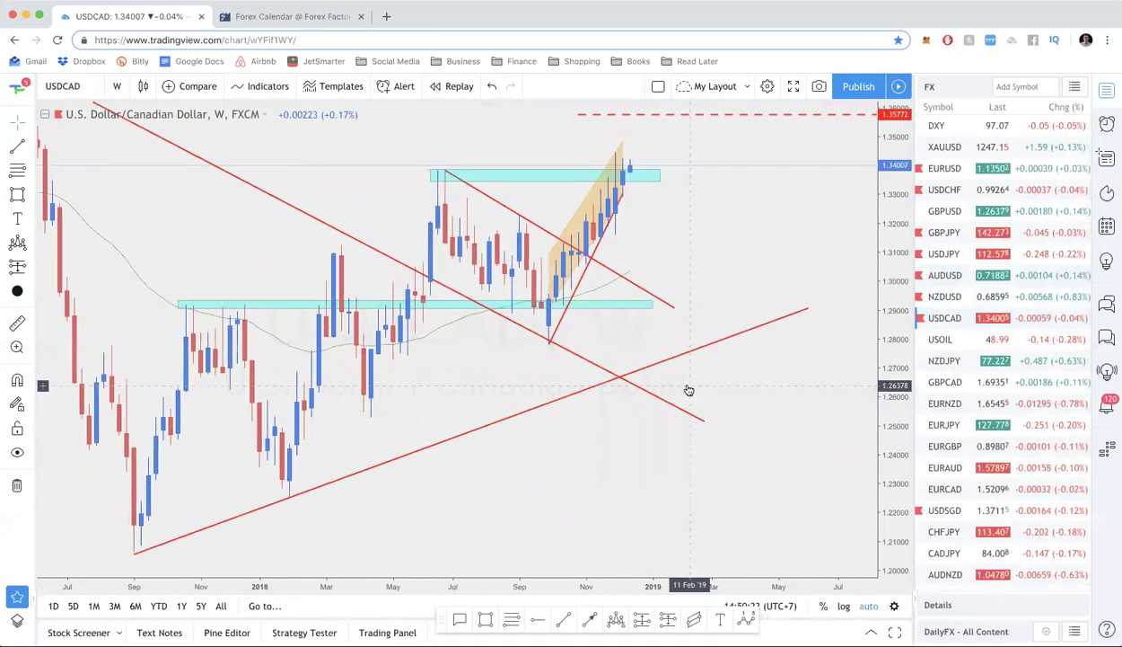
pyautogui.scroll(5, 688, 389)
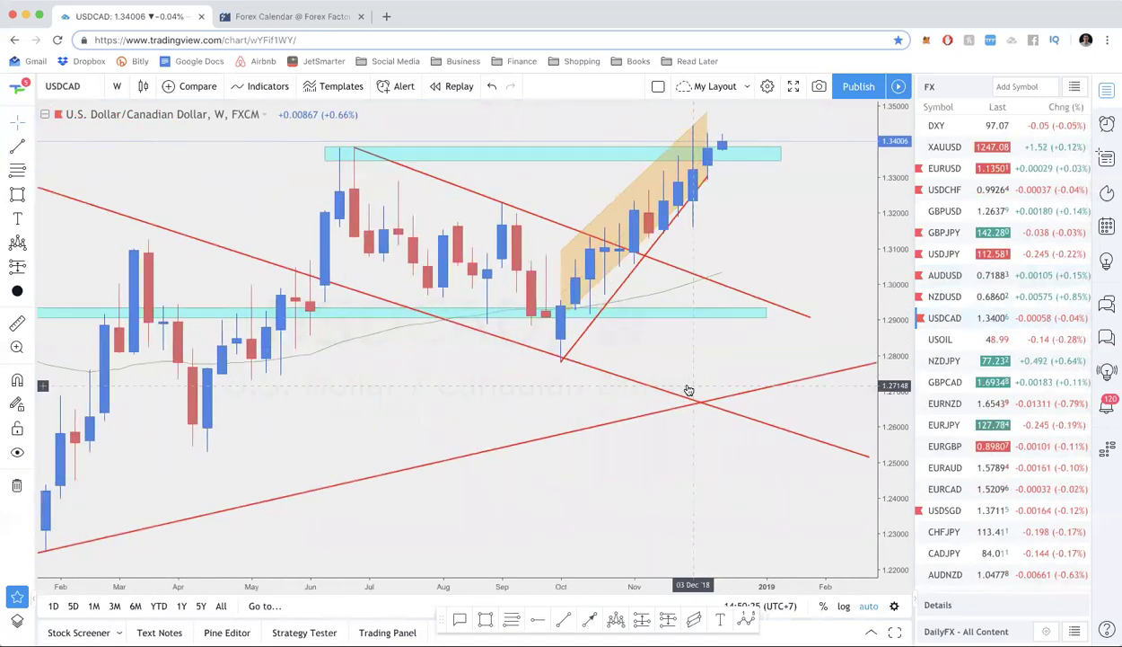
# Step: Switch USDCAD to the daily interval, view the published idea "Possible USDCAD setup", and close it
pyautogui.write('1d')
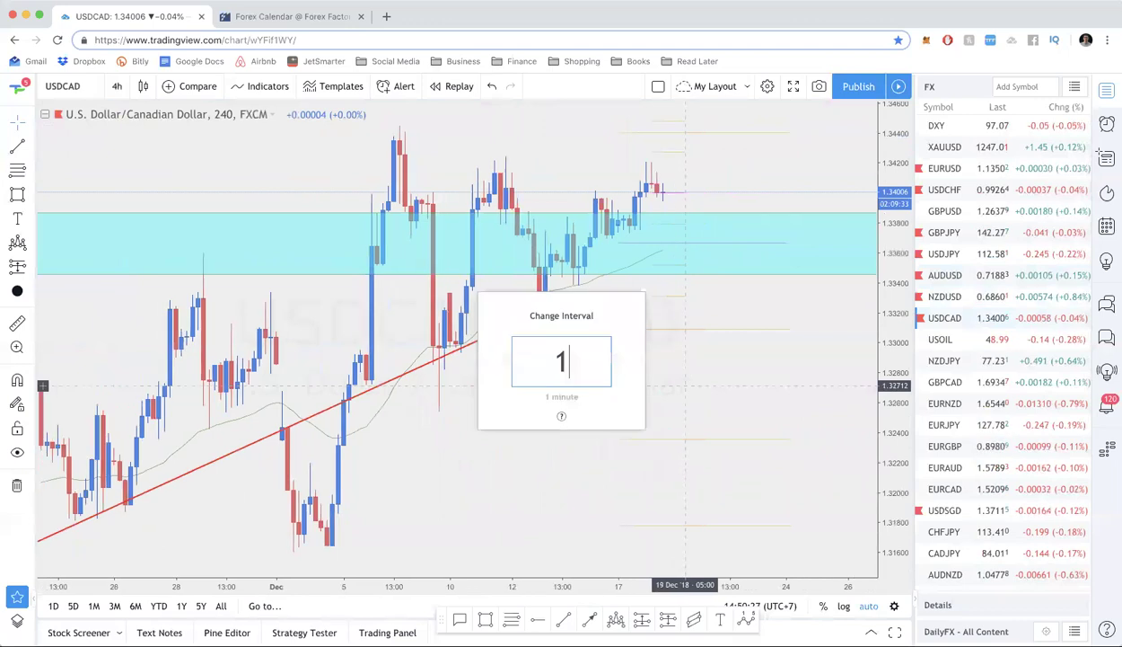
pyautogui.press('Return')
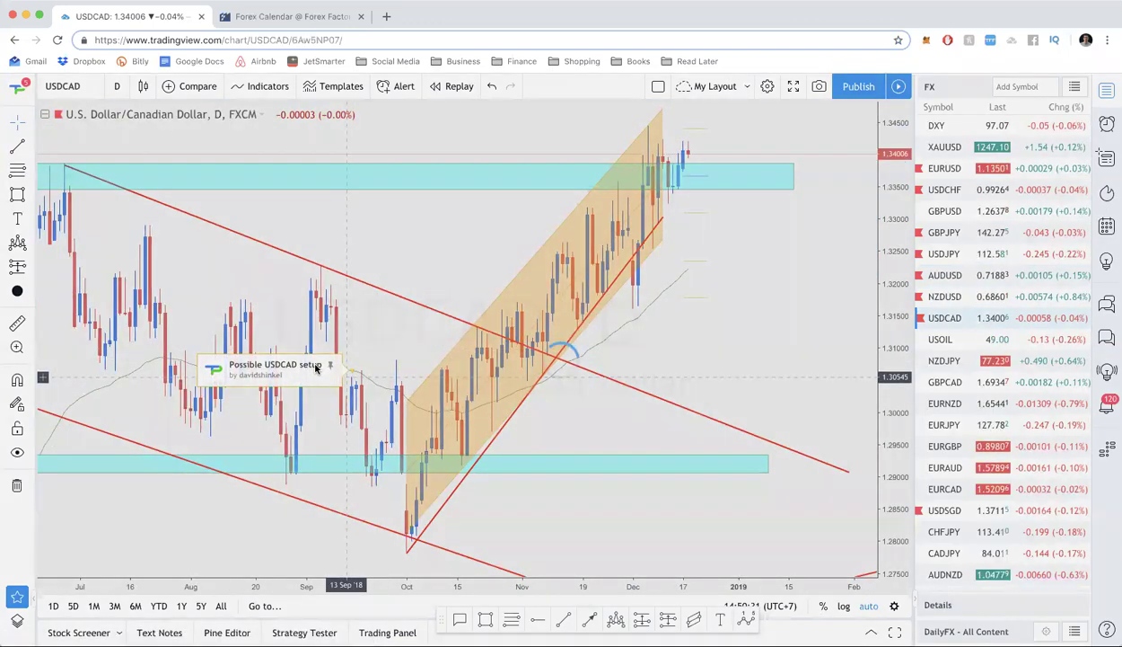
pyautogui.click(313, 365)
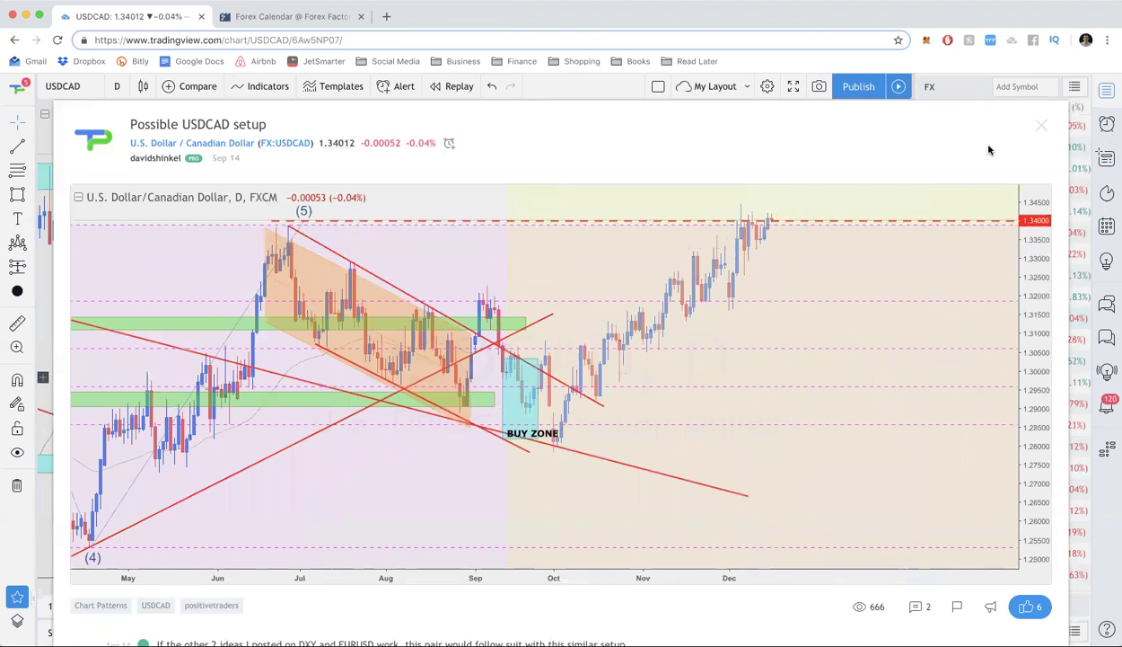
pyautogui.click(1042, 127)
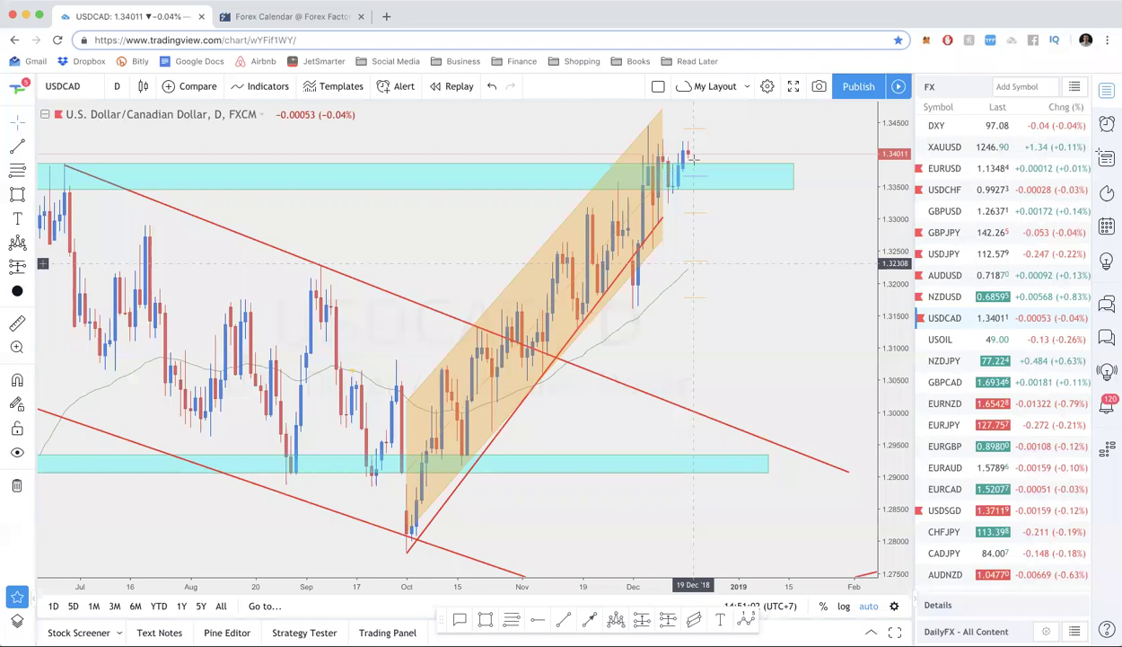
# Step: Extend the orange channel on the USDCAD daily chart to the 18 December 2018 candle
pyautogui.scroll(-2, 692, 158)
pyautogui.scroll(-2, 701, 176)
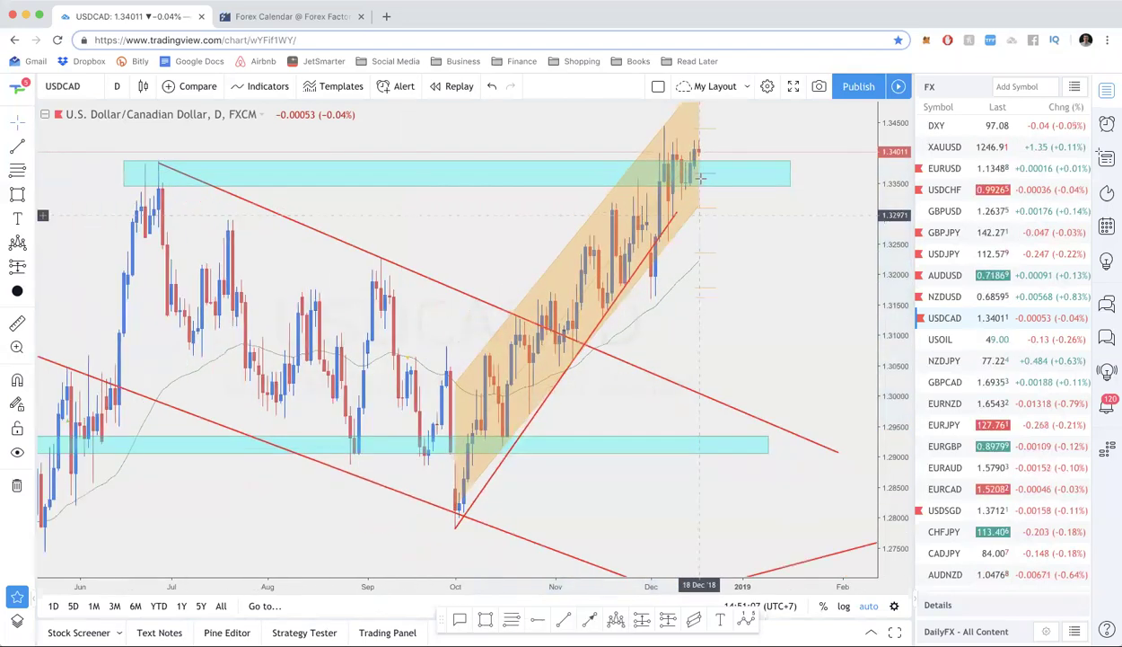
pyautogui.scroll(1, 702, 177)
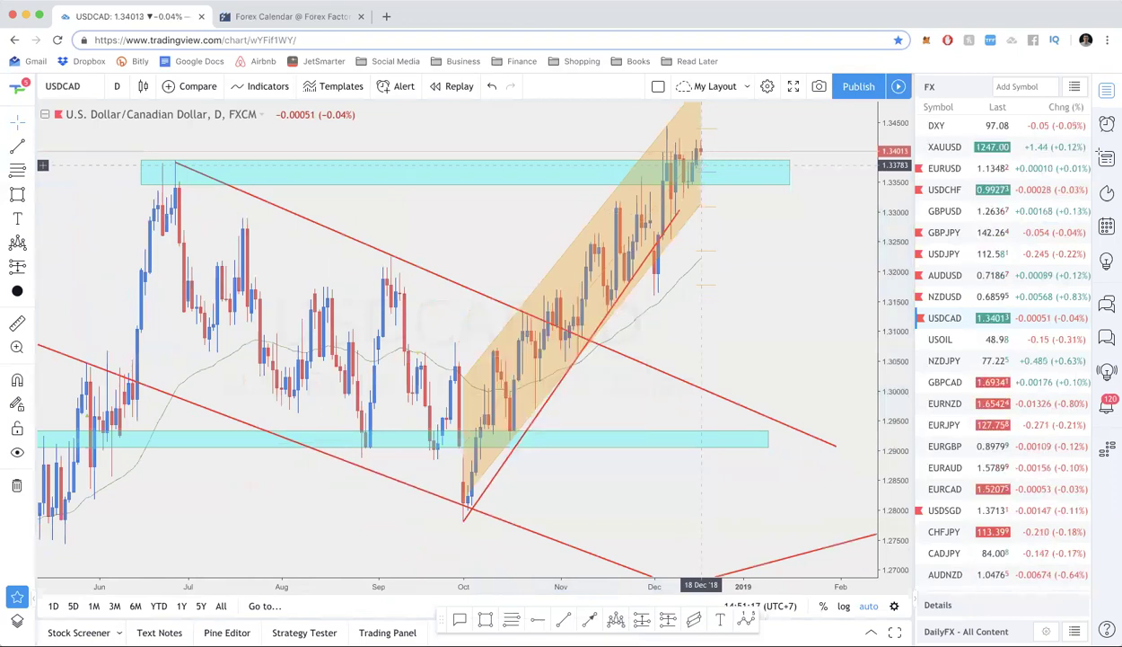
# Step: Switch USDCAD to the weekly interval and examine price at the upper cyan zone and orange channel
pyautogui.write('1w')
pyautogui.press('Return')
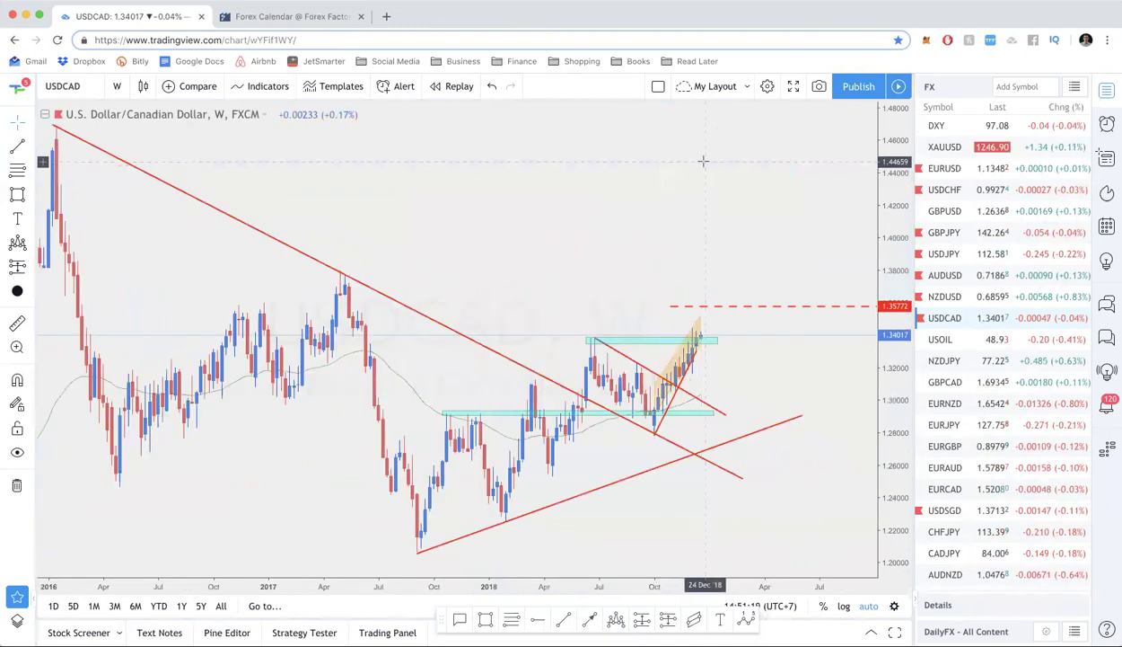
pyautogui.scroll(3, 703, 160)
pyautogui.scroll(4, 703, 161)
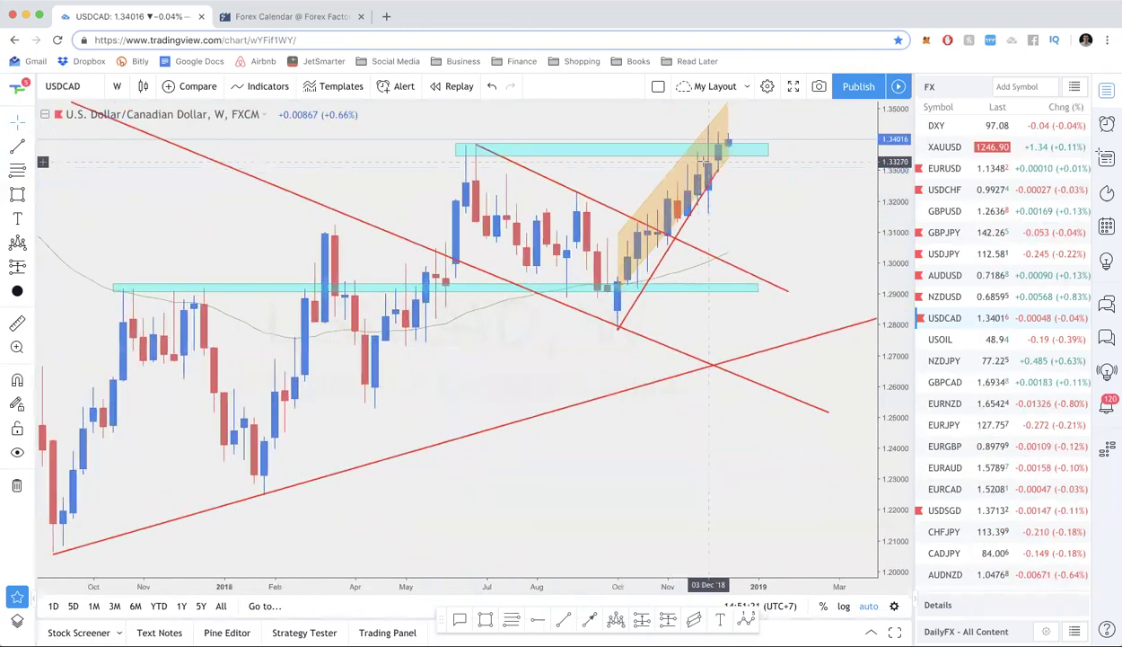
pyautogui.scroll(-2, 703, 161)
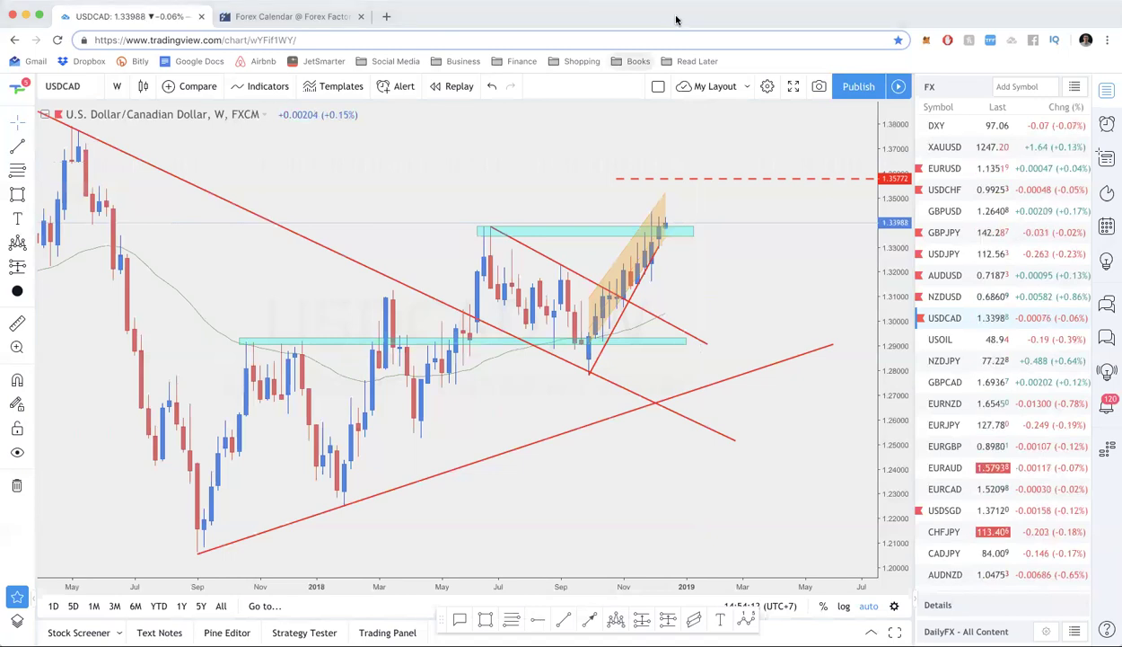
# Step: Search Google for "how much debt is the us to china" and read the featured answer on foreign holders
pyautogui.click(384, 17)
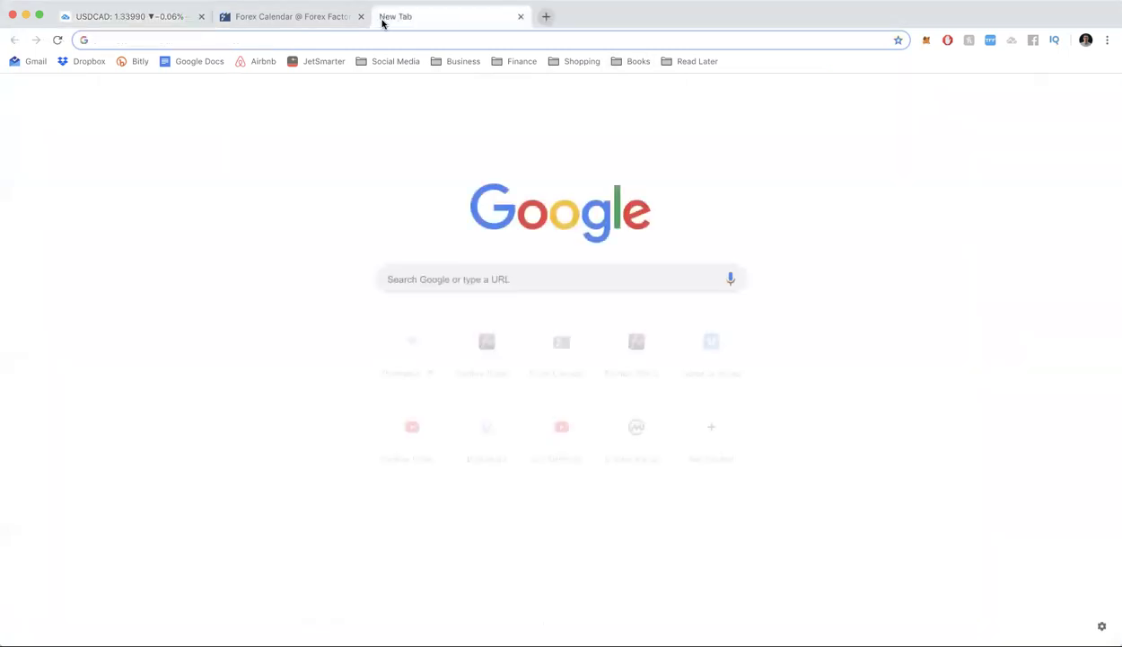
pyautogui.write('how much debt is the us')
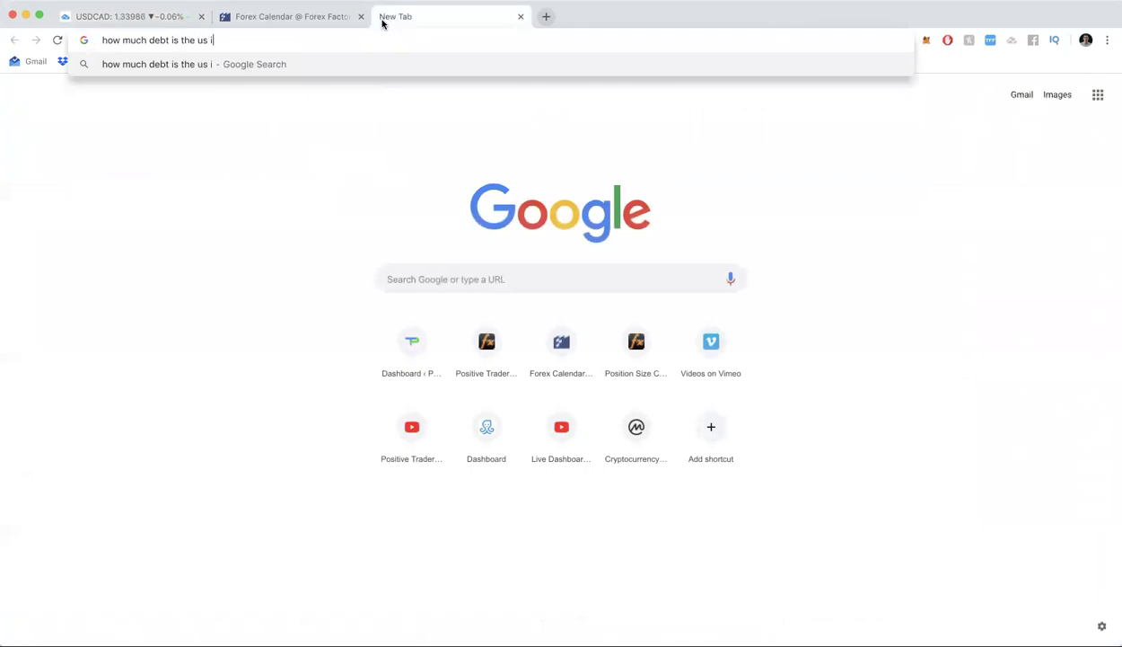
pyautogui.write(' to china')
pyautogui.press('Return')
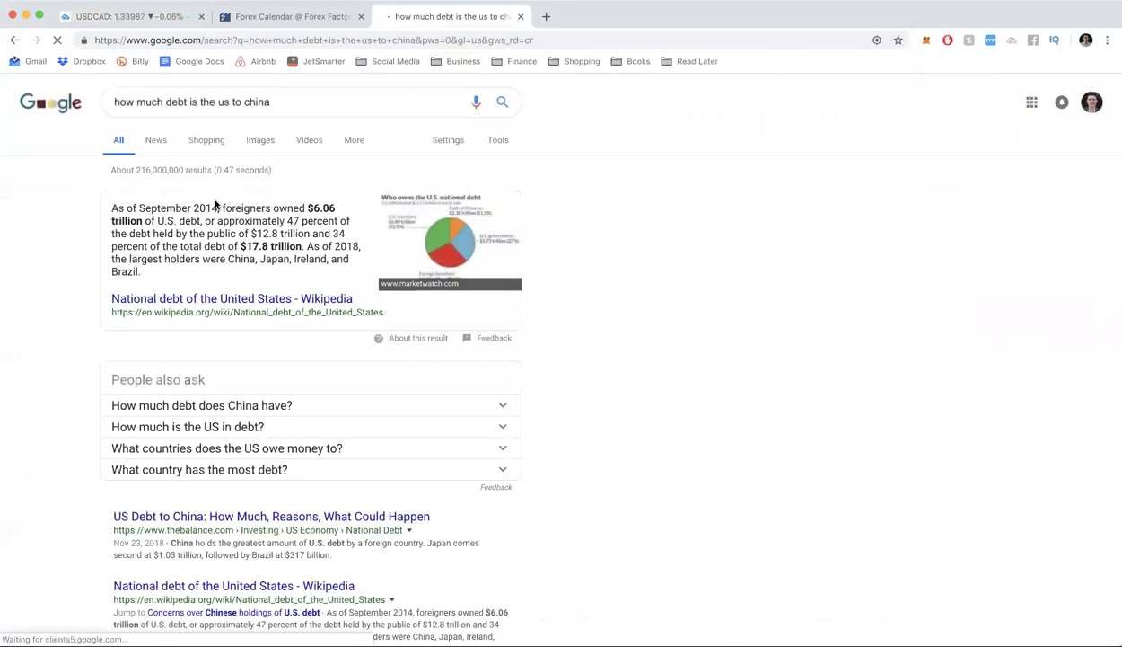
pyautogui.moveTo(219, 208); pyautogui.dragTo(345, 216)
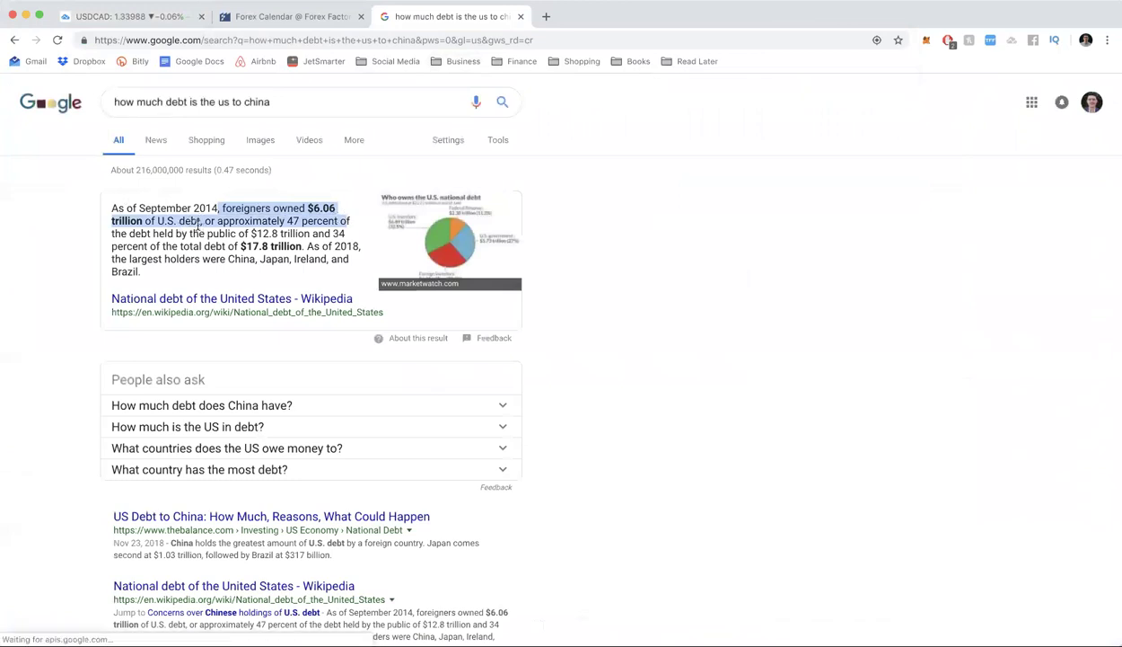
pyautogui.click(198, 225)
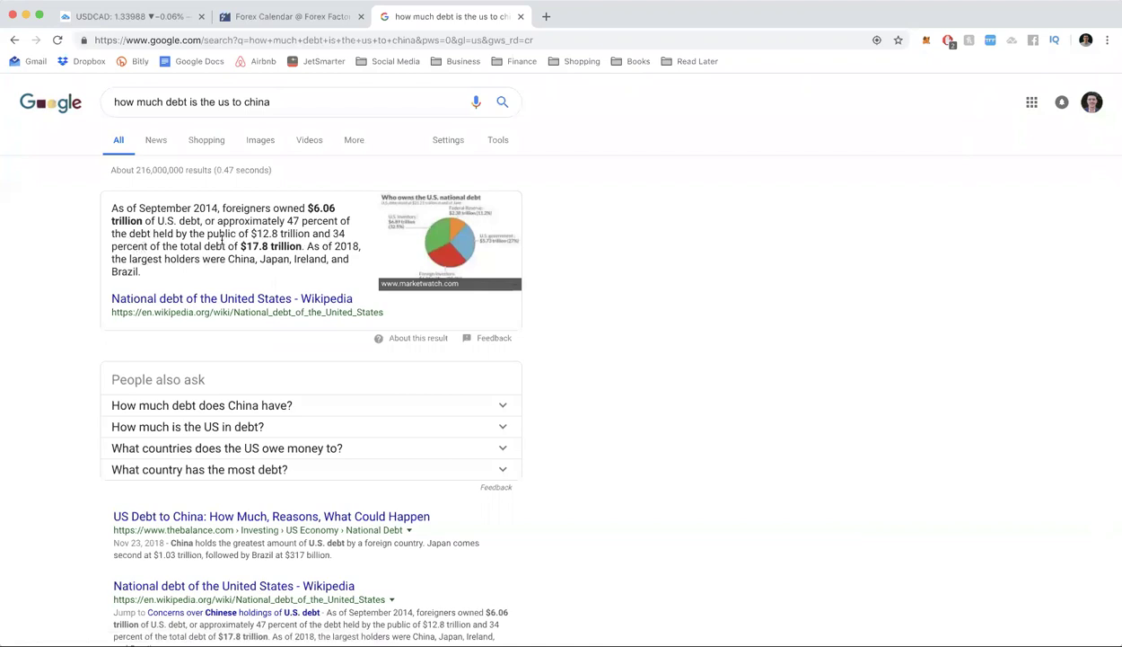
pyautogui.moveTo(141, 272); pyautogui.dragTo(308, 244)
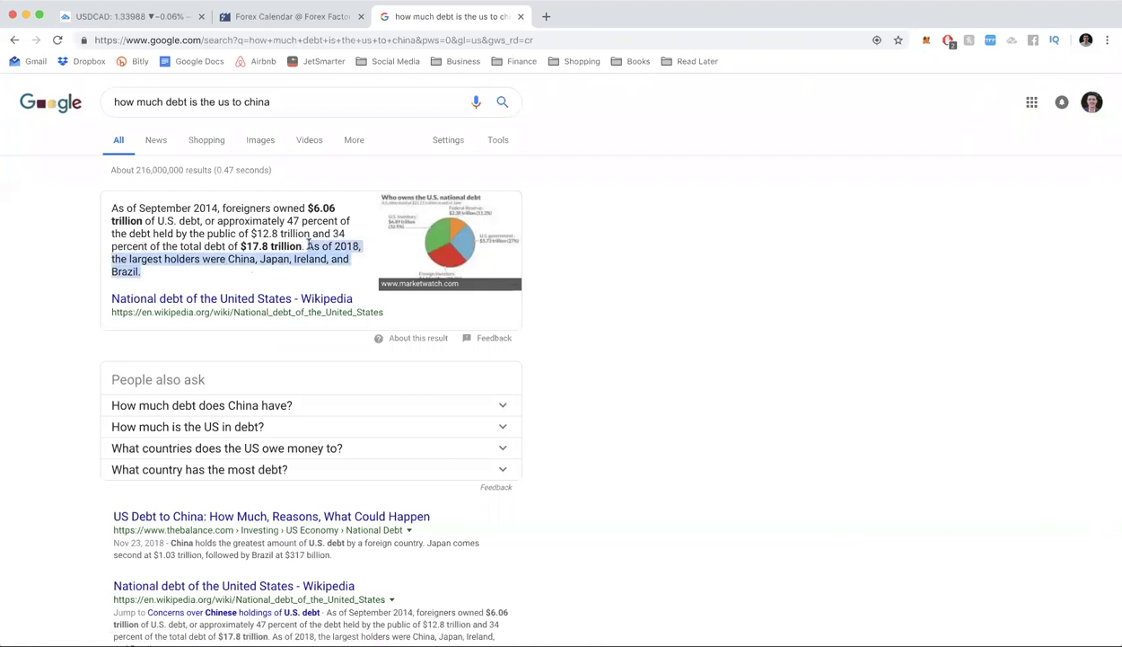
# Step: Expand the related question "How much is the US in debt?", read its answer, and reread the featured summary
pyautogui.scroll(-2, 245, 314)
pyautogui.click(248, 330)
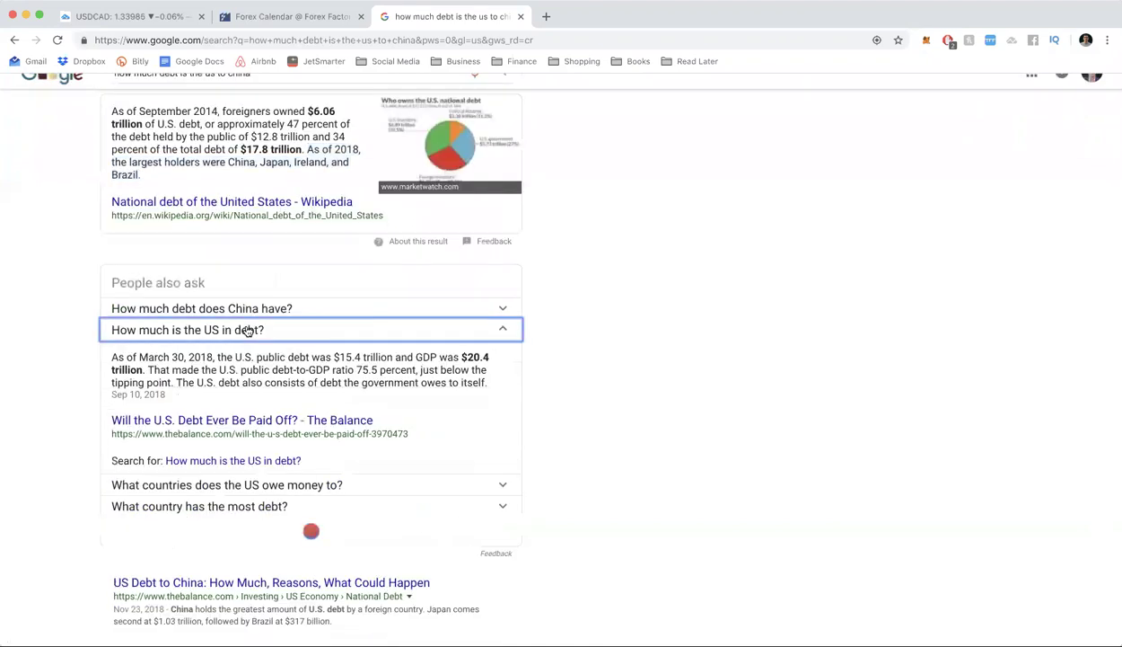
pyautogui.moveTo(111, 354); pyautogui.dragTo(242, 403)
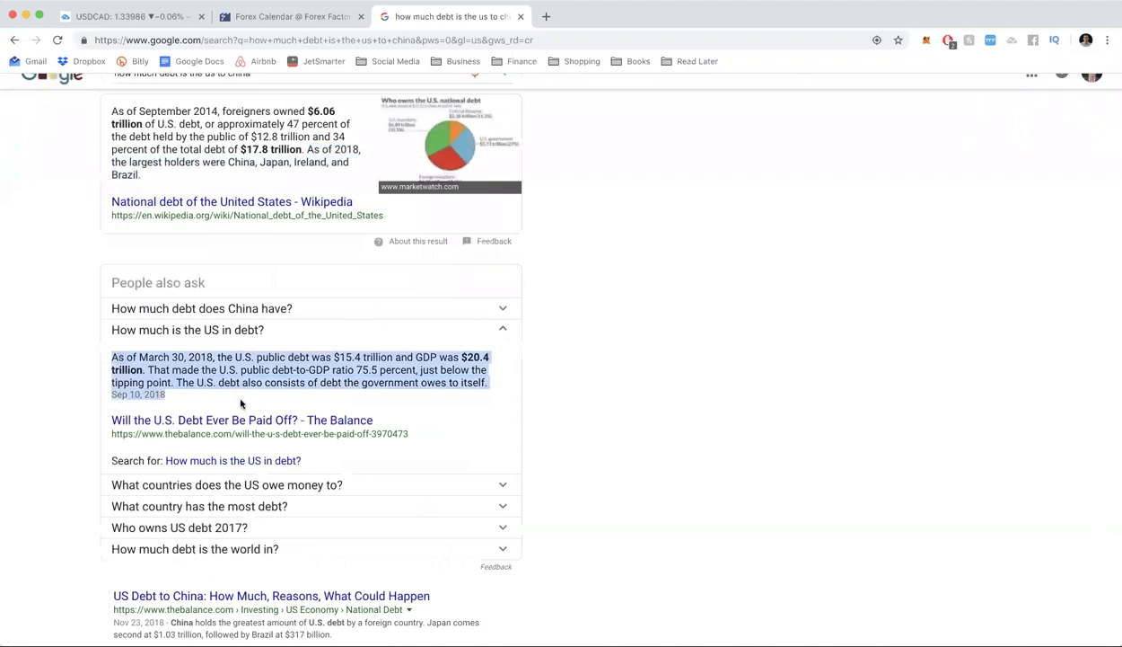
pyautogui.click(241, 403)
pyautogui.scroll(1, 251, 243)
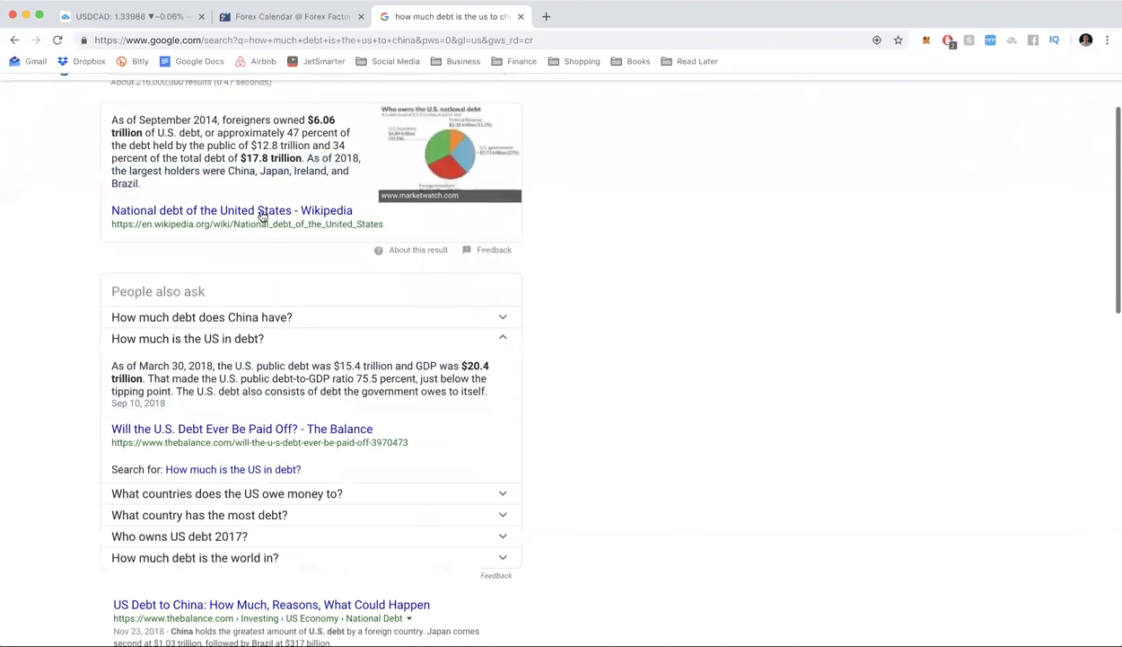
pyautogui.moveTo(238, 169); pyautogui.dragTo(341, 181)
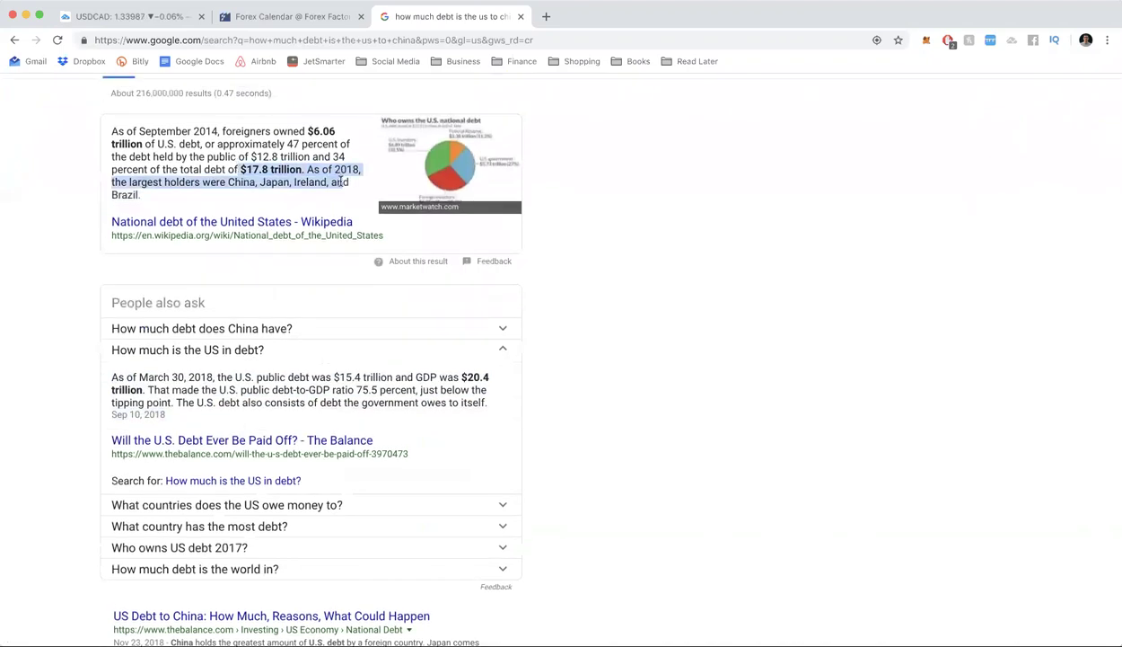
pyautogui.click(341, 181)
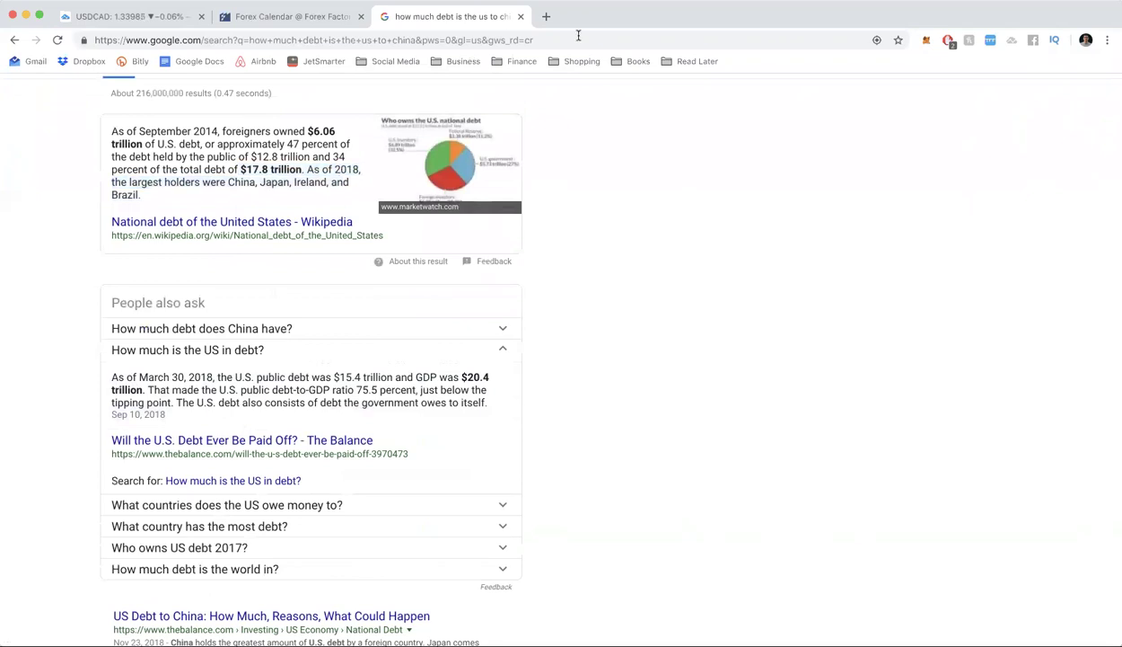
# Step: Search Google for "us debt clock" and open usdebtclock.org to view the US national debt
pyautogui.scroll(3, 364, 146)
pyautogui.moveTo(331, 102); pyautogui.dragTo(80, 99)
pyautogui.write('us debt ca')
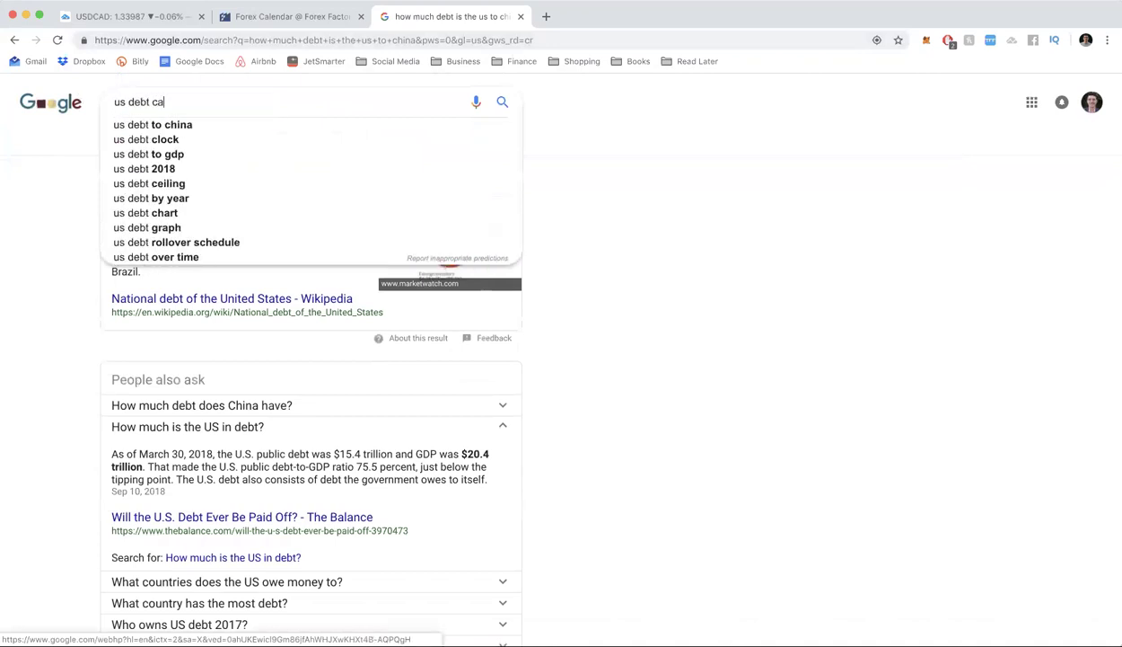
pyautogui.write('l')
pyautogui.press('BackSpace')
pyautogui.press('BackSpace')
pyautogui.write('lock')
pyautogui.press('Return')
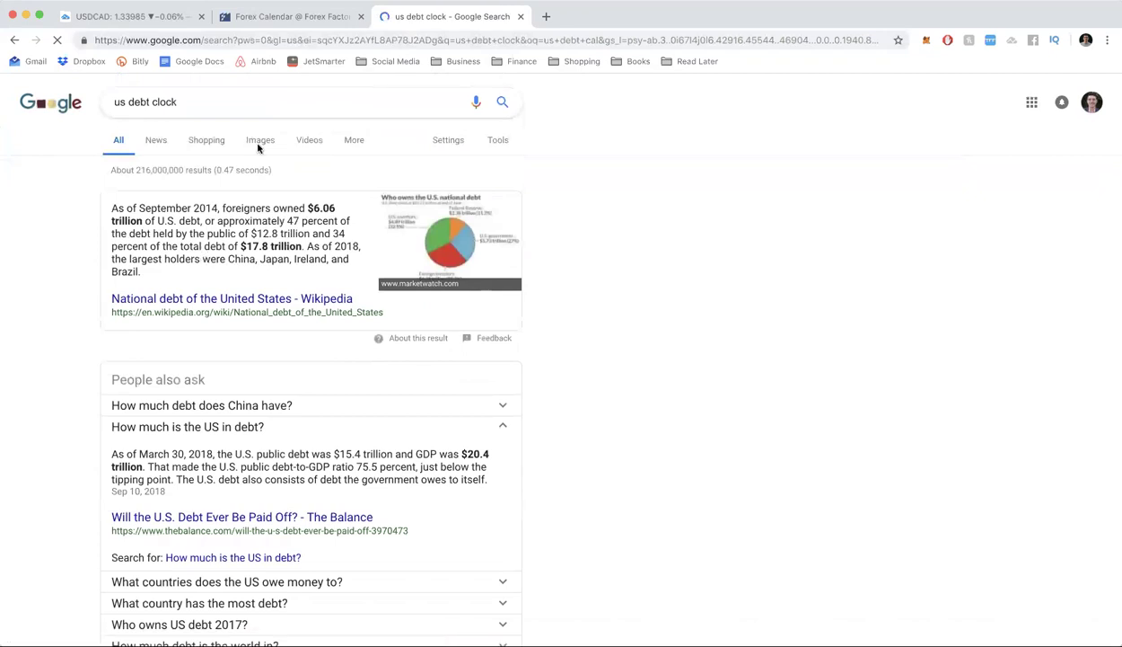
pyautogui.click(269, 198)
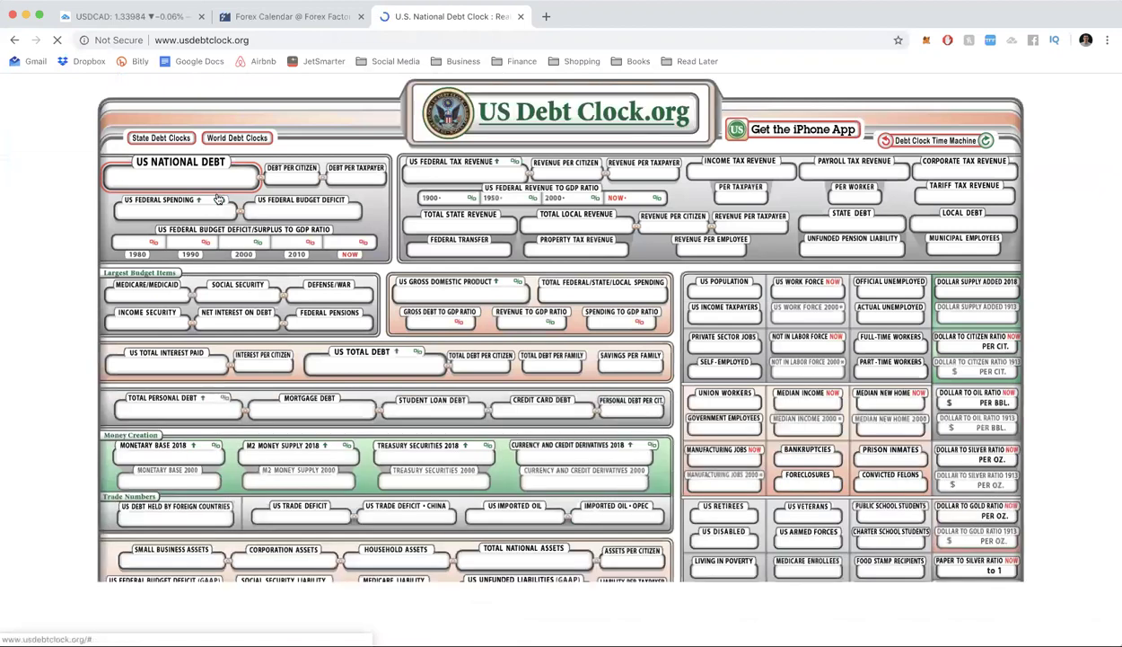
pyautogui.moveTo(179, 184)
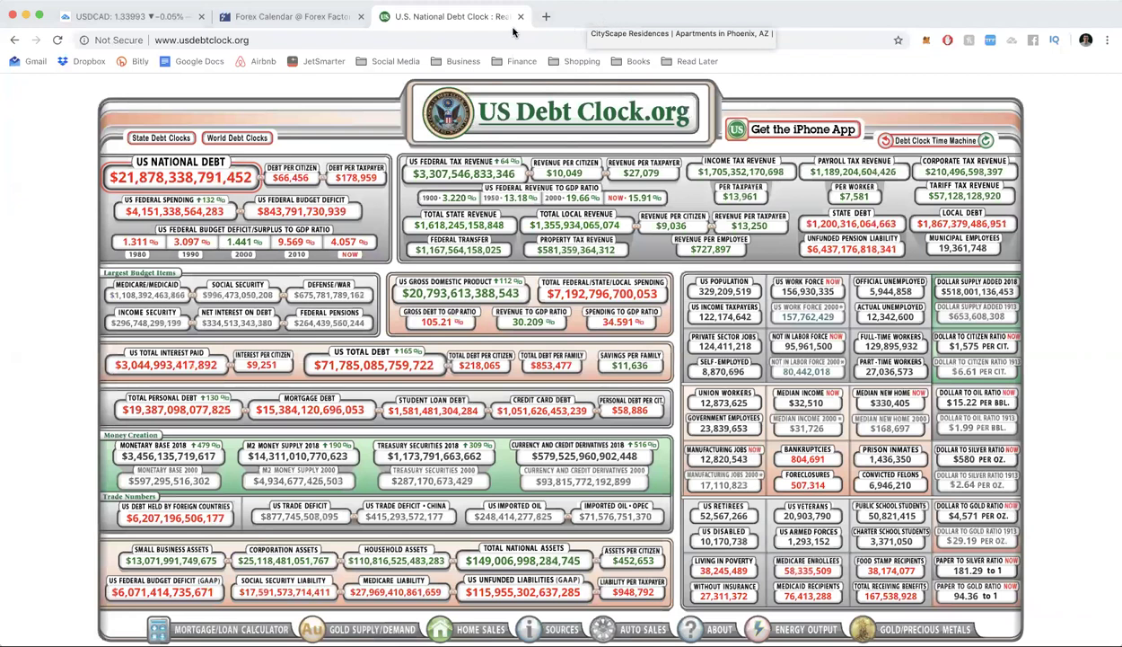
# Step: Return to the USDCAD weekly chart, close the US Debt Clock page, and examine price from 2018 onward
pyautogui.click(148, 23)
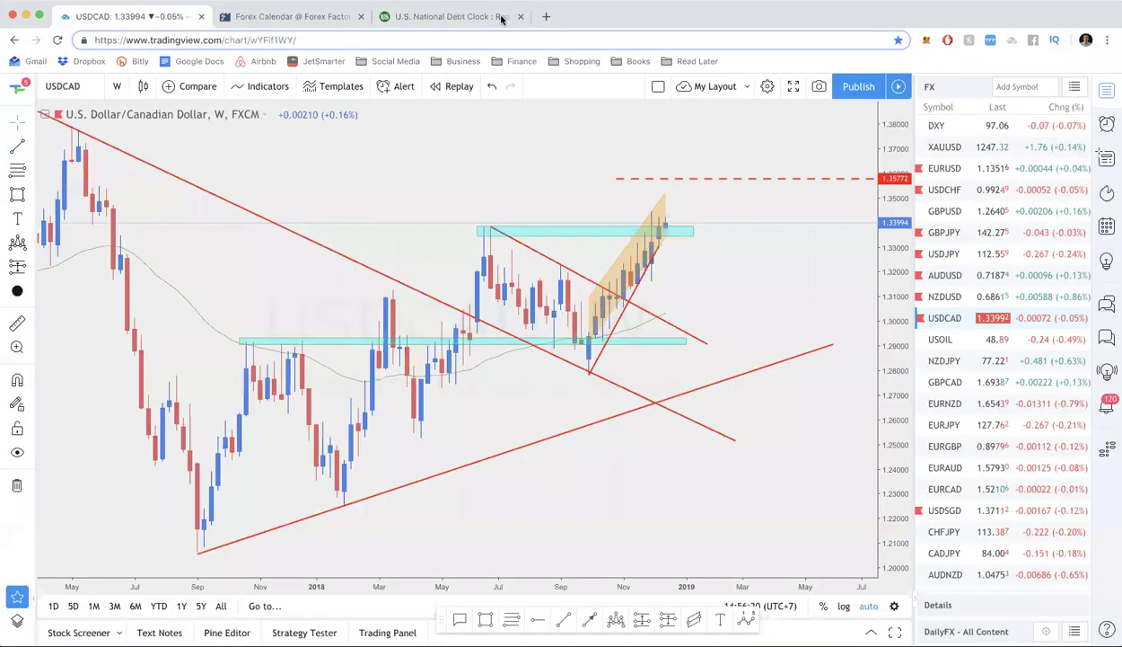
pyautogui.click(518, 17)
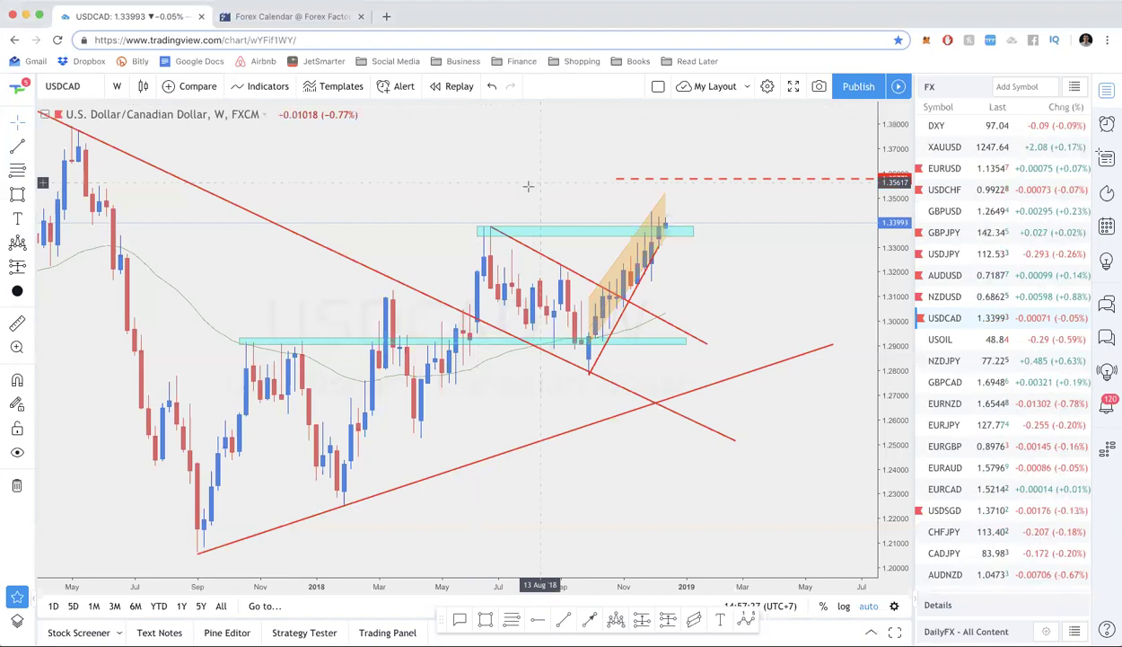
pyautogui.scroll(1, 528, 185)
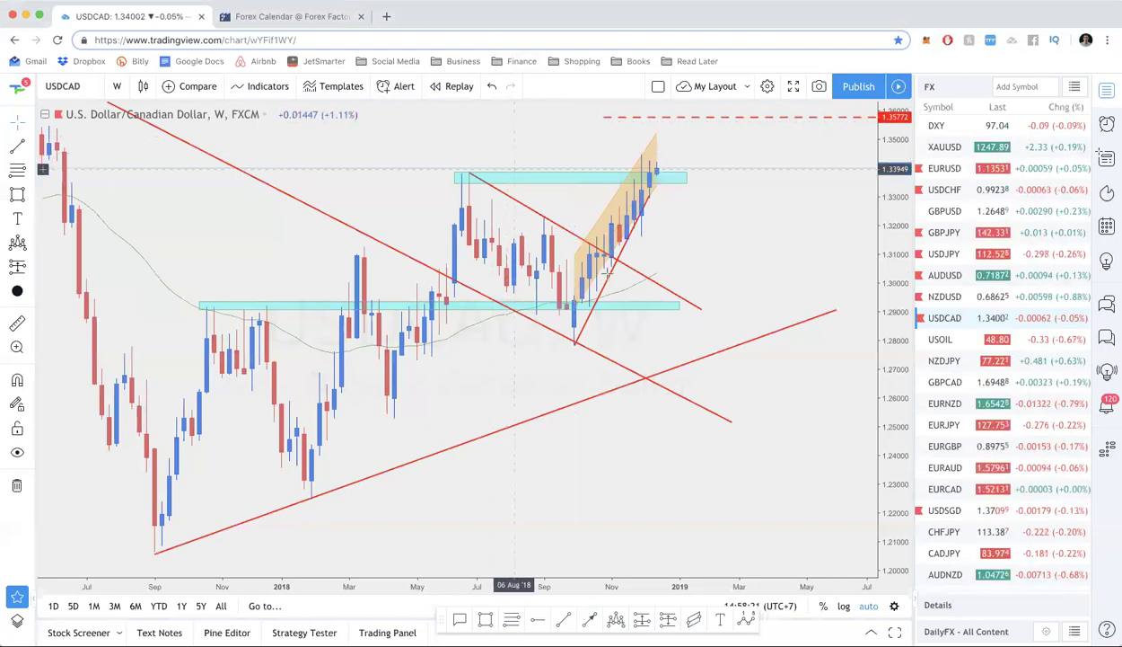
pyautogui.scroll(2, 607, 316)
pyautogui.scroll(2, 607, 316)
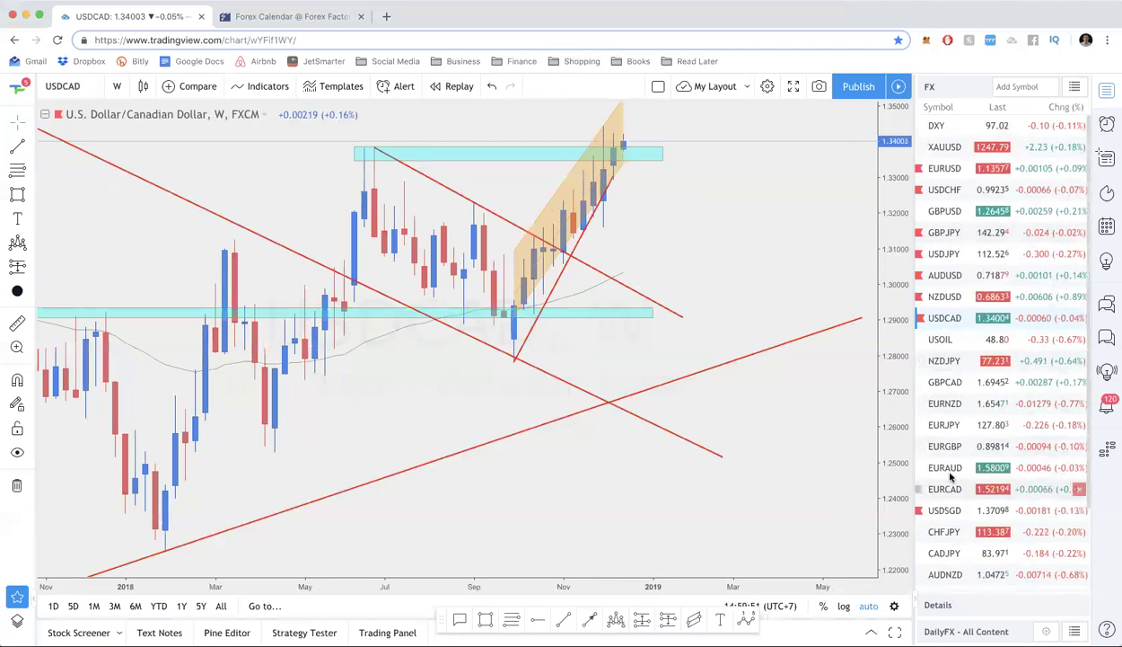
pyautogui.scroll(-2, 952, 474)
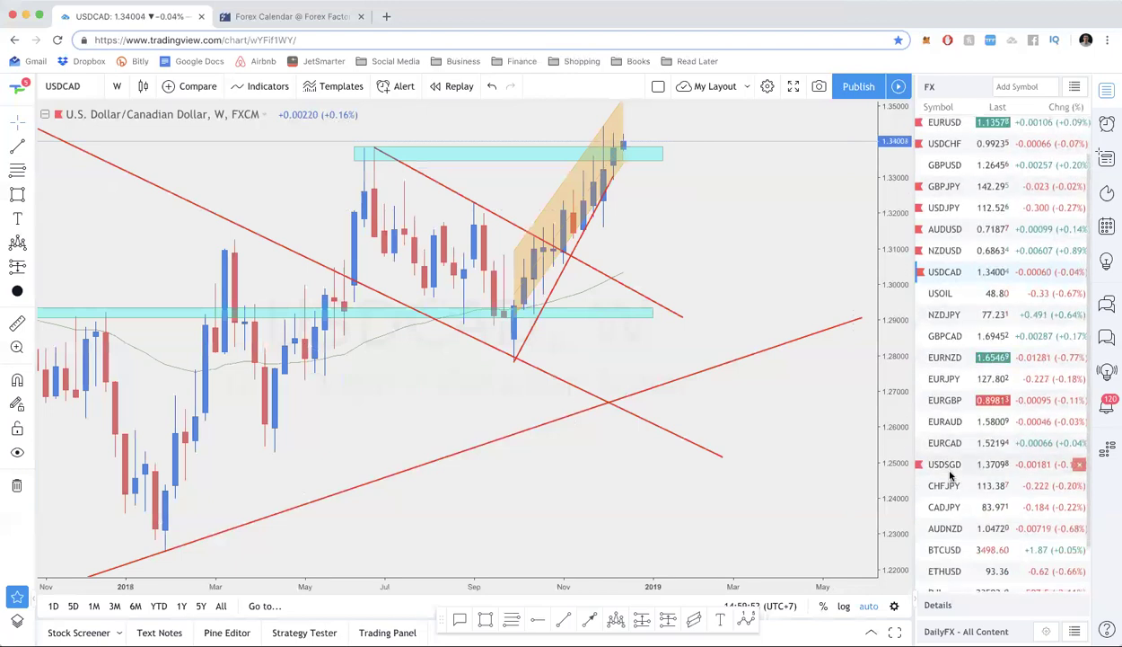
pyautogui.scroll(3, 952, 474)
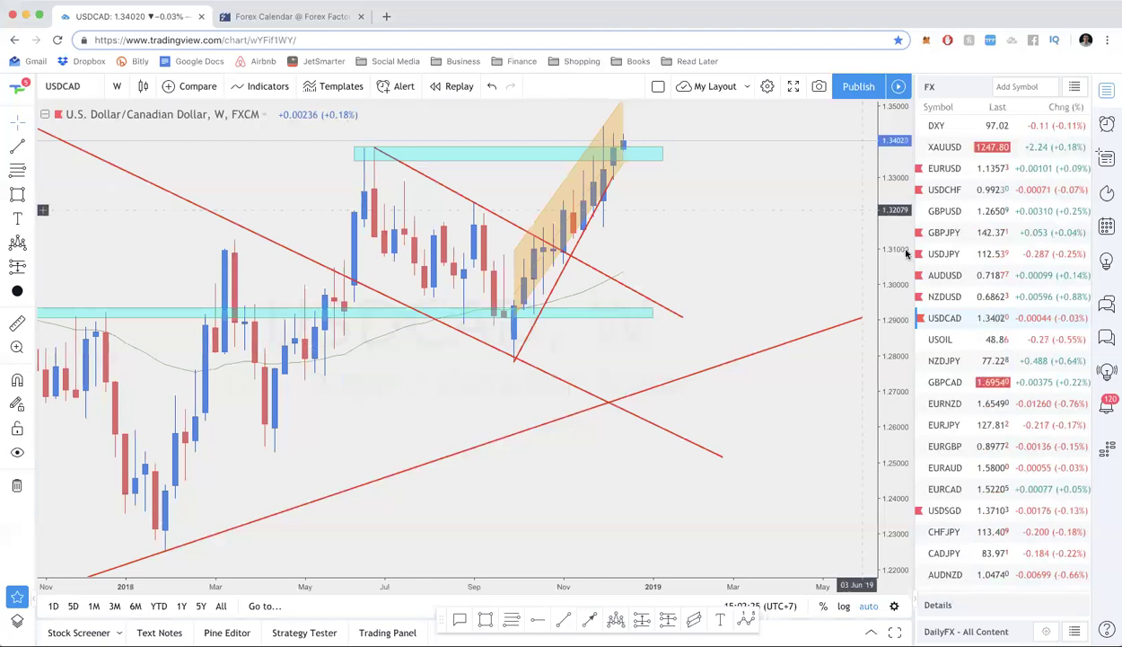
pyautogui.hscroll(-3, 735, 267)
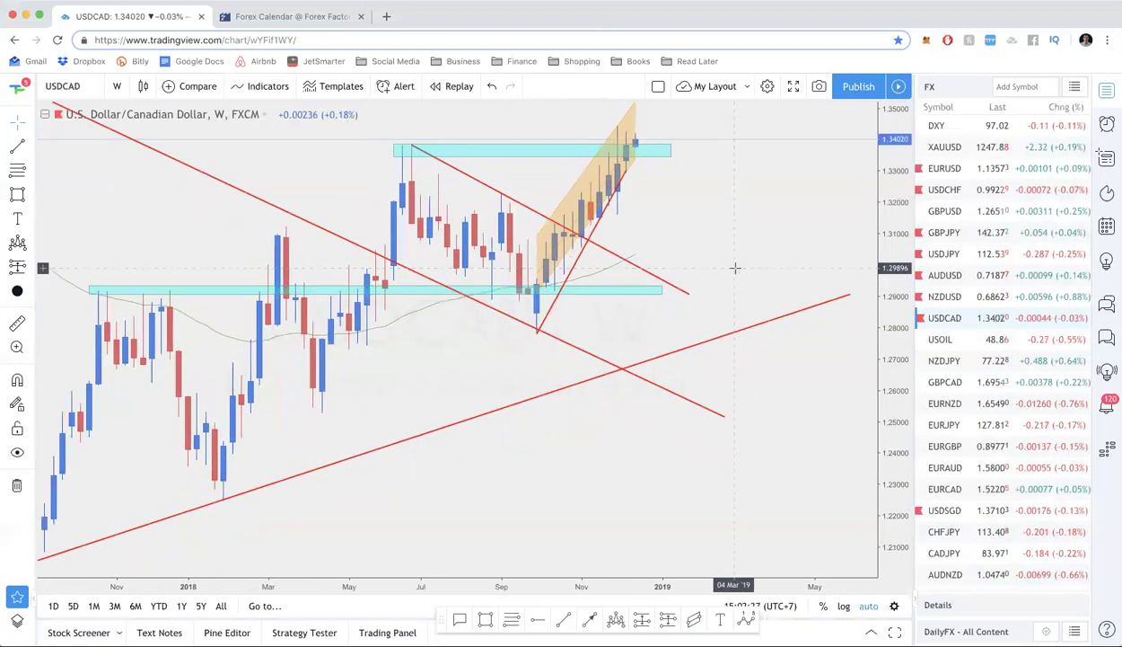
pyautogui.scroll(-2, 735, 266)
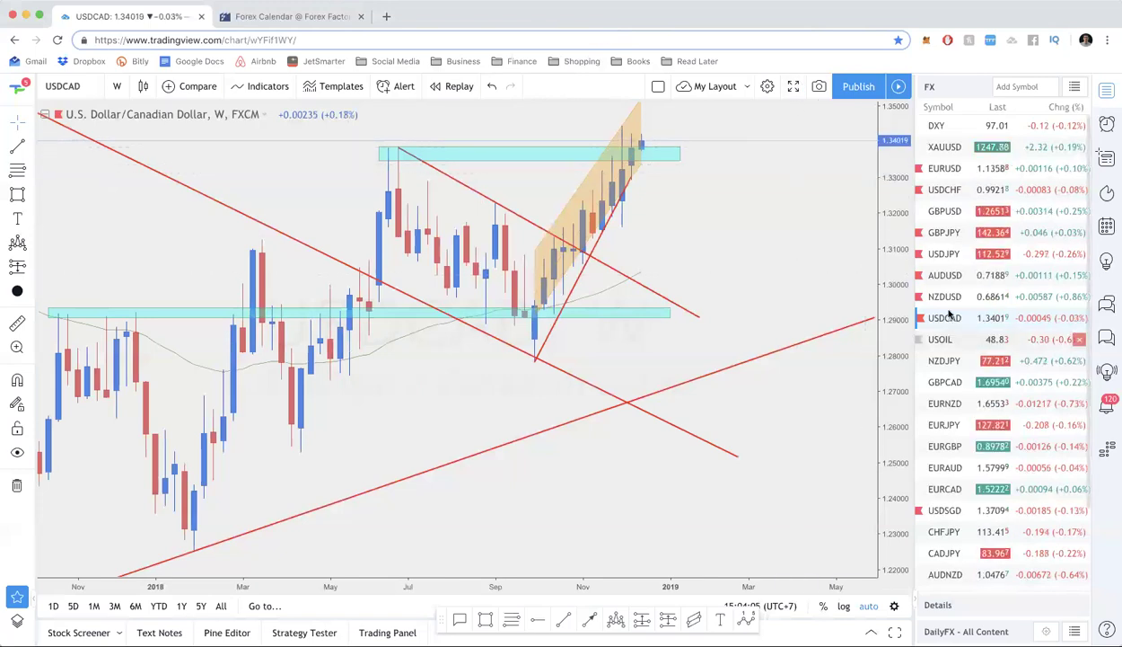
# Step: Open the USDSGD weekly chart from the watchlist and examine price around the green zones
pyautogui.scroll(-1, 967, 329)
pyautogui.scroll(-3, 967, 329)
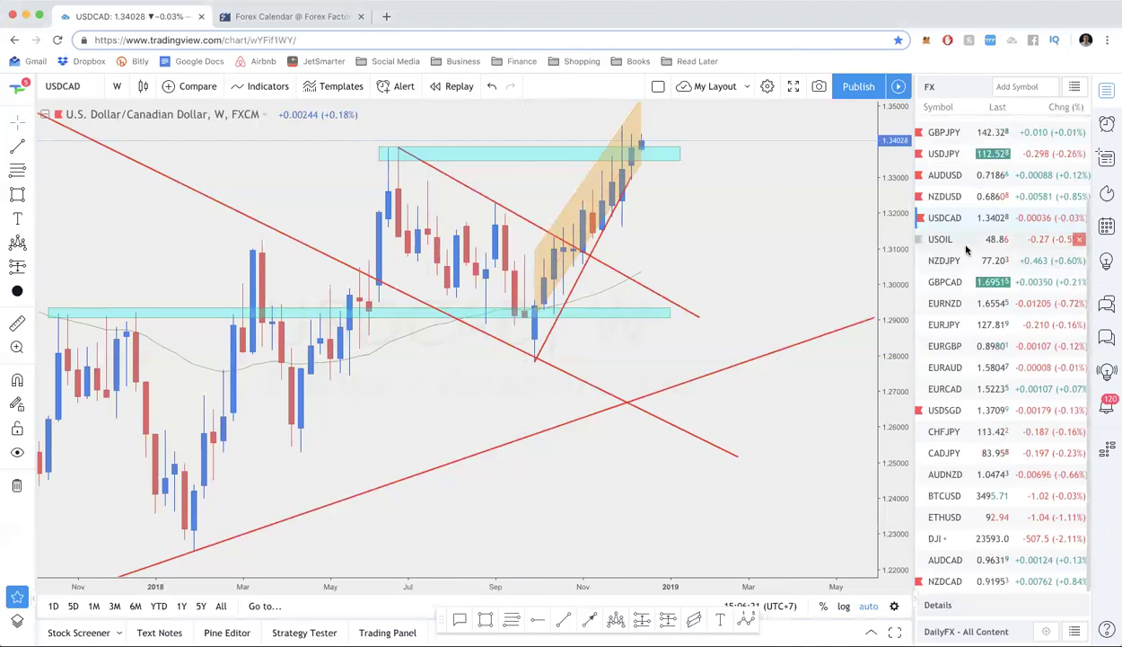
pyautogui.click(943, 409)
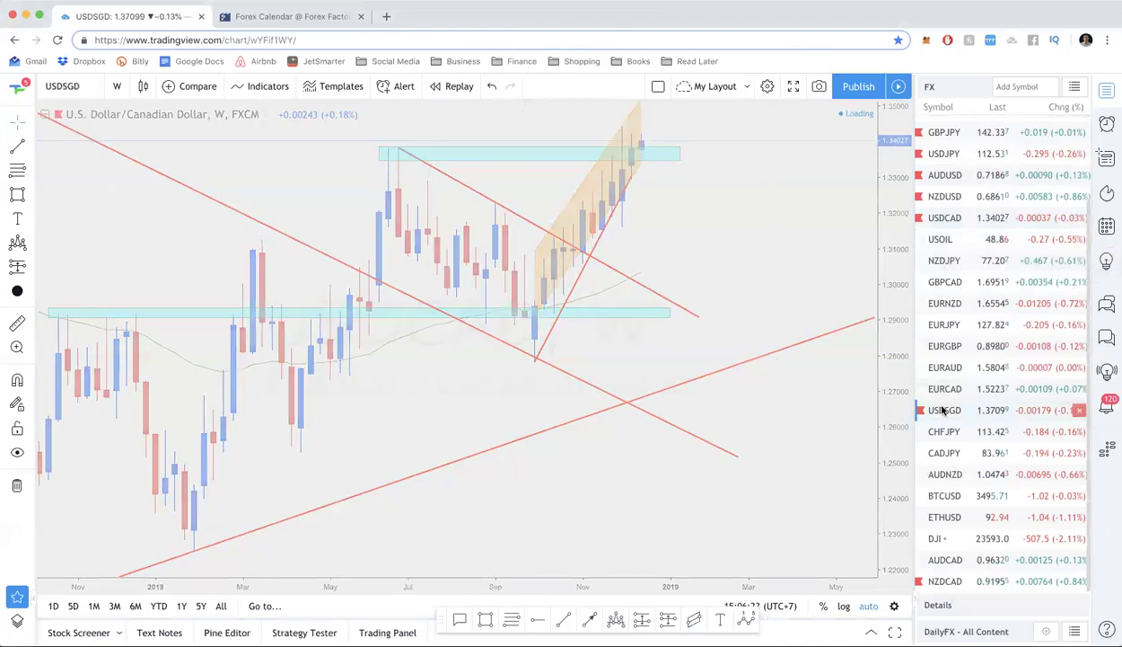
pyautogui.scroll(4, 647, 249)
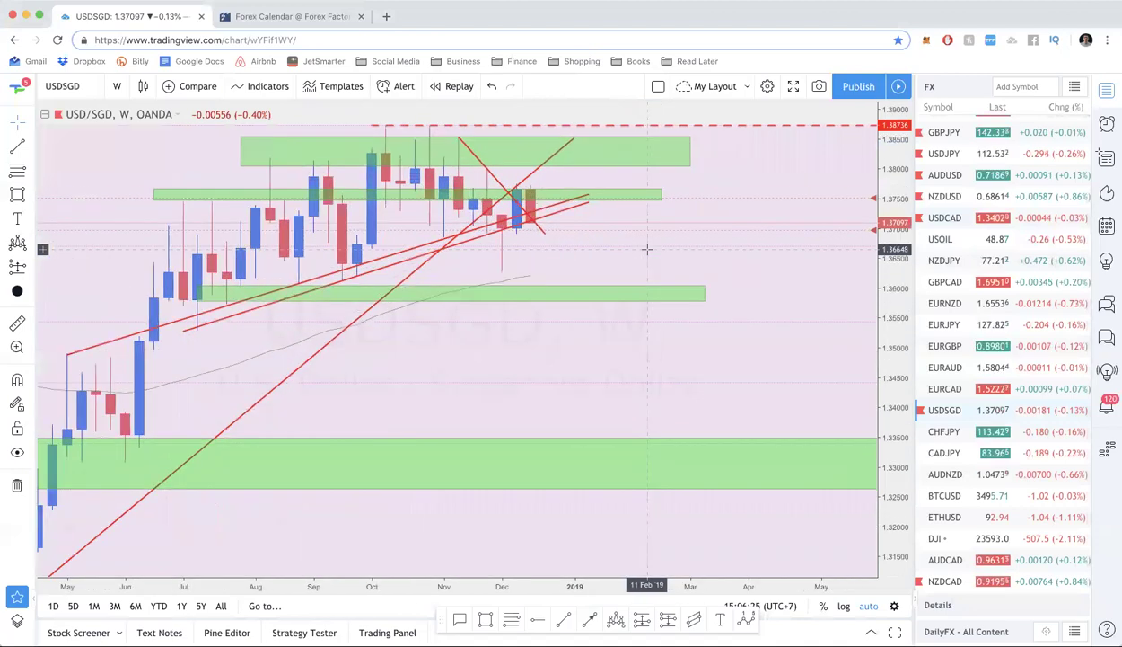
# Step: Switch USDSGD to the 4-hour interval and examine December 2018 price around the red trendlines
pyautogui.write('4h')
pyautogui.press('Return')
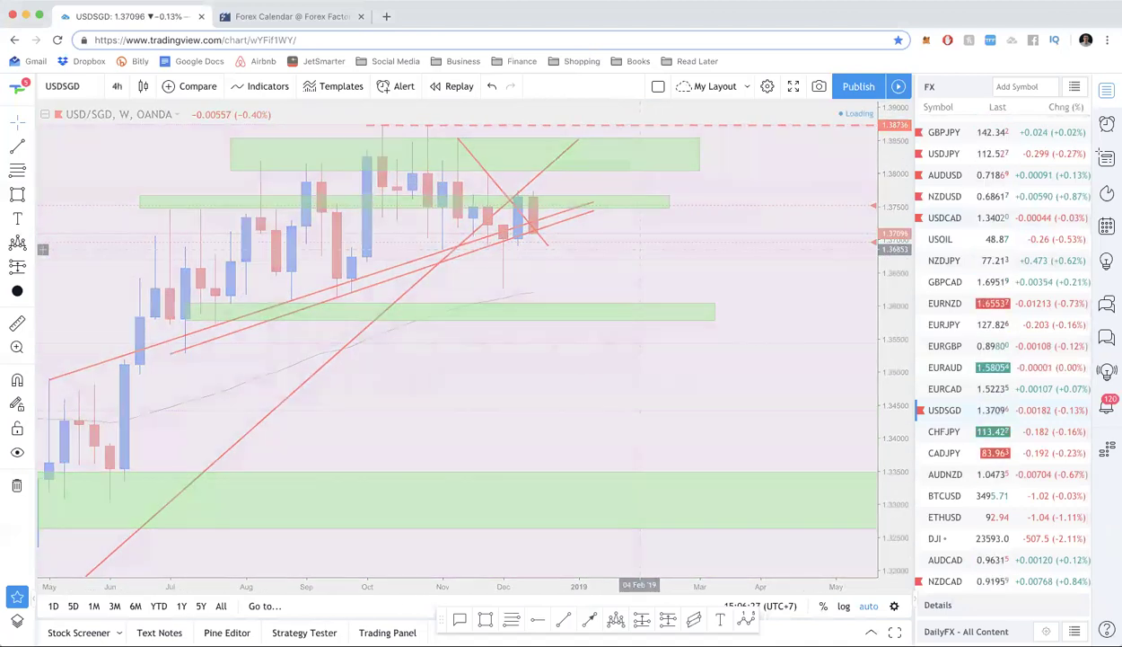
pyautogui.scroll(-5, 644, 249)
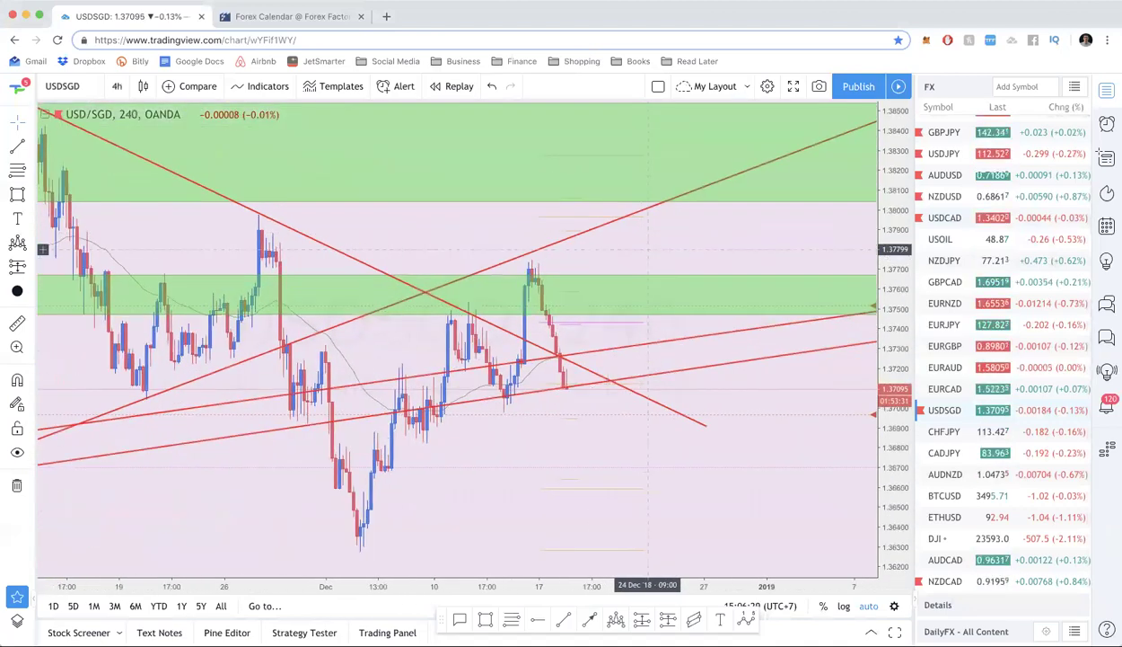
pyautogui.scroll(-4, 646, 249)
# Step: View USDSGD on the daily interval, then on the weekly interval, examining the rise through 2018
pyautogui.write('D')
pyautogui.press('Return')
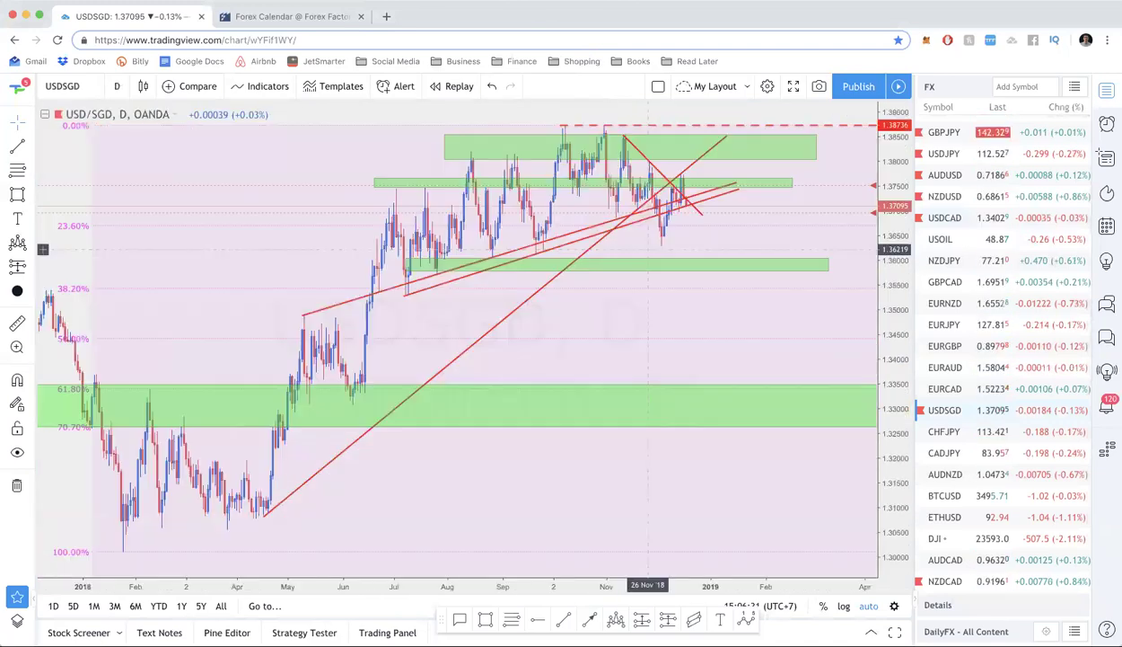
pyautogui.scroll(5, 649, 249)
pyautogui.write('1')
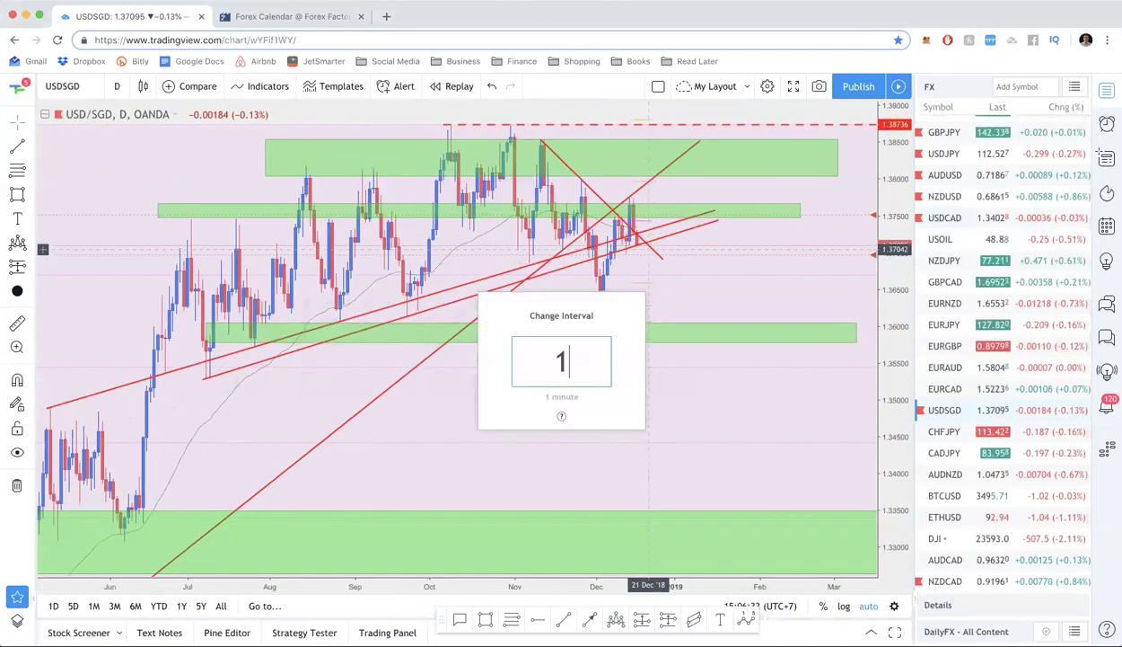
pyautogui.write('W')
pyautogui.press('Return')
pyautogui.scroll(4, 526, 176)
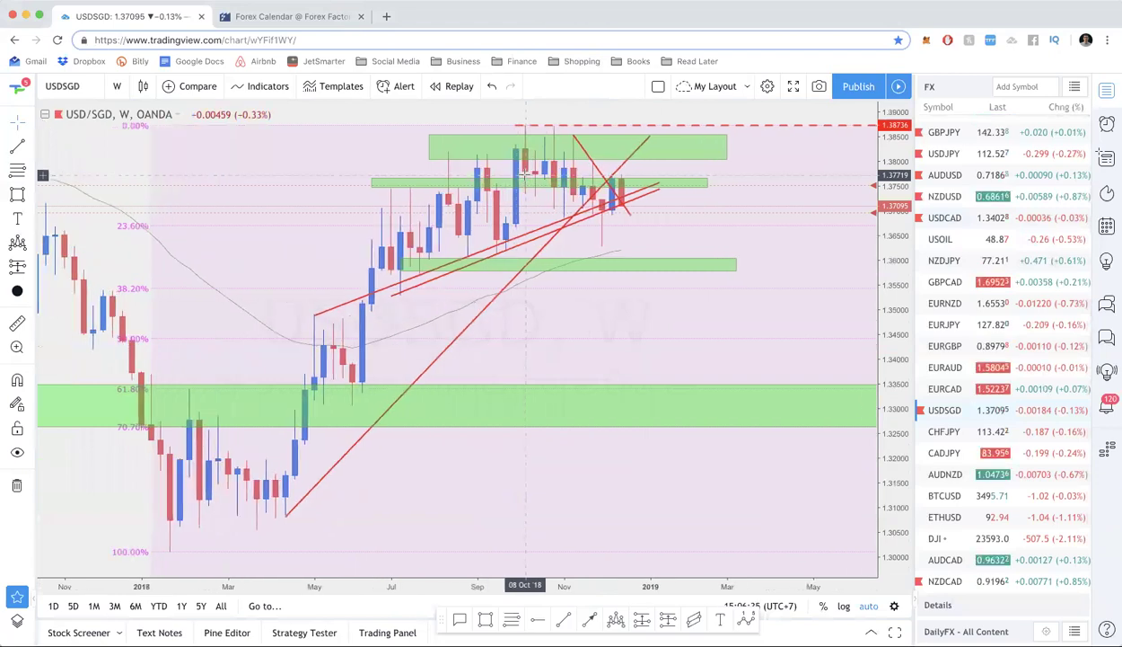
# Step: Return the USDSGD chart from the weekly to the 4-hour interval
pyautogui.scroll(1, 525, 177)
pyautogui.write('4h')
pyautogui.press('Return')
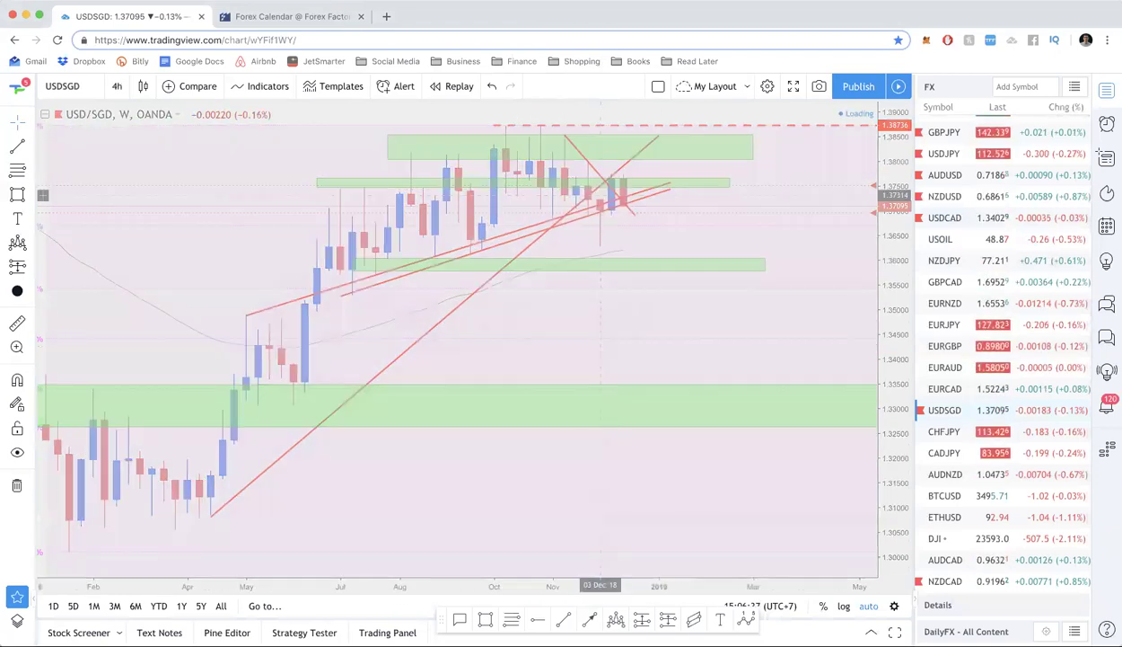
# Step: Delete the descending red trendline from the November 2018 high on the USDSGD 4-hour chart
pyautogui.scroll(-5, 601, 203)
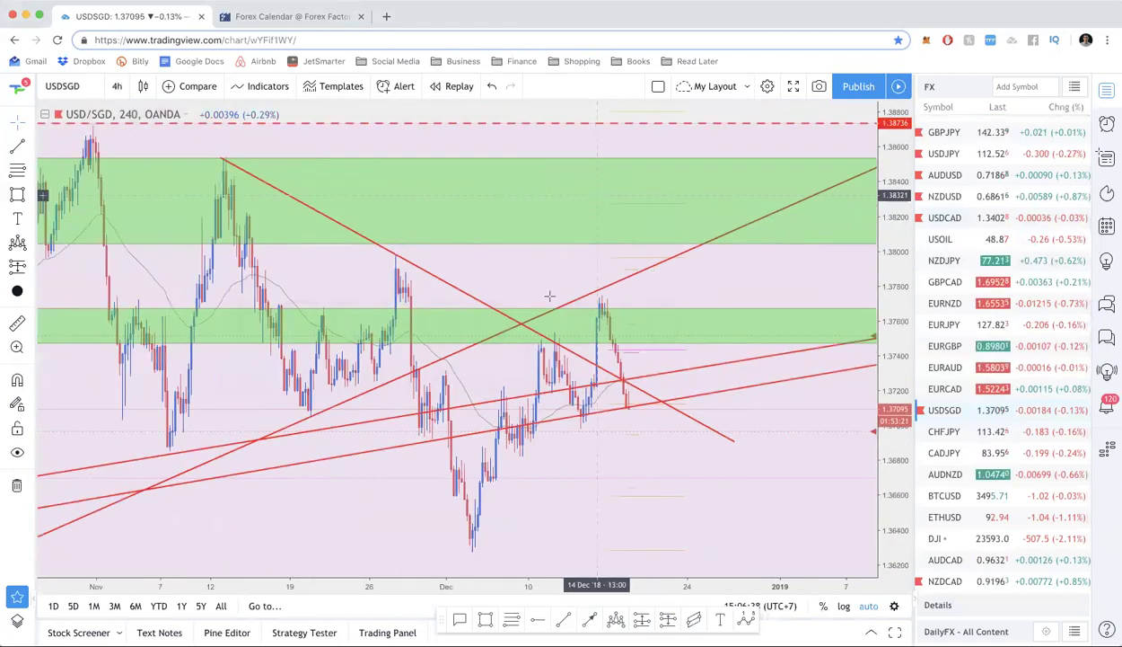
pyautogui.scroll(-1, 550, 296)
pyautogui.click(509, 316)
pyautogui.press('Delete')
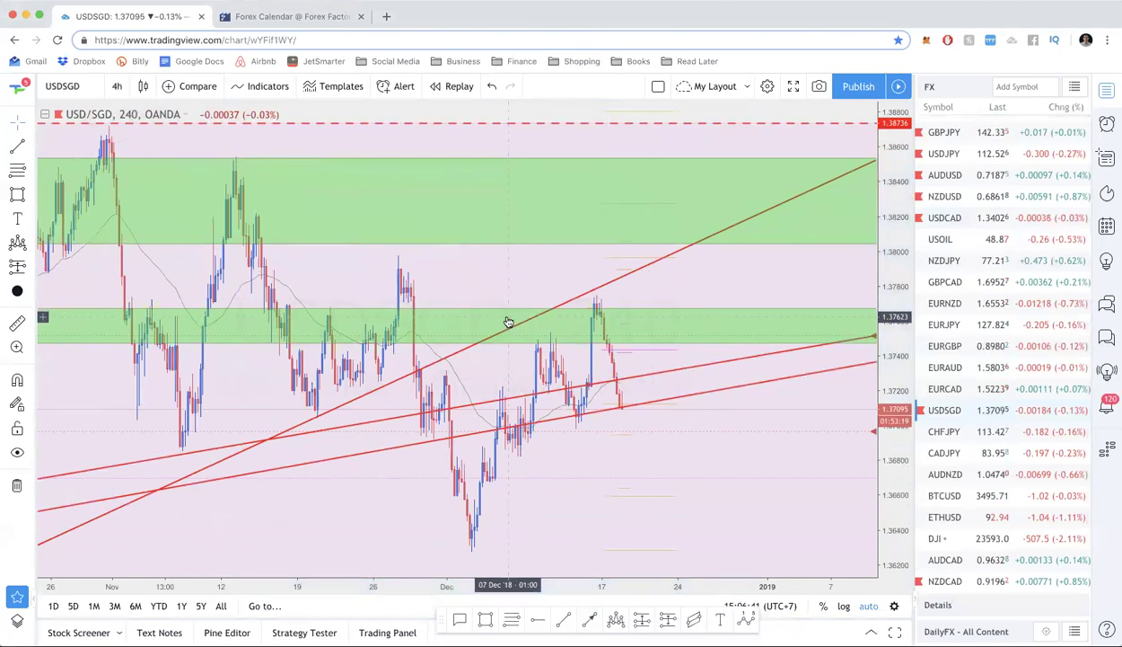
# Step: Switch USDSGD to the daily interval and examine price against the rising red trendlines and green zones
pyautogui.scroll(-3, 508, 321)
pyautogui.write('D')
pyautogui.press('Return')
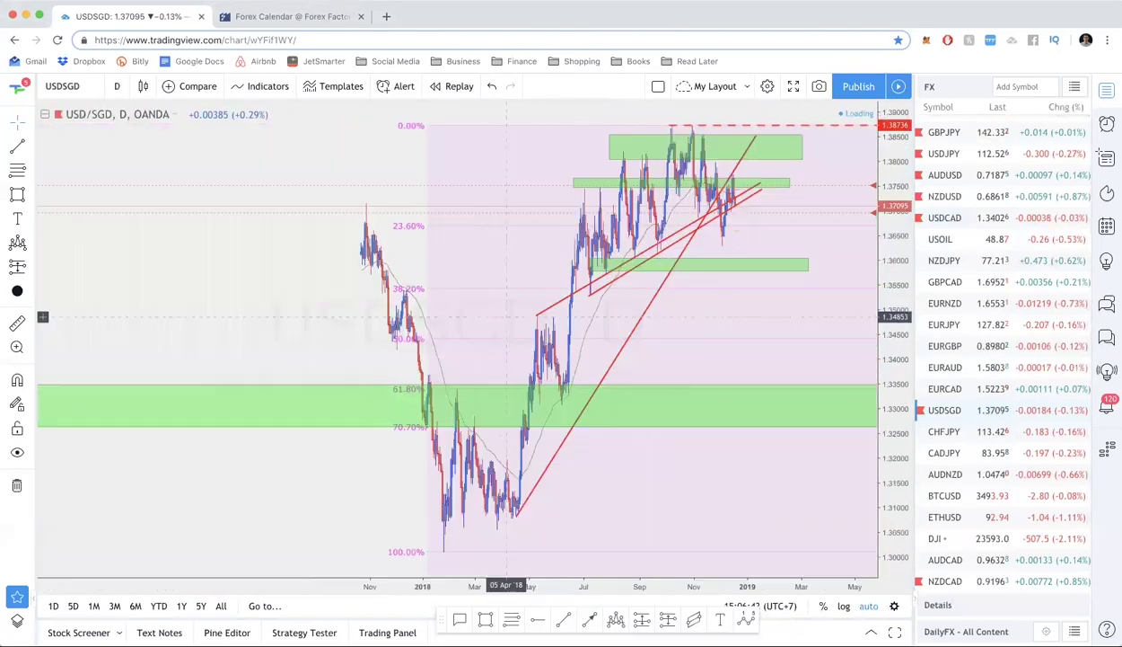
pyautogui.scroll(5, 508, 316)
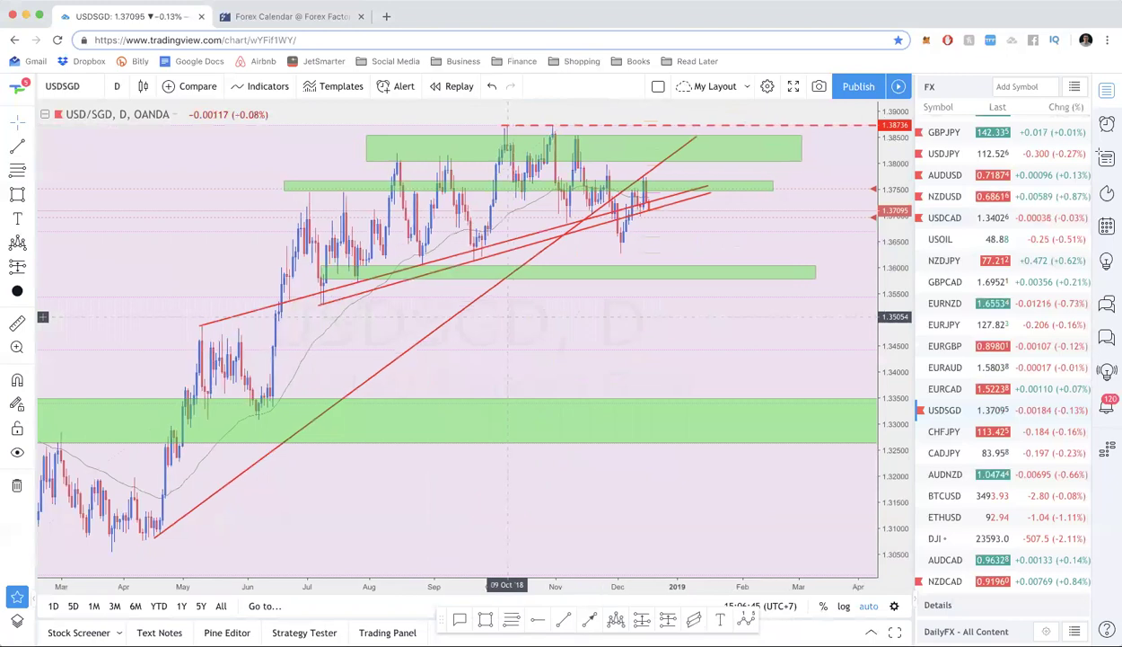
pyautogui.scroll(3, 508, 316)
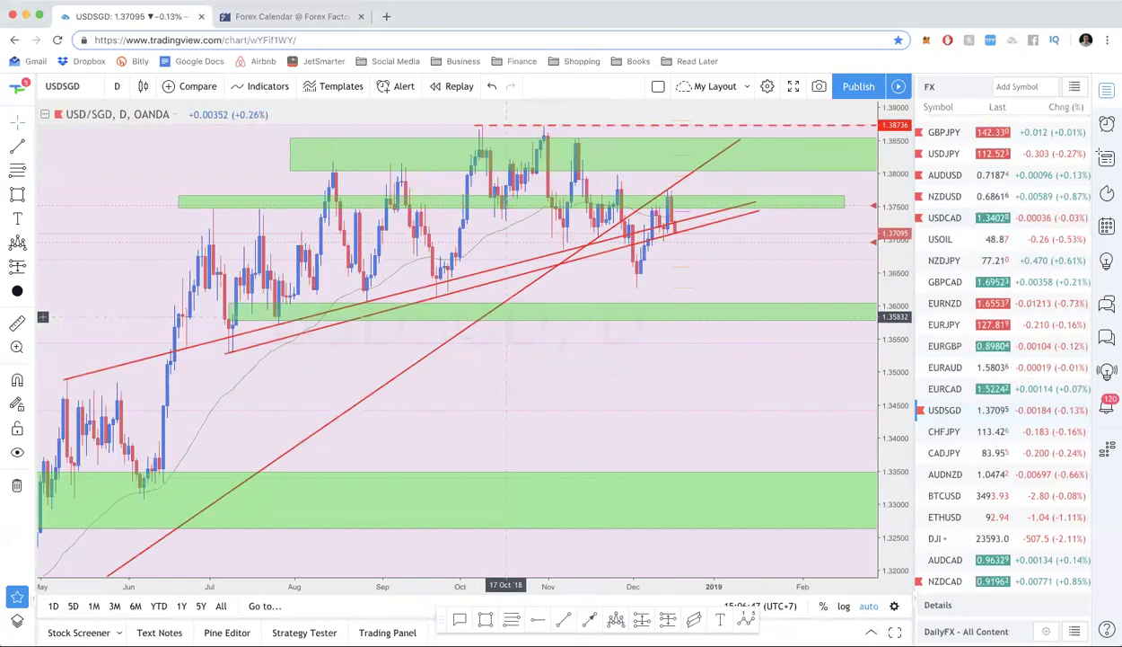
pyautogui.scroll(-4, 508, 317)
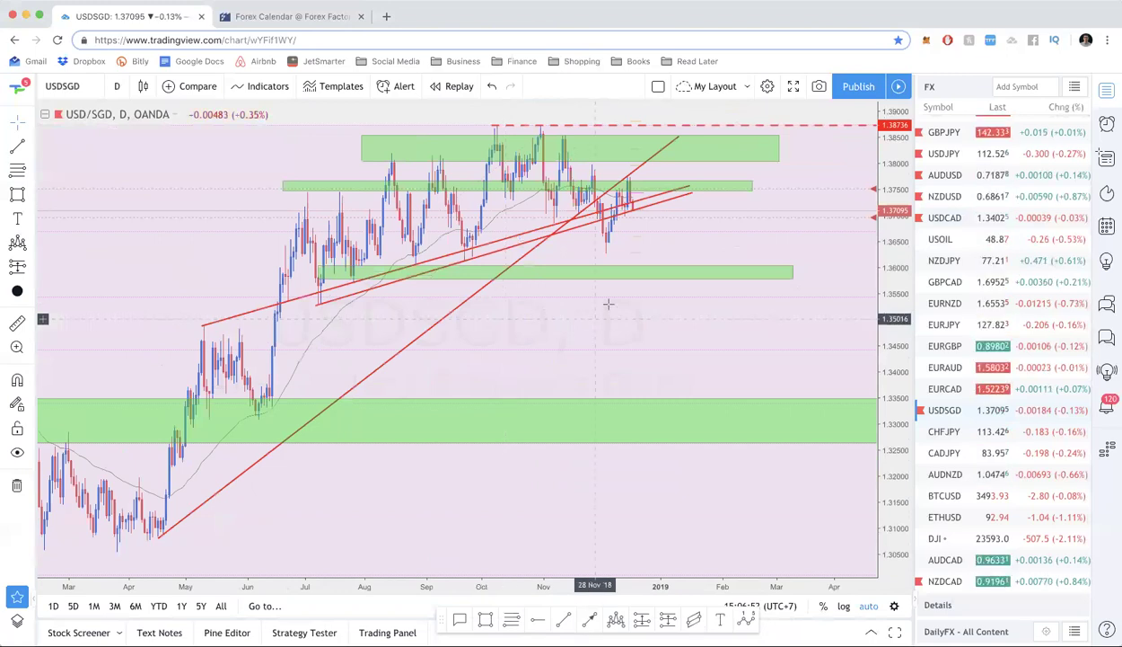
# Step: Examine recent USDSGD daily price between the narrow green zone near 1.3600 and the highs around 1.3870
pyautogui.click(591, 271)
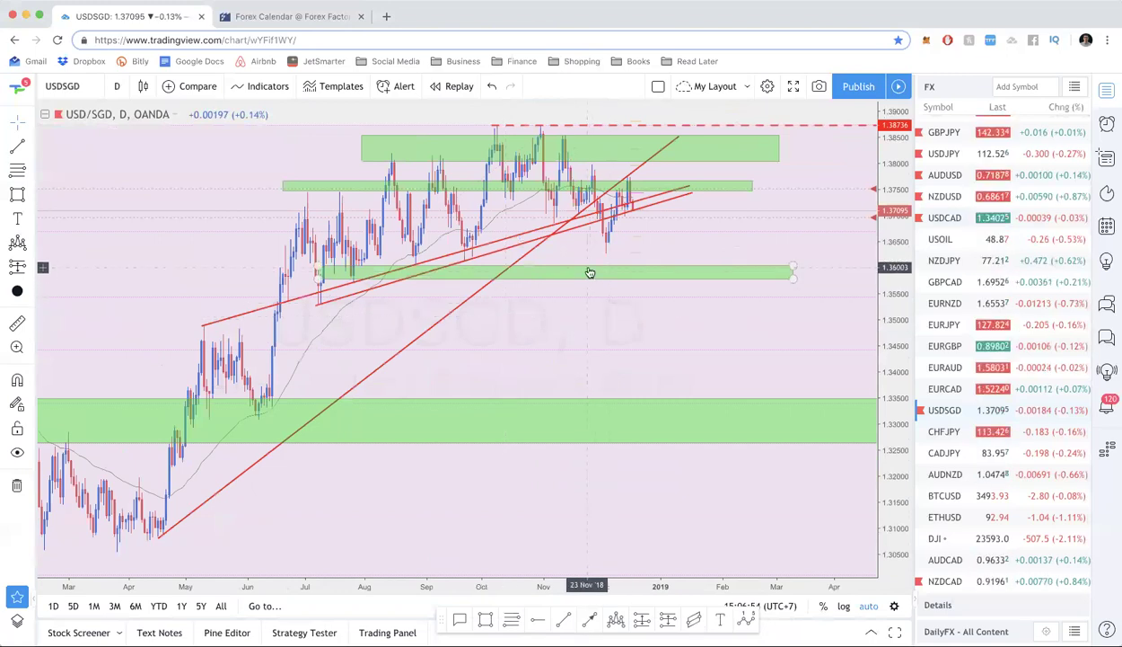
pyautogui.moveTo(610, 236); pyautogui.dragTo(638, 235)
pyautogui.rightClick(591, 221)
pyautogui.click(584, 240)
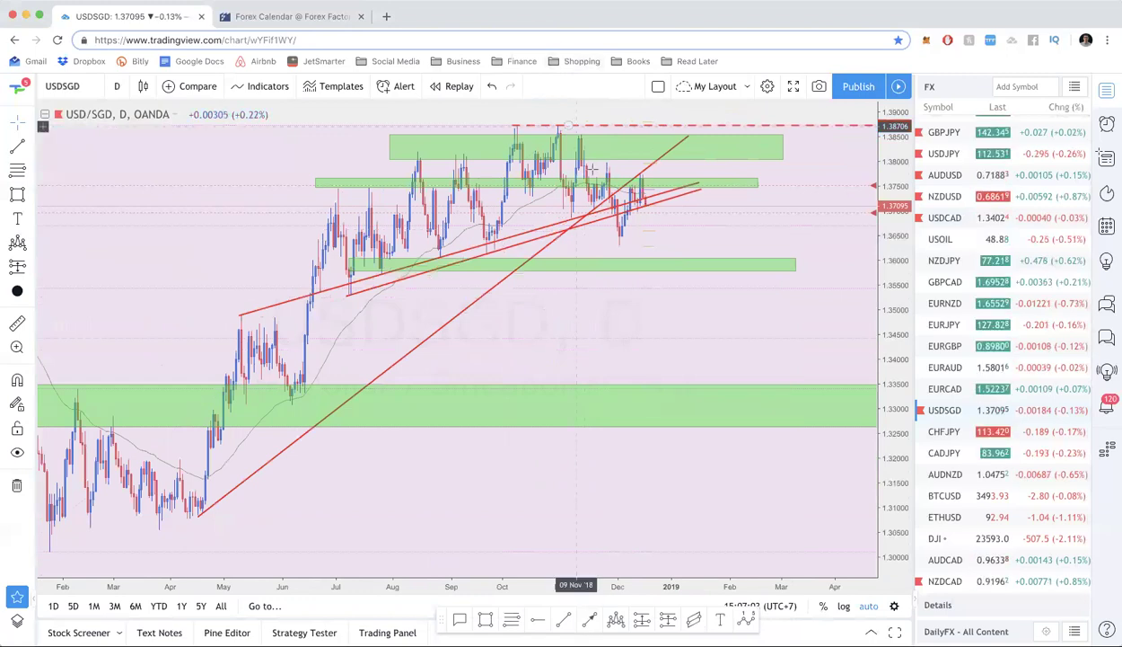
pyautogui.scroll(3, 660, 246)
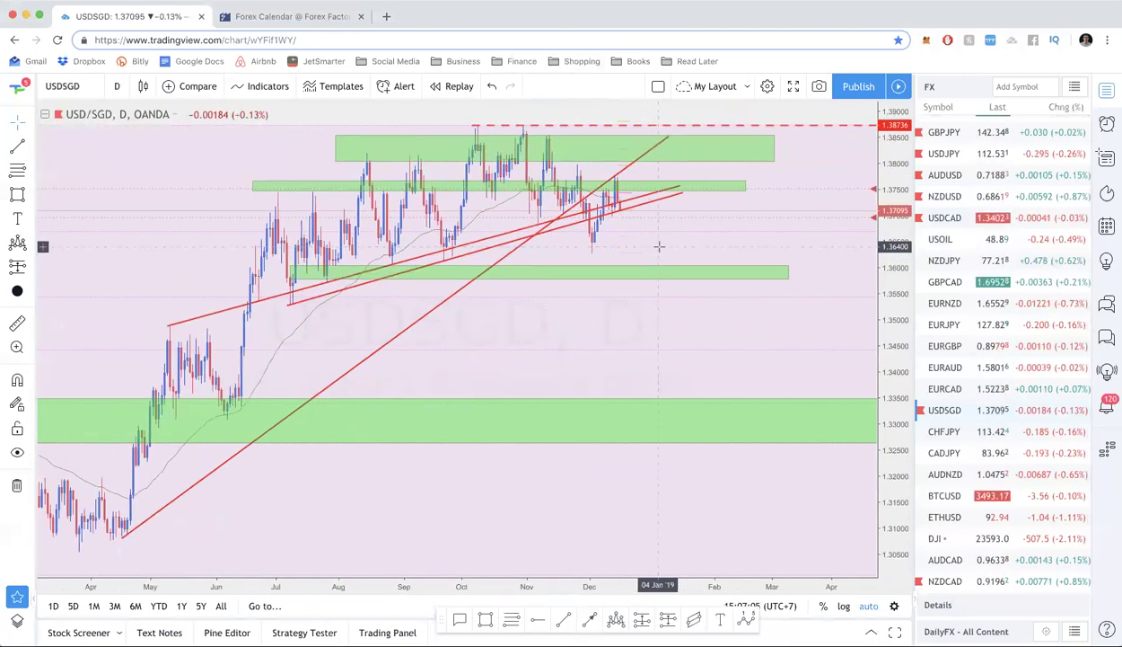
pyautogui.scroll(-3, 659, 246)
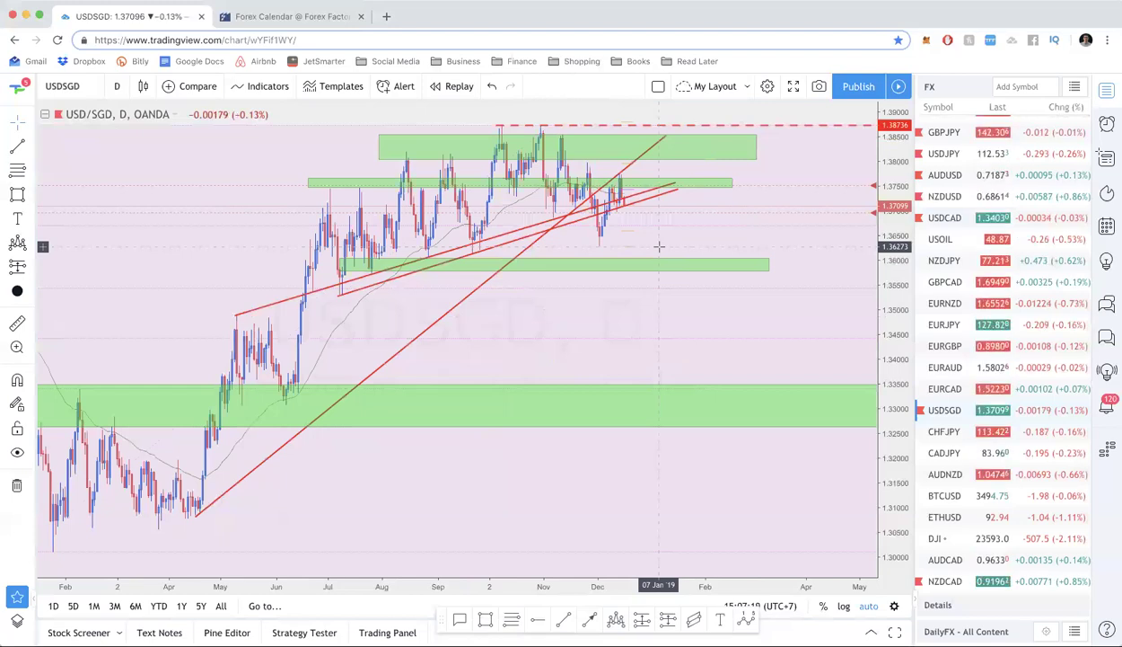
pyautogui.scroll(3, 659, 245)
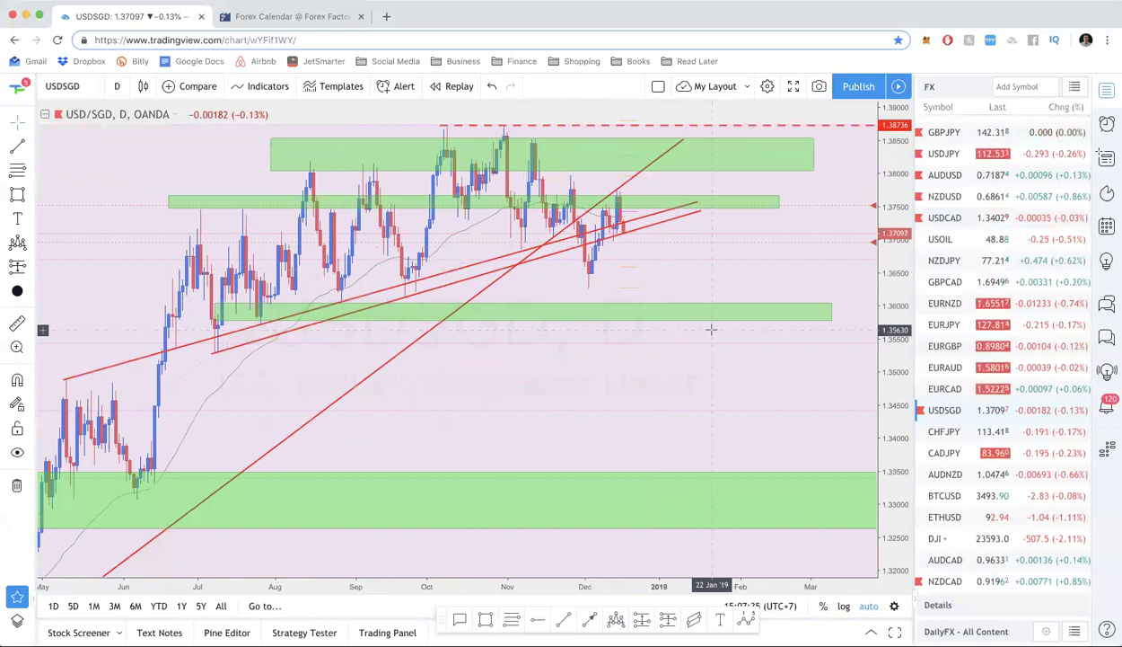
pyautogui.scroll(-3, 711, 330)
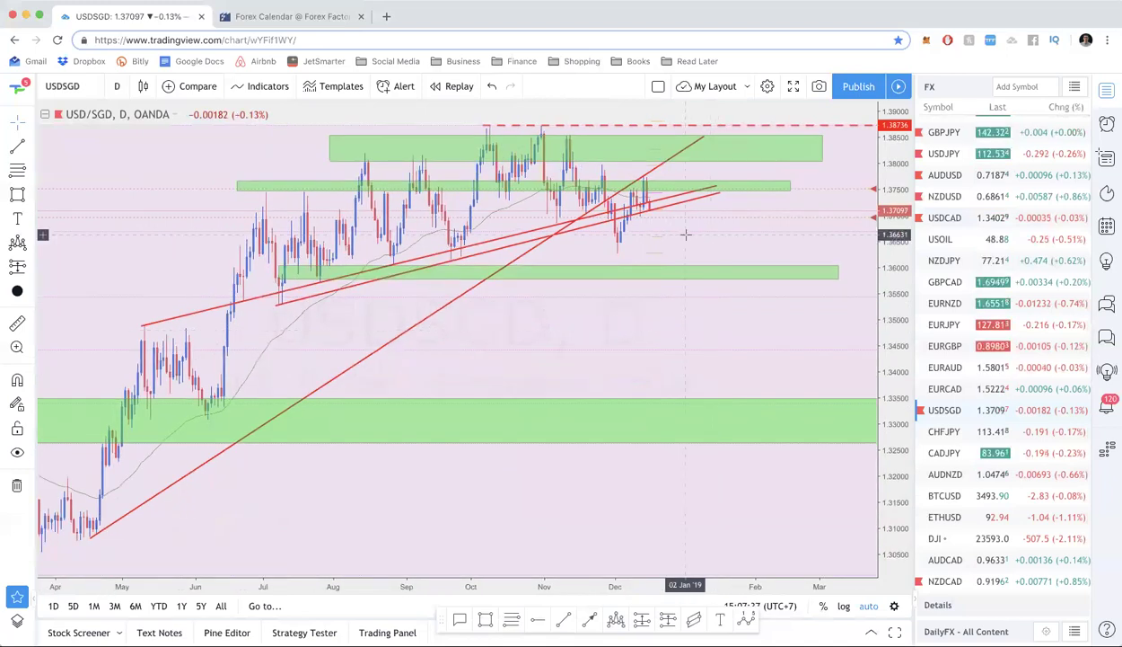
pyautogui.scroll(-5, 685, 234)
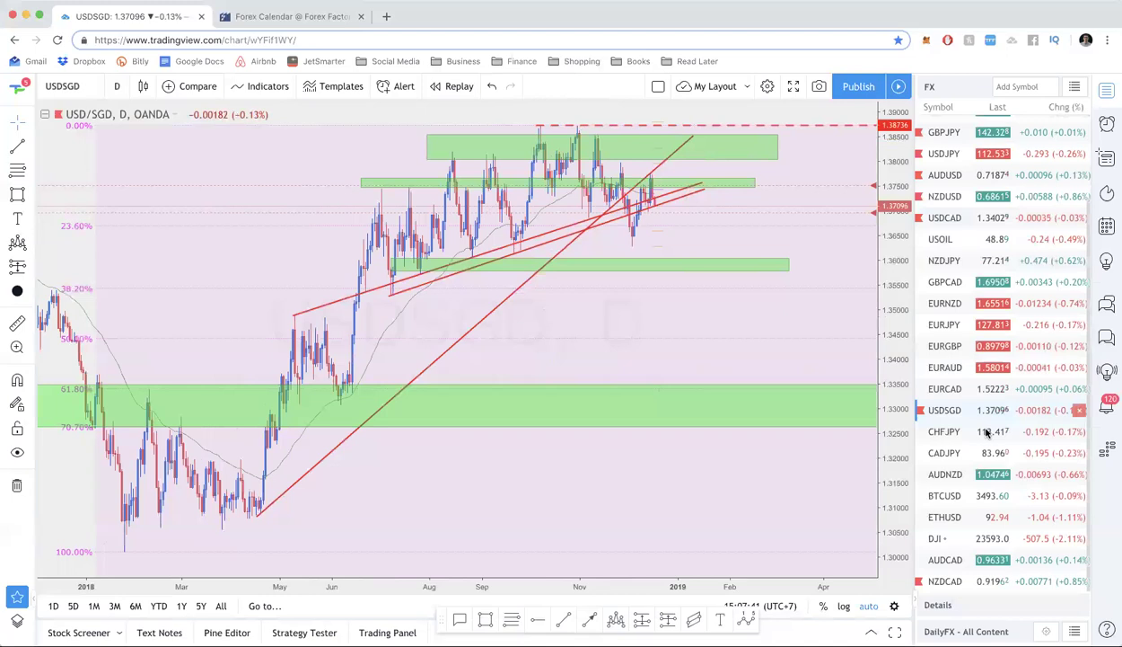
# Step: Open the NZDCAD daily chart from the watchlist and examine the price movement since the October 2018 low
pyautogui.click(952, 581)
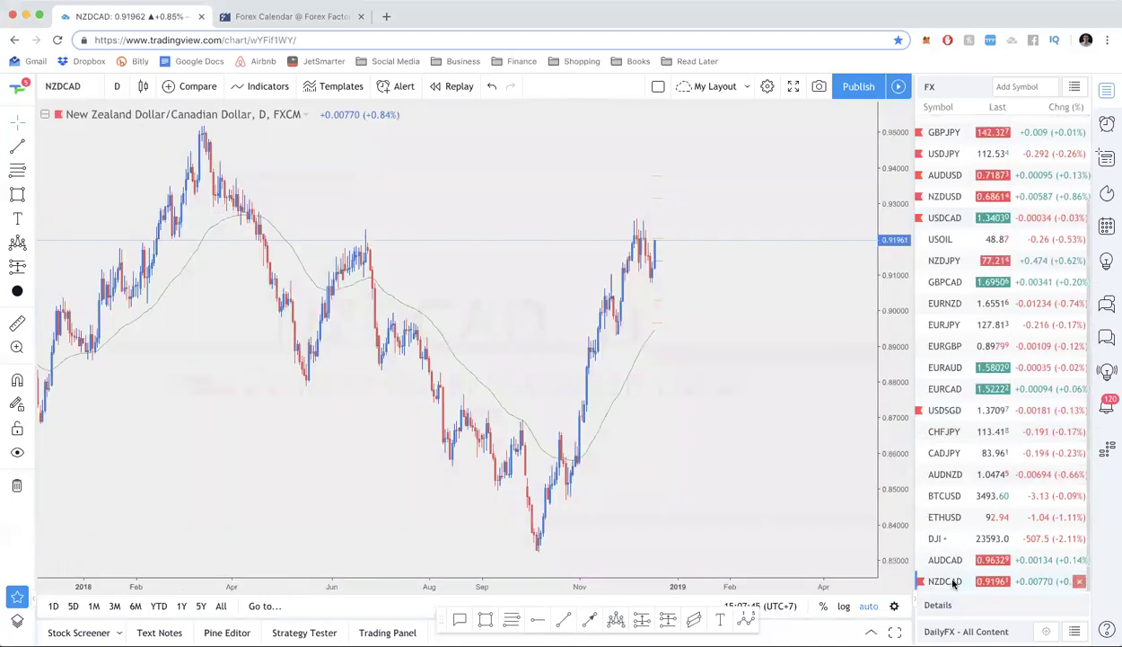
pyautogui.scroll(4, 713, 436)
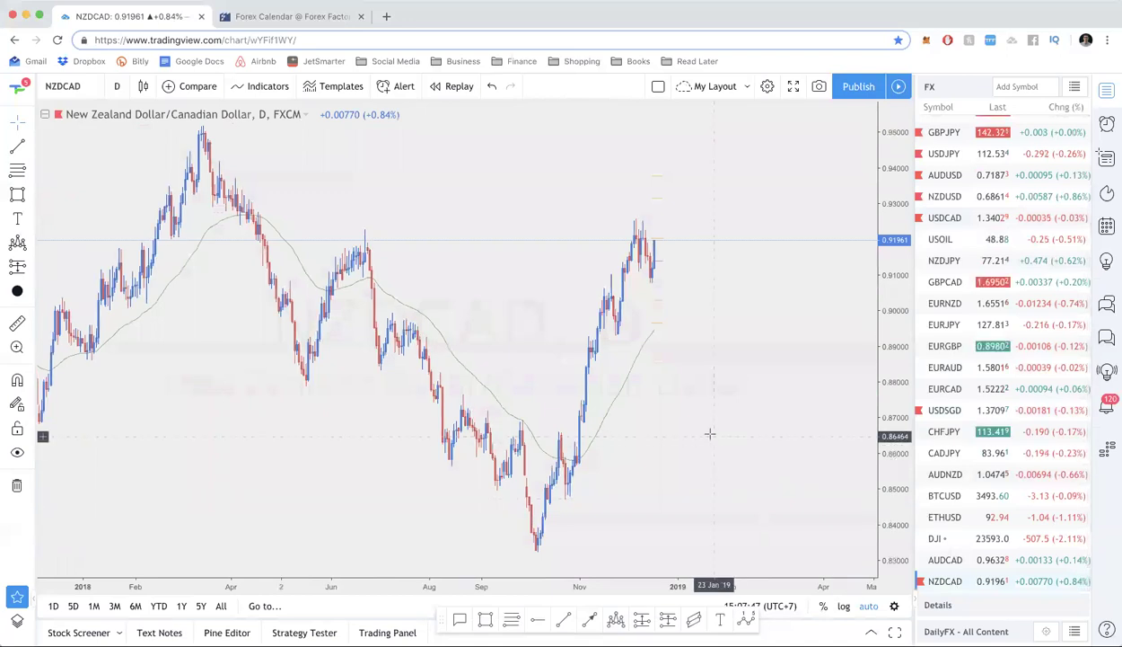
pyautogui.scroll(3, 418, 416)
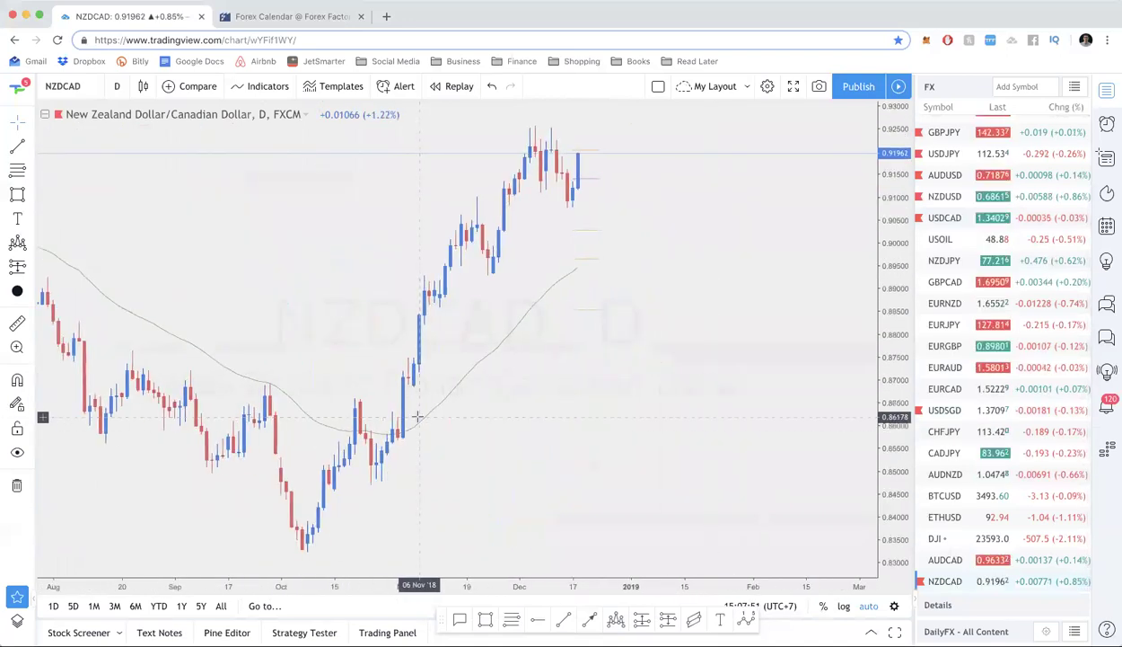
pyautogui.scroll(1, 417, 416)
pyautogui.scroll(-3, 417, 416)
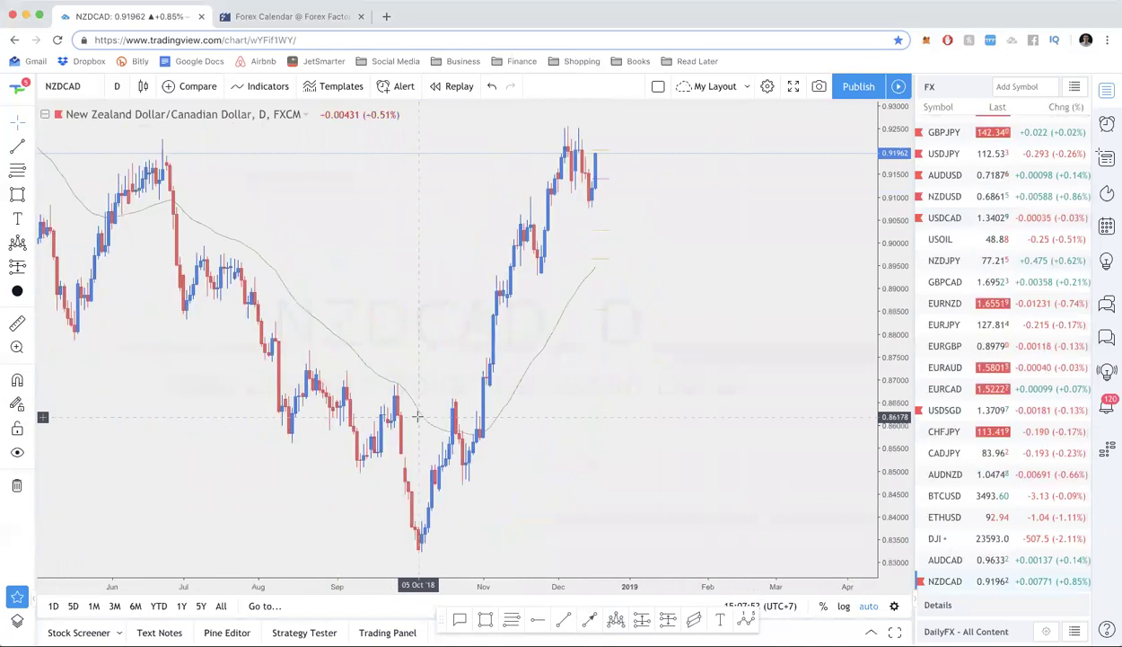
pyautogui.scroll(4, 418, 415)
pyautogui.scroll(-1, 418, 416)
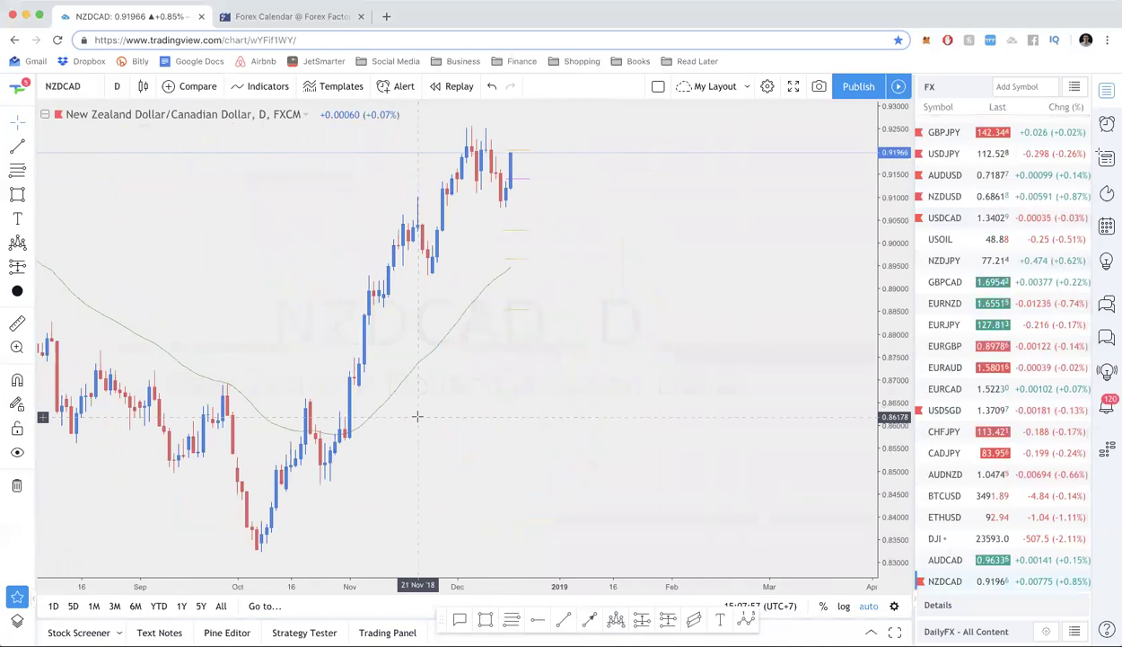
# Step: Switch to the Forex Factory calendar and check the CAD CPI releases scheduled for Wednesday, Dec 19
pyautogui.click(326, 24)
pyautogui.scroll(5, 591, 304)
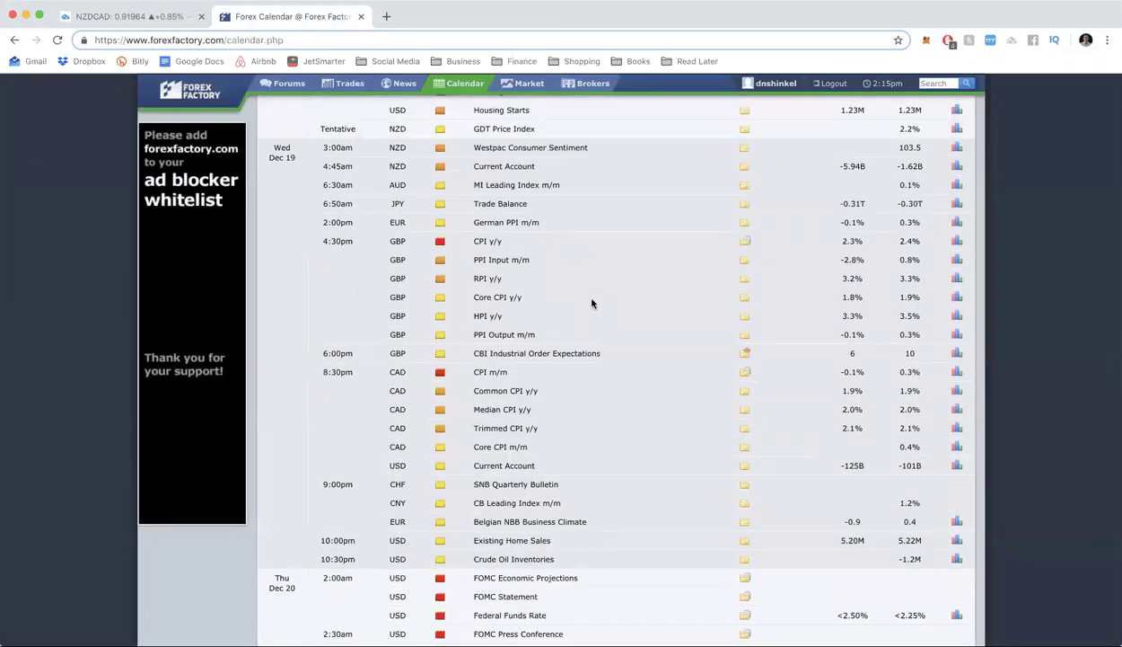
pyautogui.scroll(-4, 592, 304)
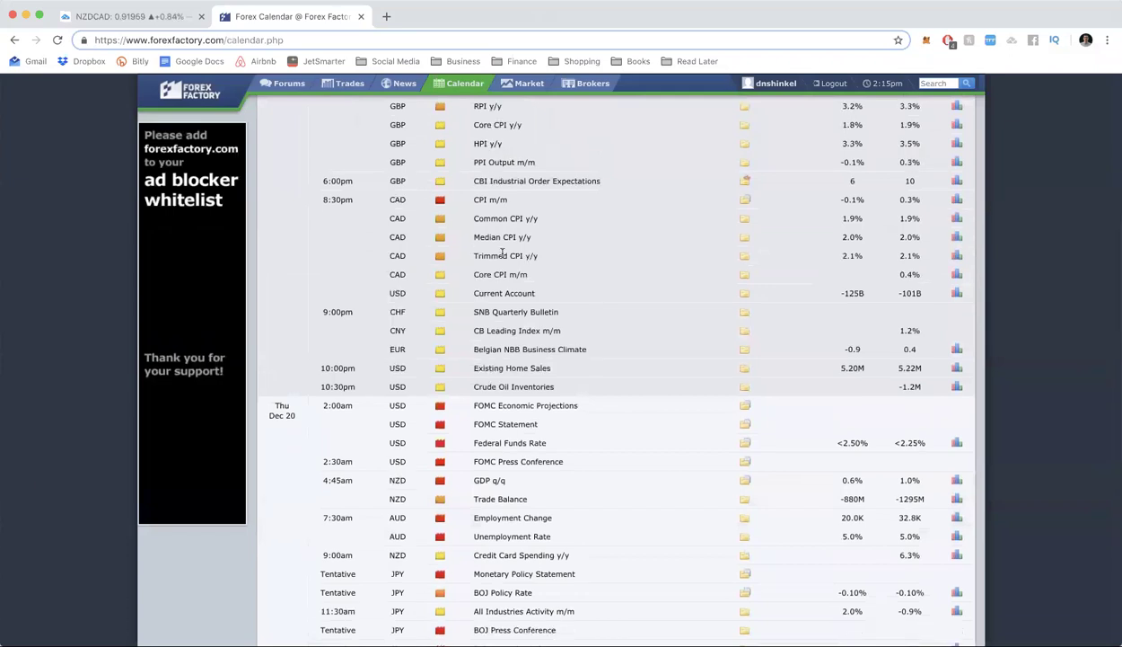
pyautogui.scroll(2, 361, 210)
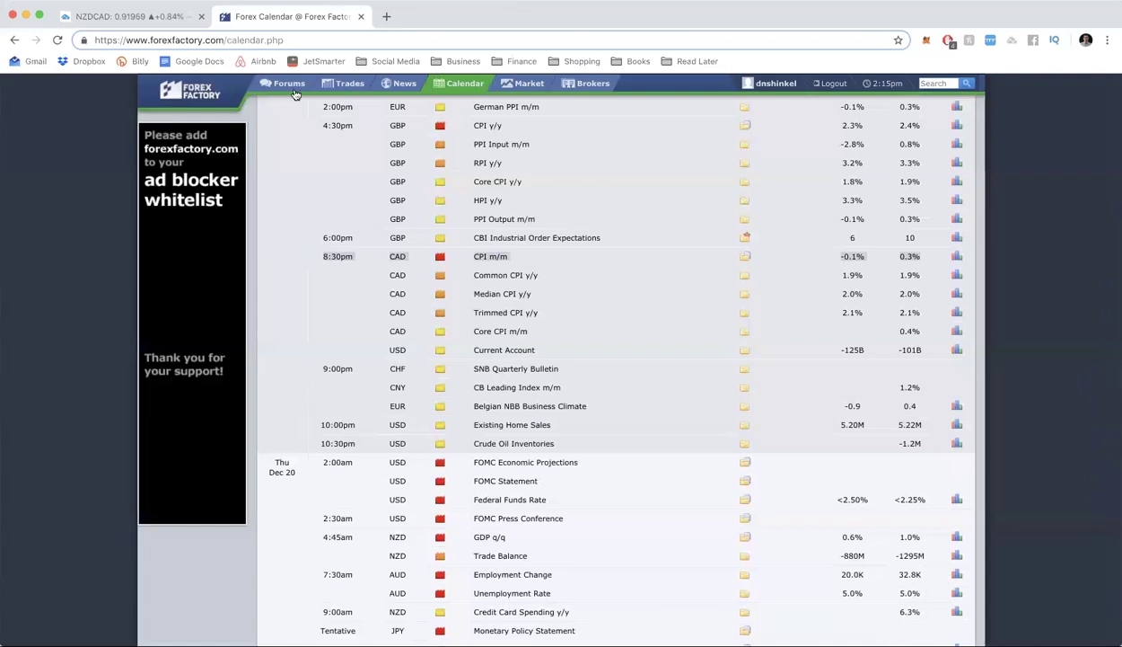
# Step: Return to the NZDCAD daily chart in TradingView and examine price from June through December 2018
pyautogui.click(167, 16)
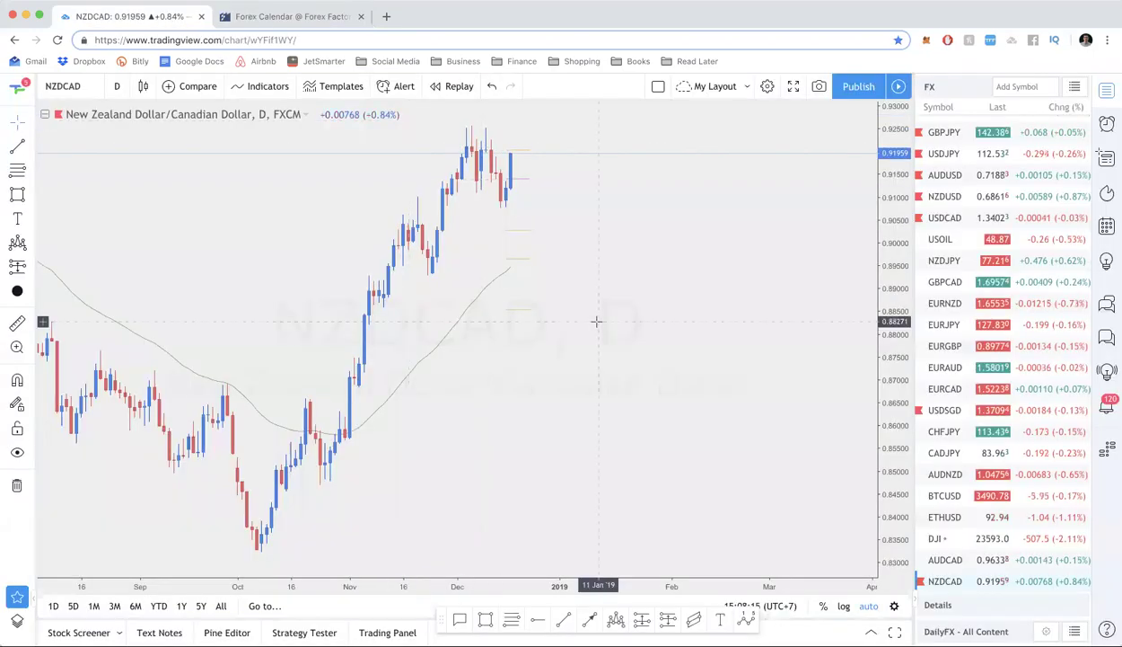
pyautogui.hscroll(-5, 596, 320)
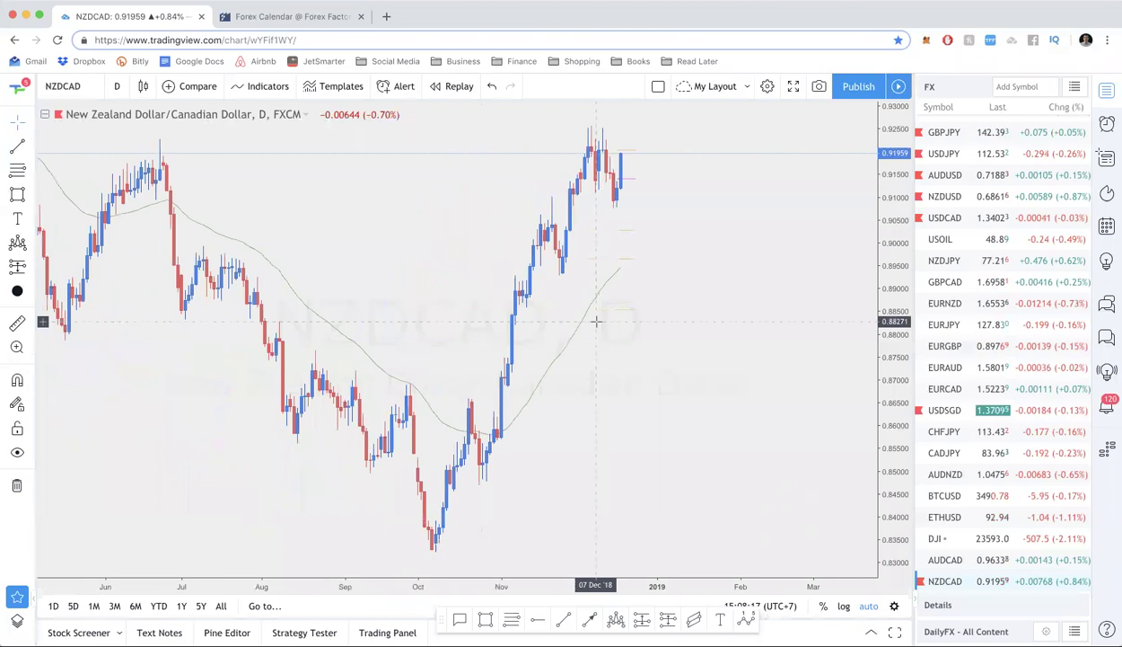
pyautogui.hscroll(3, 596, 321)
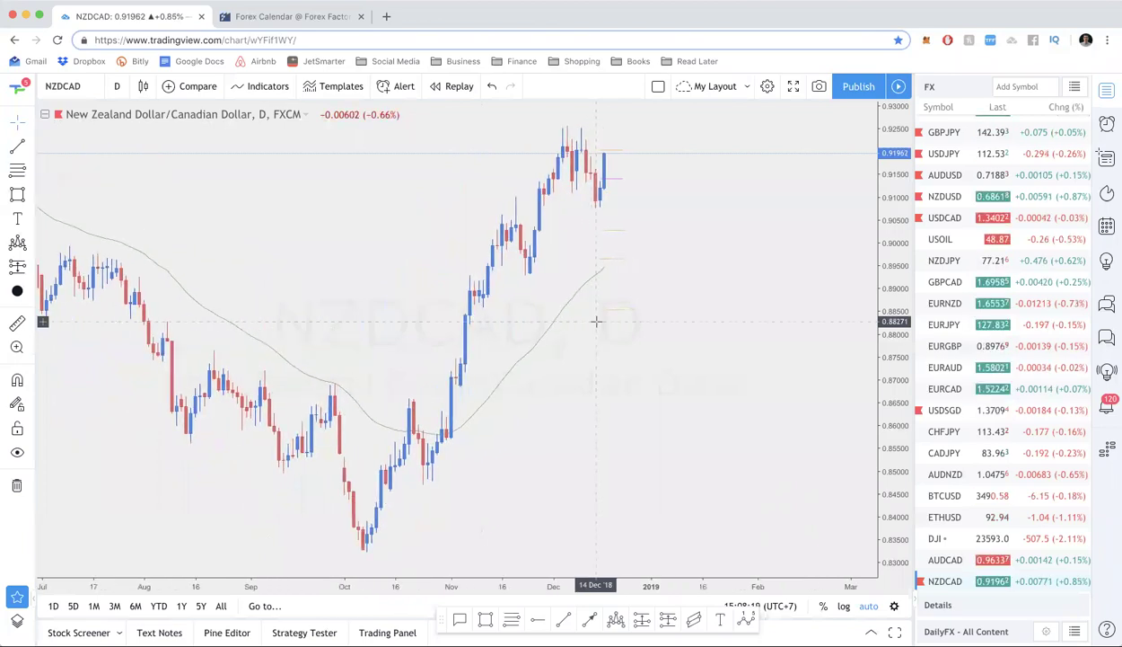
pyautogui.scroll(-3, 596, 320)
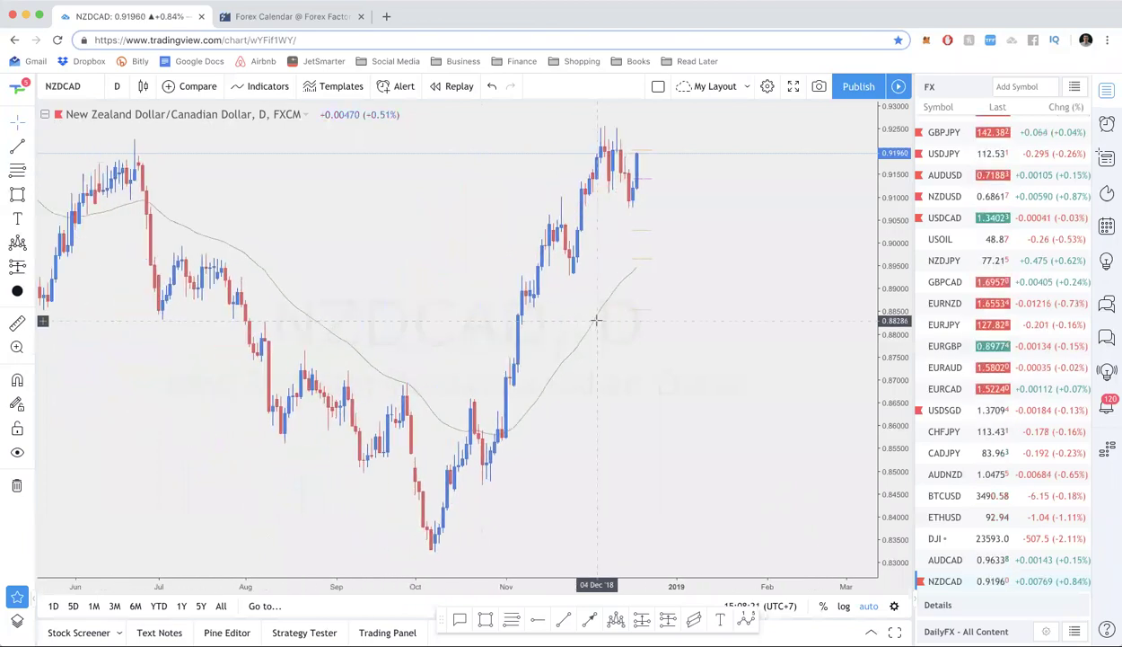
pyautogui.scroll(3, 597, 320)
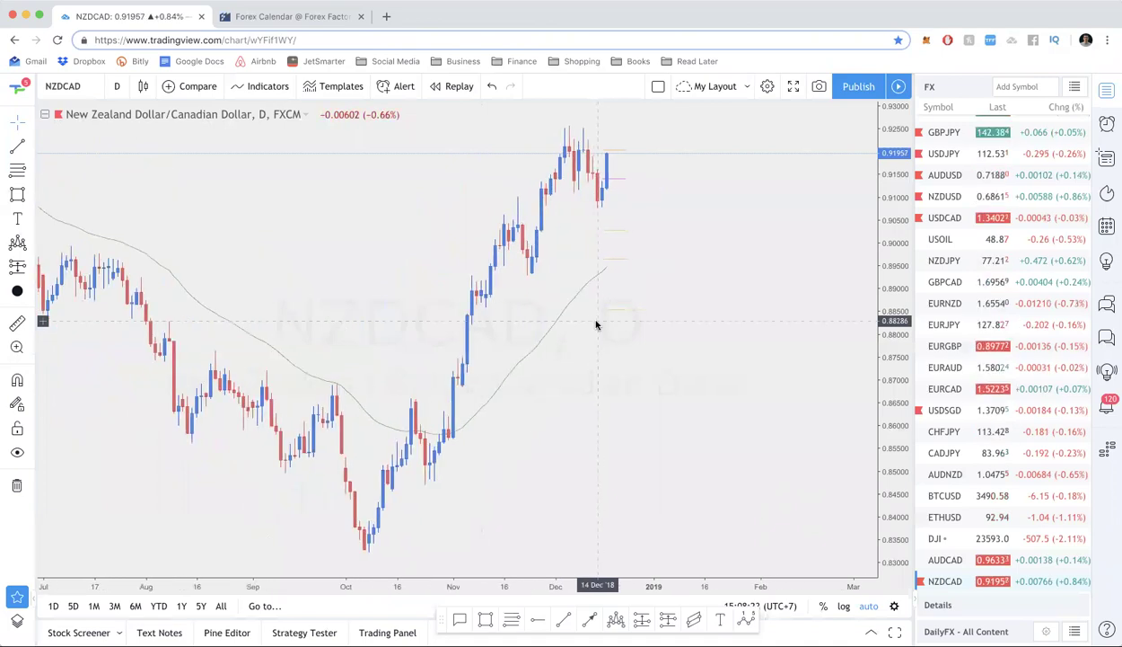
# Step: Switch NZDCAD to the weekly interval and examine the latest candles near the 0.9200 level
pyautogui.write('1W')
pyautogui.press('Return')
pyautogui.scroll(5, 682, 323)
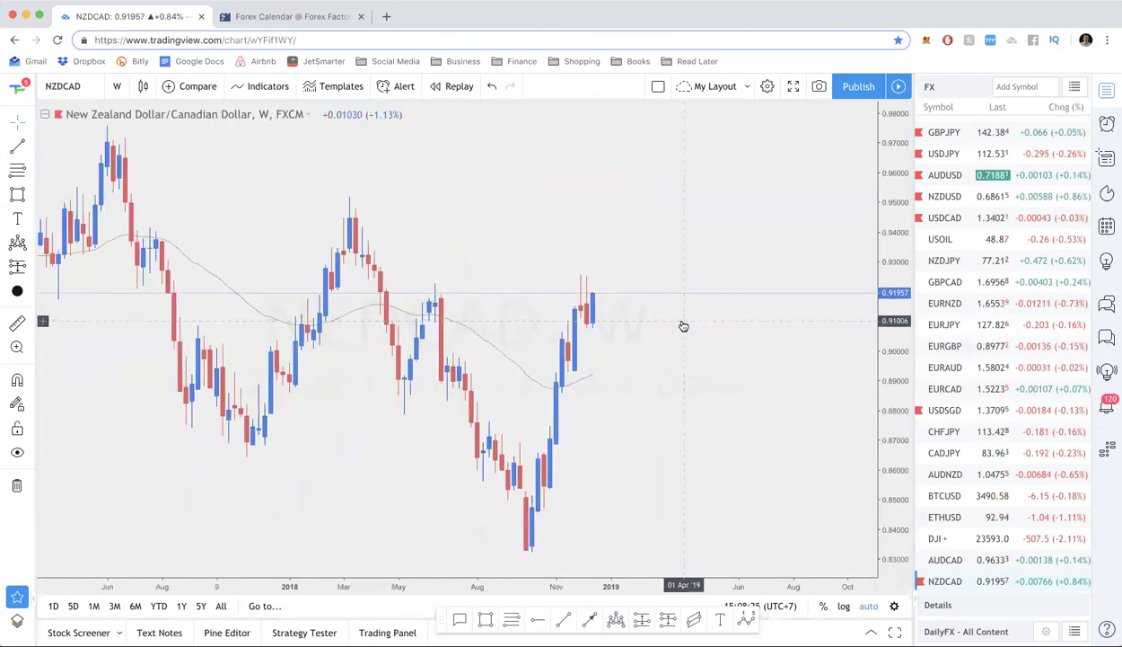
pyautogui.scroll(4, 606, 296)
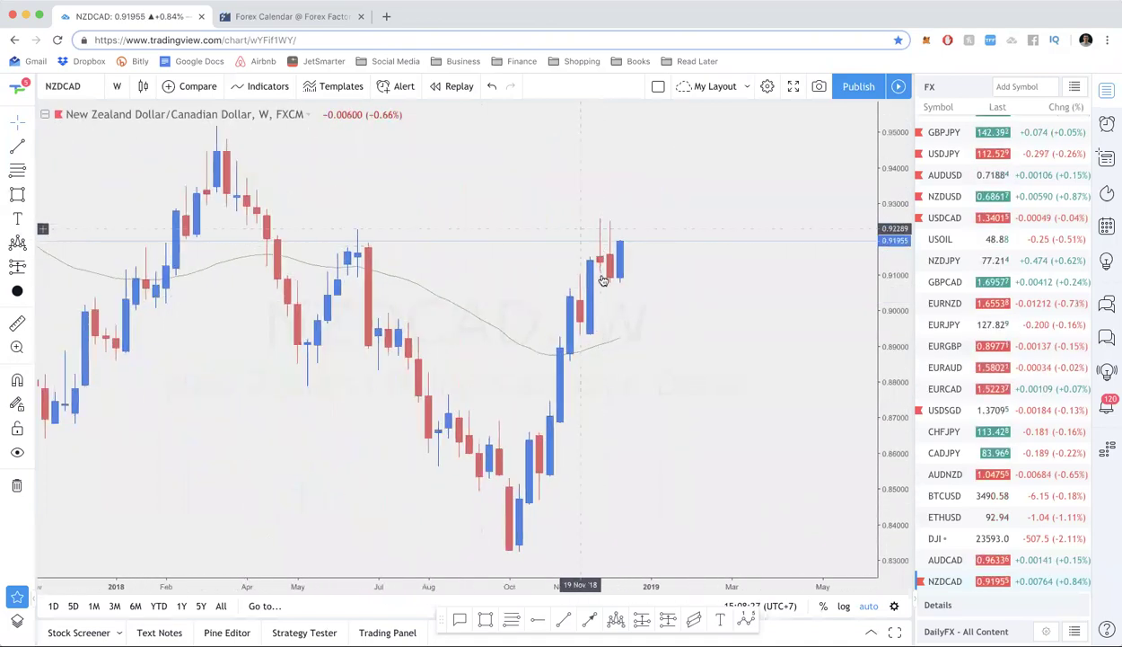
pyautogui.hscroll(3, 604, 267)
# Step: Switch NZDCAD to the 1-hour interval and measure the 18 December rally from its base to its high
pyautogui.write('1h')
pyautogui.press('Return')
pyautogui.scroll(-3, 606, 225)
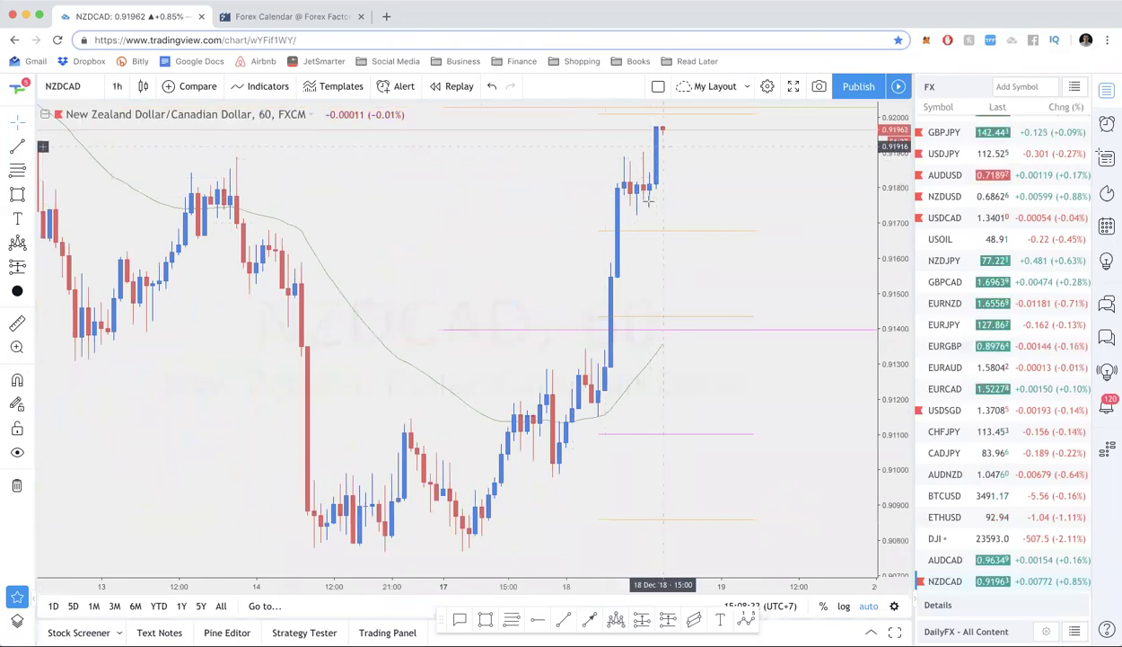
pyautogui.keyDown('shift'); pyautogui.click(611, 386); pyautogui.keyUp('shift')
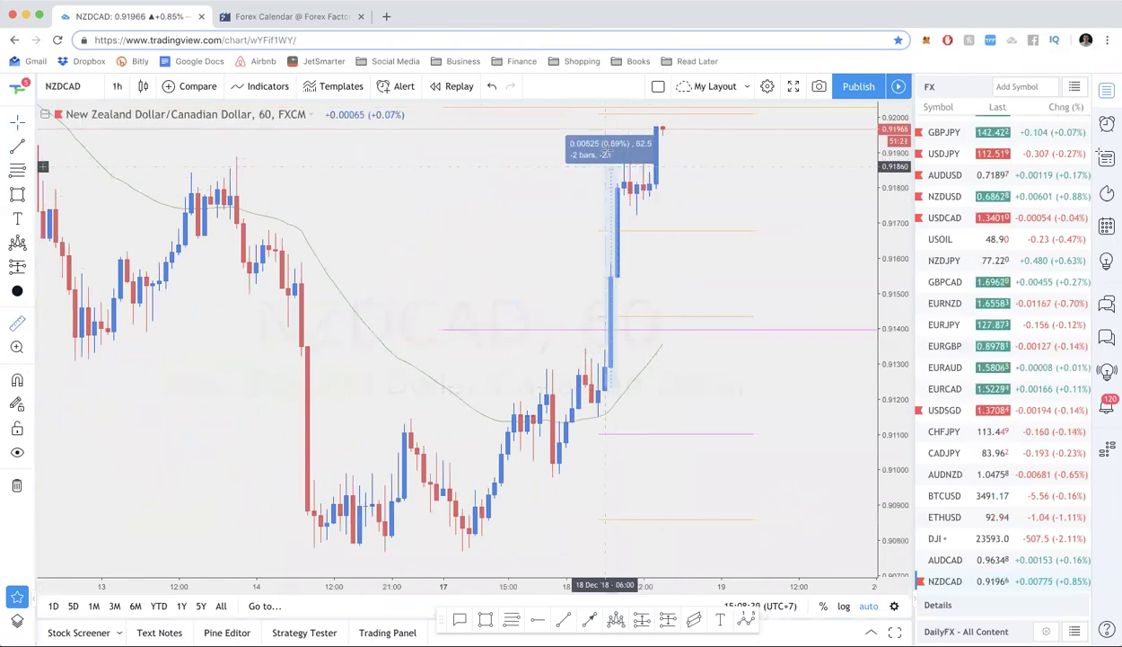
pyautogui.click(609, 127)
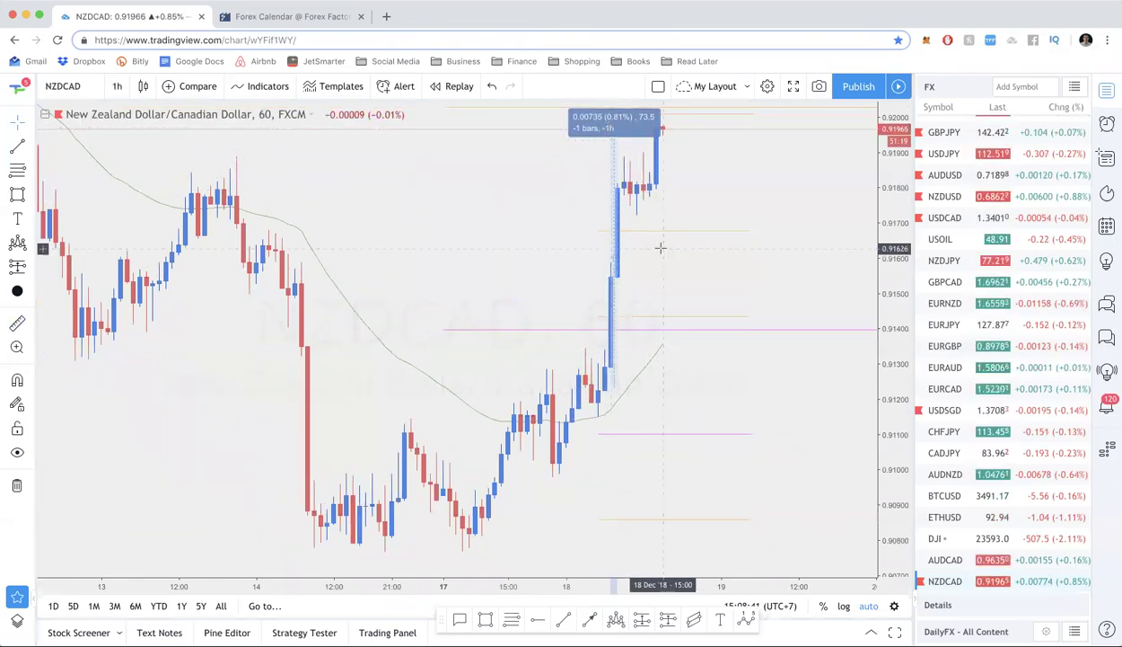
pyautogui.scroll(-1, 706, 340)
pyautogui.click(531, 332)
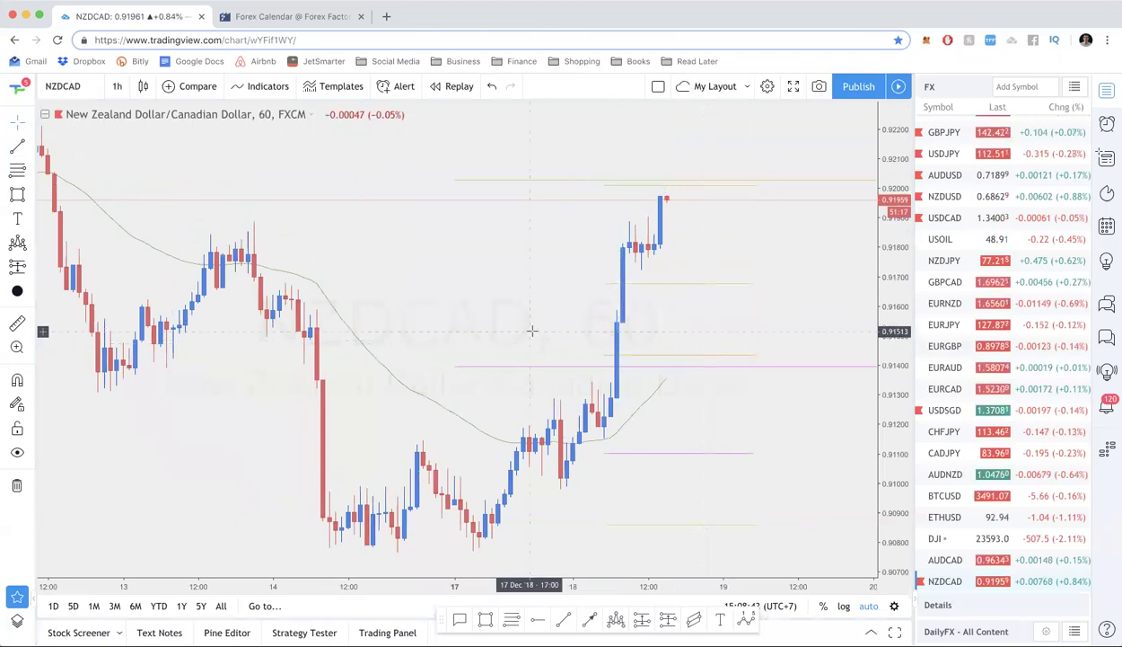
# Step: Switch NZDCAD back to the daily interval and examine the early December 2018 highs up close
pyautogui.write('1D')
pyautogui.press('Return')
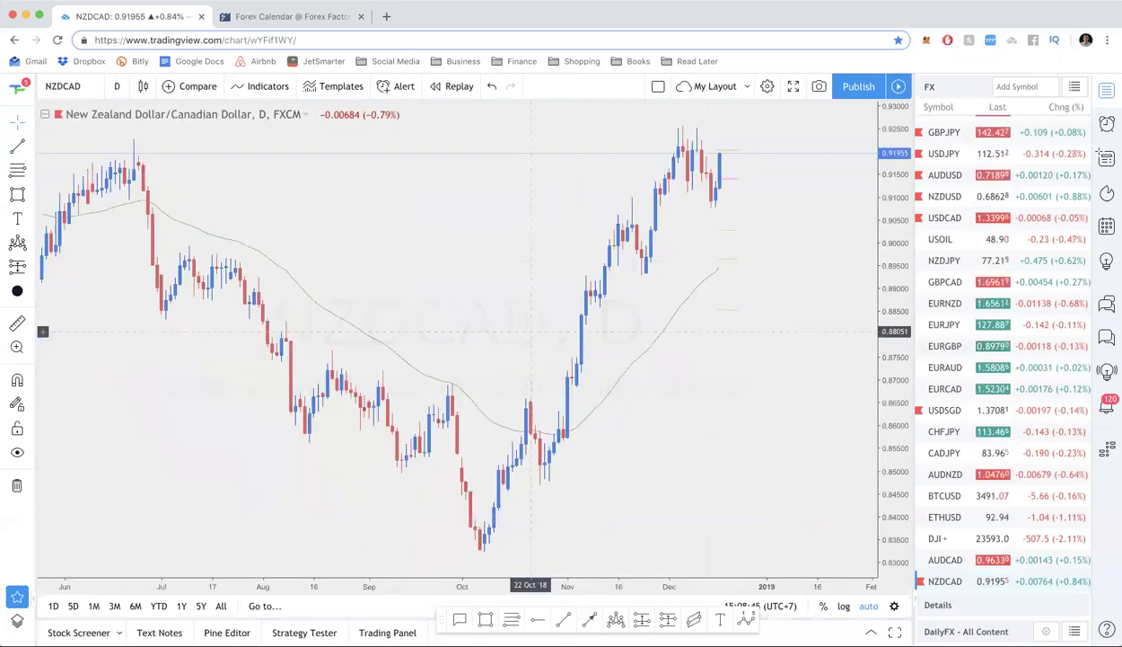
pyautogui.scroll(5, 532, 332)
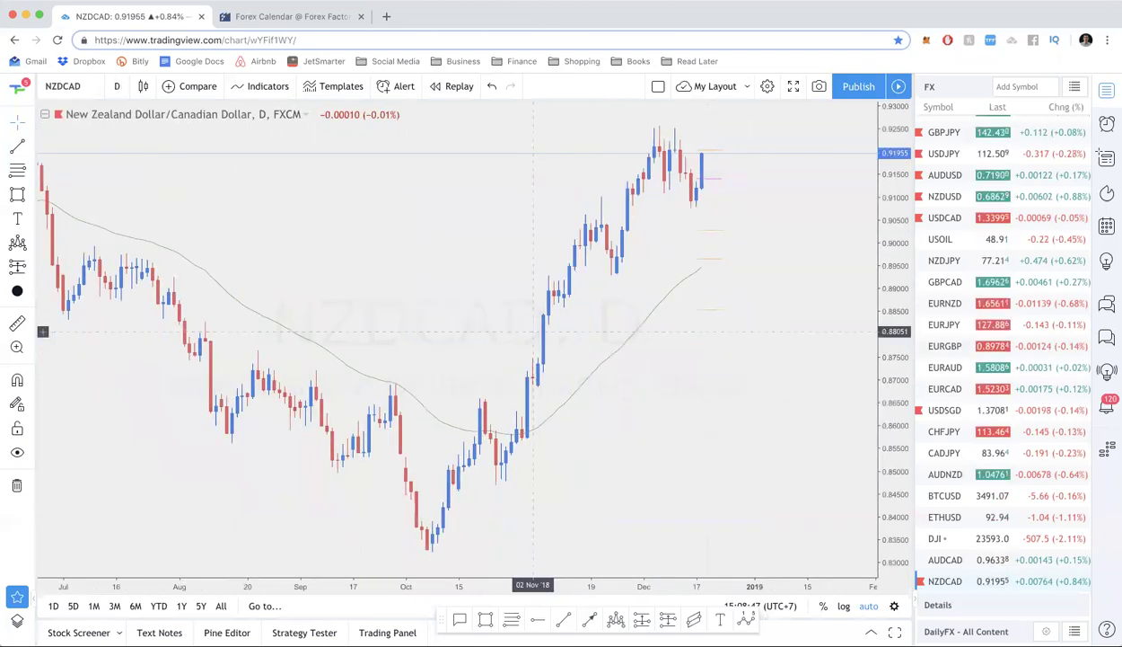
pyautogui.scroll(1, 531, 328)
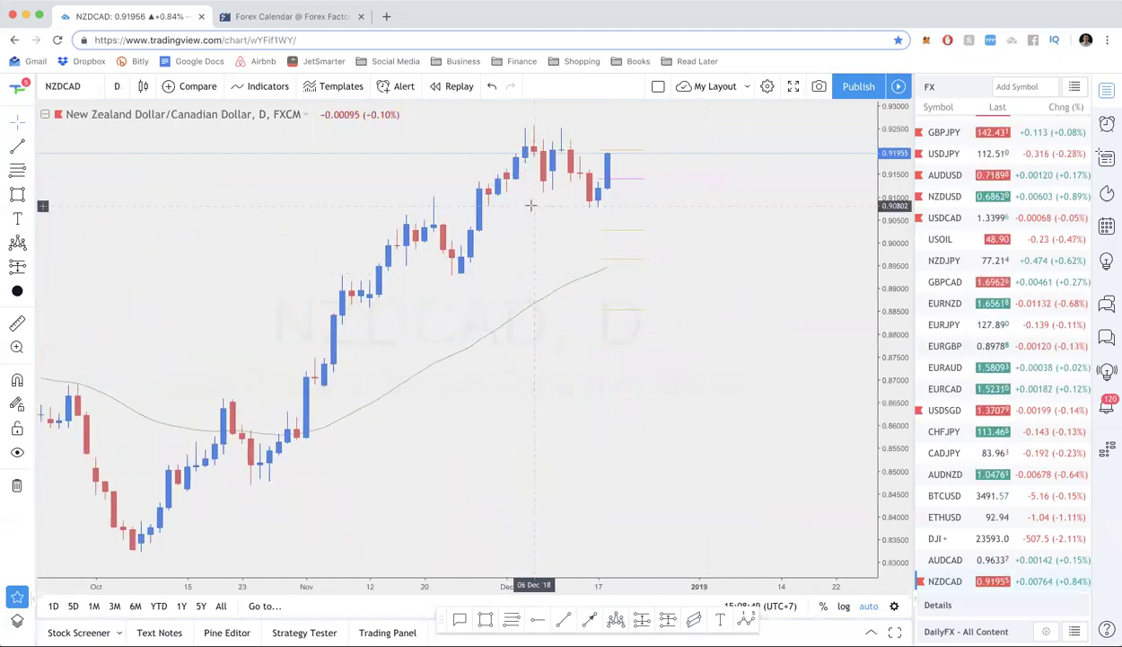
# Step: Switch NZDCAD to the monthly interval and examine the late 2018 candles around the October low and November rally
pyautogui.scroll(-3, 532, 205)
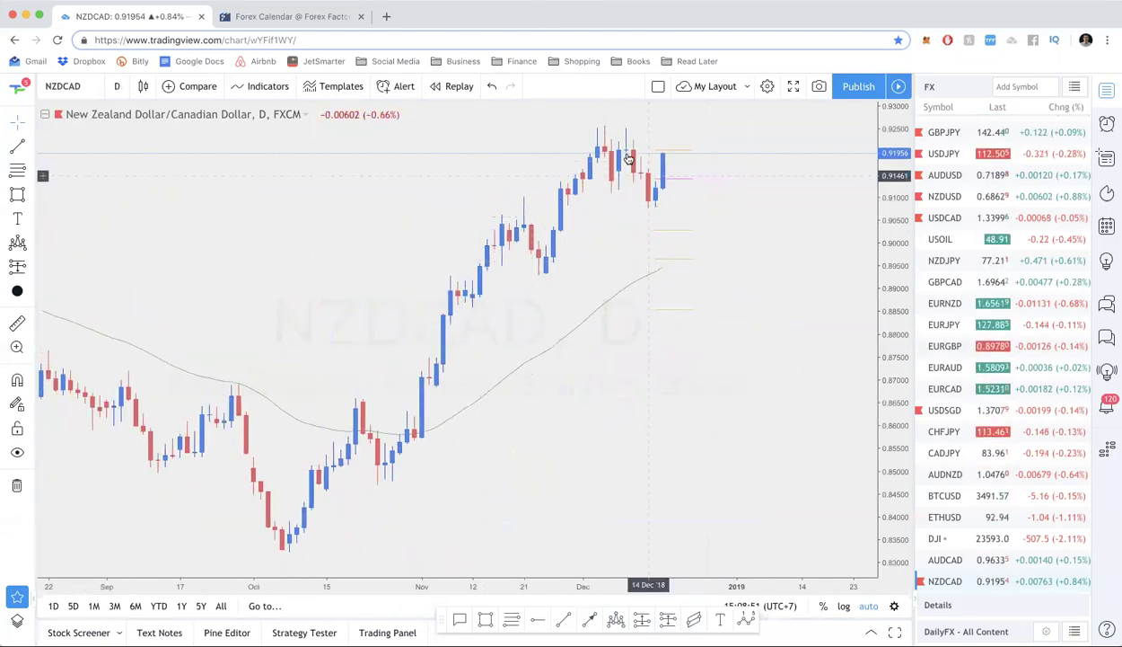
pyautogui.write('1')
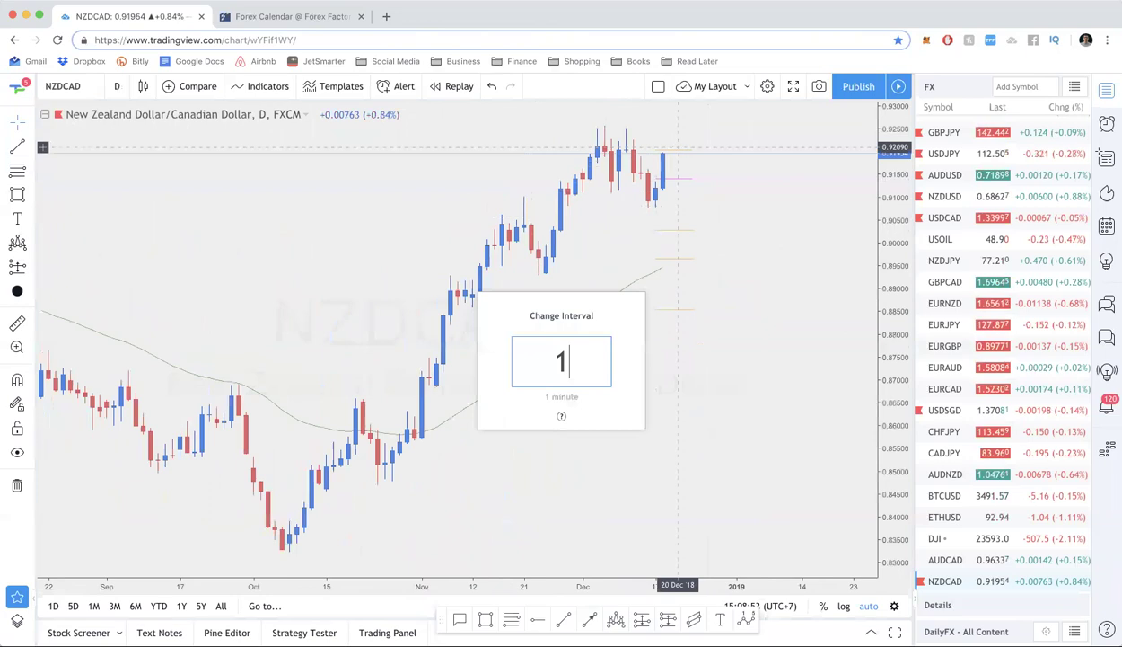
pyautogui.write('M')
pyautogui.press('Return')
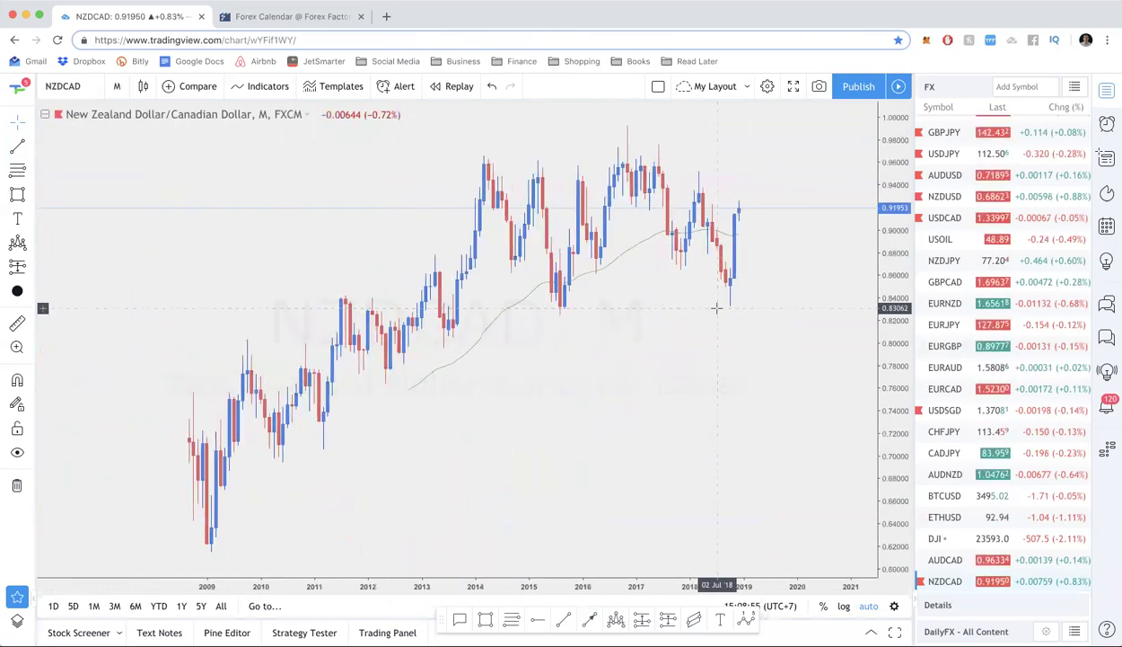
pyautogui.scroll(4, 739, 238)
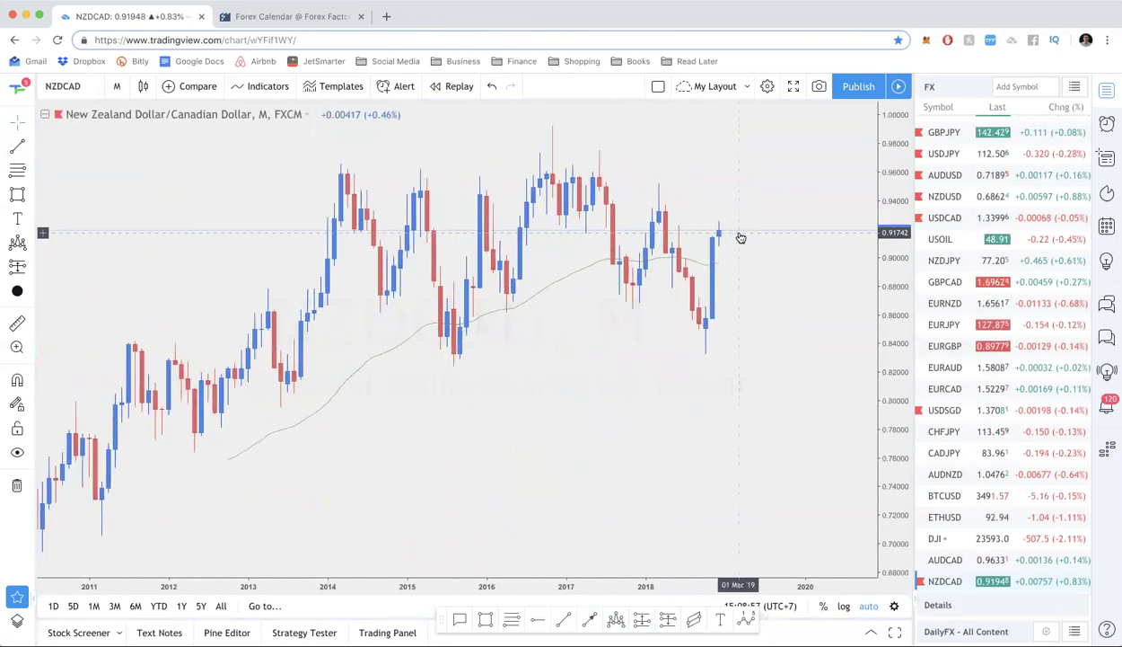
pyautogui.scroll(-1, 741, 238)
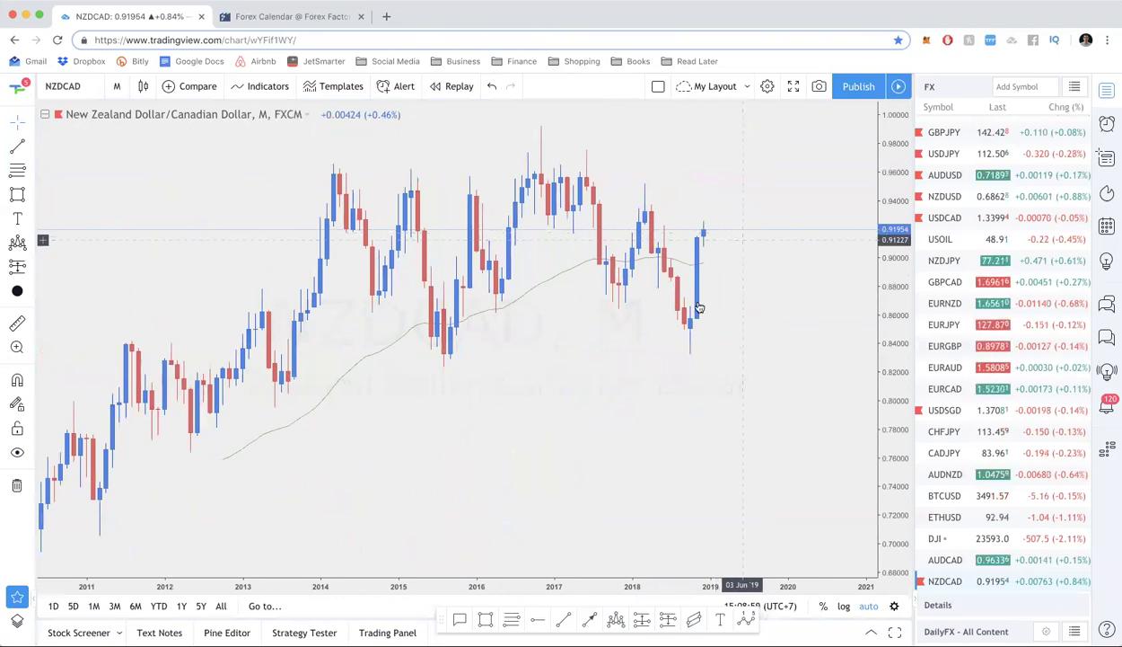
pyautogui.scroll(3, 699, 307)
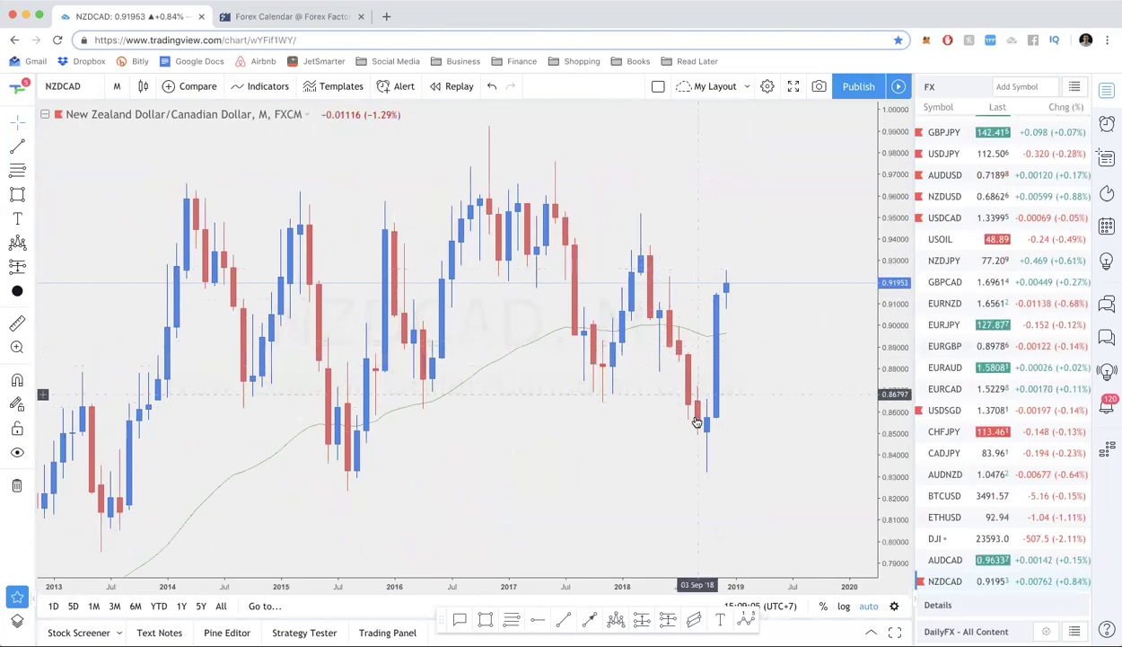
pyautogui.scroll(1, 673, 343)
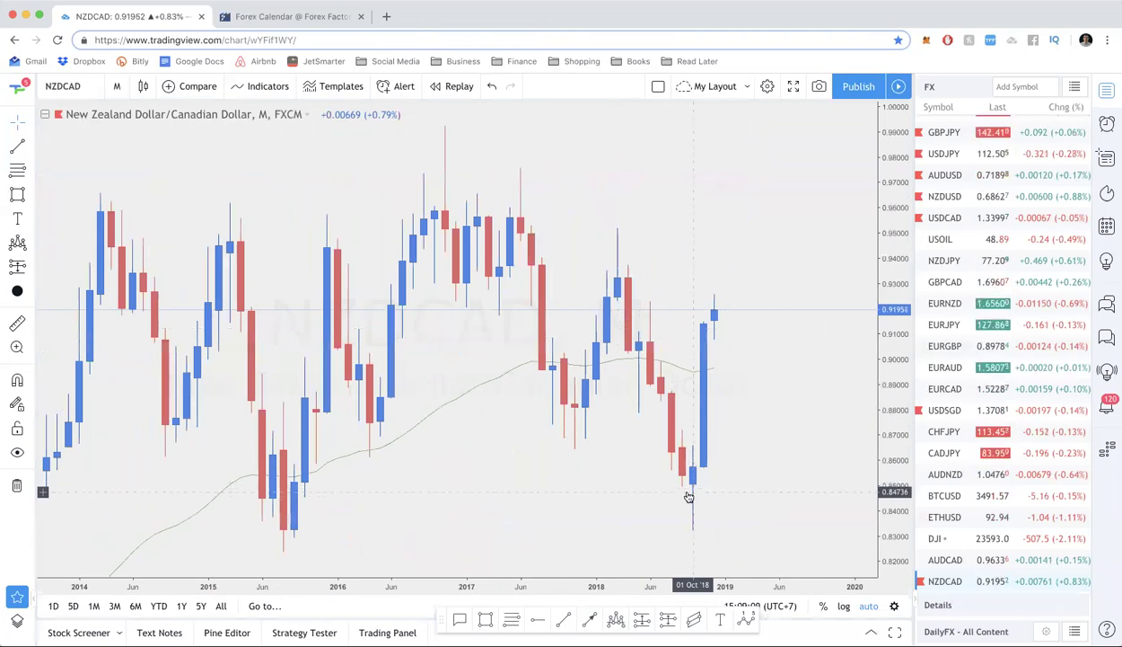
# Step: Draw a rectangle zone on the monthly chart from March 2011 to November 2019, between about 0.8573 and 0.8324
pyautogui.scroll(-2, 680, 476)
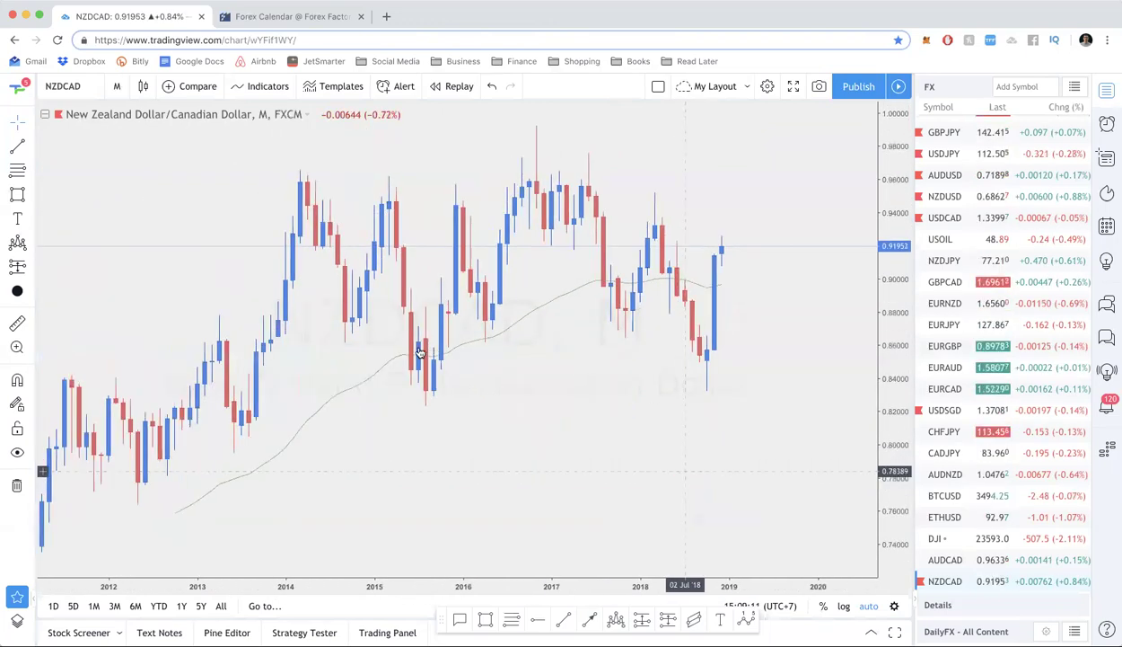
pyautogui.scroll(-2, 220, 333)
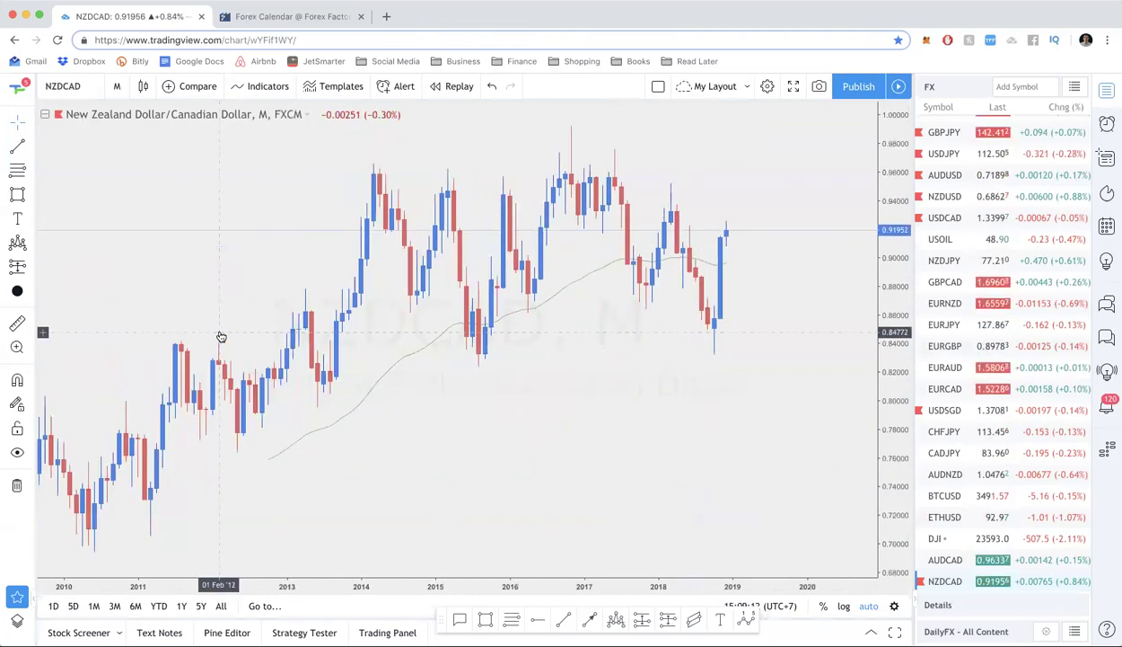
pyautogui.click(17, 190)
pyautogui.moveTo(187, 278)
pyautogui.mouseDown()
pyautogui.moveTo(692, 326)
pyautogui.moveTo(790, 306)
pyautogui.mouseUp()
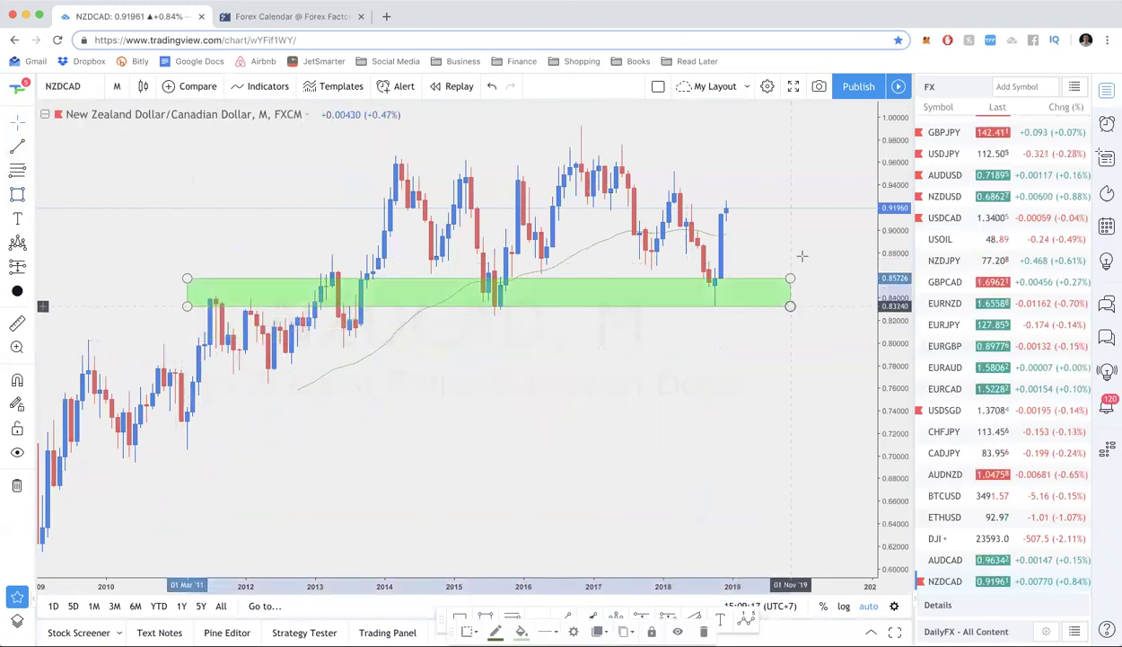
pyautogui.scroll(2, 700, 317)
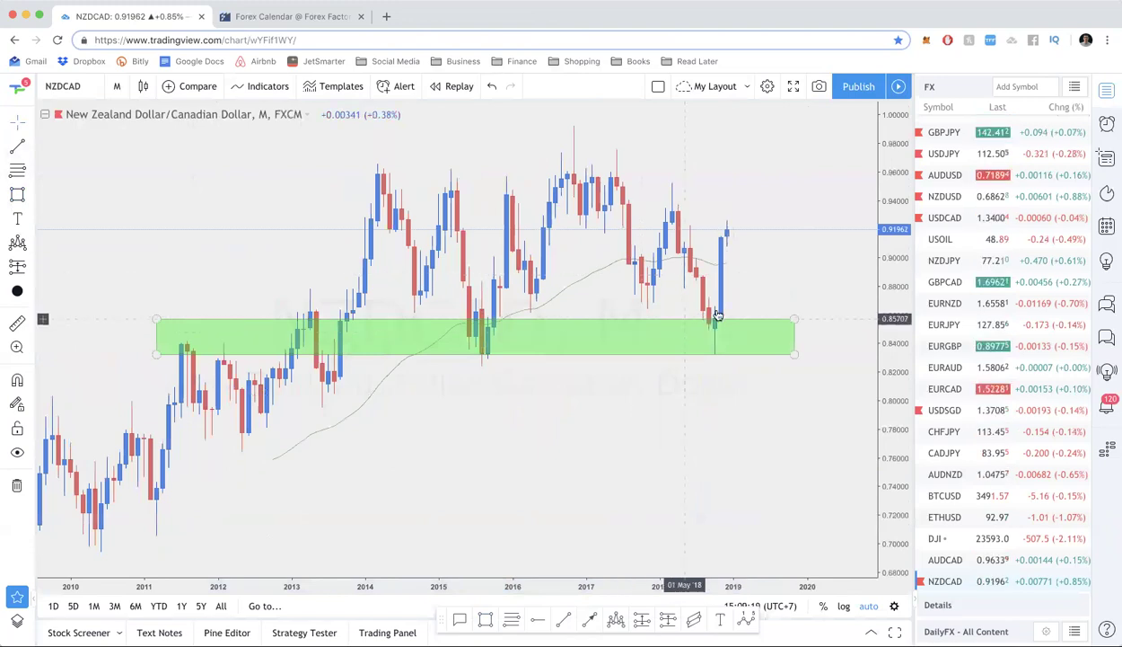
pyautogui.click(718, 315)
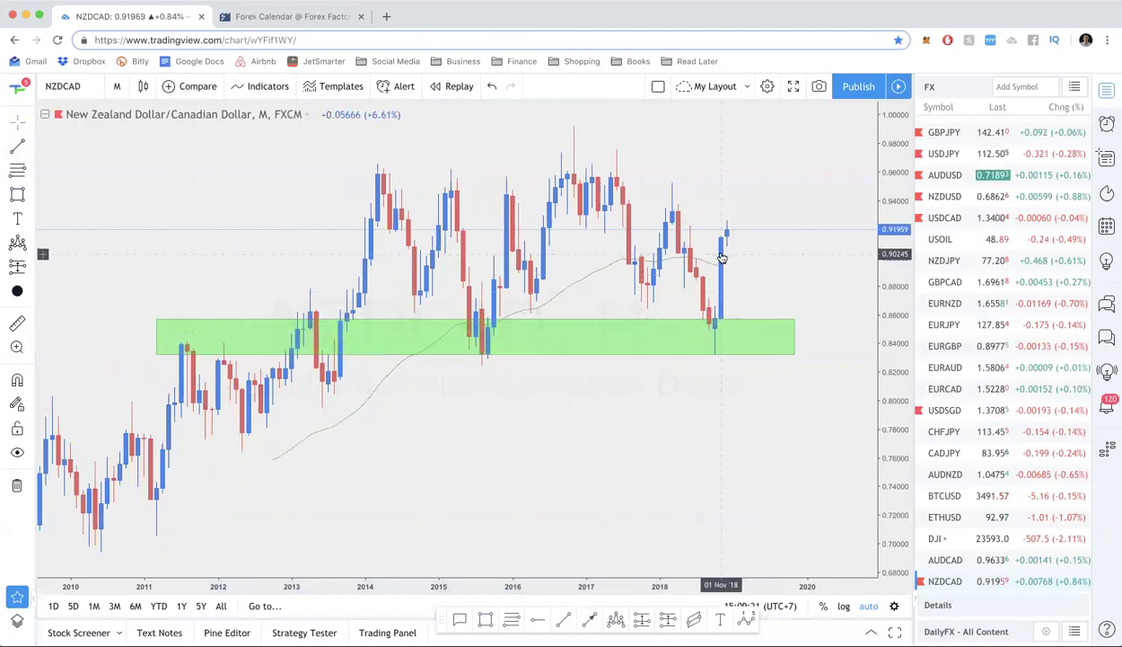
pyautogui.scroll(3, 723, 287)
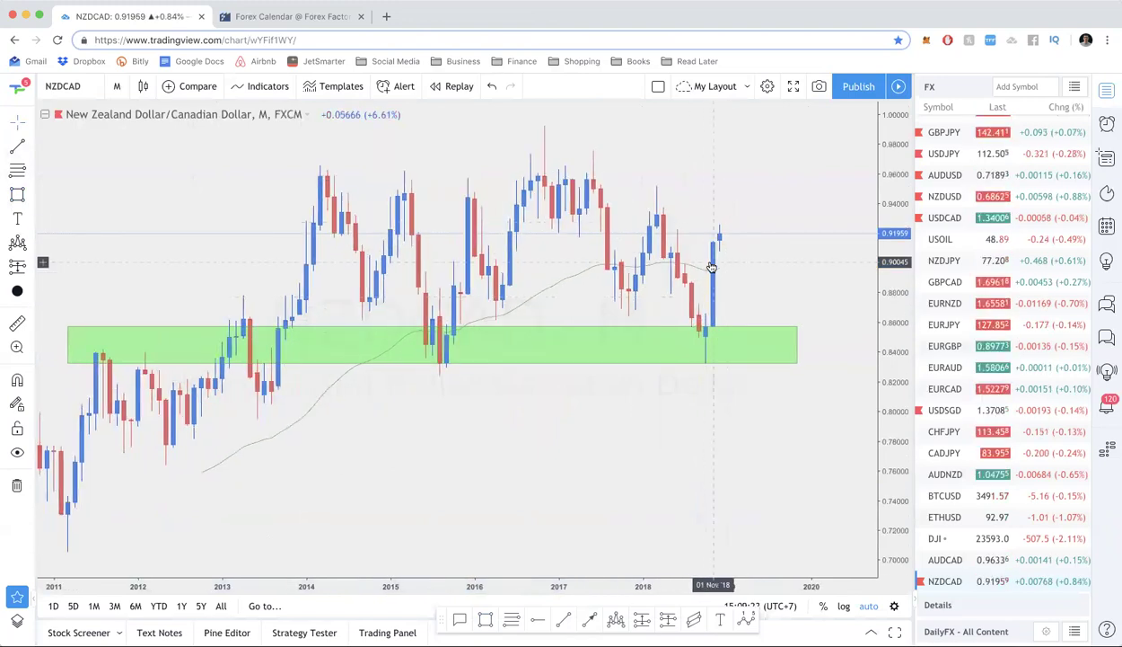
pyautogui.scroll(-1, 711, 267)
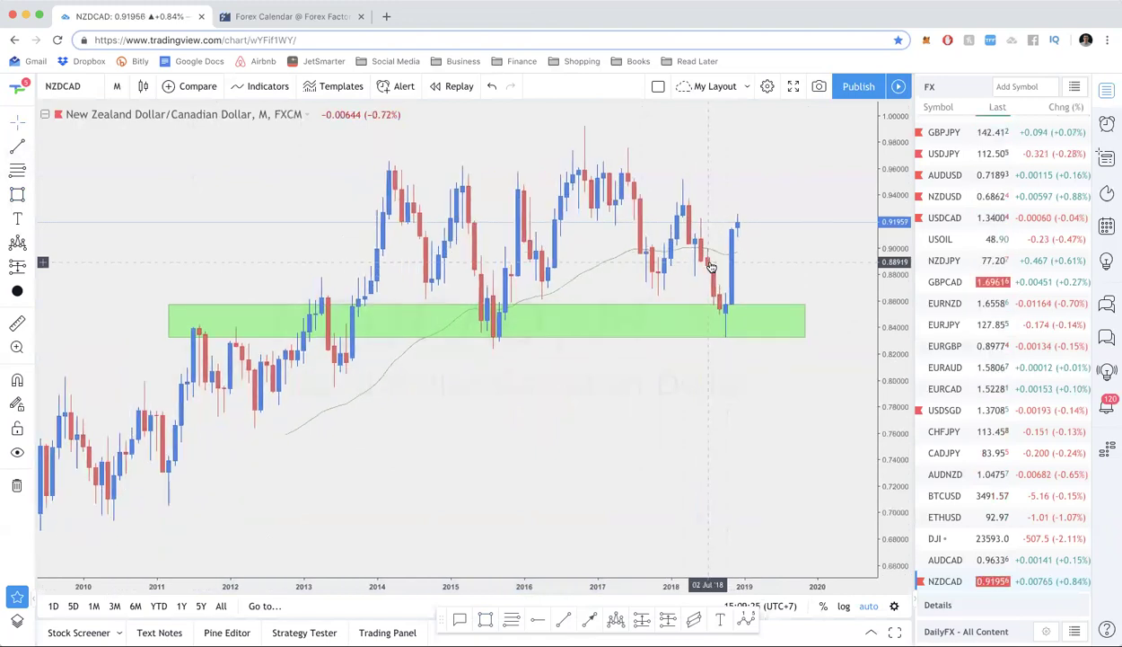